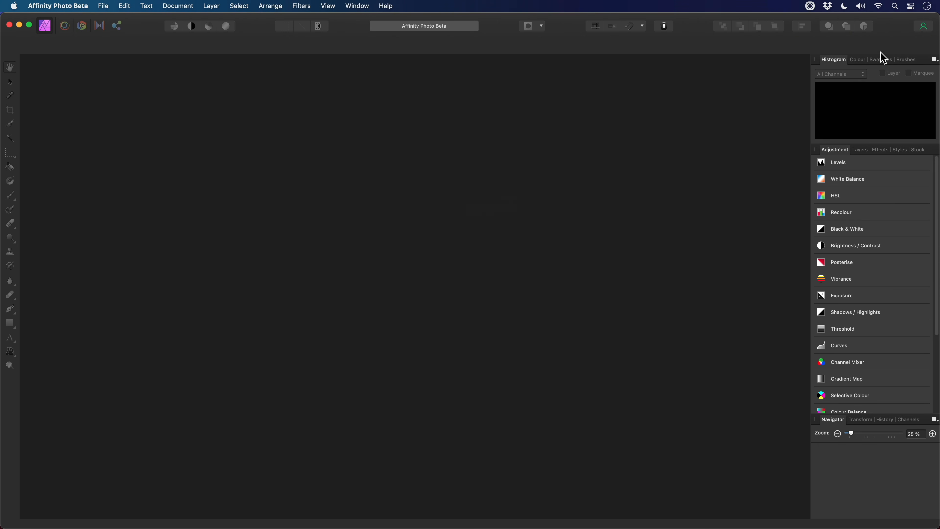
- Look over the purchased add-on content in the account window, and close the window
click(924, 26)
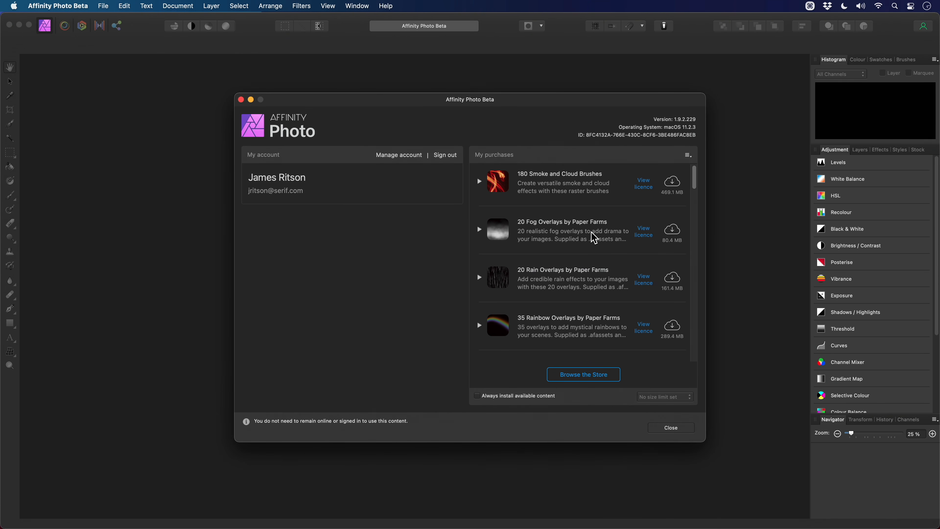
click(688, 430)
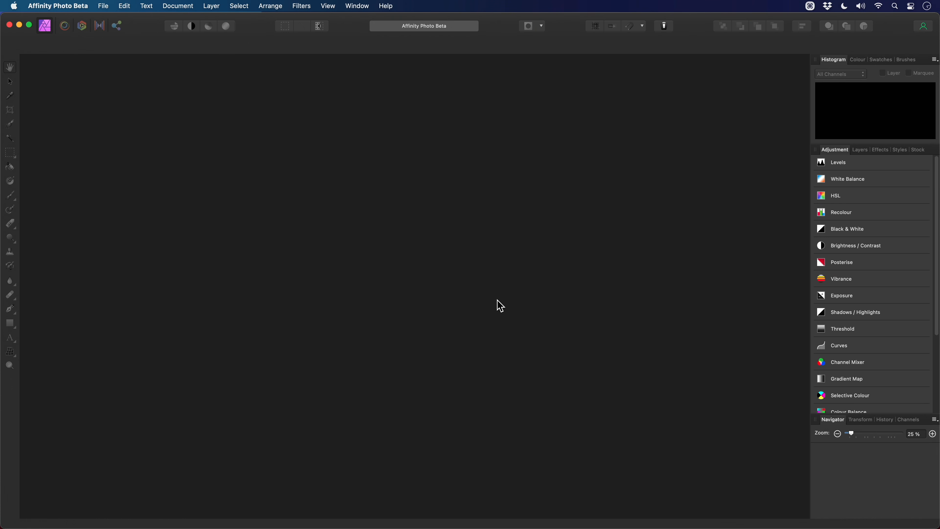
- Show the Assets panel in the workspace
click(330, 6)
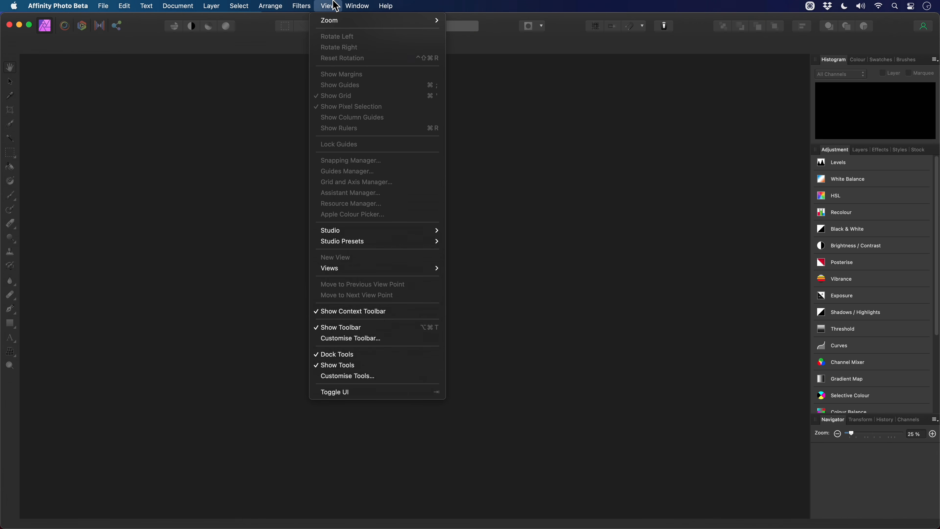
mouse_move(385, 230)
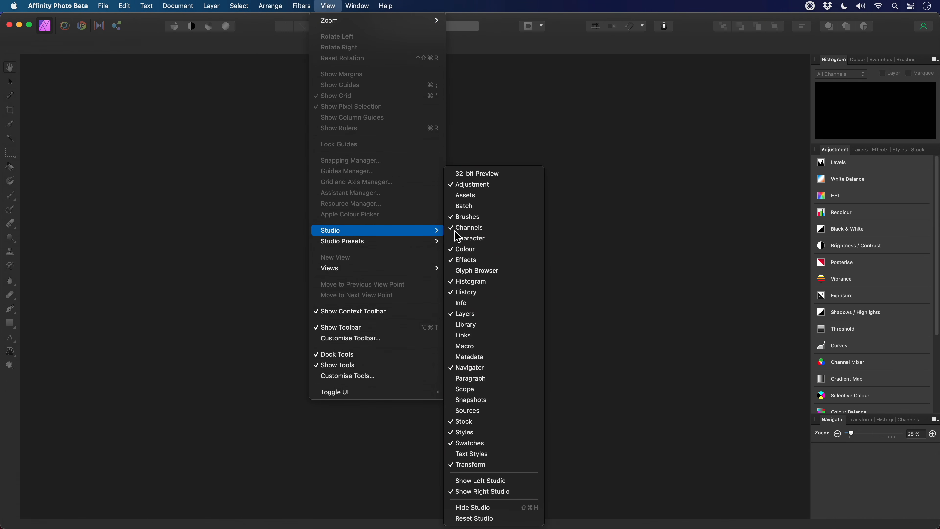
click(505, 203)
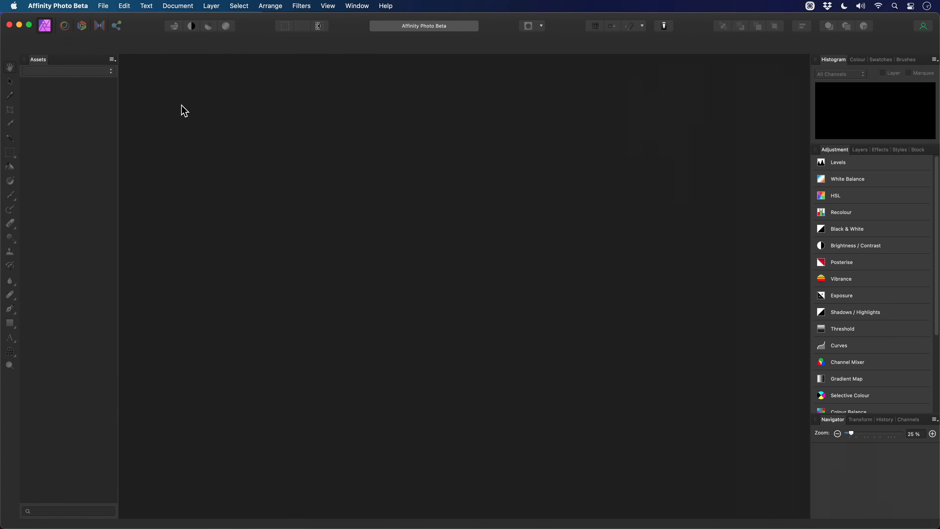
click(113, 60)
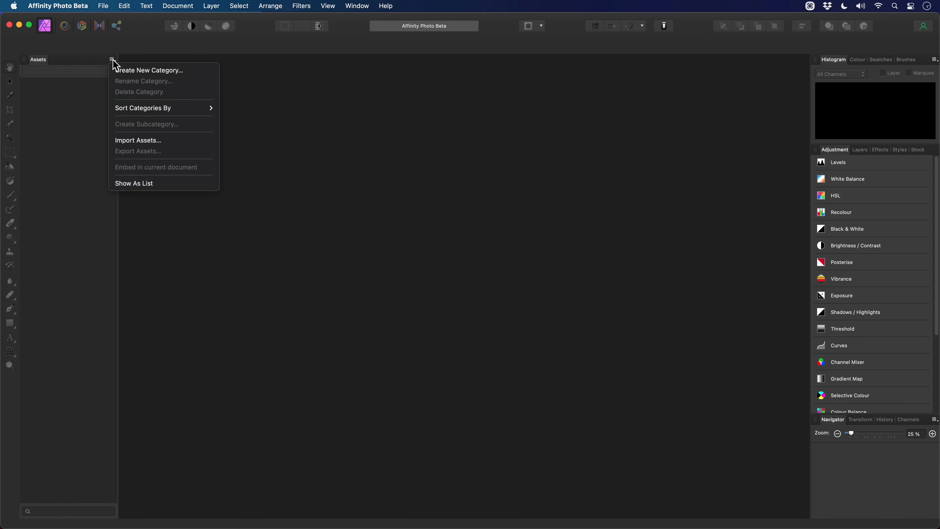
click(180, 145)
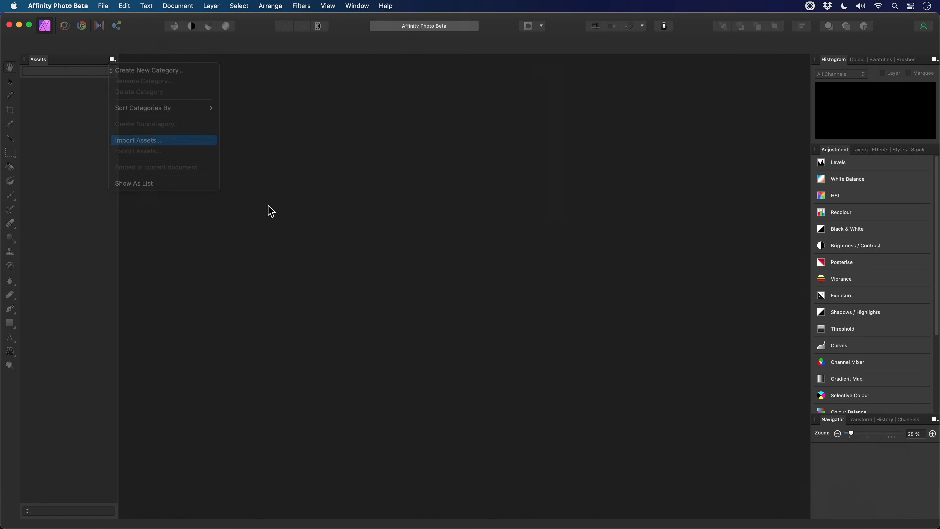
click(312, 193)
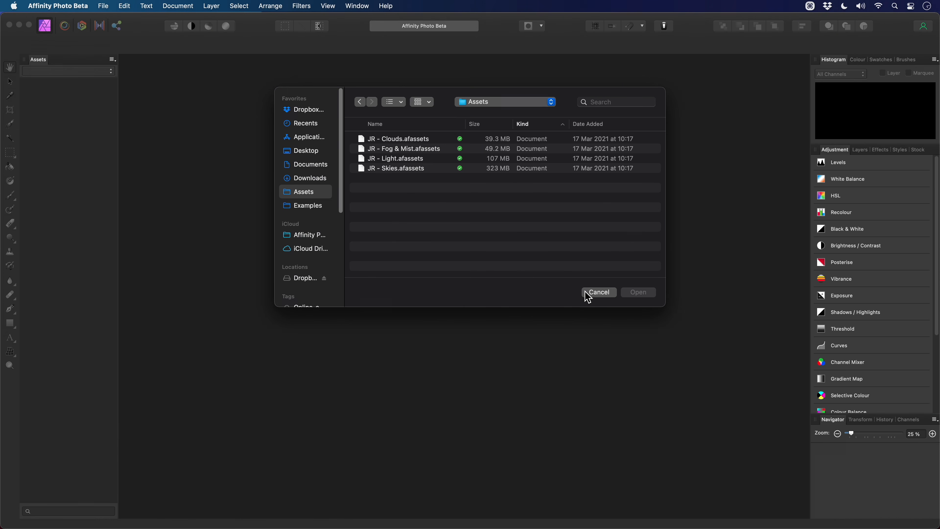
click(597, 295)
- Switch to Finder and import the JR Clouds, Fog & Mist, Light and Skies .afassets files together into Affinity Photo
key(super+Tab)
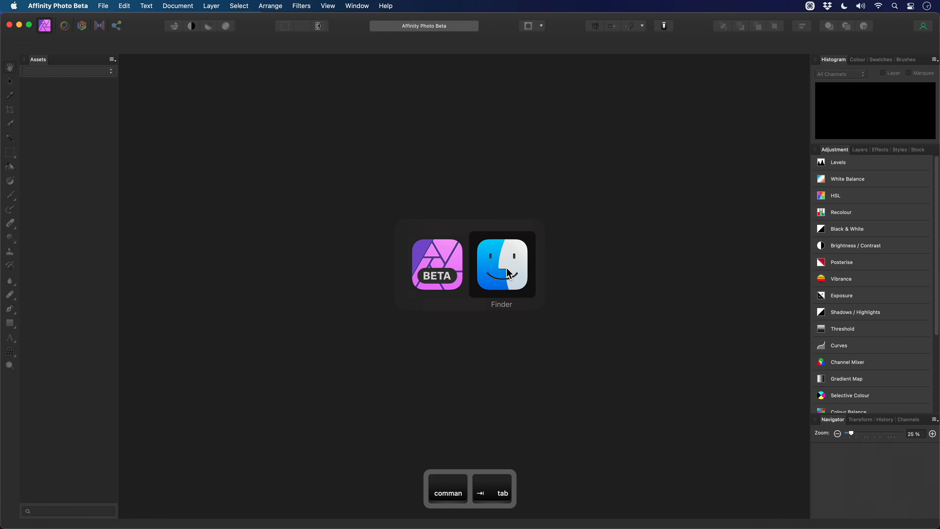
drag(579, 228, 448, 222)
key(super+Tab)
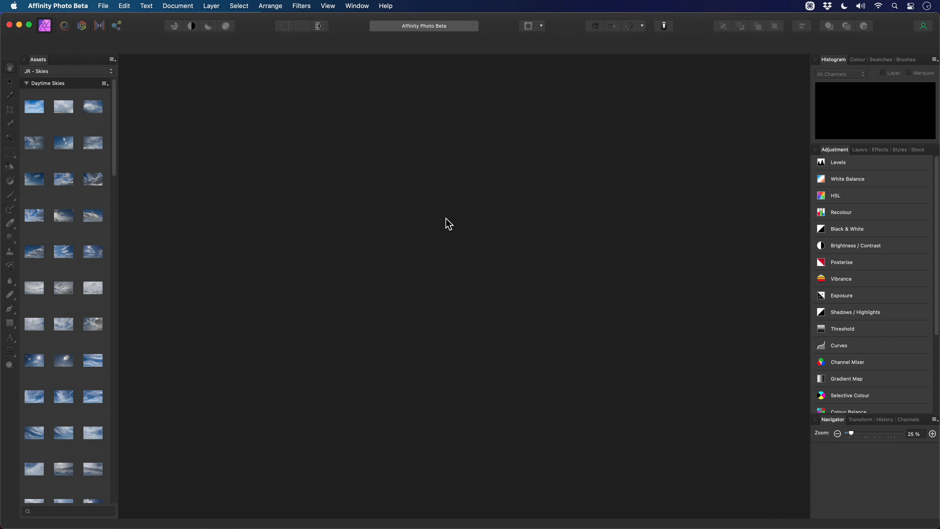
- Open Floating Island.afphoto from the Examples folder in Finder in Affinity Photo
key(super+Tab)
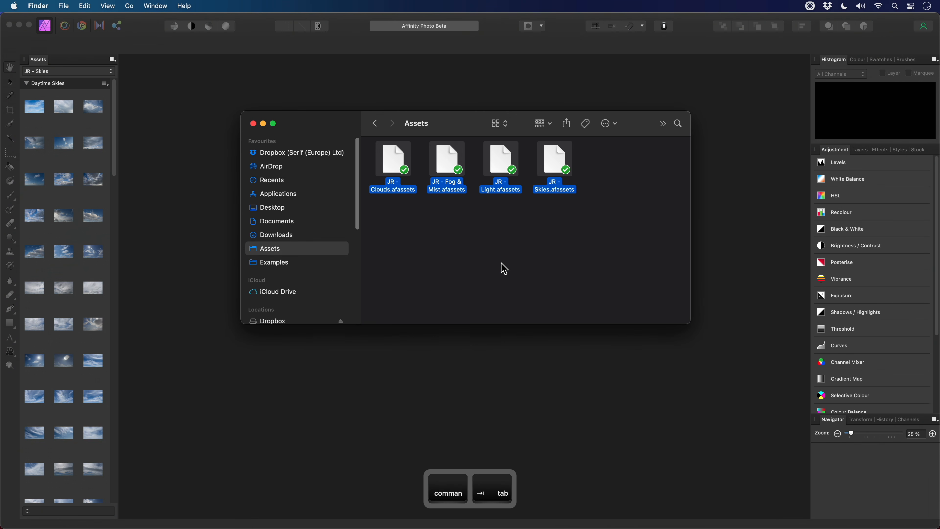
click(326, 263)
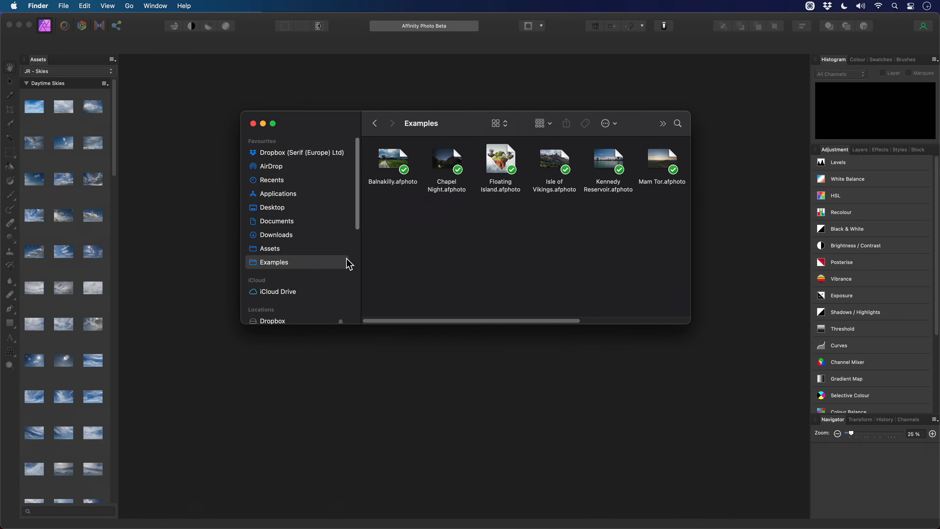
click(506, 165)
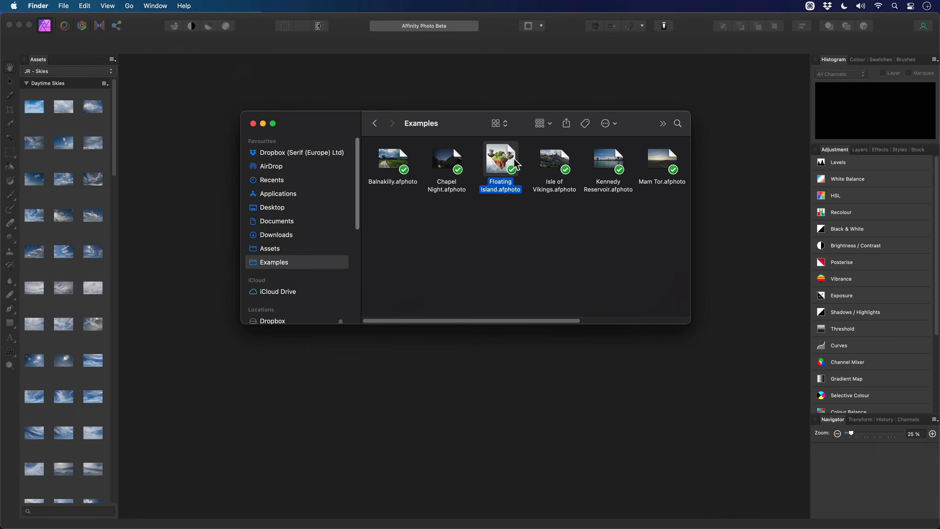
key(super+Tab)
drag(518, 164, 490, 248)
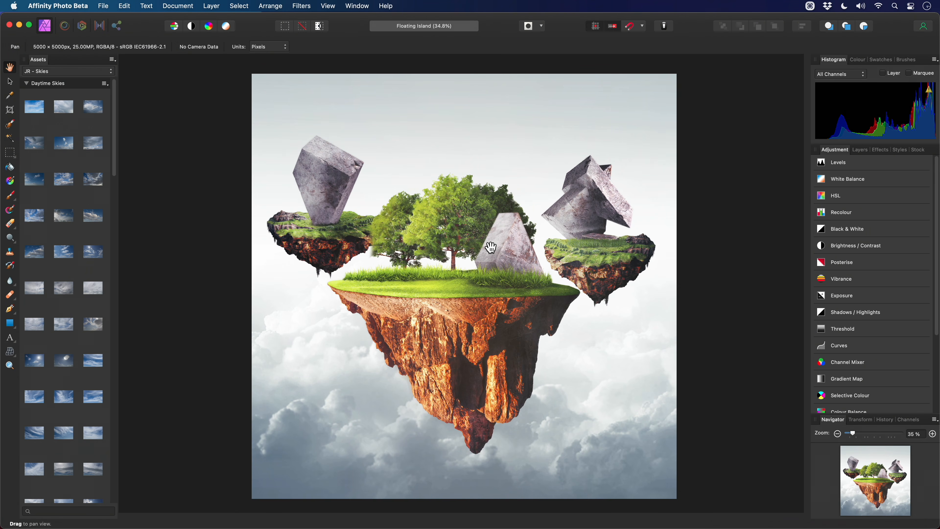
- Bring up the layer list and set its thumbnails to medium size
click(865, 151)
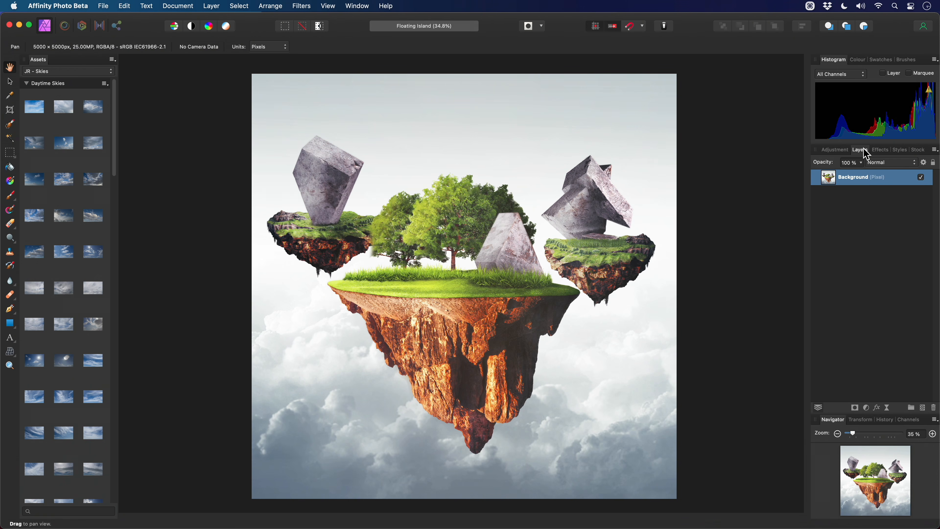
click(935, 150)
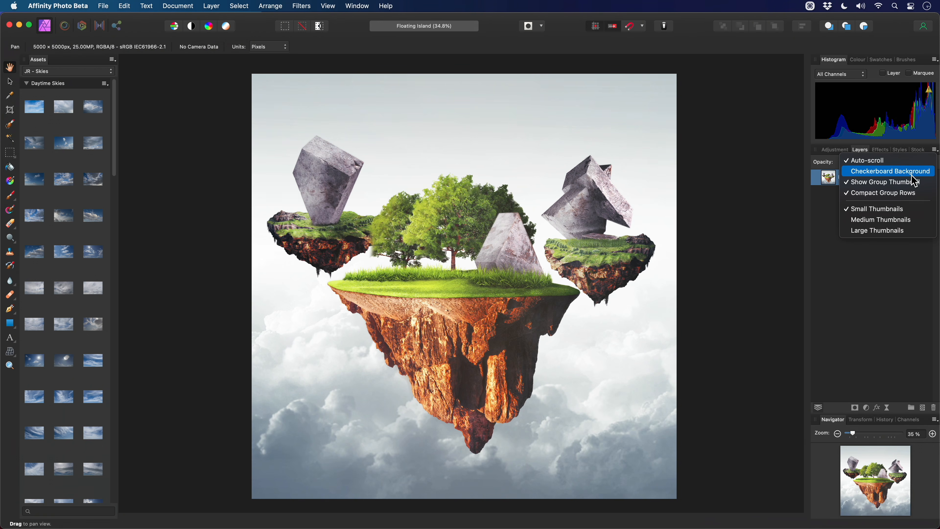
click(892, 219)
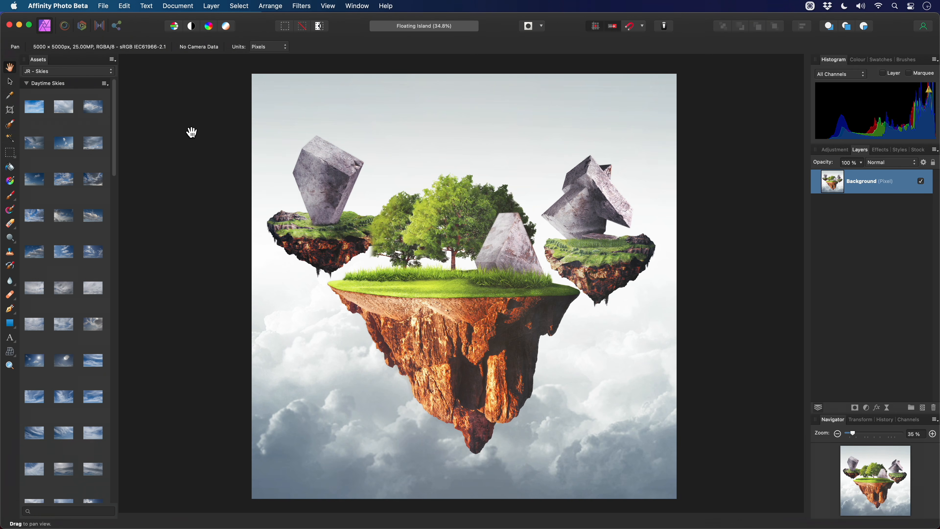
- Switch the assets to the JR - Clouds category and show them as a list
click(102, 72)
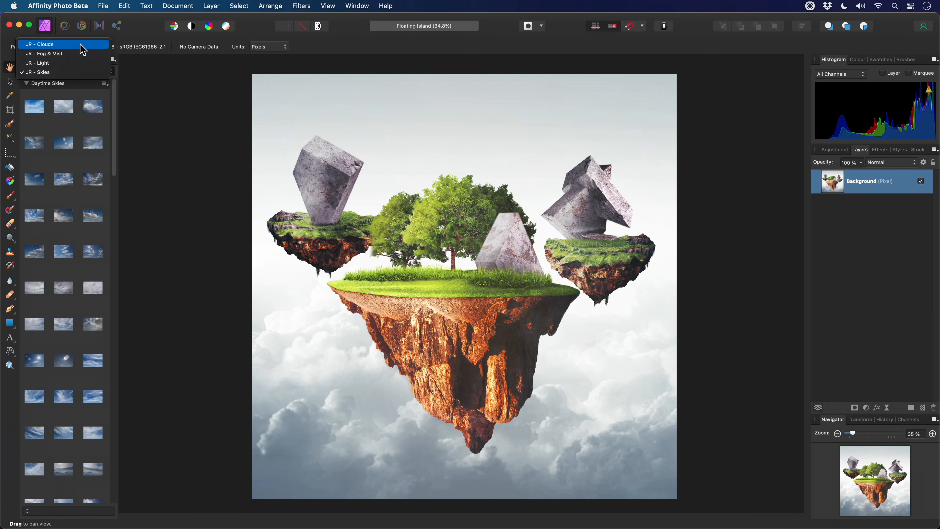
click(83, 50)
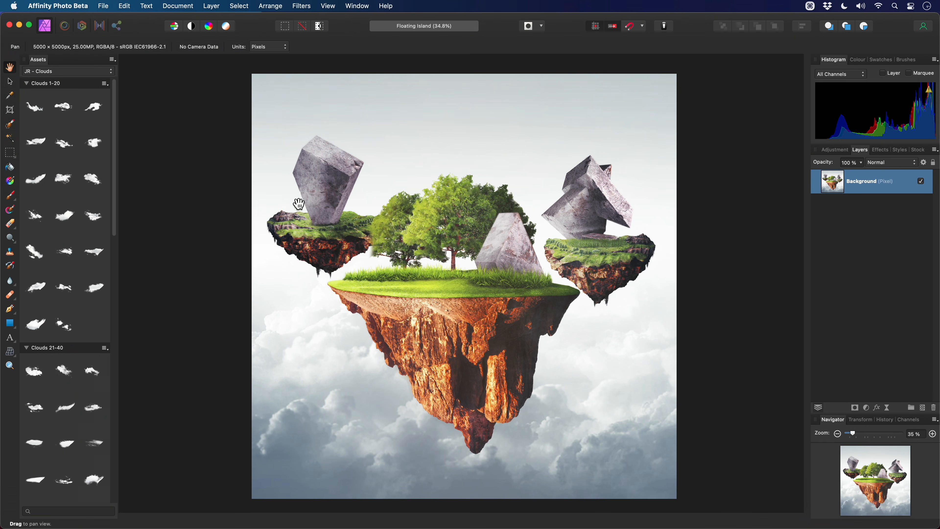
click(112, 60)
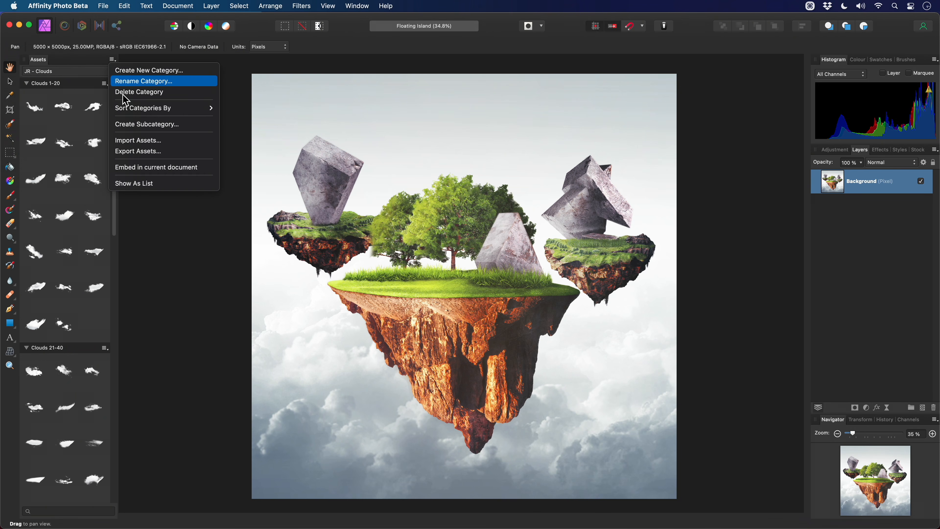
click(172, 187)
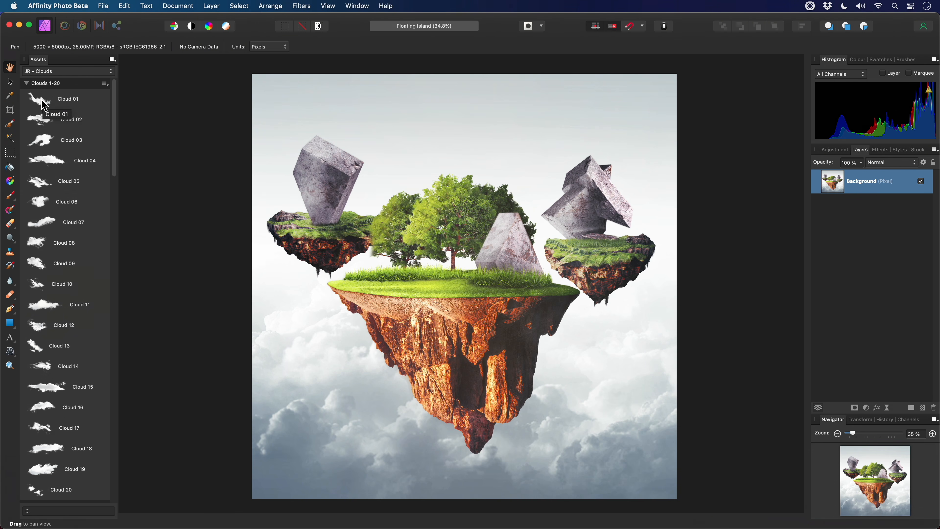
- Place Cloud 01 over the lower tip of the main island and enable its nested Long Exposure filter
drag(46, 106, 463, 414)
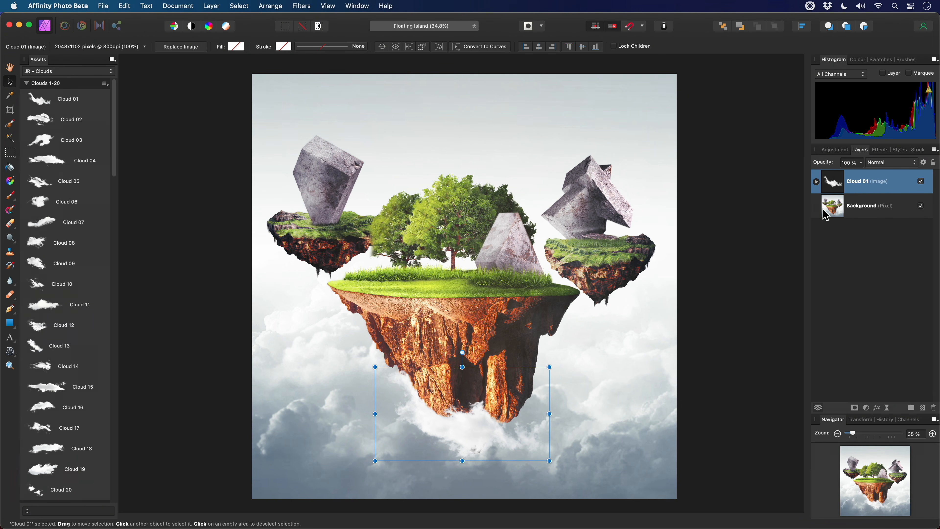
click(817, 181)
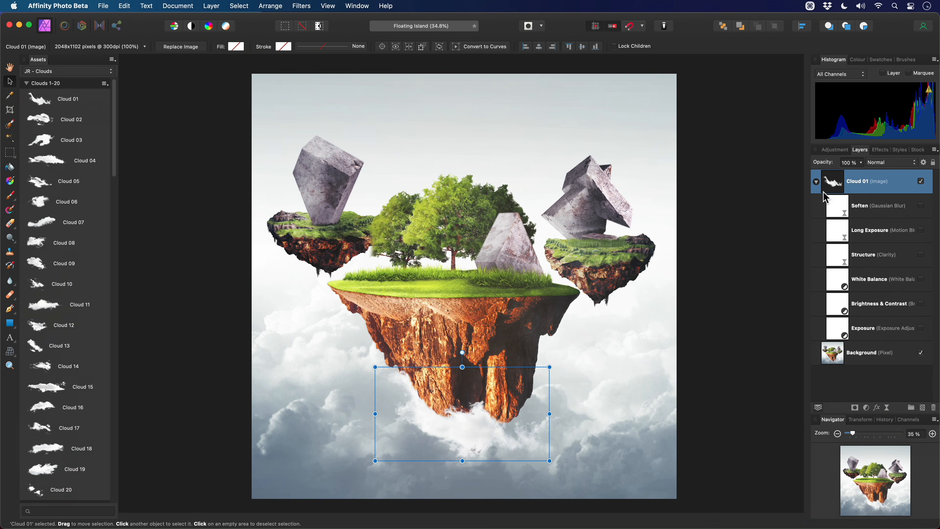
scroll(481, 312, up, 5)
scroll(481, 314, up, 5)
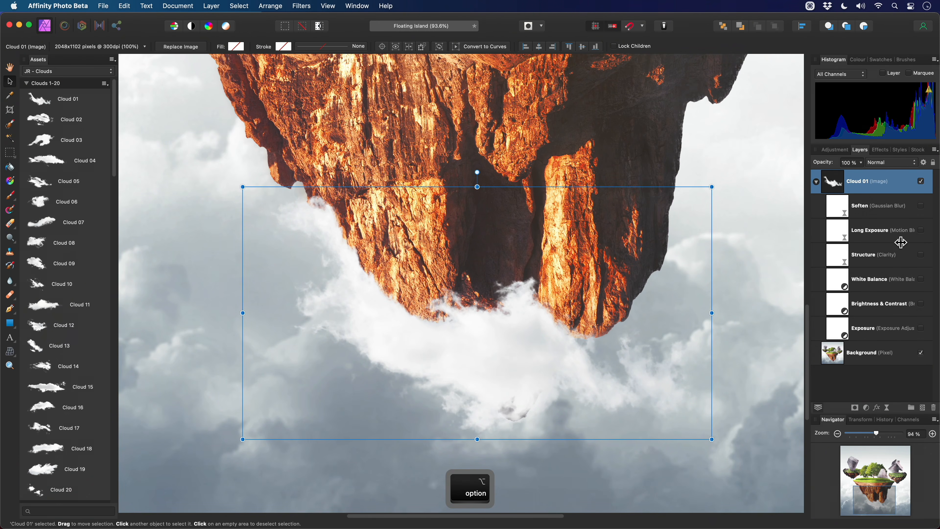
click(921, 230)
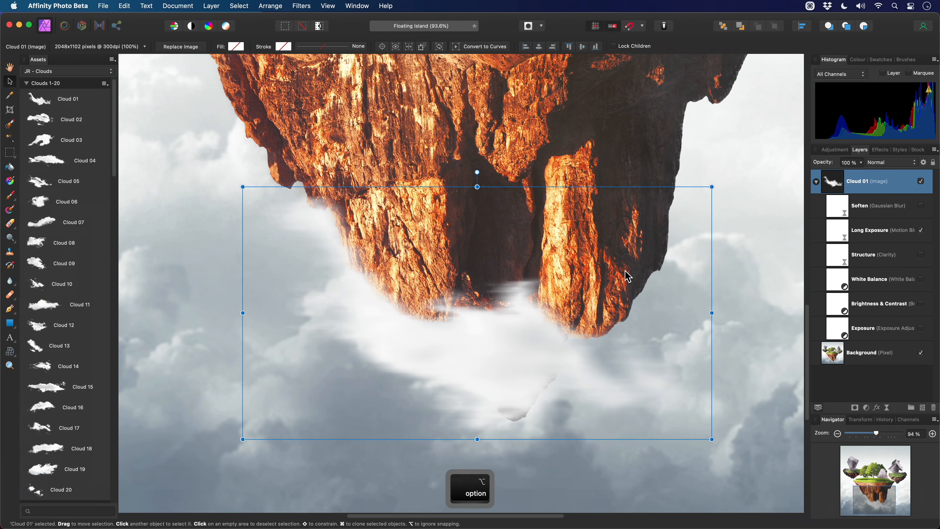
- Collapse all the cloud subcategories, from Clouds 1-20 to Clouds 81-86
scroll(624, 275, down, 5)
scroll(530, 303, down, 1)
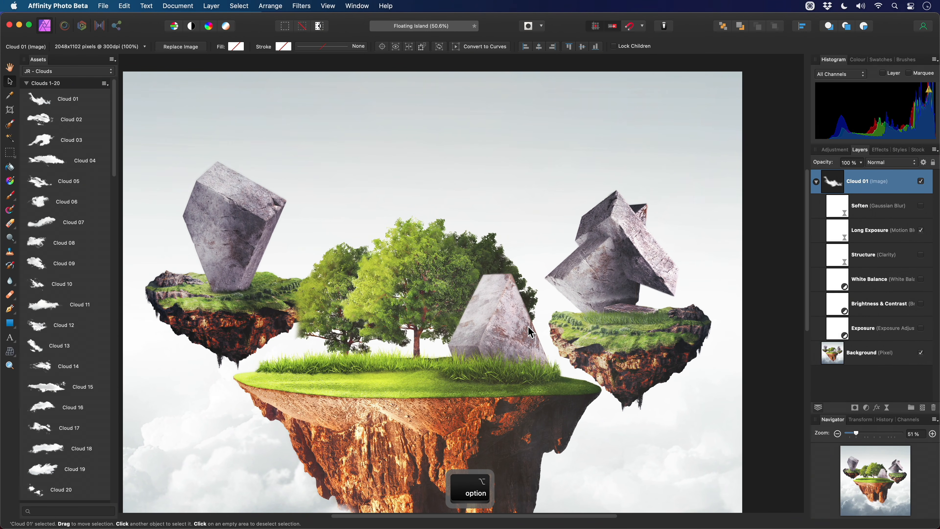
click(50, 85)
click(54, 95)
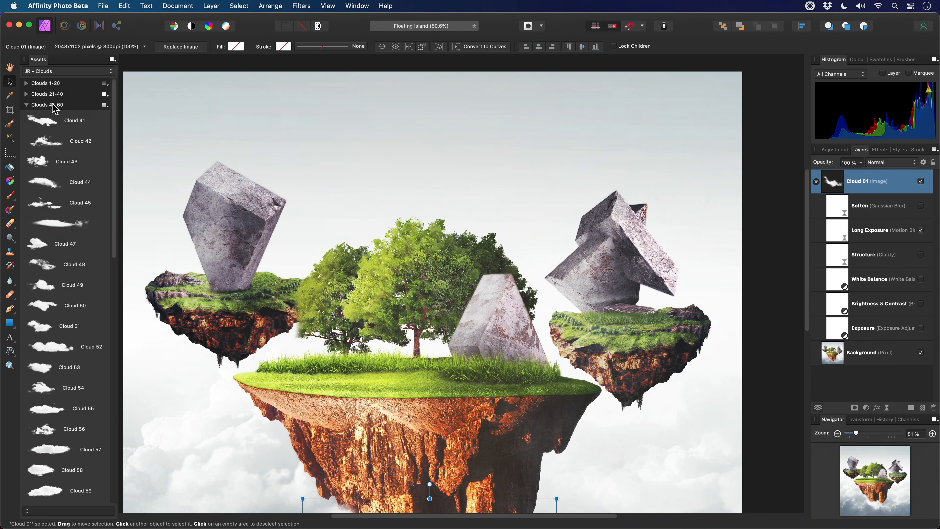
click(54, 114)
click(52, 116)
click(51, 126)
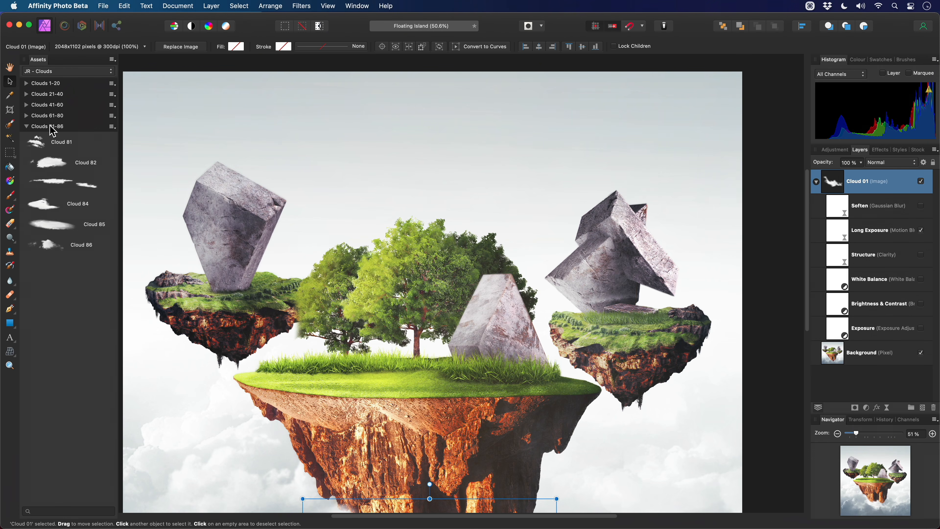
click(51, 127)
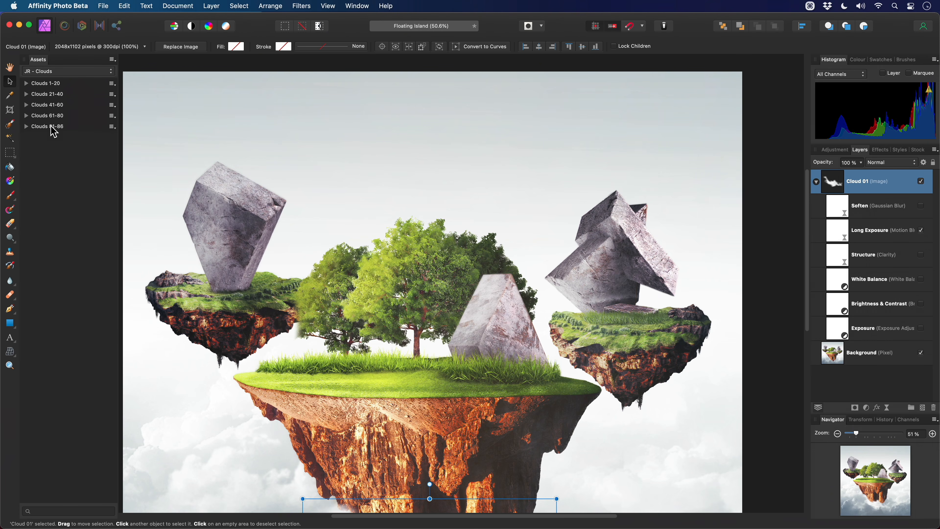
- Expand the Clouds 21-40 subcategory and place Cloud 37 over the right edge of the main island
click(56, 95)
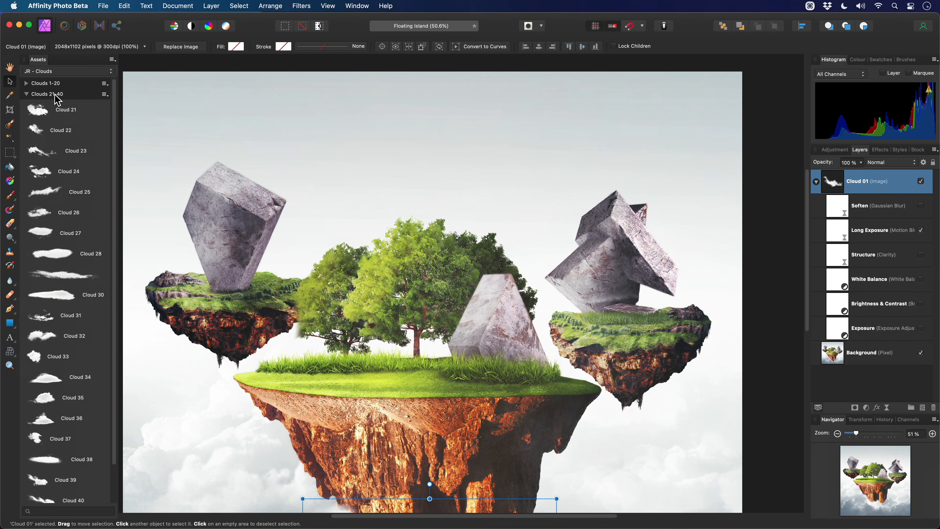
scroll(119, 368, down, 2)
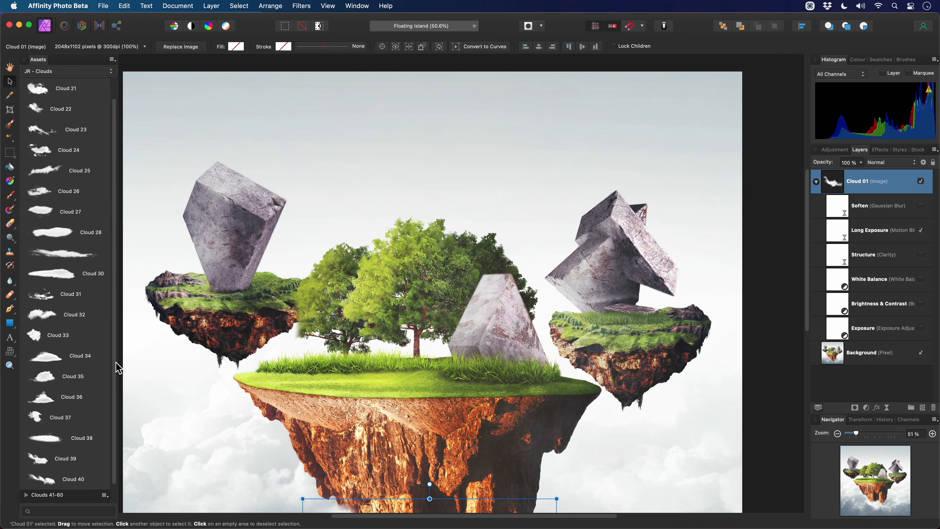
scroll(119, 368, down, 1)
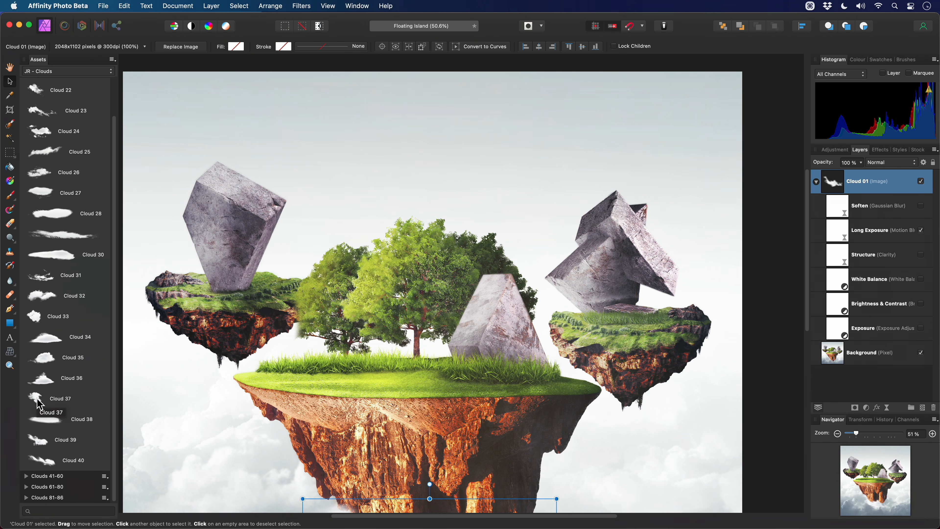
drag(40, 403, 552, 445)
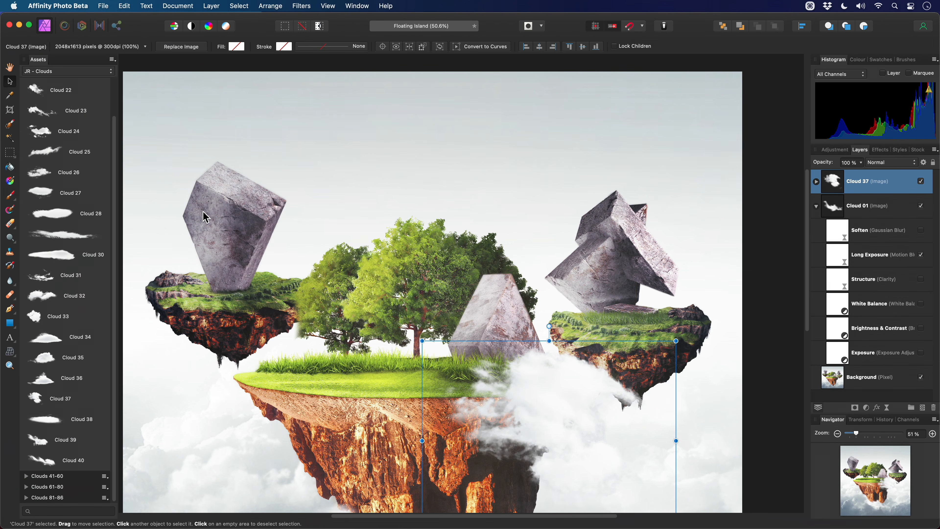
- Place Cloud 23 over the top of the rock on the left floating island
drag(42, 116, 275, 181)
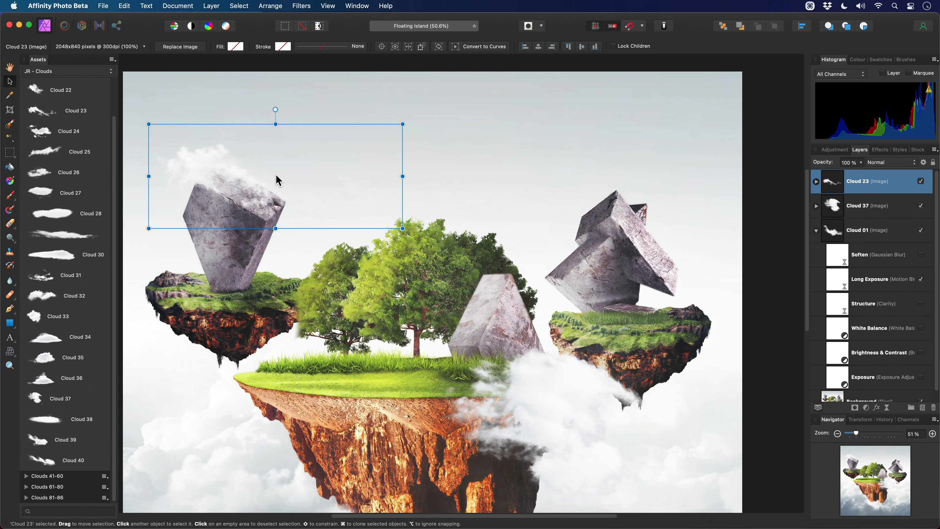
scroll(195, 154, up, 5)
scroll(206, 163, left, 5)
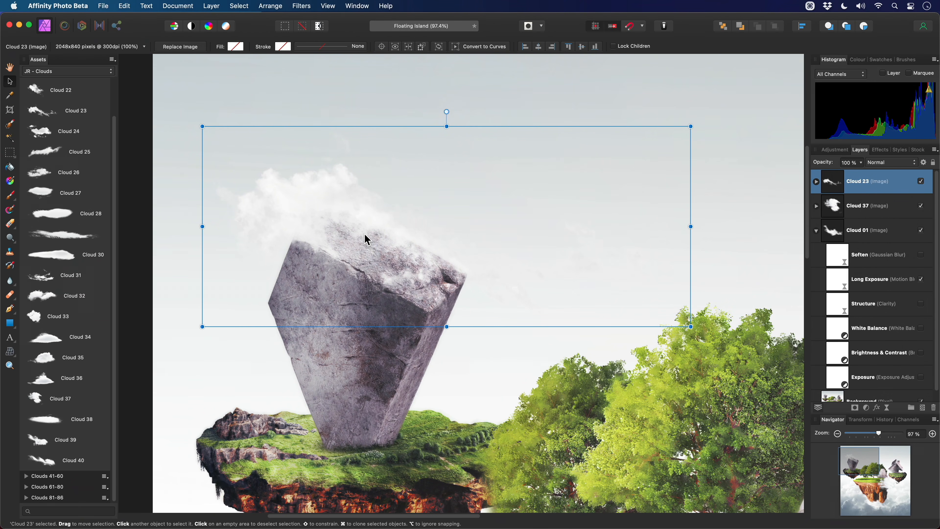
- Expand the Cloud 23 layer and enable its nested Structure filter
click(817, 182)
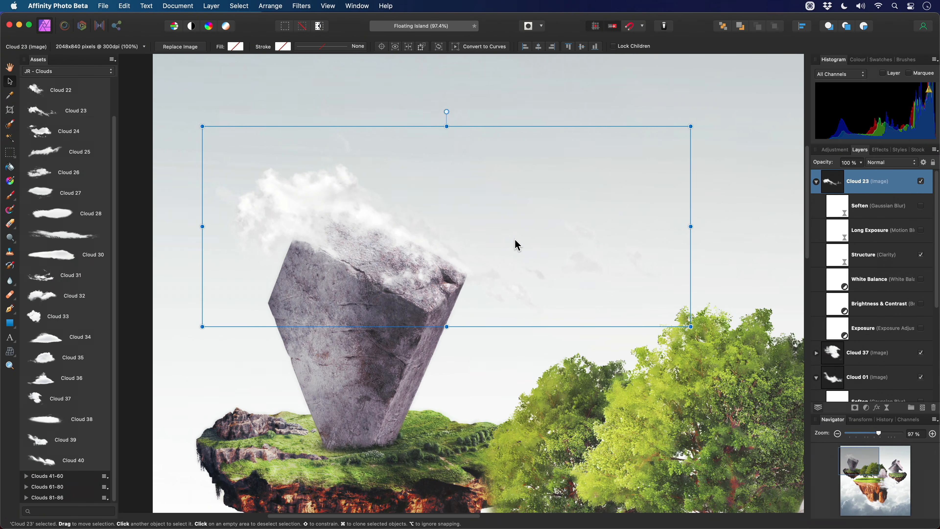
- Place Cloud 24 over the top of the rocks on the right floating island and flip it horizontally
key(alt)
scroll(517, 244, down, 6)
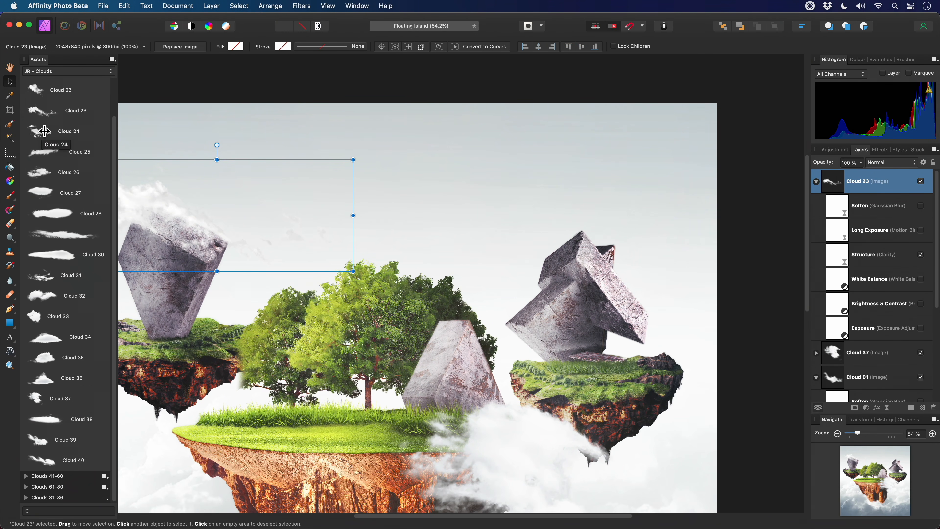
drag(44, 131, 567, 226)
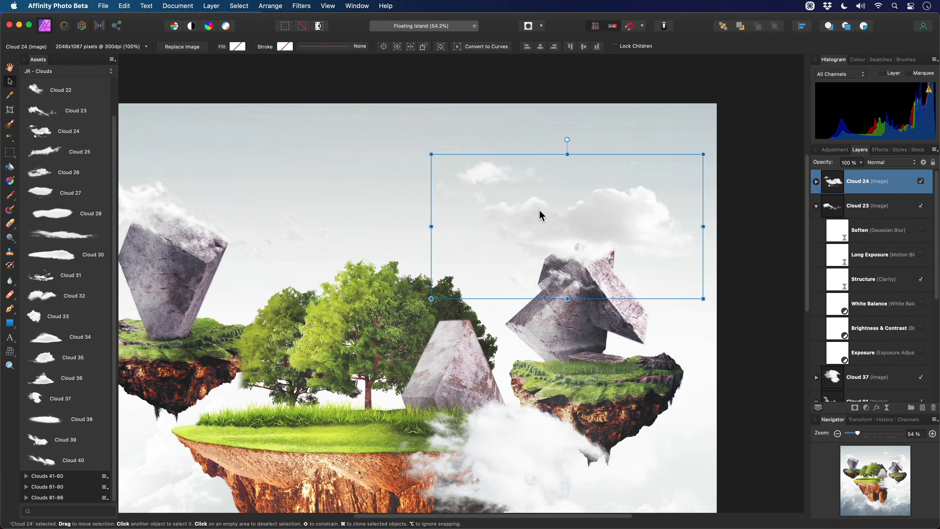
right_click(527, 200)
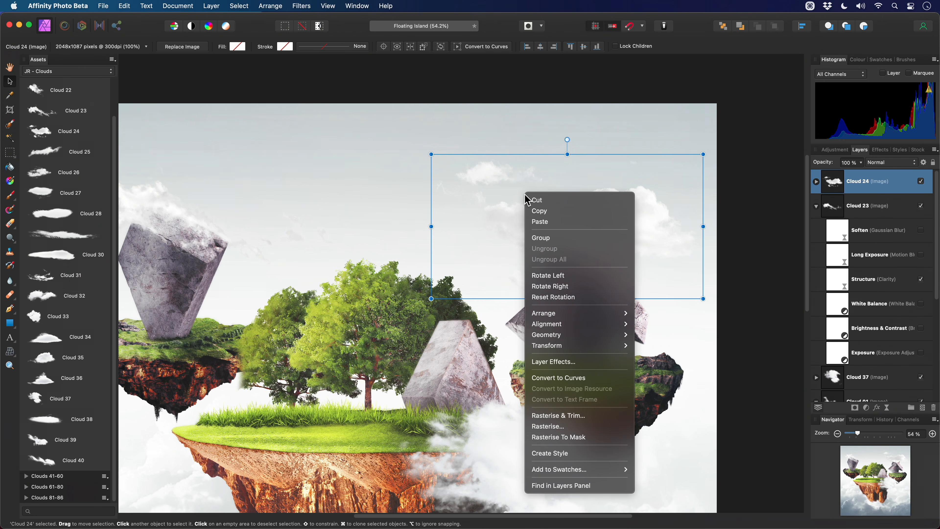
mouse_move(580, 345)
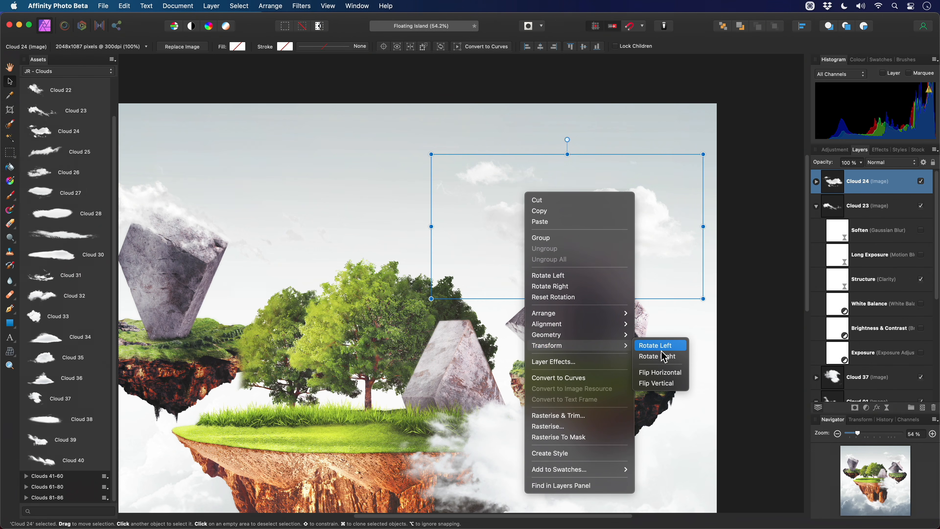
click(674, 373)
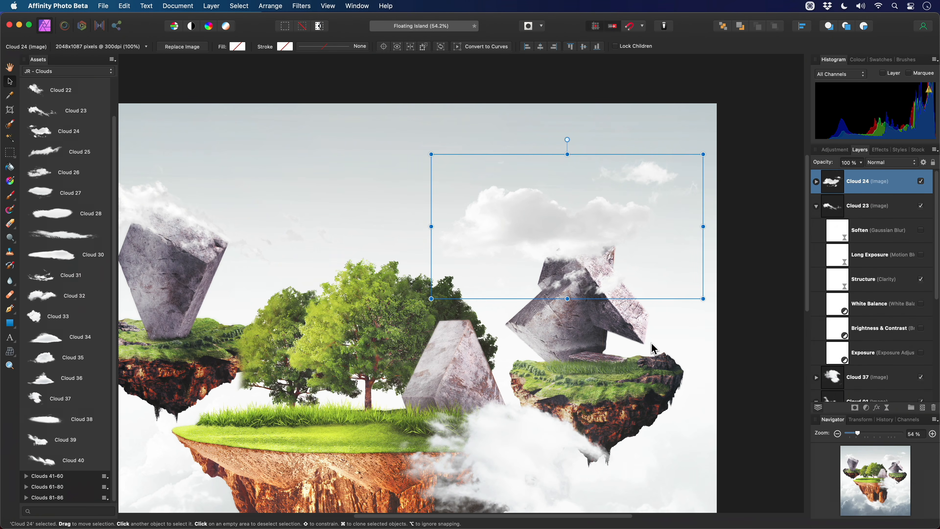
- Switch the assets to the JR - Light category, collapse Light Rays (Landscape) and expand the Lens Flares (Direct) subcategory
key(h)
scroll(541, 294, down, 3)
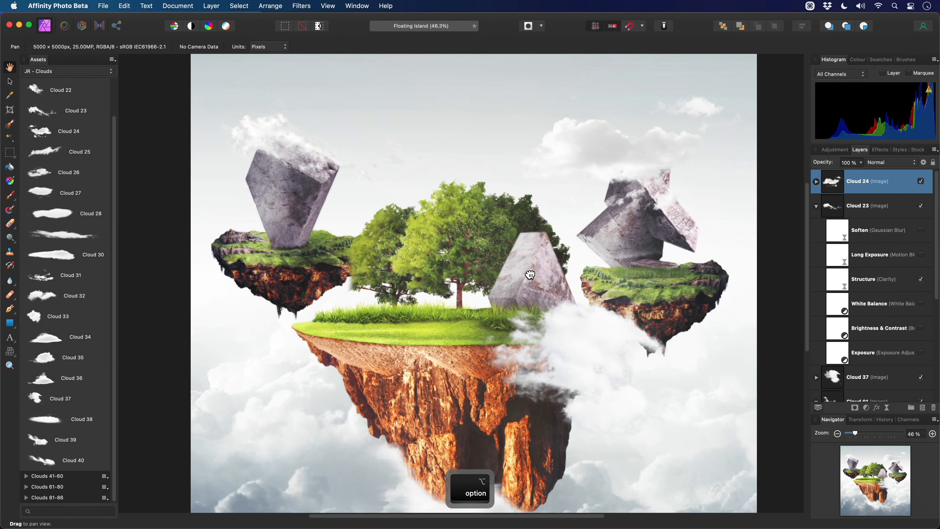
scroll(530, 274, down, 2)
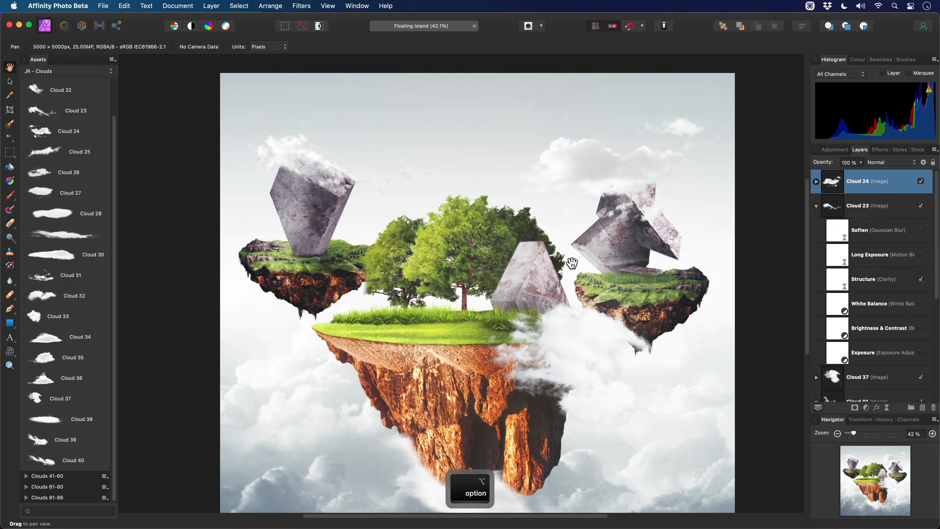
click(97, 71)
click(86, 91)
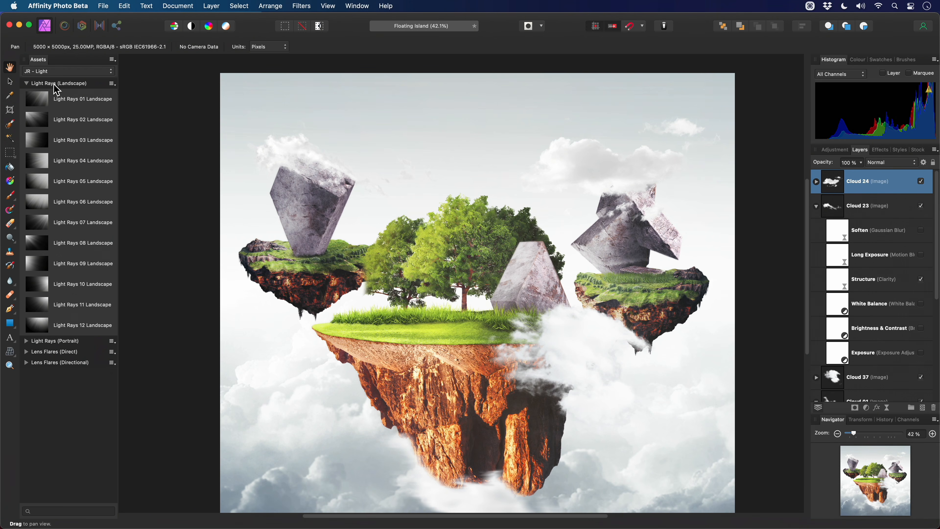
click(55, 84)
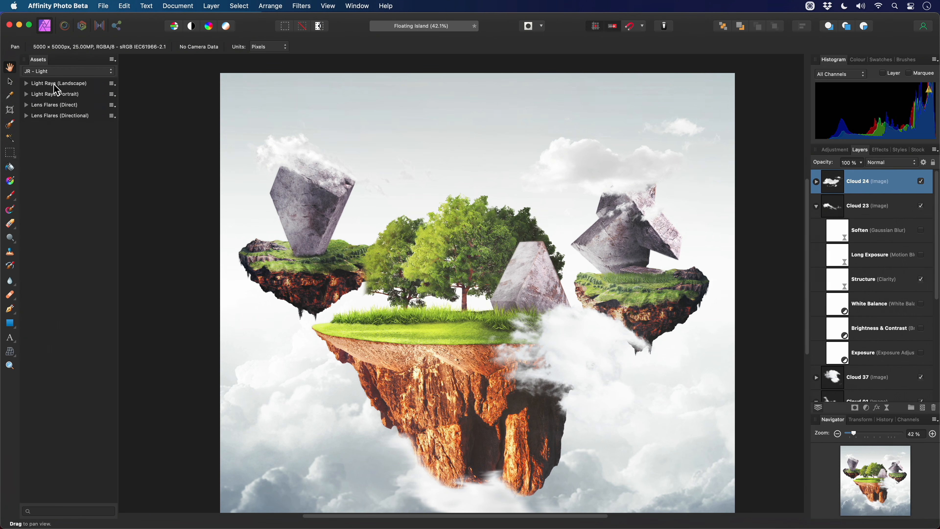
click(54, 106)
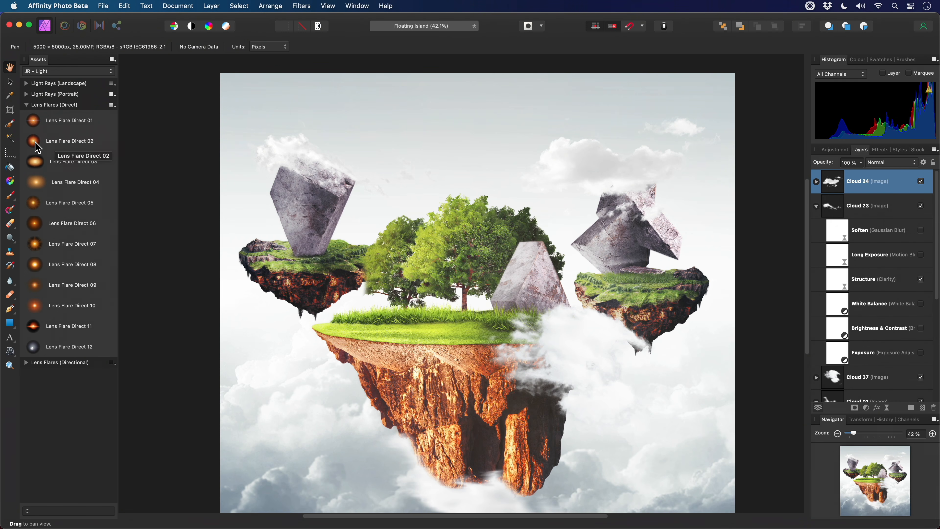
- Place Lens Flare Direct 02 over the top of the left island's rock and enlarge it around its centre
drag(38, 147, 302, 157)
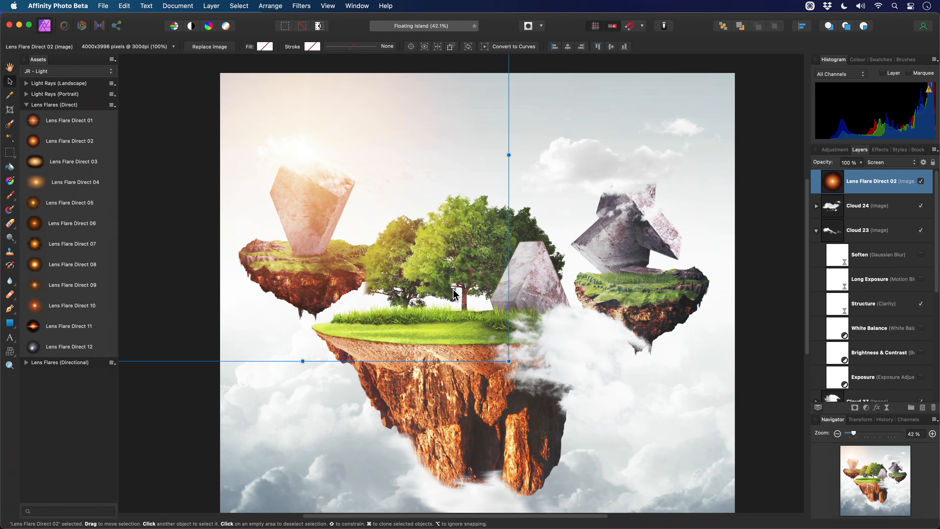
scroll(462, 320, down, 3)
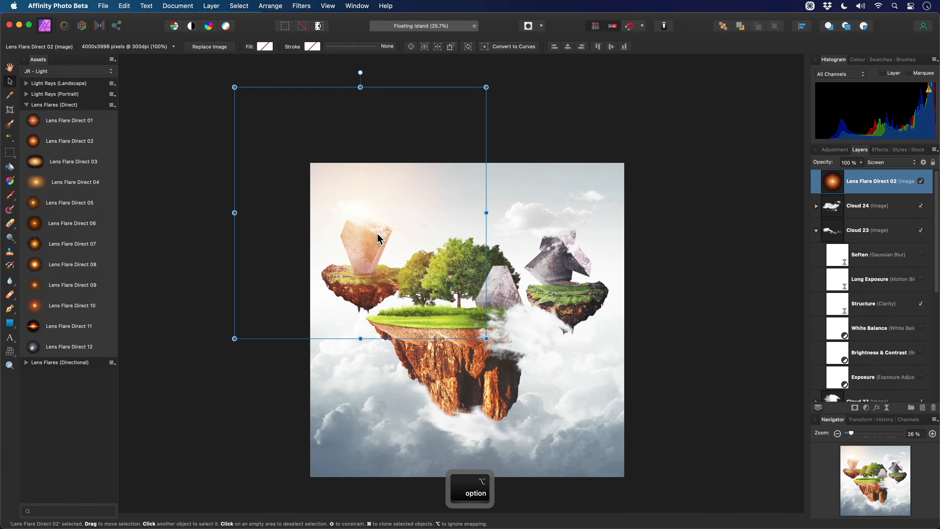
scroll(396, 250, up, 2)
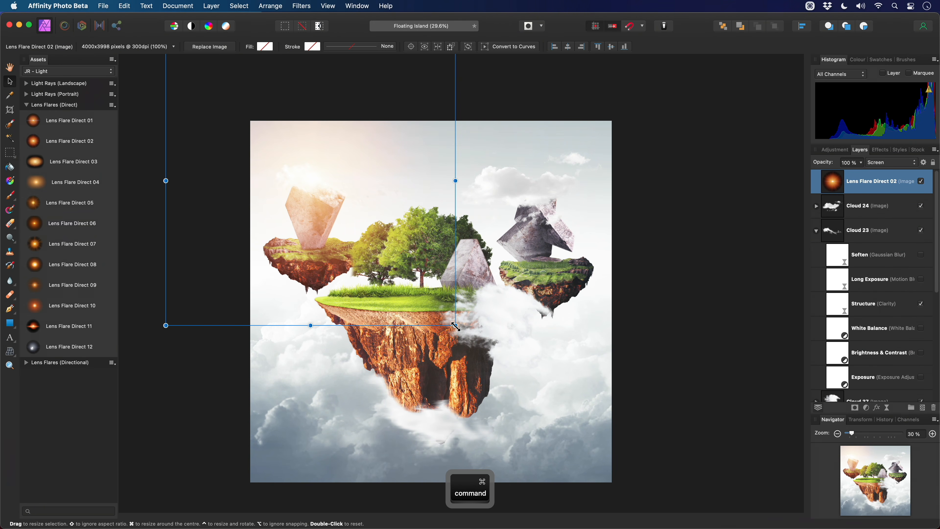
drag(455, 326, 570, 394)
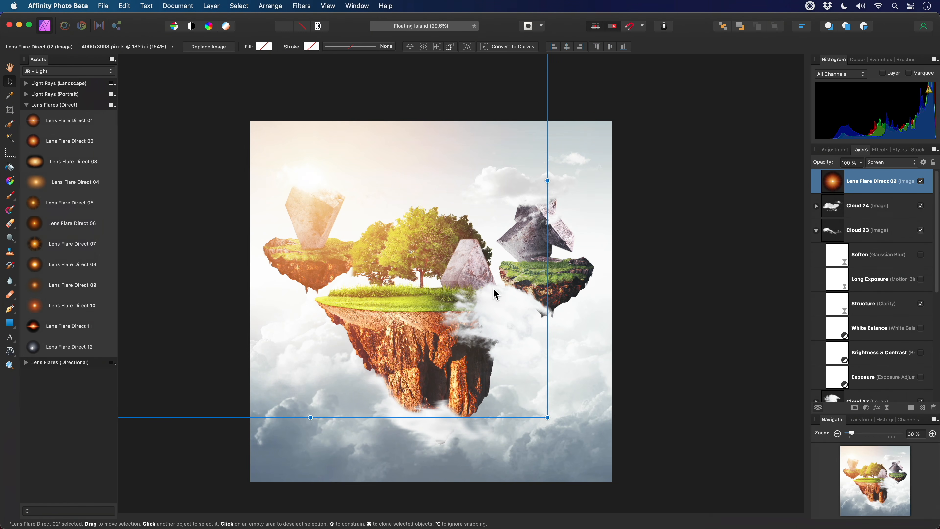
- Place Lens Flare Direct 11 over the top of the rocks on the right floating island
scroll(572, 214, up, 2)
scroll(570, 213, up, 2)
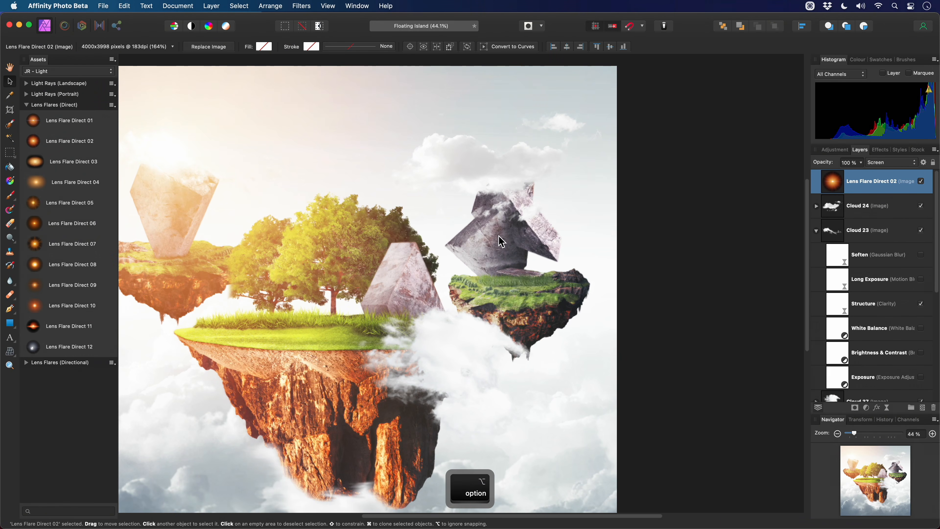
drag(33, 325, 510, 189)
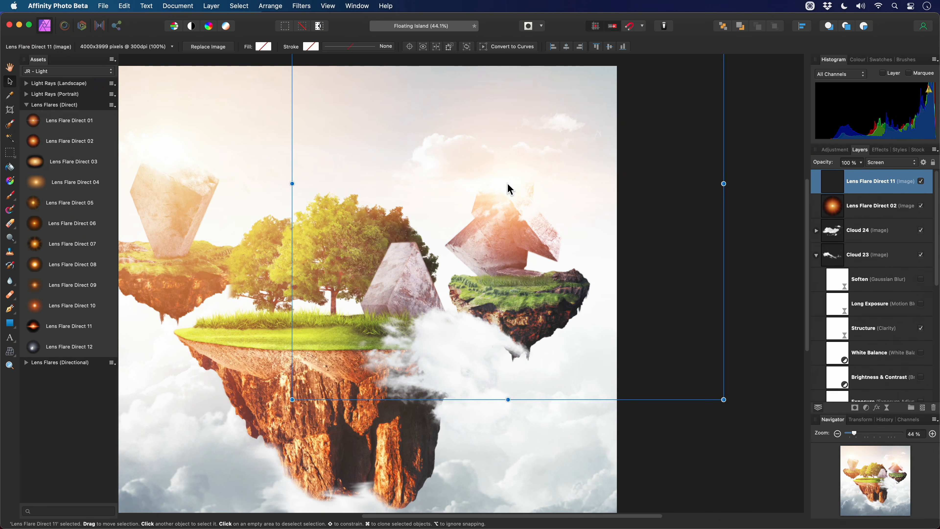
scroll(537, 234, down, 3)
key(h)
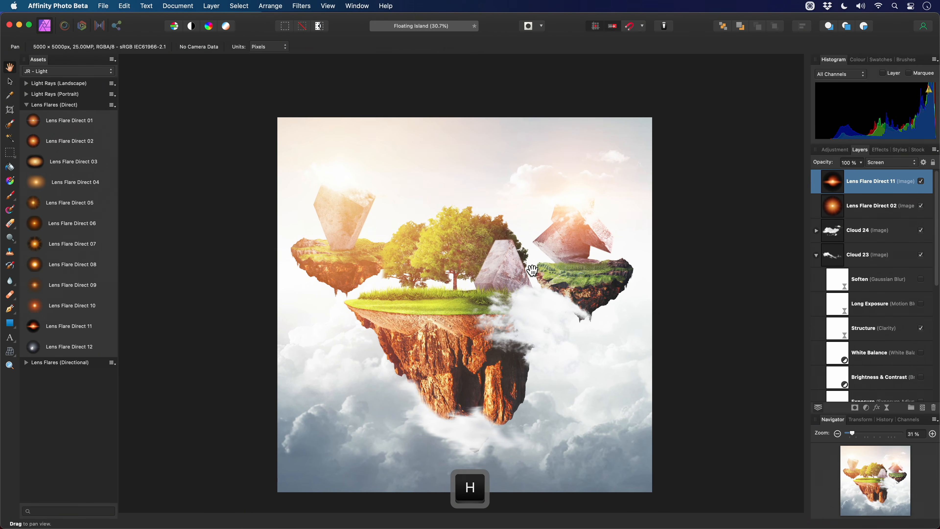
- Collapse the nested filters of the Cloud 23 and Cloud 01 layers
scroll(541, 267, up, 3)
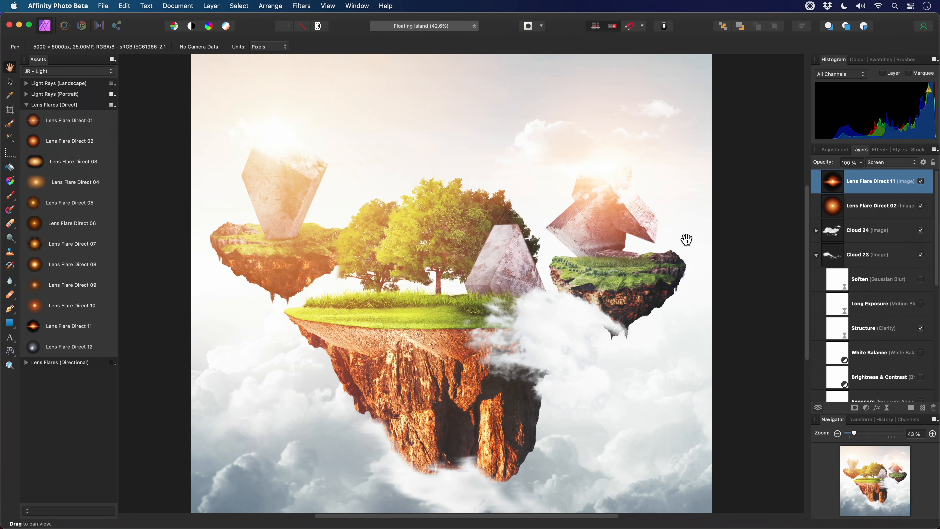
click(816, 255)
click(817, 303)
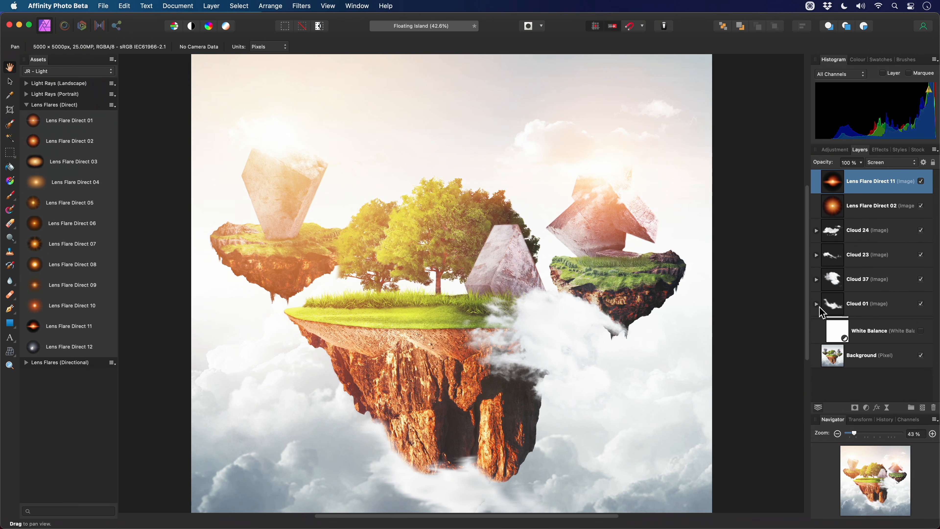
- Select all the cloud and lens flare layers and toggle their visibility off and on to compare before and after
shift+click(915, 182)
click(921, 181)
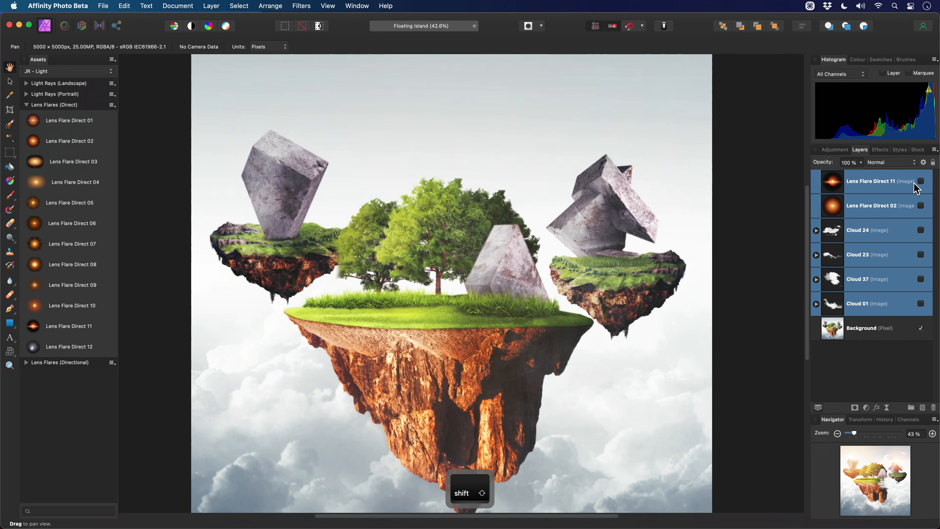
alt+scroll(737, 241, down, 4)
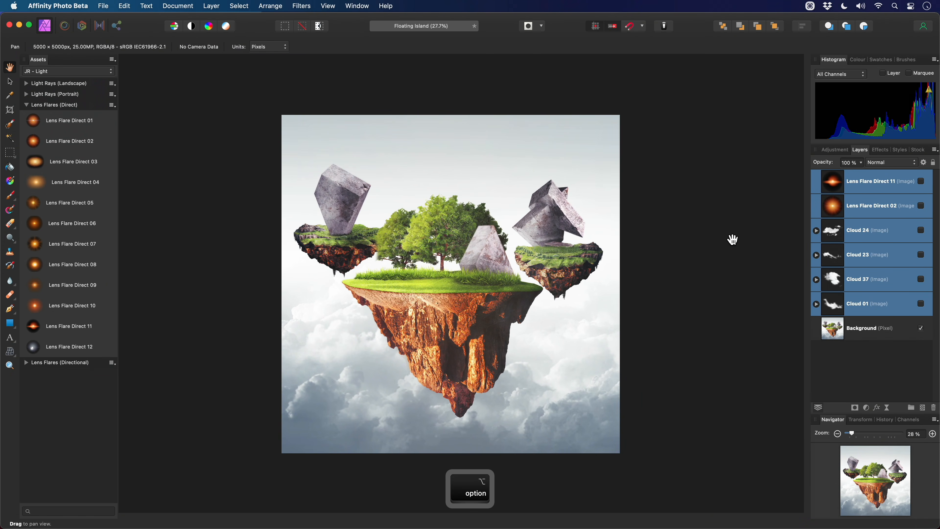
click(921, 181)
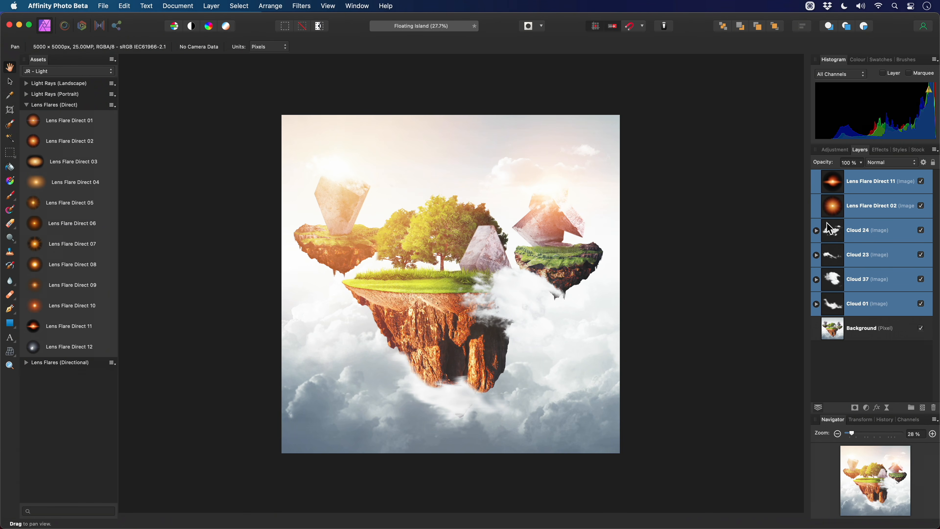
alt+scroll(456, 294, up, 4)
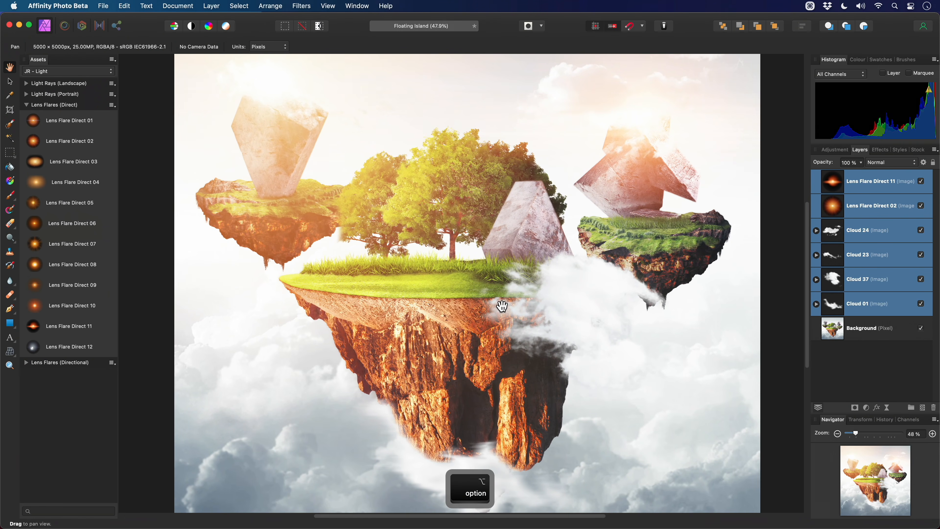
- Close the Floating Island document without saving, then open Balnakilly.afphoto from the Examples folder in Finder
key(super+w)
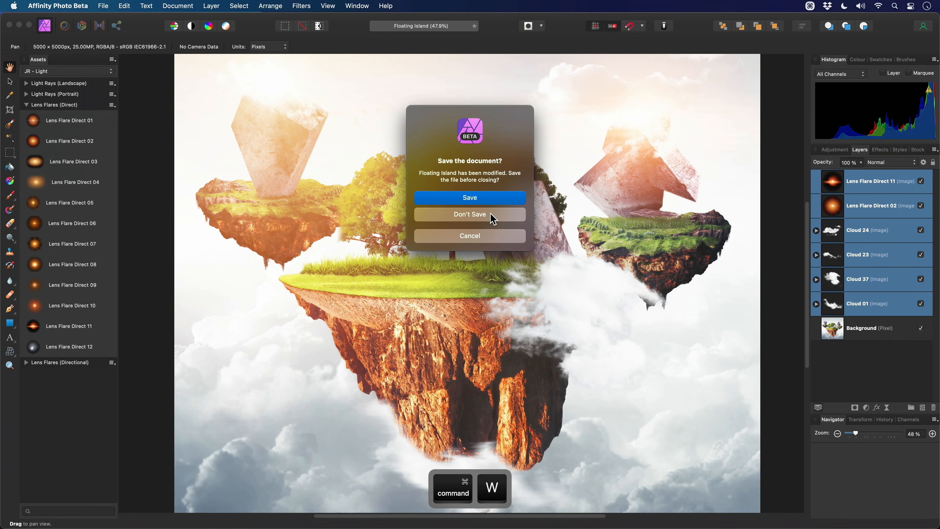
click(493, 219)
key(super+Tab)
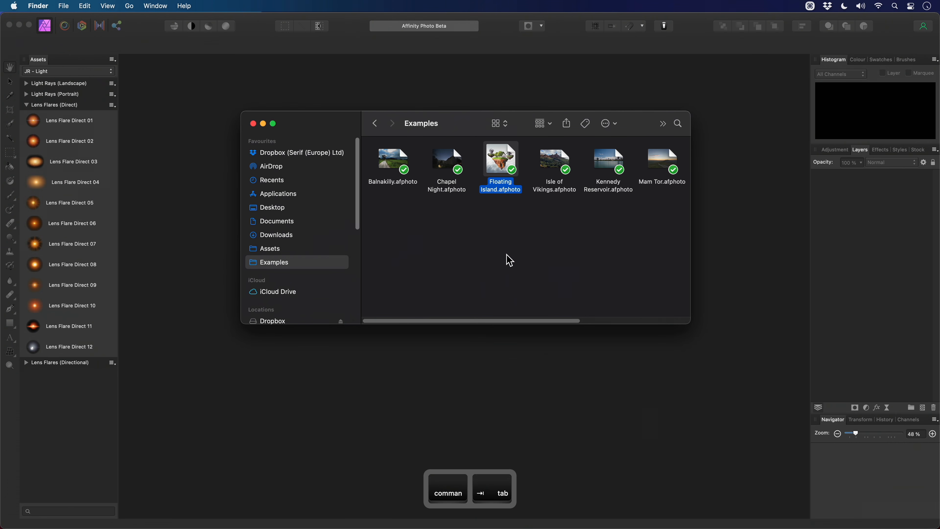
drag(394, 165, 499, 249)
key(super+Tab)
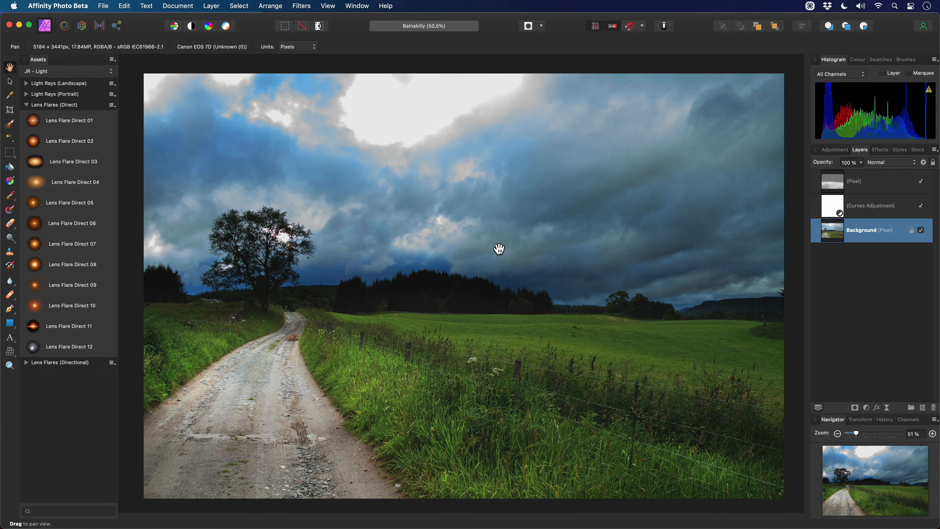
drag(424, 117, 450, 168)
scroll(450, 168, up, 1)
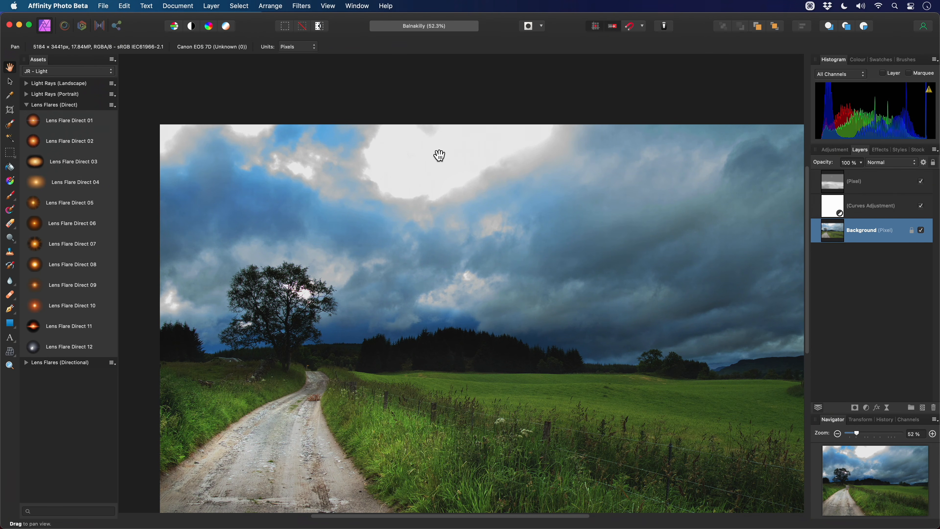
key(super+0)
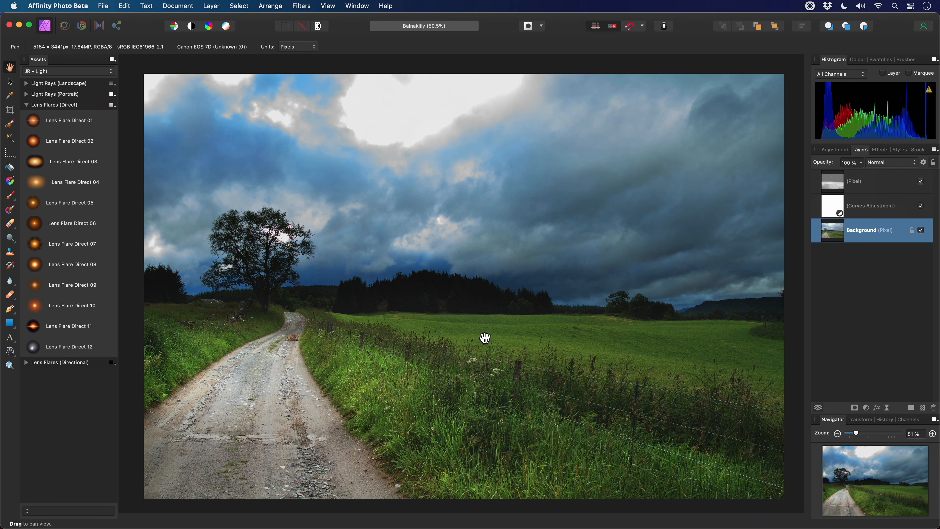
- Select the whole foreground, from the road and fields up to the distant treeline, with the Selection Brush on the Background layer
key(w)
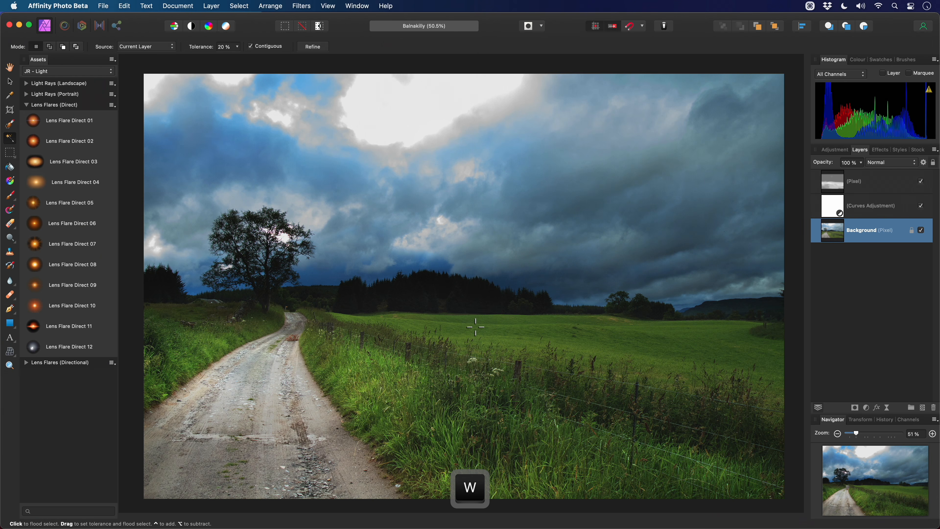
key(w)
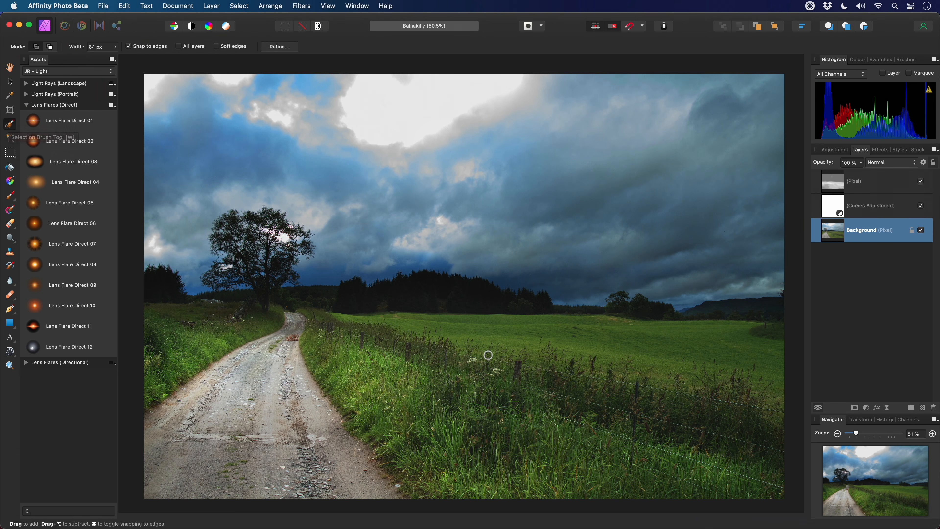
key(bracketright)
key(bracketright)
key(bracketright)
mouse_move(404, 325)
mouse_down()
mouse_move(414, 341)
mouse_move(657, 376)
mouse_move(615, 348)
mouse_move(658, 347)
mouse_move(739, 370)
mouse_up()
key(bracketright)
key(bracketright)
key(bracketright)
mouse_move(674, 428)
mouse_down()
mouse_move(454, 439)
mouse_move(280, 422)
mouse_move(249, 398)
mouse_move(322, 342)
mouse_move(367, 327)
mouse_move(190, 364)
mouse_move(232, 377)
mouse_move(268, 370)
mouse_up()
key(bracketleft)
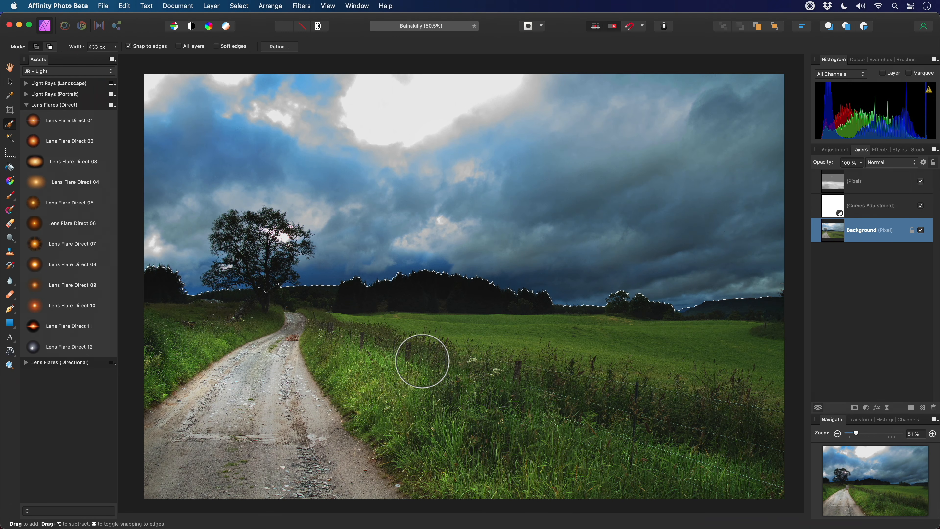
- Turn on Quick Mask and brush the large tree beside the road into the selection, including its branches
key(q)
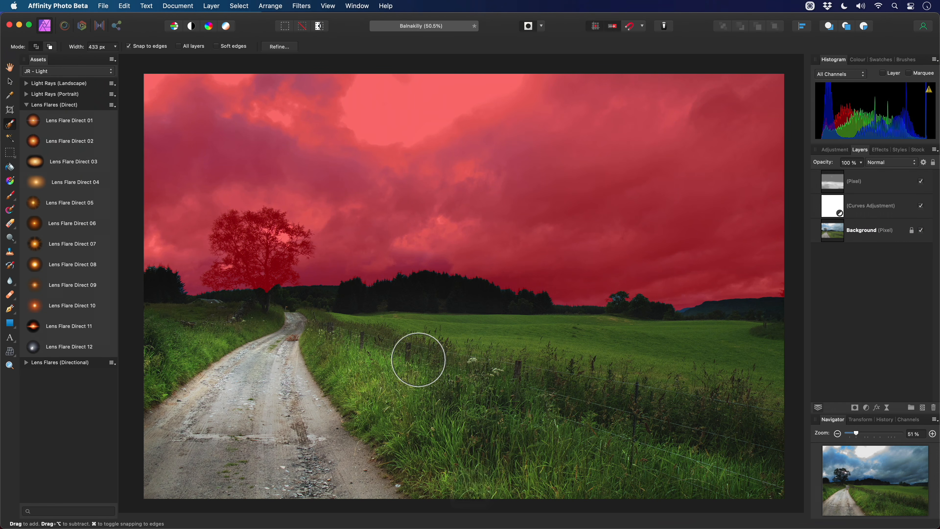
key(bracketleft)
key(bracketleft)
mouse_move(261, 258)
mouse_down()
mouse_move(276, 243)
mouse_move(237, 238)
mouse_move(235, 269)
mouse_move(219, 276)
mouse_up()
key(bracketleft)
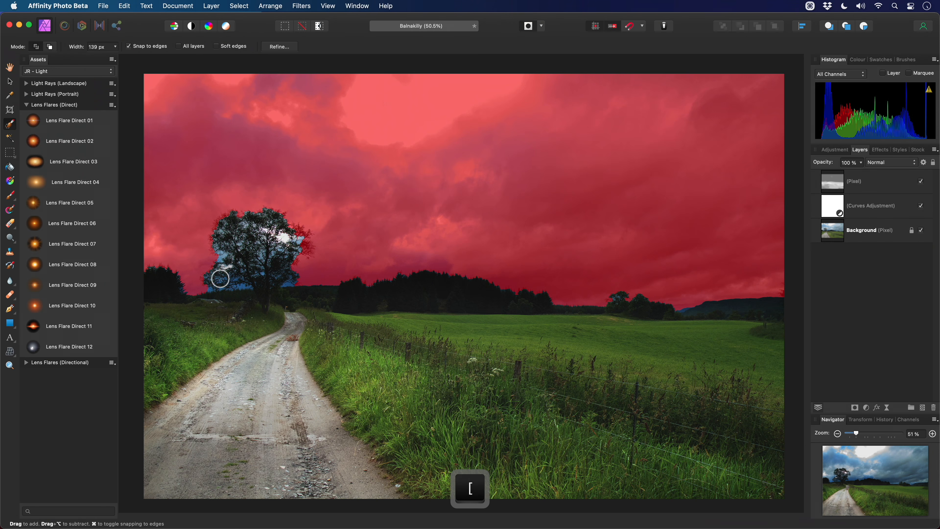
key(bracketleft)
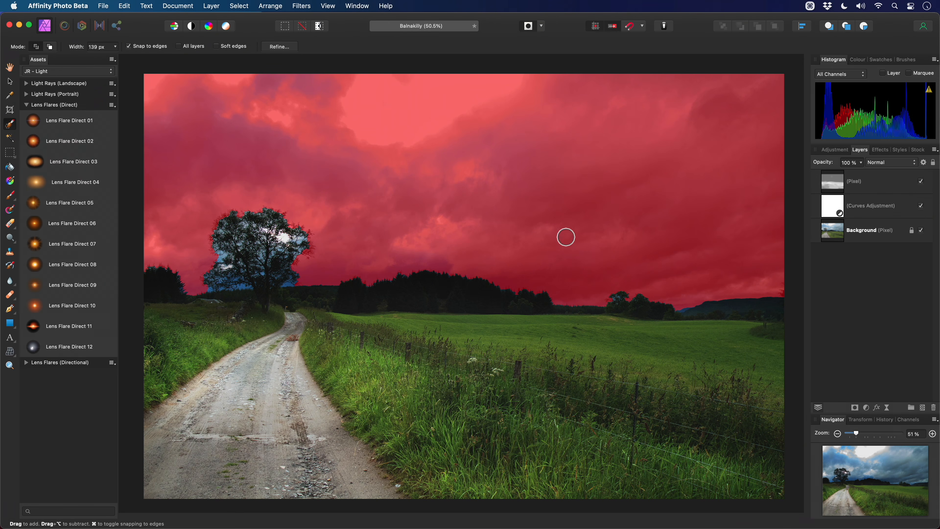
- Leave Quick Mask, open Refine Selection and paint matte over the large tree and the dark trees beside it with a brush around 165 px
key(q)
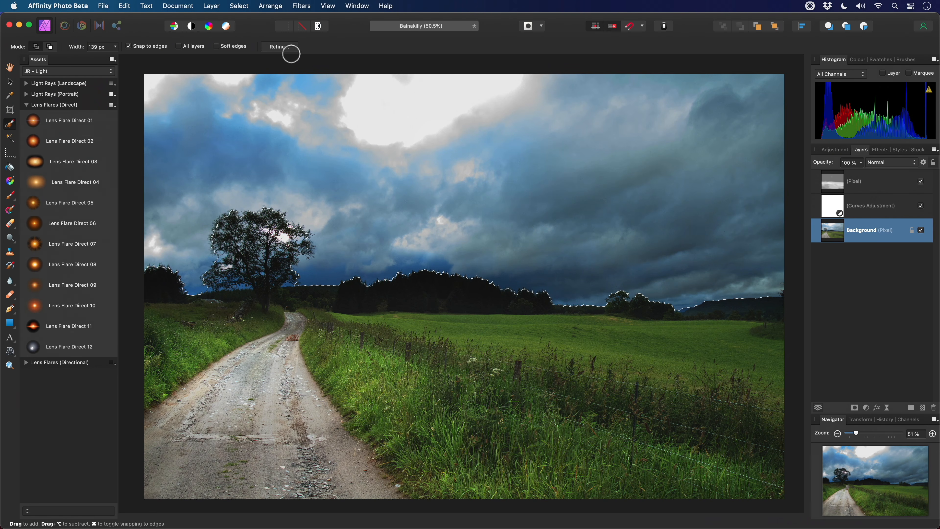
click(290, 48)
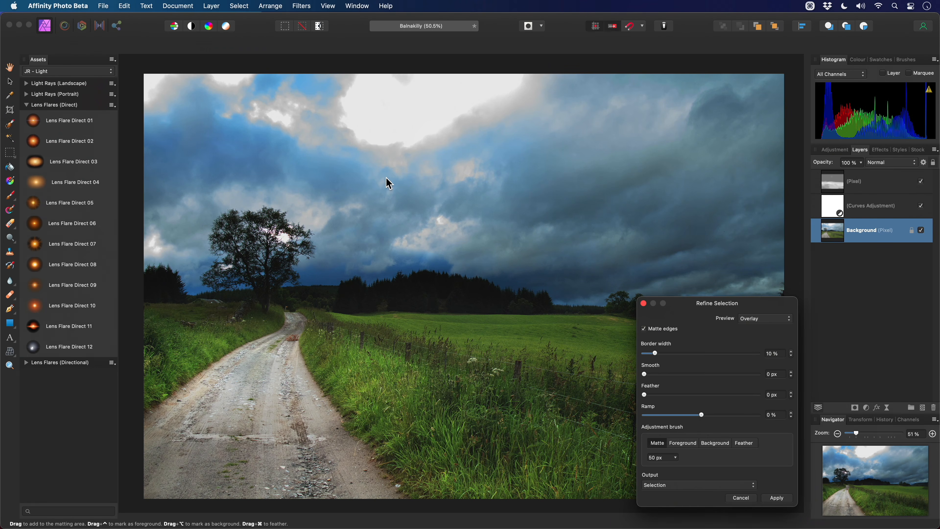
key(bracketright)
key(bracketright)
key(bracketright)
key(bracketright)
key(bracketright)
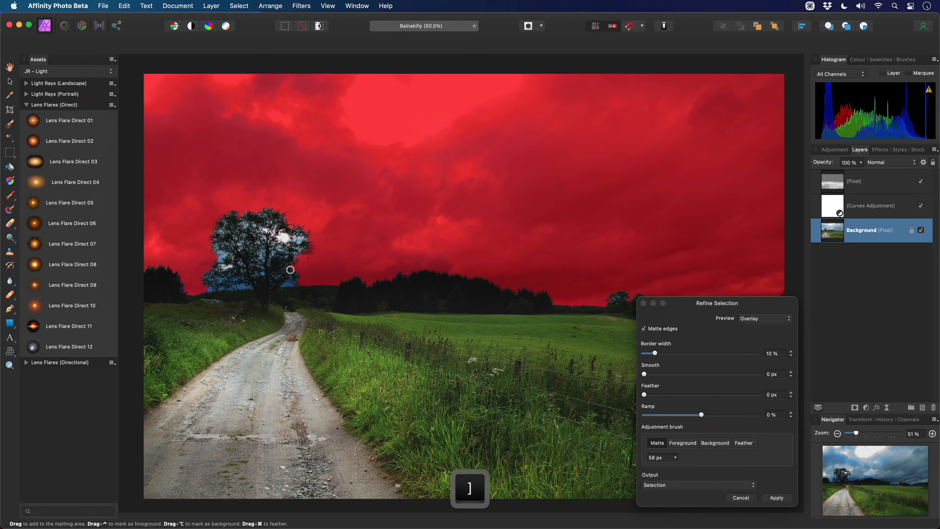
key(bracketleft)
scroll(244, 274, up, 4)
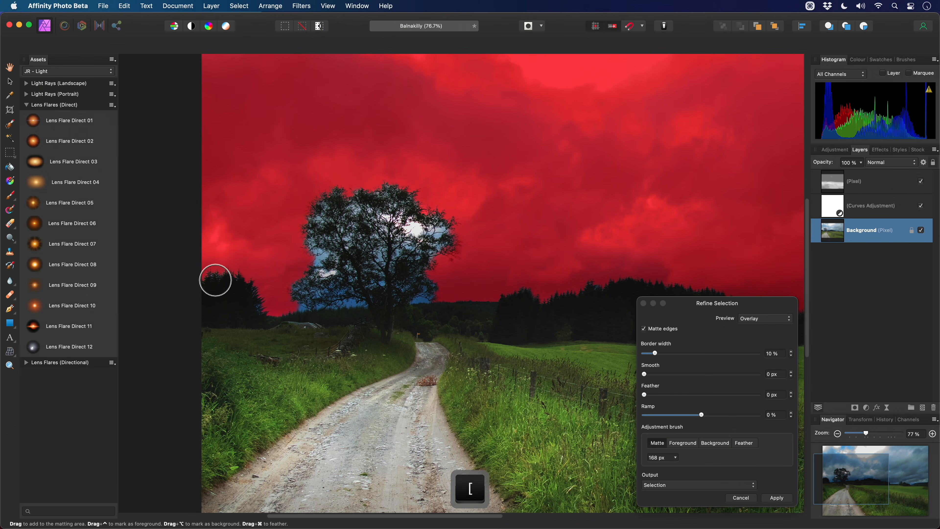
mouse_move(216, 280)
mouse_down()
mouse_move(243, 277)
mouse_move(258, 301)
mouse_move(286, 309)
mouse_move(307, 302)
mouse_move(327, 209)
mouse_move(363, 201)
mouse_move(404, 198)
mouse_move(449, 243)
mouse_move(419, 229)
mouse_move(363, 233)
mouse_move(435, 273)
mouse_move(430, 287)
mouse_move(403, 294)
mouse_move(413, 294)
mouse_move(345, 297)
mouse_move(368, 291)
mouse_move(360, 264)
mouse_move(391, 293)
mouse_move(335, 269)
mouse_up()
key(bracketright)
key(bracketright)
key(bracketleft)
key(bracketleft)
key(bracketright)
key(bracketleft)
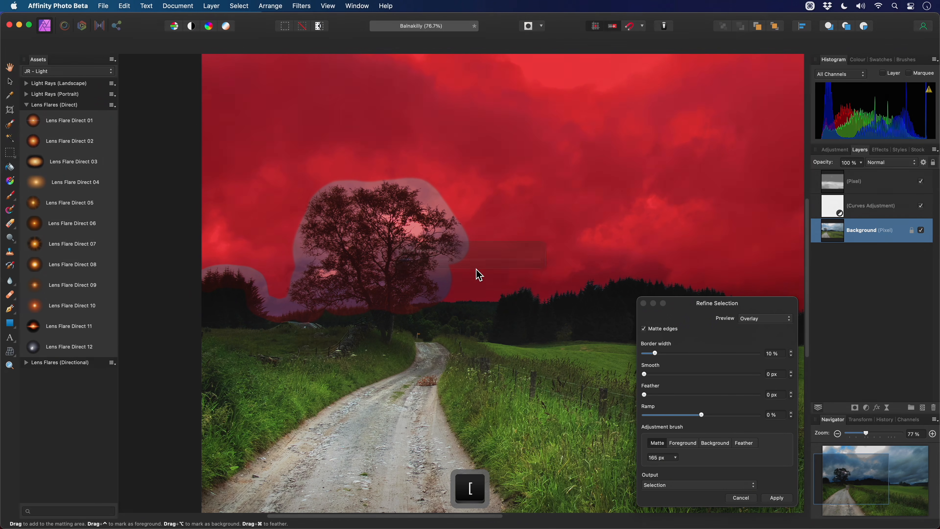
- Paint matte along the distant conifer treeline and the small trees at the field's far edge with an 86 px brush
scroll(507, 264, right, 10)
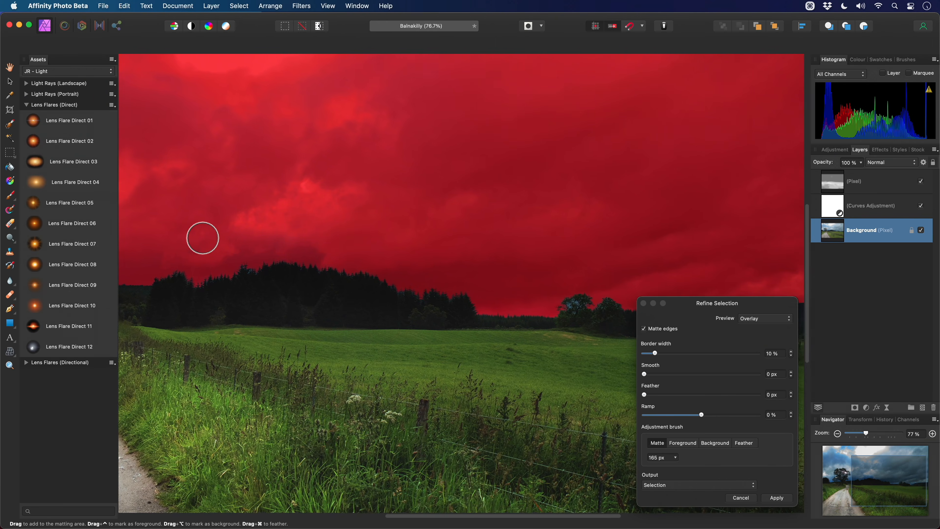
key(bracketleft)
mouse_move(190, 283)
mouse_down()
mouse_move(313, 262)
mouse_move(384, 269)
mouse_move(517, 307)
mouse_up()
scroll(539, 278, right, 6)
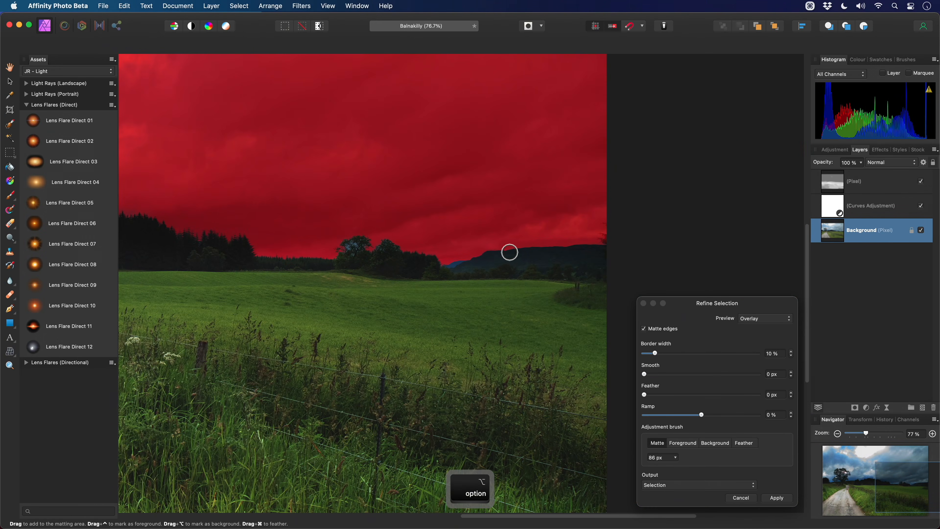
scroll(477, 254, up, 4)
scroll(447, 264, left, 2)
mouse_move(227, 256)
mouse_down()
mouse_move(296, 246)
mouse_move(215, 236)
mouse_move(334, 236)
mouse_move(338, 245)
mouse_move(381, 247)
mouse_move(332, 246)
mouse_move(382, 277)
mouse_up()
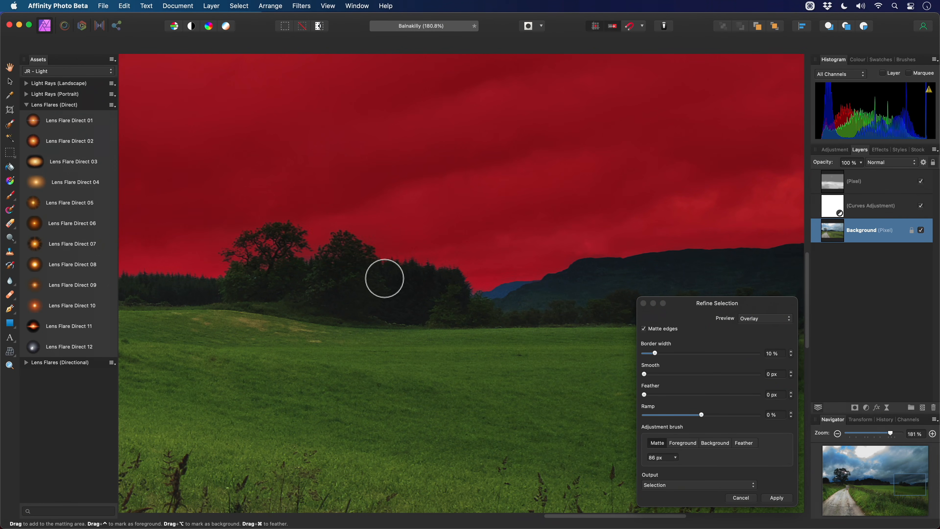
scroll(655, 275, left, 8)
key(super+0)
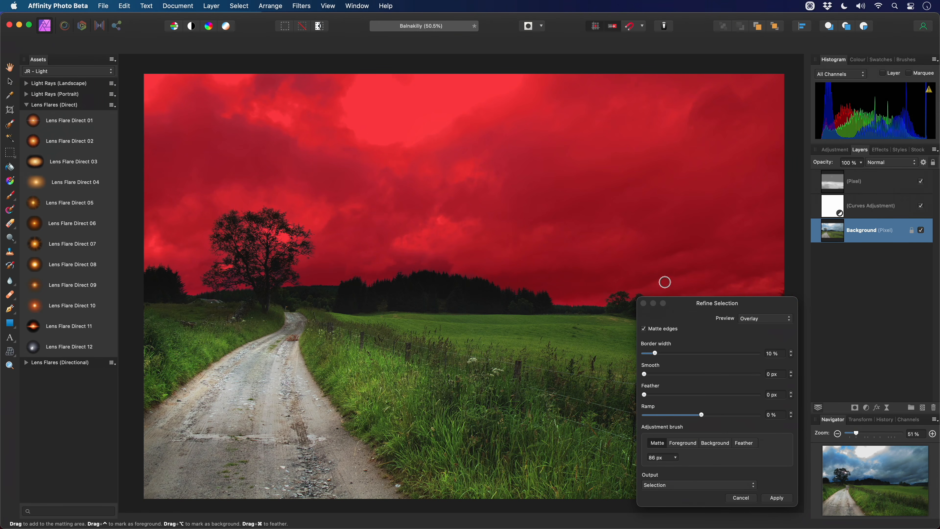
- Move the Refine Selection dialog off the distant trees and set its output to New layer
drag(699, 312, 633, 119)
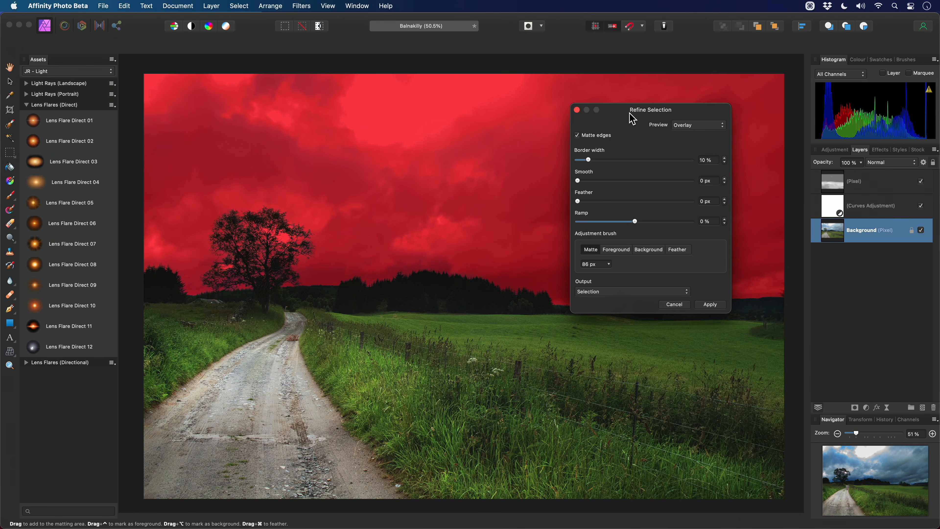
click(624, 292)
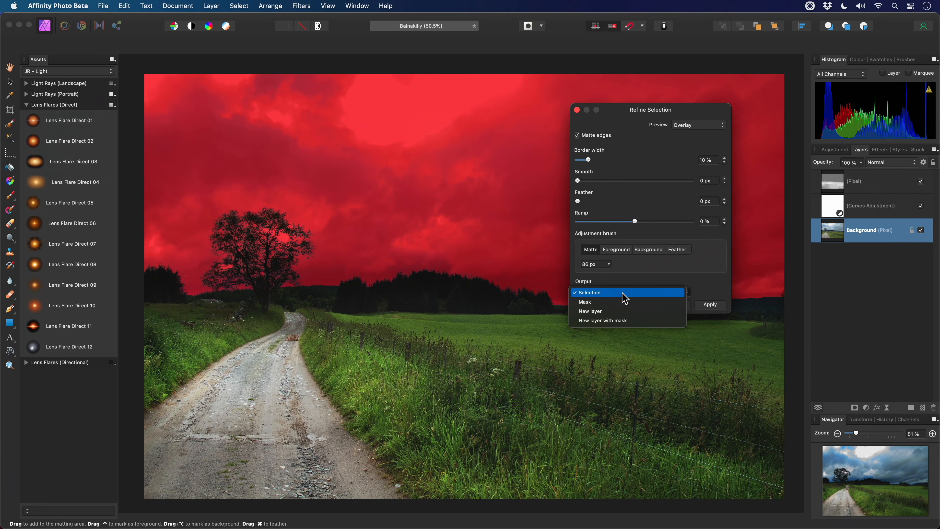
click(627, 313)
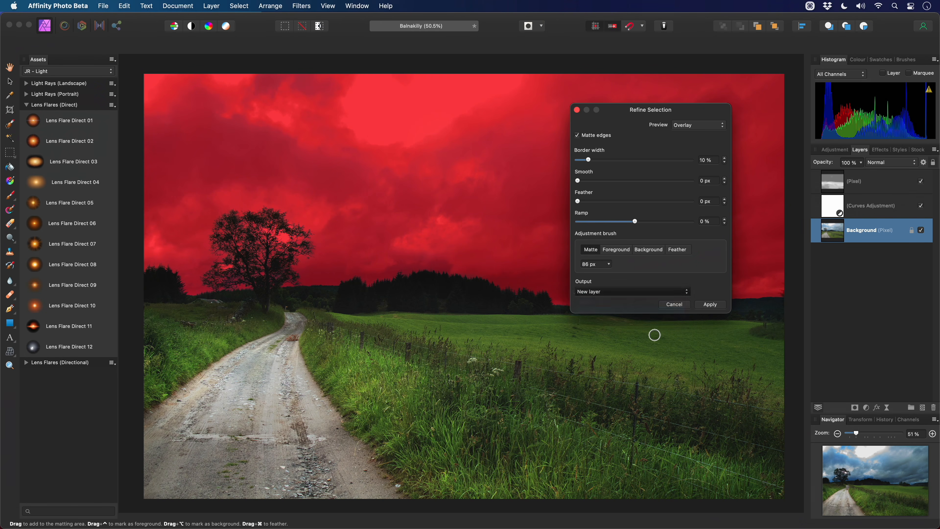
click(613, 296)
click(609, 292)
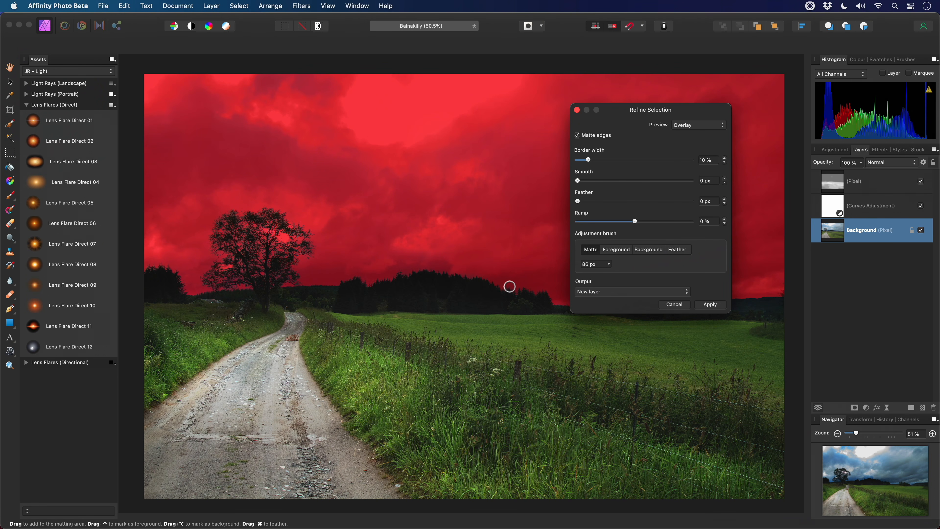
- Inspect the refined edges along the conifer treeline up close and apply the refinement as a new layer
scroll(398, 274, up, 8)
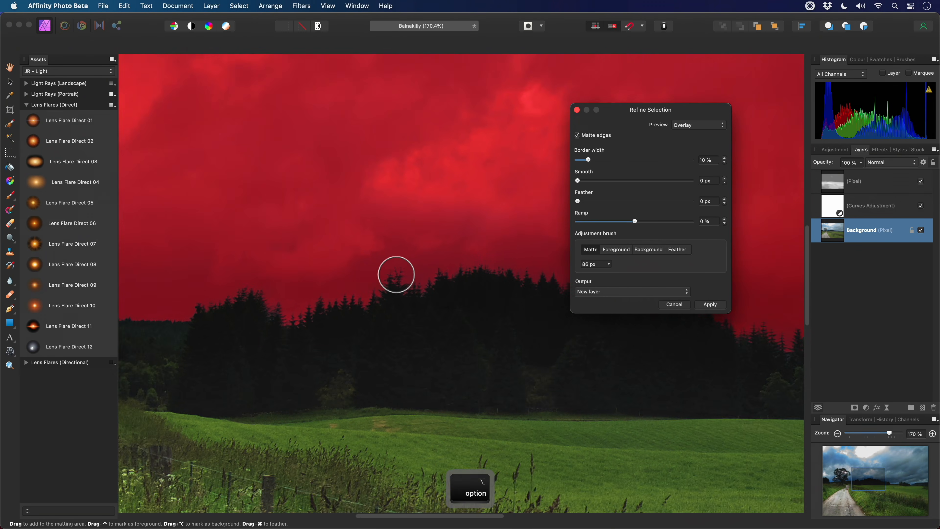
scroll(426, 302, up, 3)
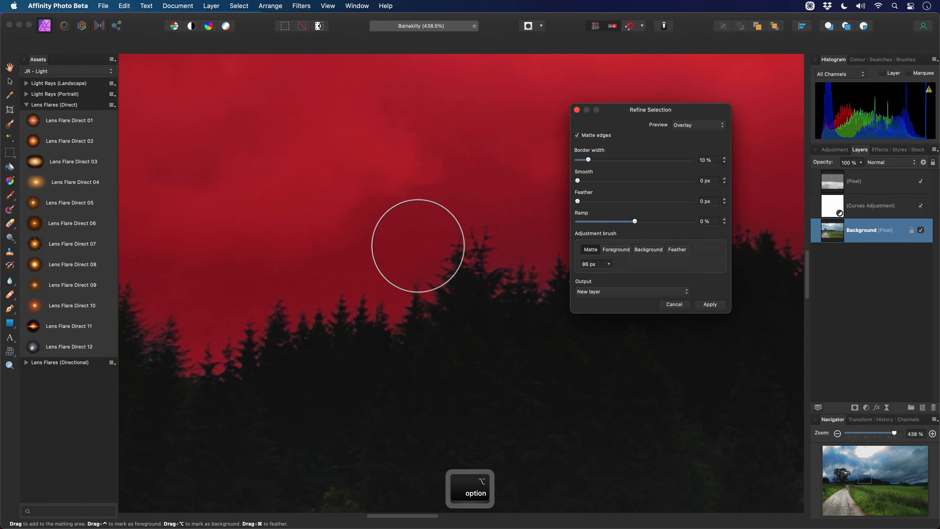
scroll(377, 308, left, 5)
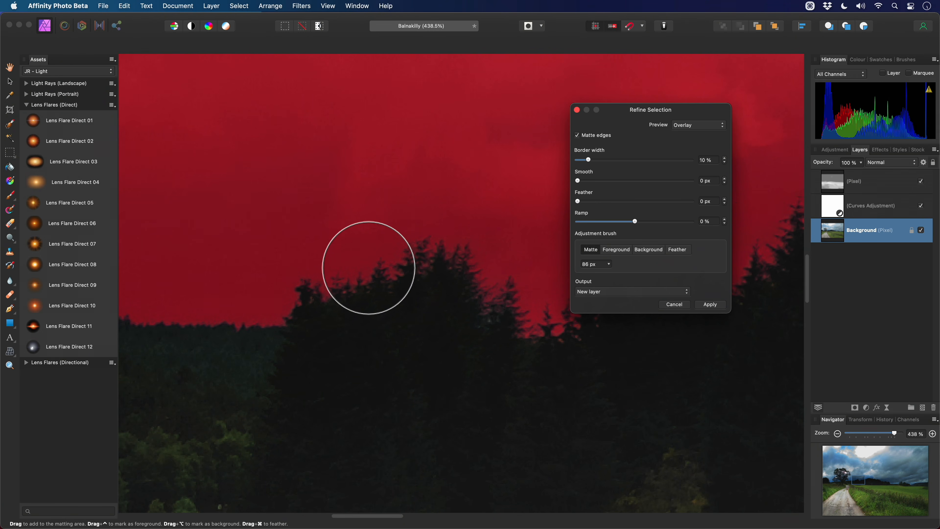
scroll(458, 269, left, 5)
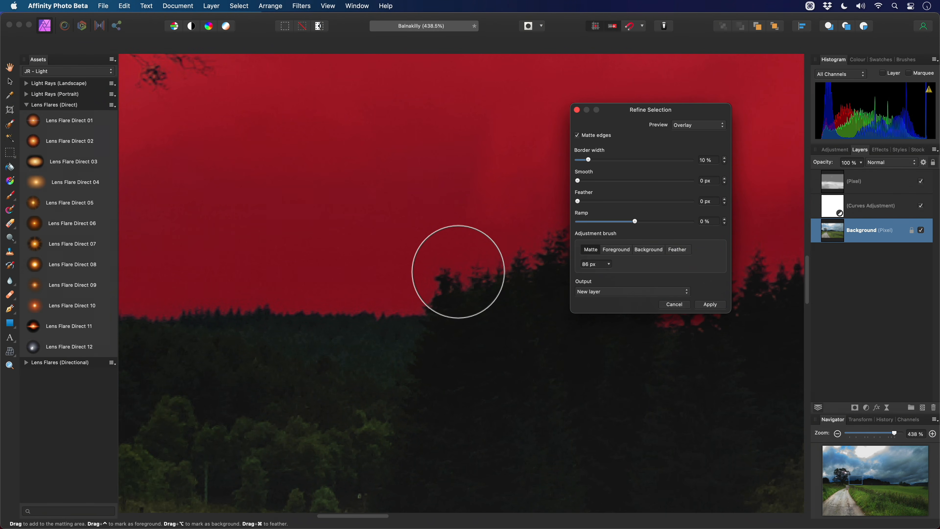
key(super+0)
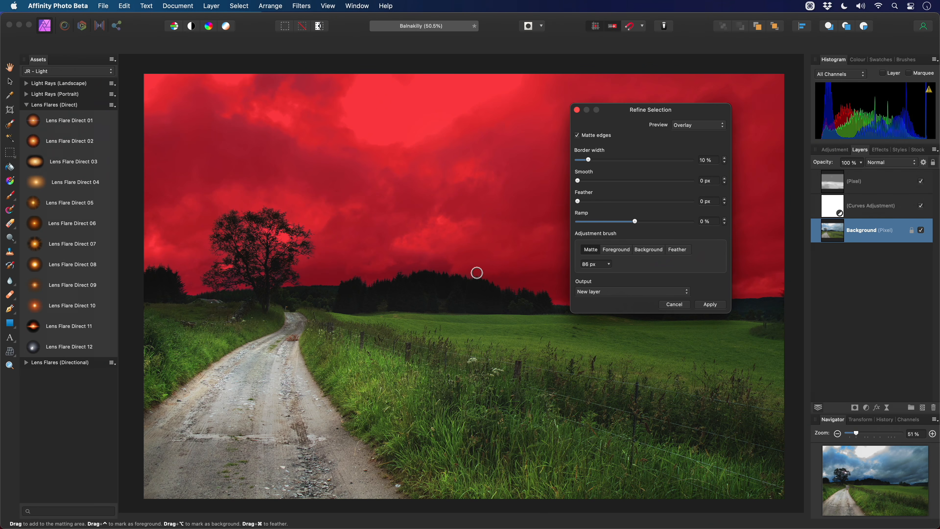
click(629, 292)
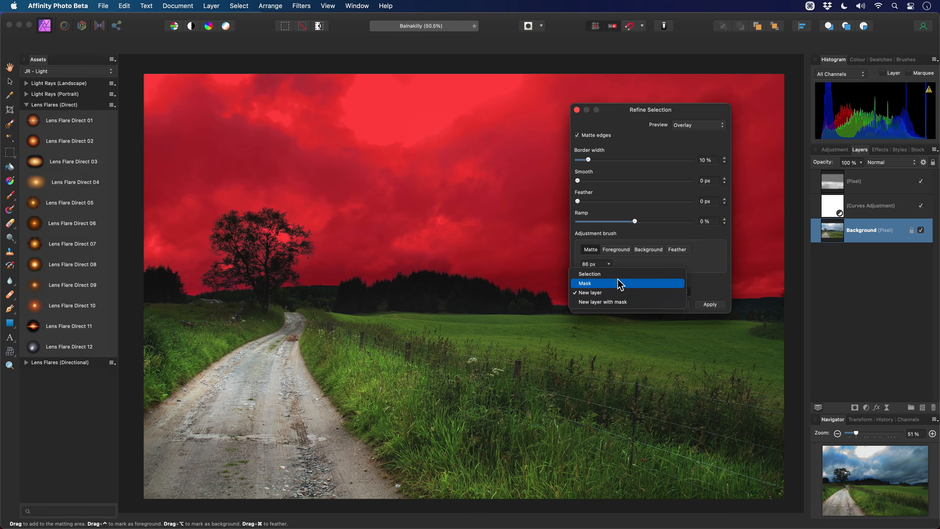
click(711, 299)
click(719, 305)
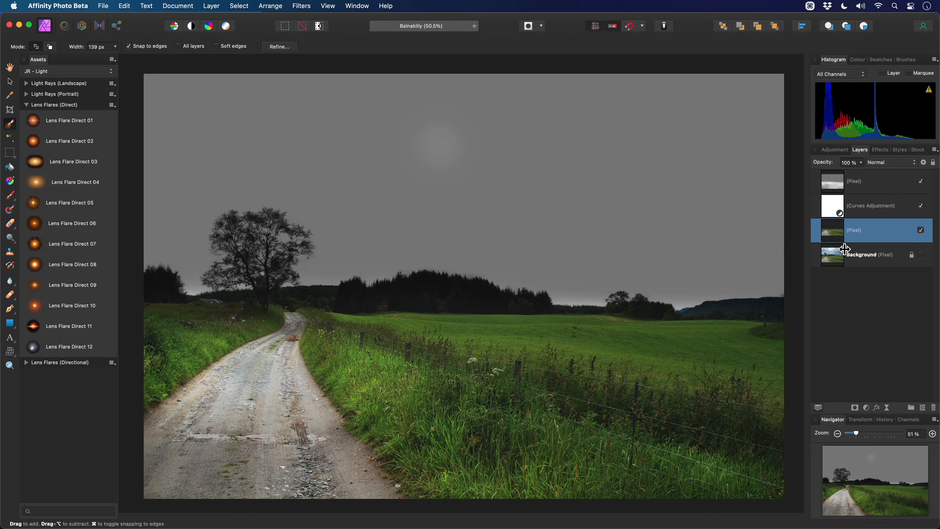
- Rename the new pixel layer above Background as Foreground
click(854, 230)
text(Foreground)
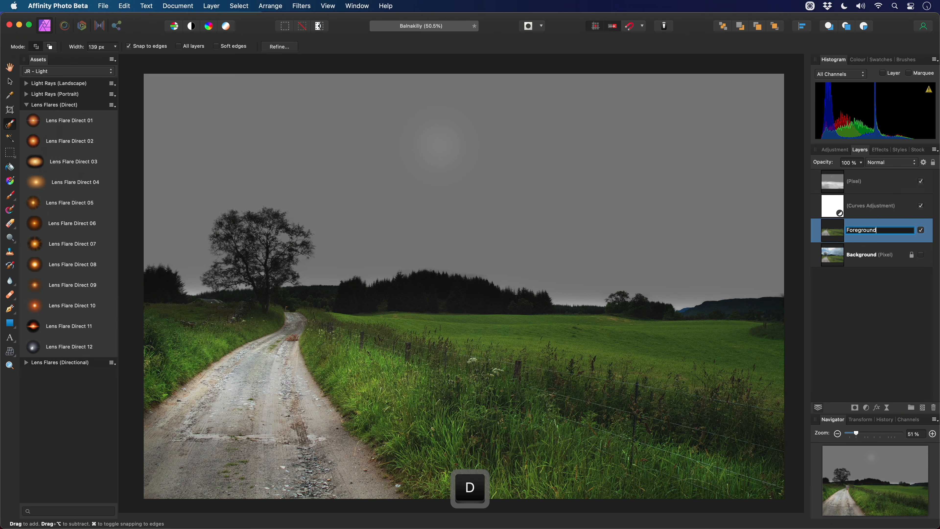
key(Return)
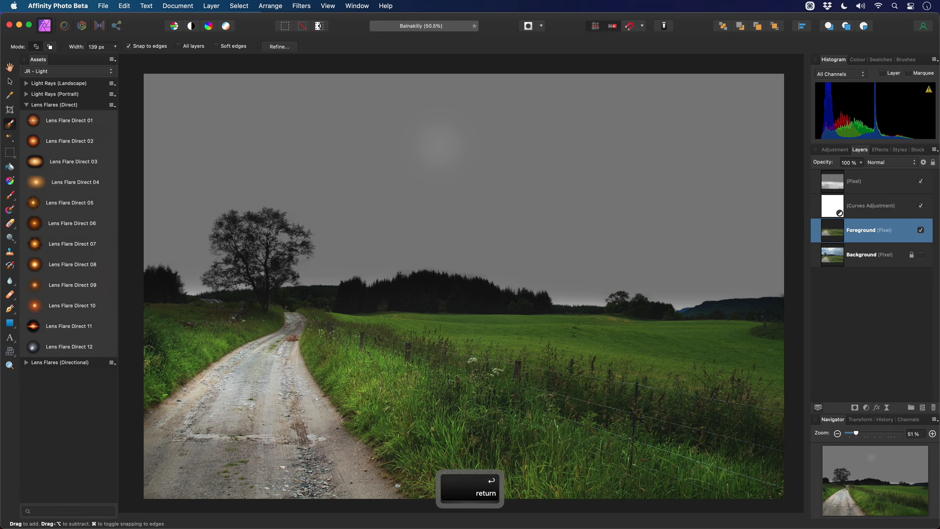
- Switch the assets to JR - Skies, look through its sky categories and expand Evening Skies
key(h)
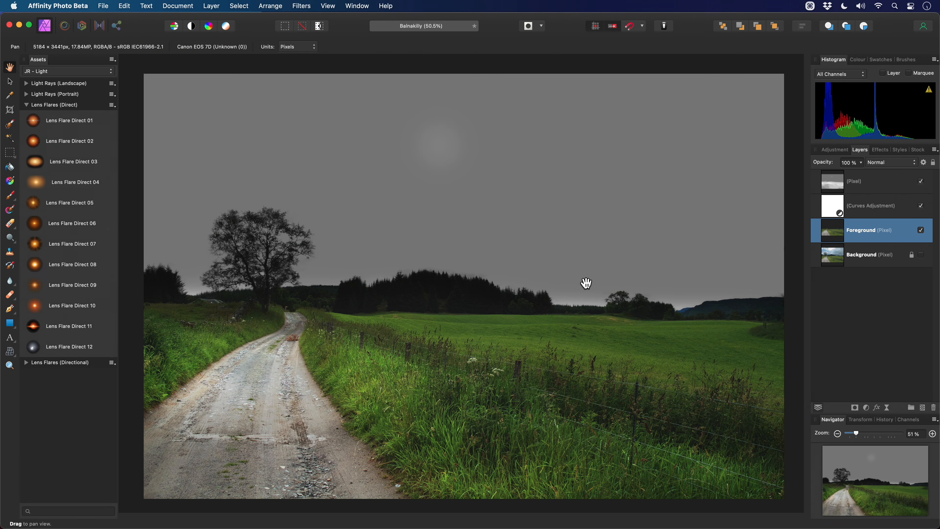
click(110, 72)
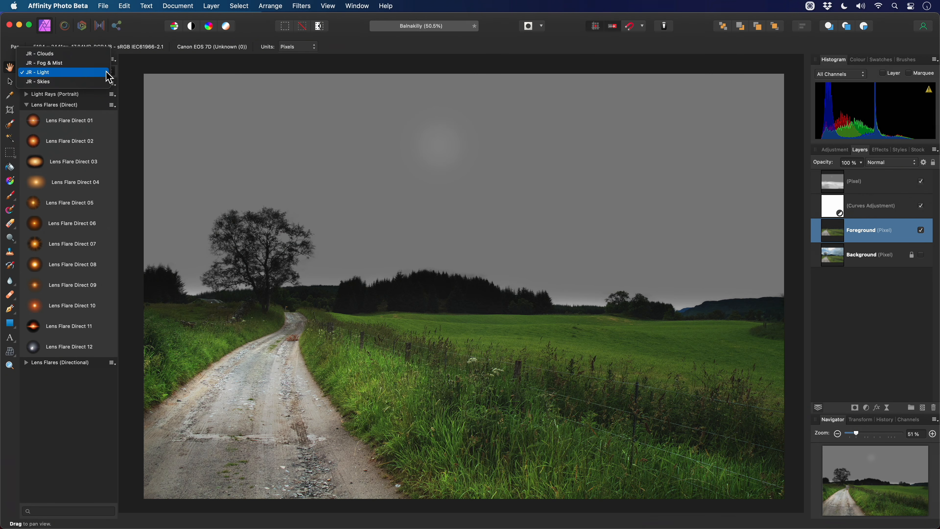
click(106, 81)
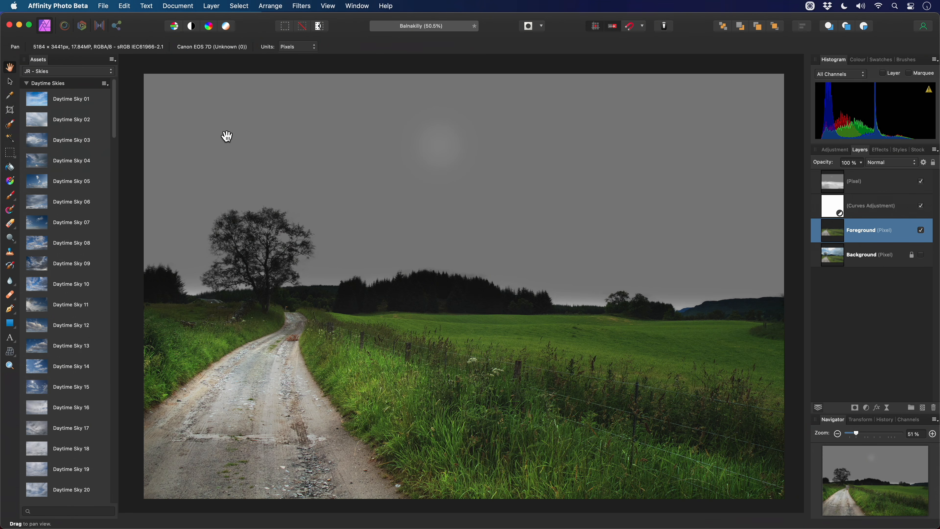
click(58, 84)
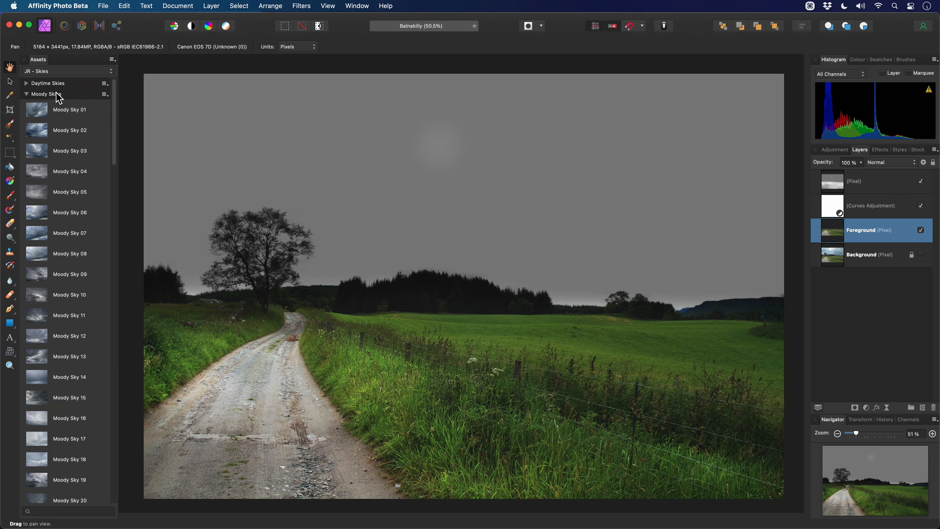
click(56, 94)
click(57, 106)
click(56, 116)
click(56, 127)
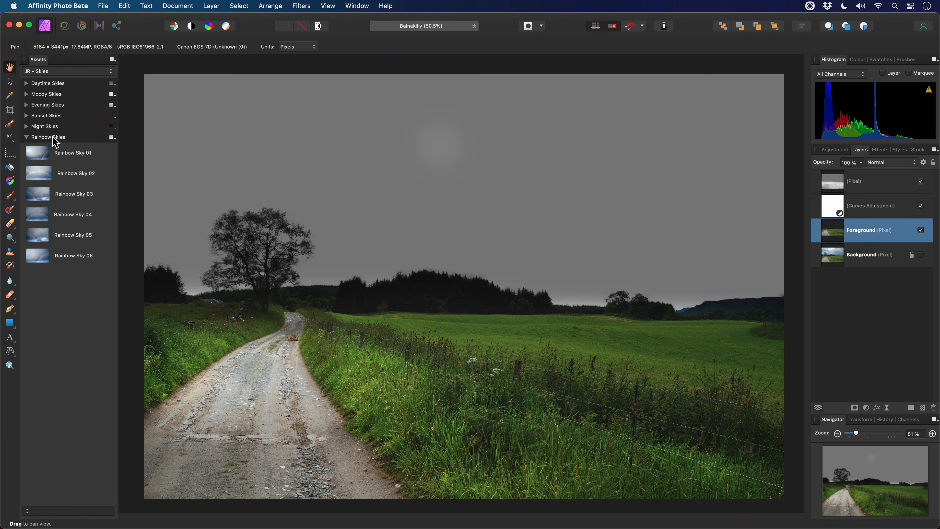
click(57, 137)
click(62, 105)
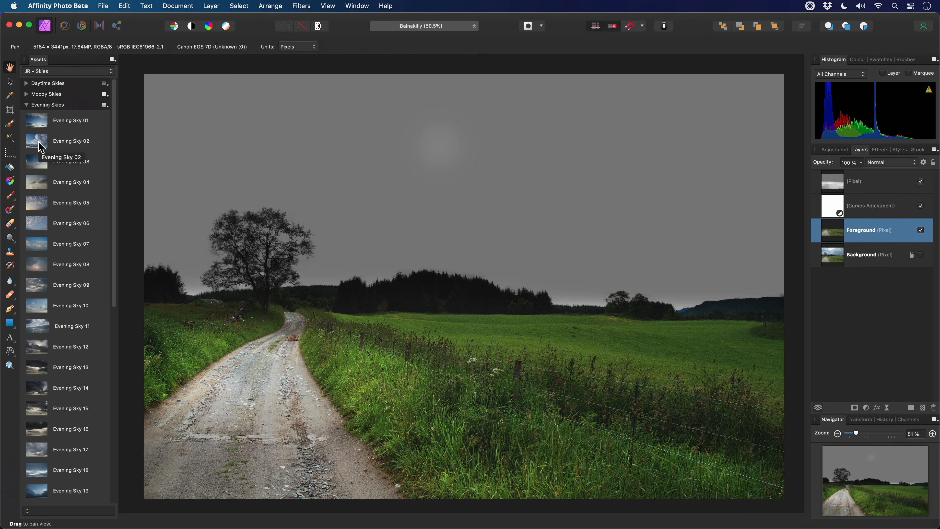
- Try Evening Sky 02 as the replacement sky between the Foreground and Background layers, and delete it
drag(41, 148, 481, 249)
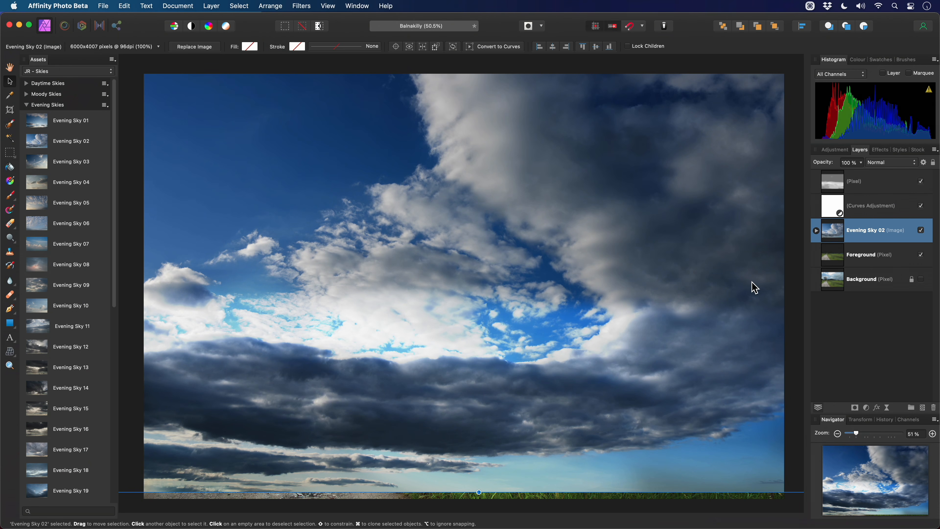
drag(833, 231, 826, 271)
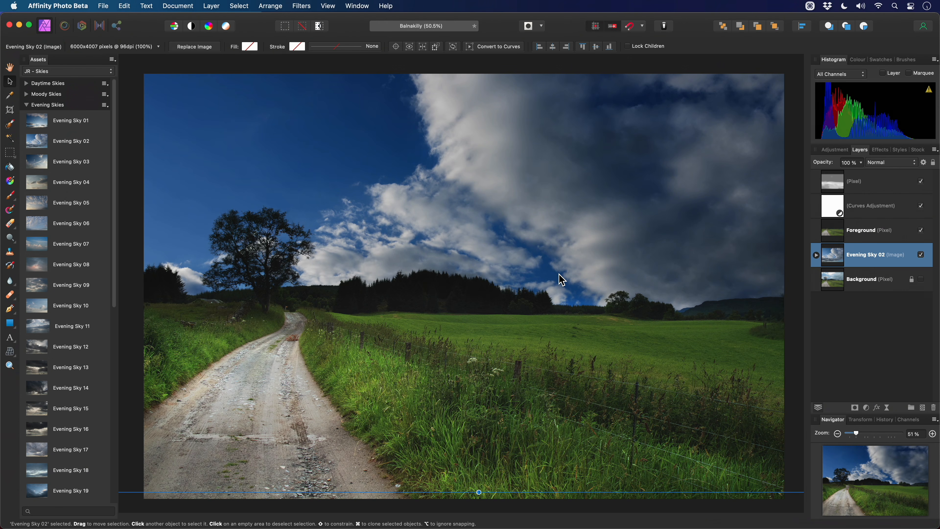
key(BackSpace)
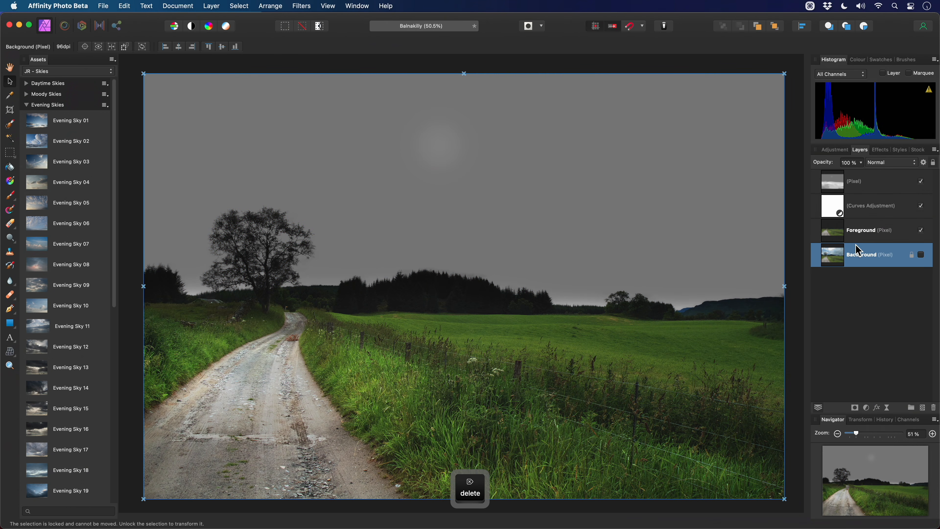
- Try Evening Sky 10 as the replacement sky directly above the Background layer, and delete it
click(872, 238)
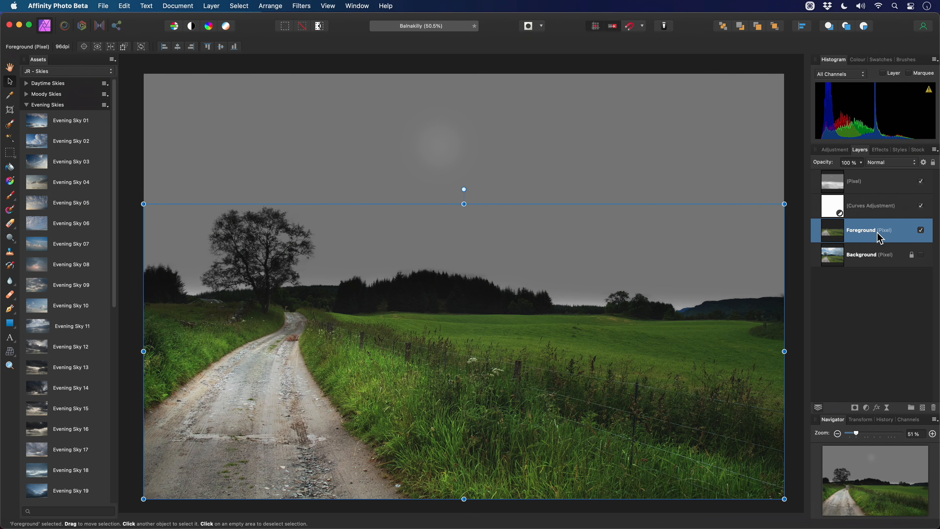
click(869, 261)
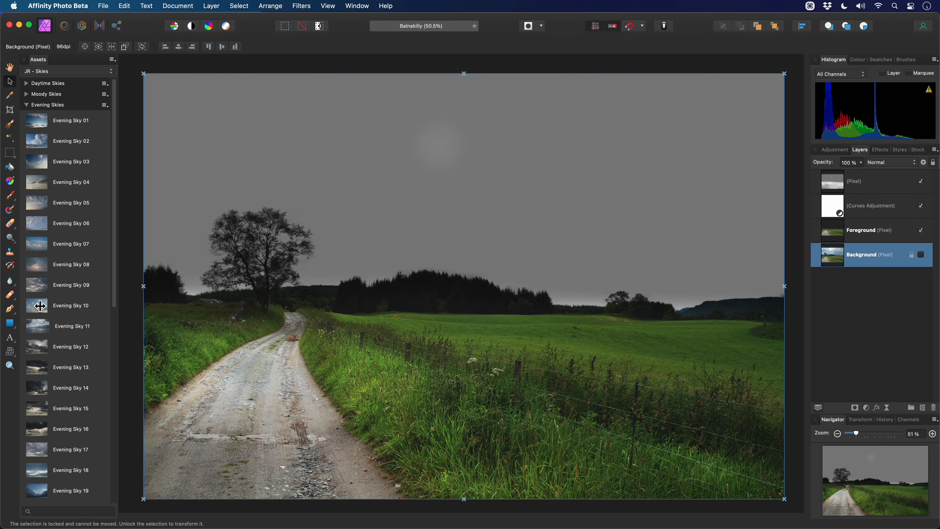
drag(40, 306, 464, 279)
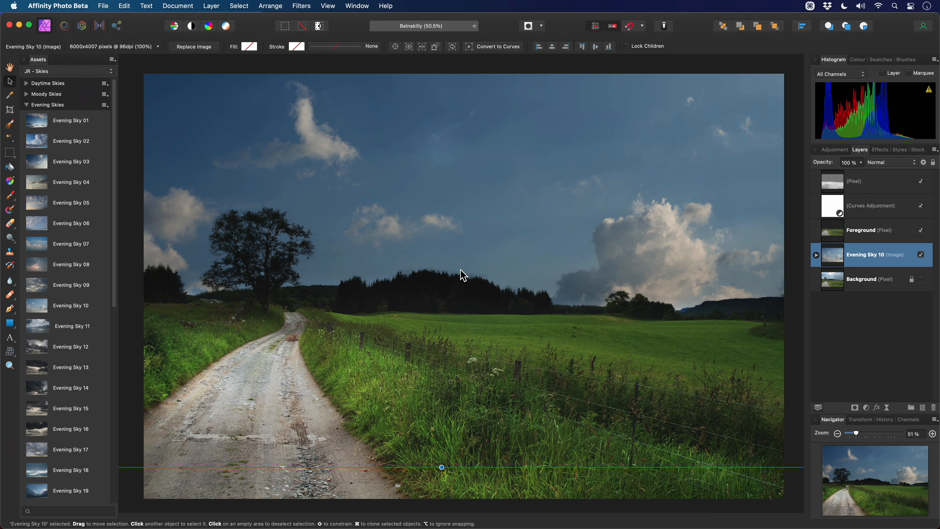
key(BackSpace)
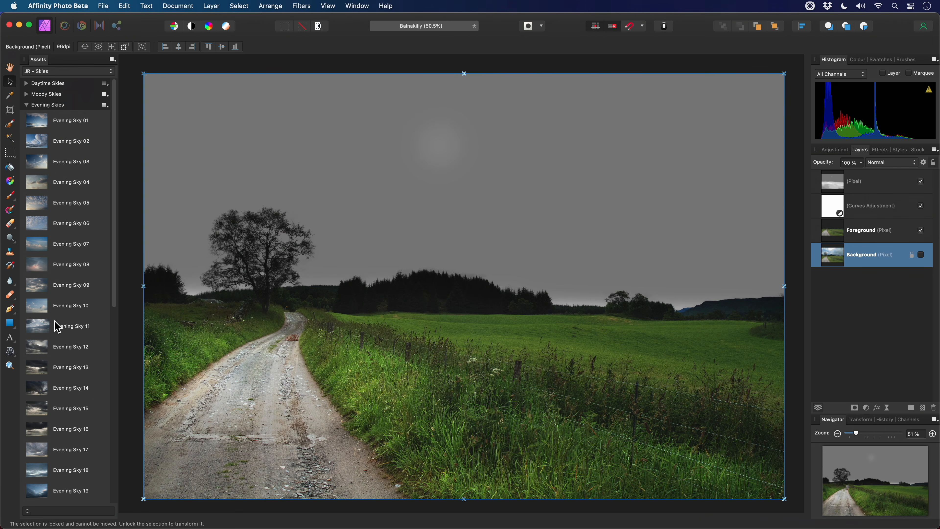
- Try Evening Sky 11 slightly oversized across the canvas, directly above the Background layer, and delete it
click(44, 329)
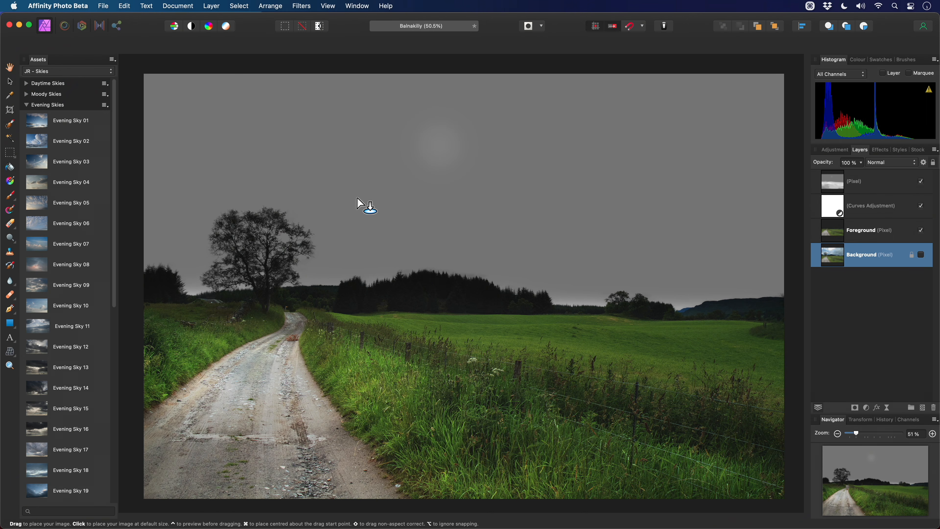
scroll(418, 198, down, 4)
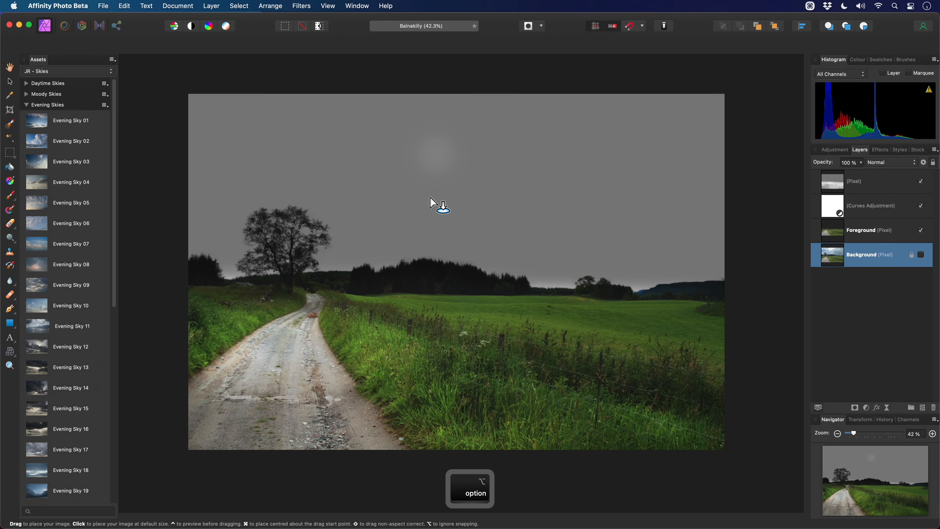
scroll(433, 192, up, 2)
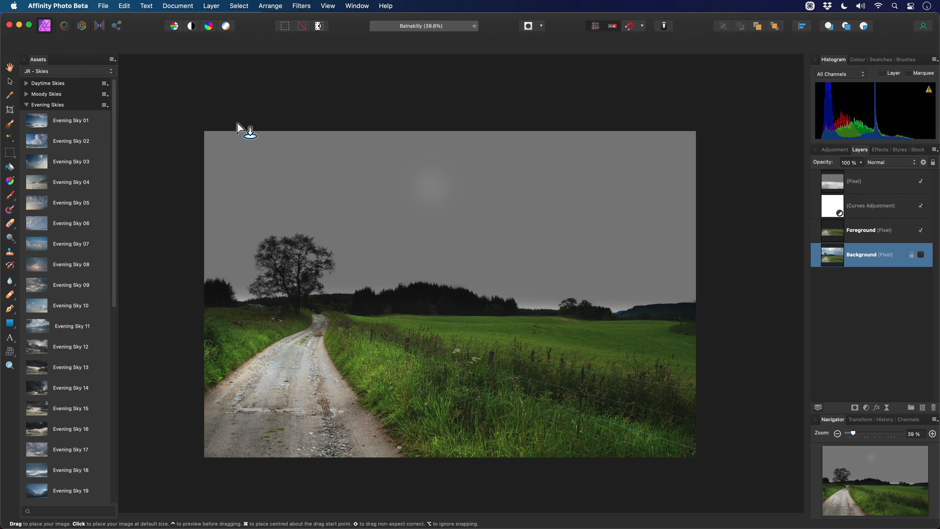
drag(199, 111, 732, 363)
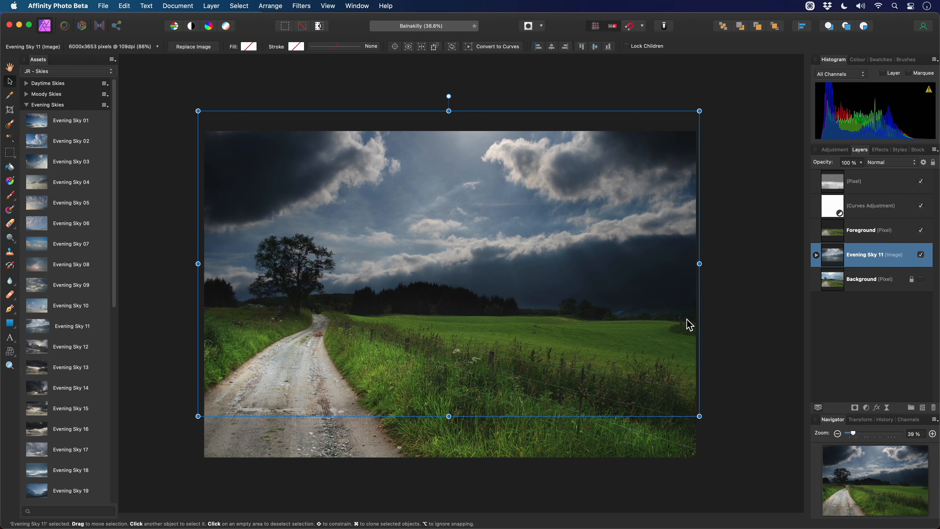
key(BackSpace)
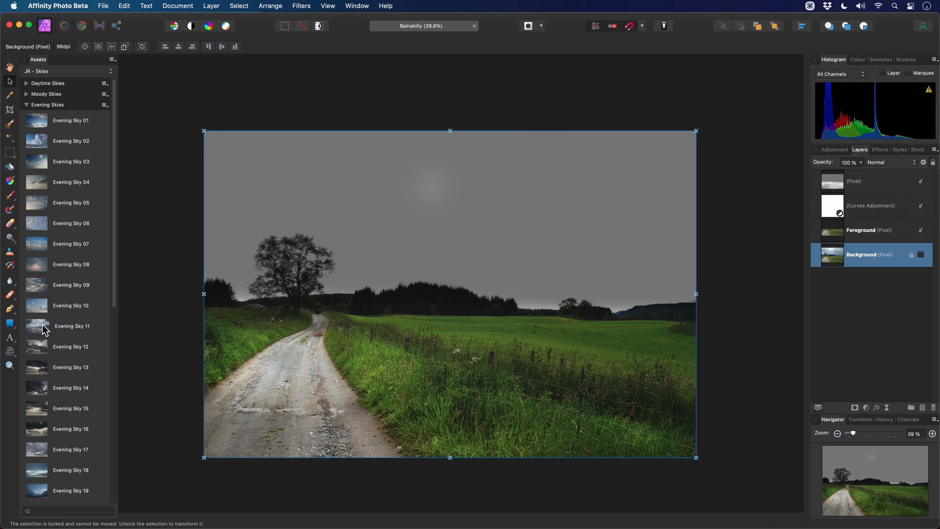
- Place Evening Sky 11 above the Background layer at full canvas width and move it straight up until its lower edge sits just below the treeline
drag(45, 329, 83, 331)
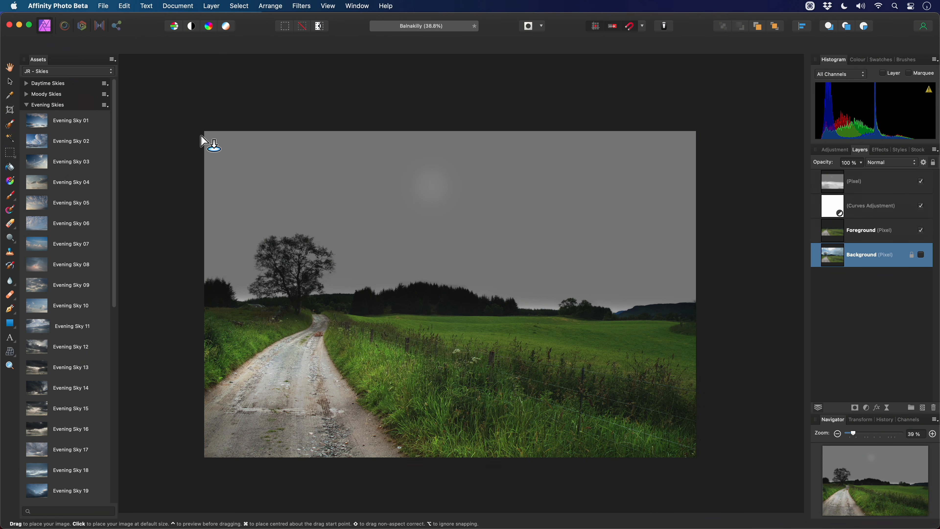
drag(201, 136, 265, 159)
drag(207, 133, 732, 367)
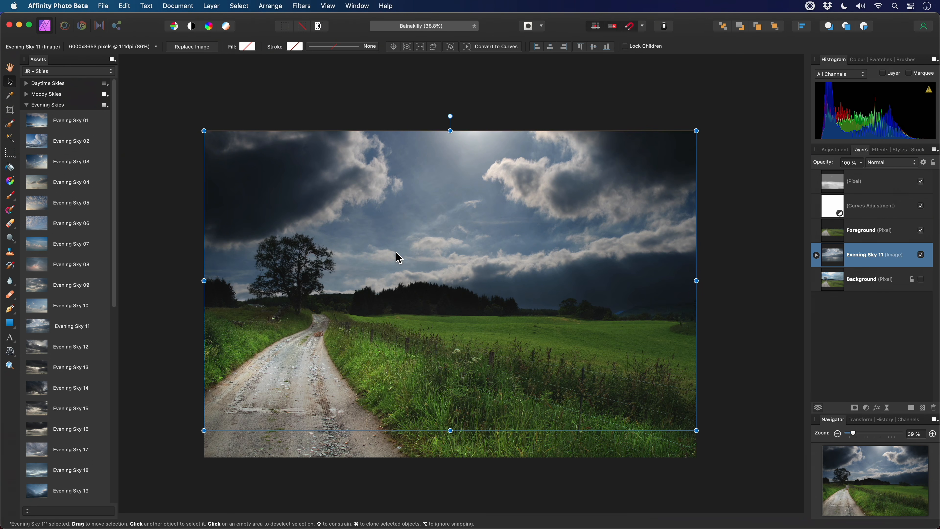
drag(442, 261, 522, 217)
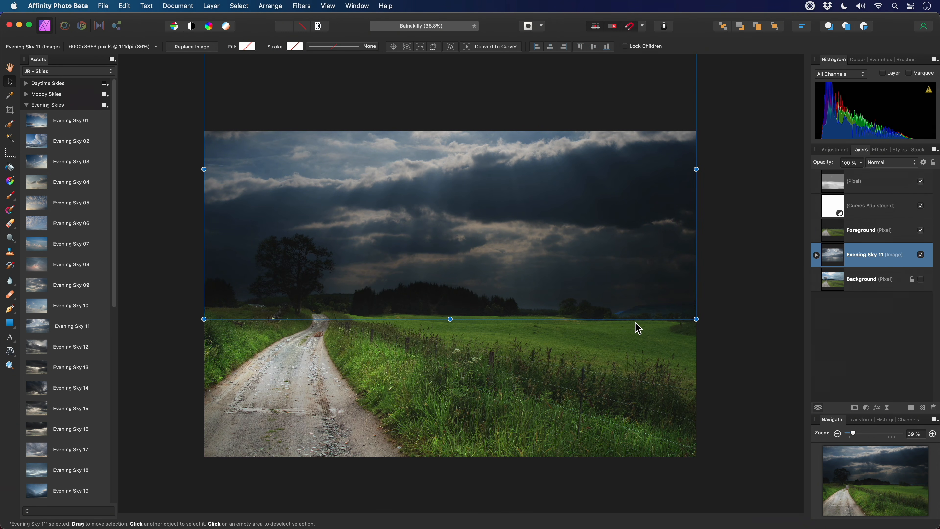
- Expand the Evening Sky 11 layer and turn on its Horizon Blend fill
scroll(631, 321, up, 4)
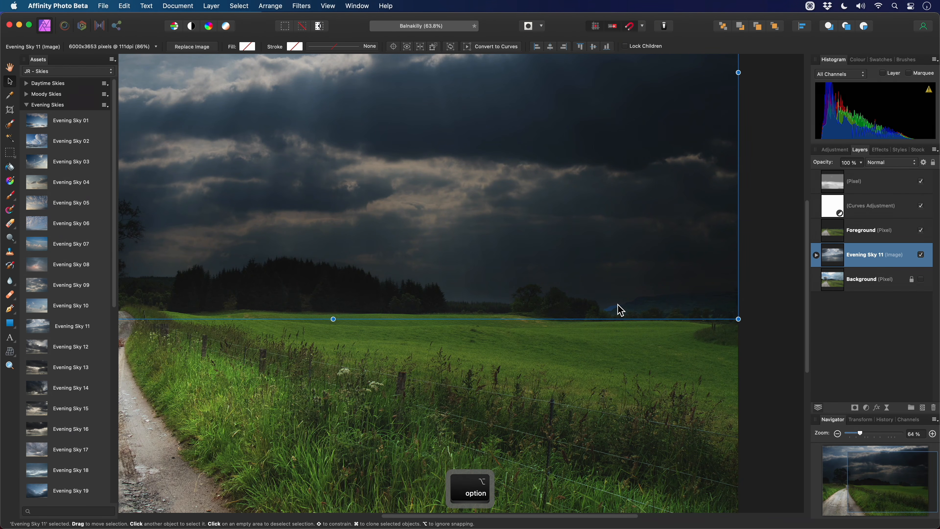
scroll(325, 173, down, 1)
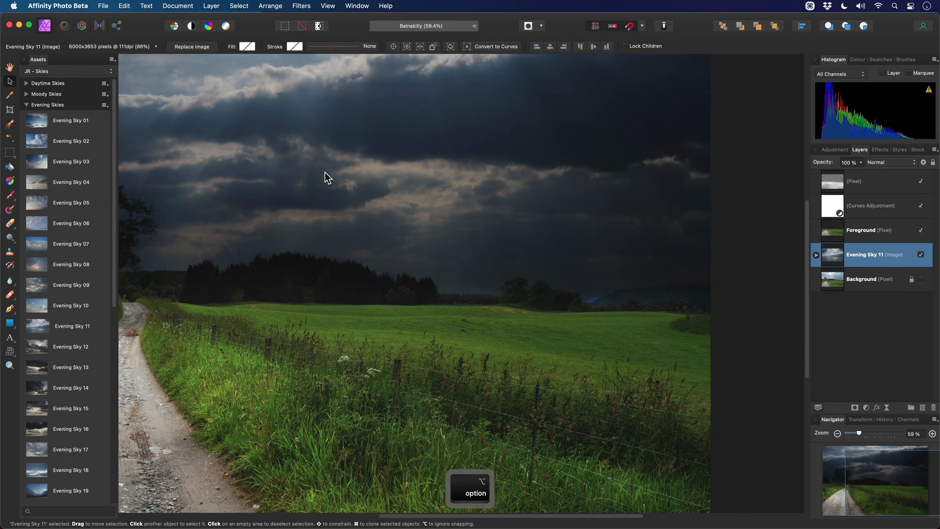
scroll(326, 173, up, 3)
scroll(325, 173, left, 3)
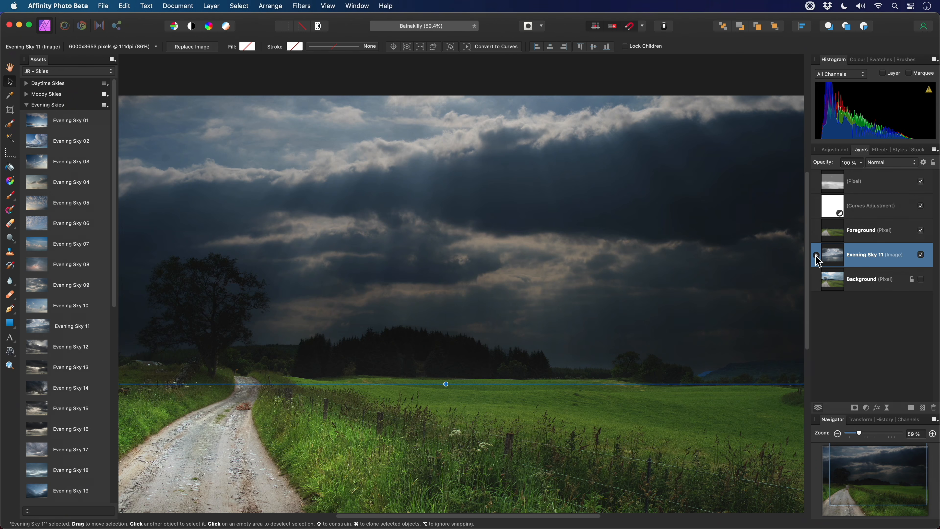
click(816, 255)
scroll(907, 285, down, 3)
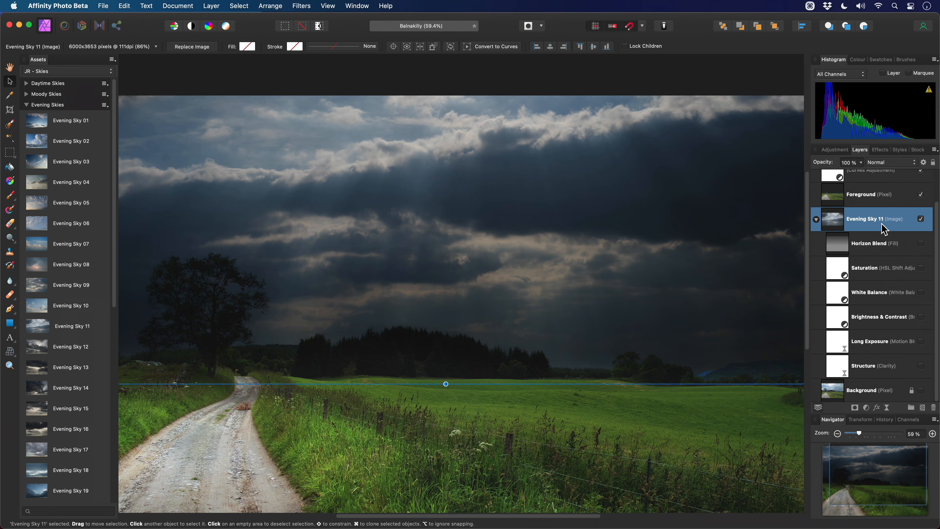
click(908, 253)
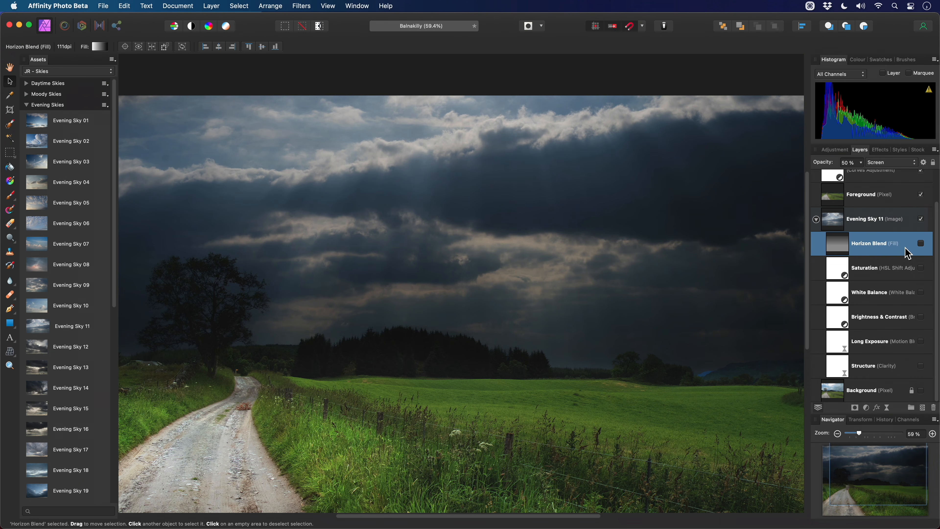
click(922, 244)
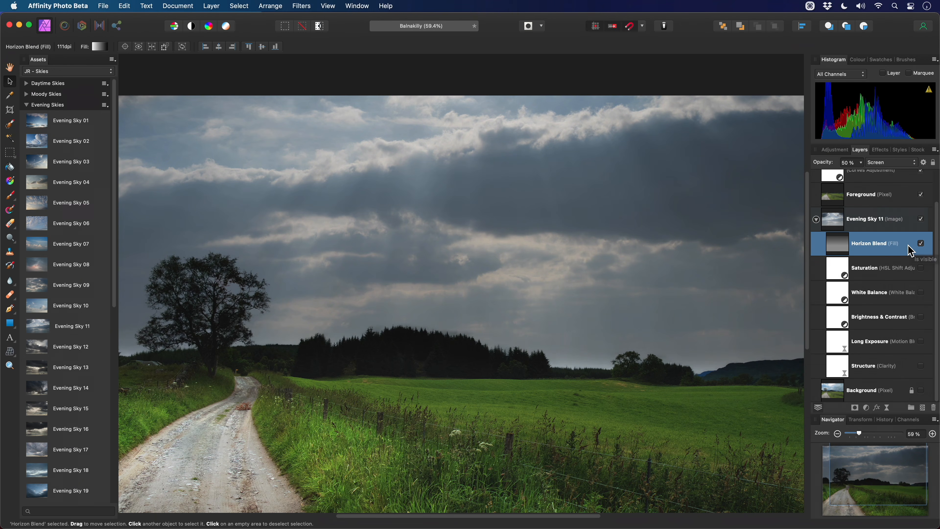
- Turn on the sky's Brightness & Contrast adjustment and set brightness to 15% and contrast to 62%
key(alt)
scroll(596, 304, down, 2)
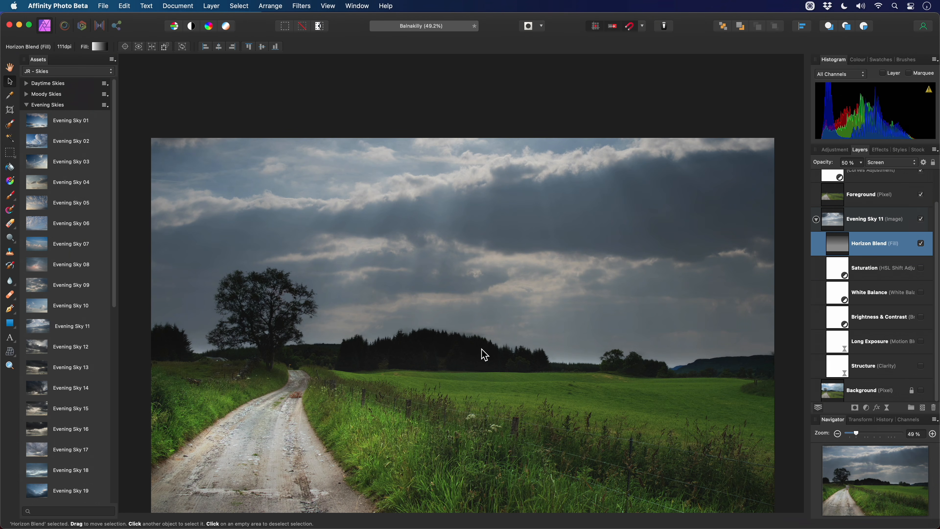
click(880, 320)
click(921, 317)
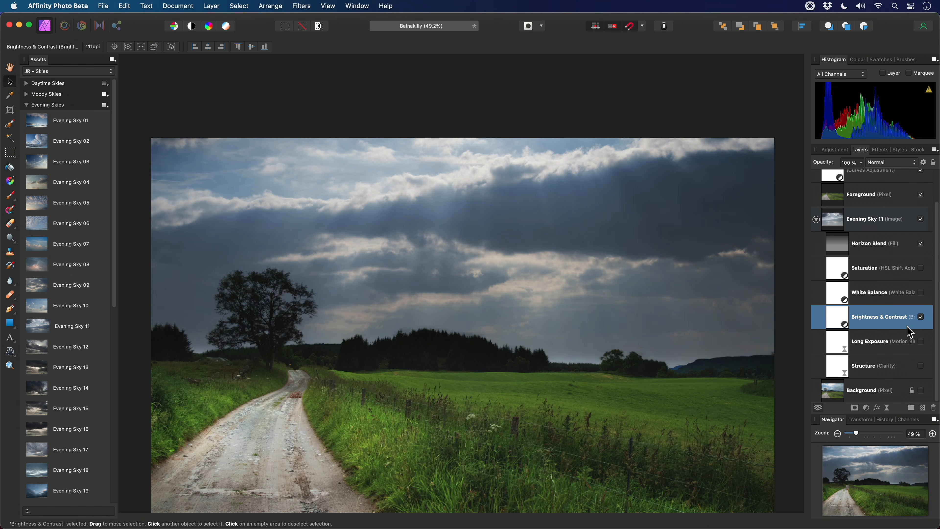
double_click(837, 315)
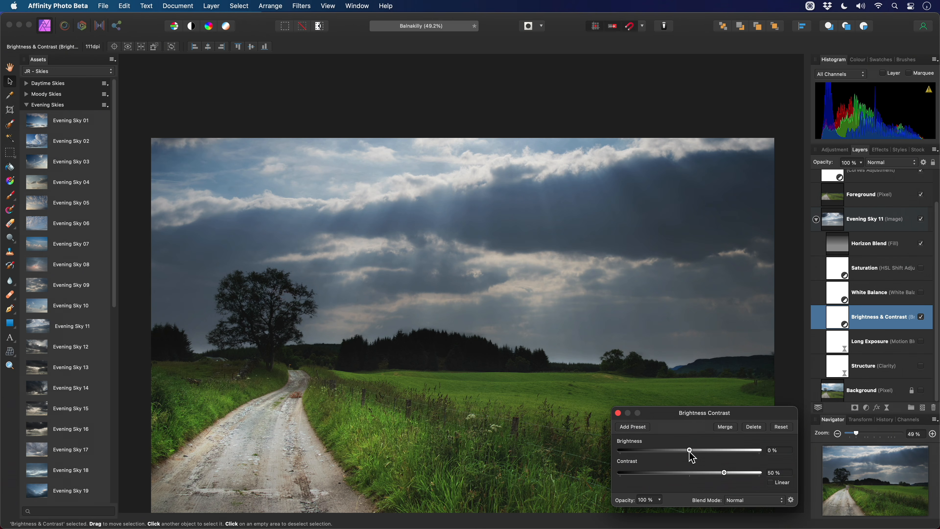
drag(690, 453, 734, 476)
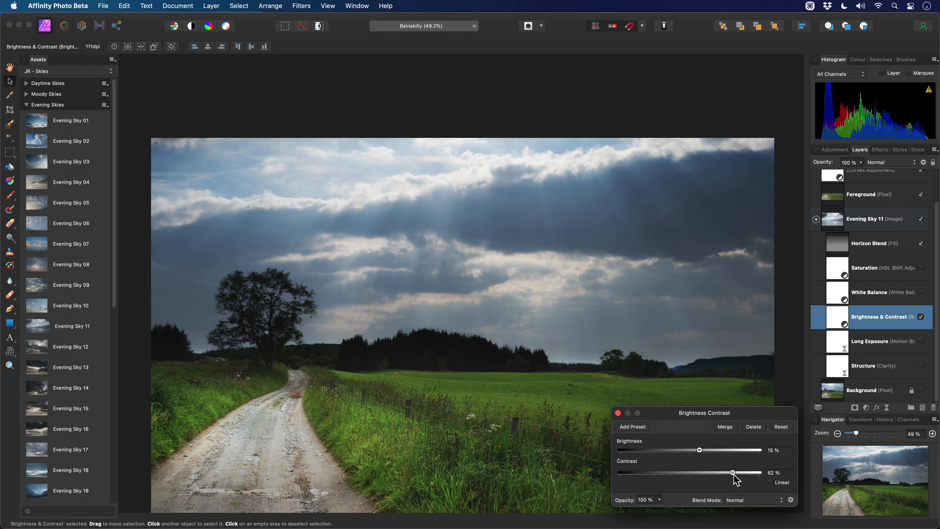
click(618, 413)
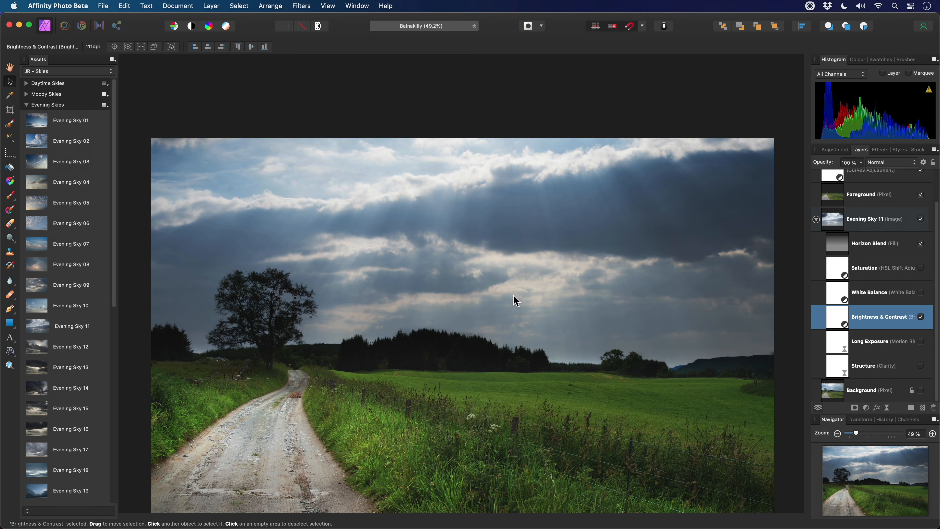
- Turn on the sky's Structure (Clarity) filter and reduce its opacity to 45%
click(866, 365)
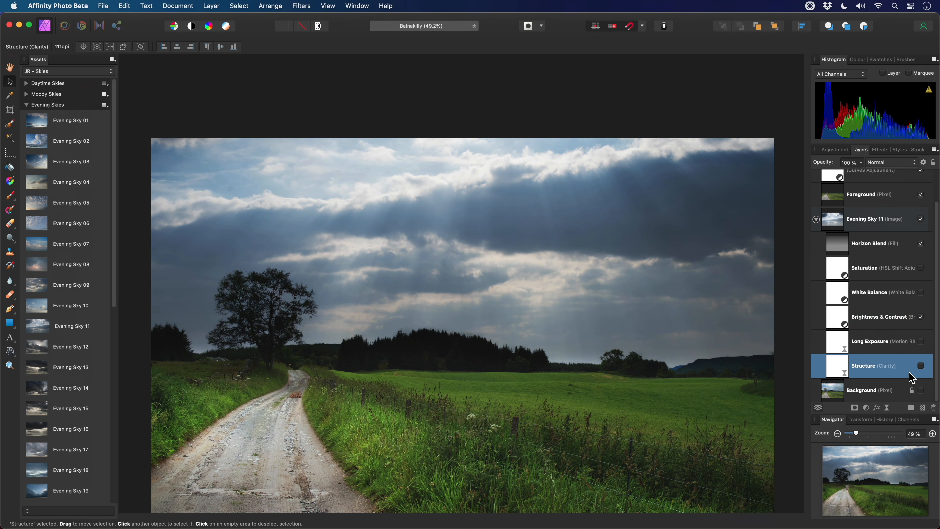
click(922, 366)
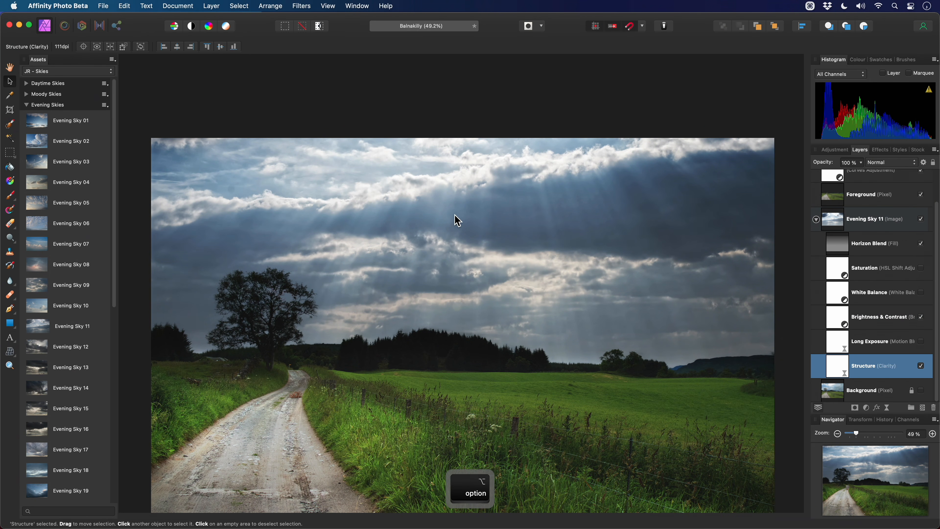
scroll(457, 221, up, 2)
scroll(485, 246, up, 2)
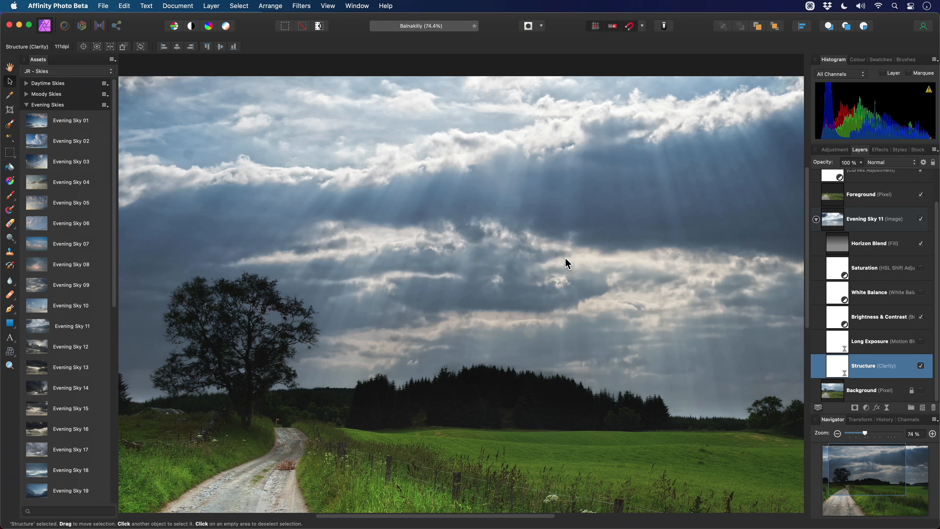
key(5)
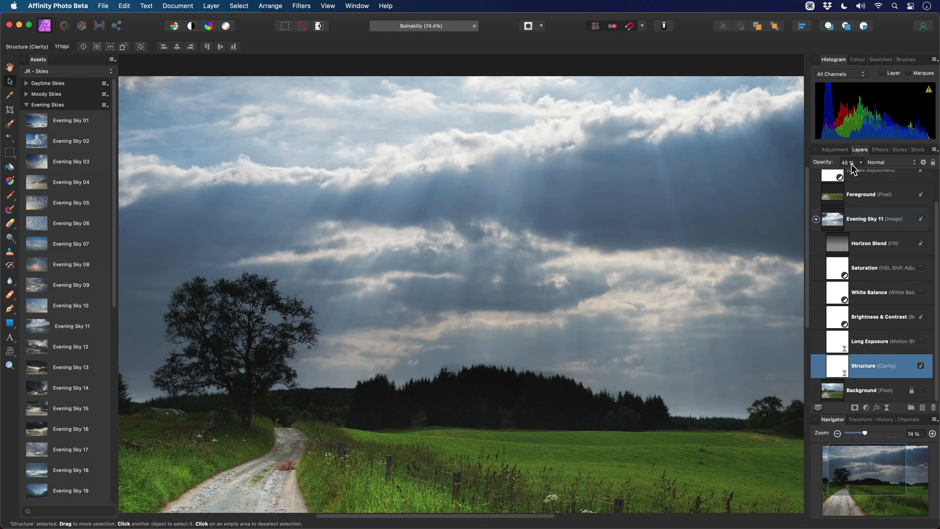
key(h)
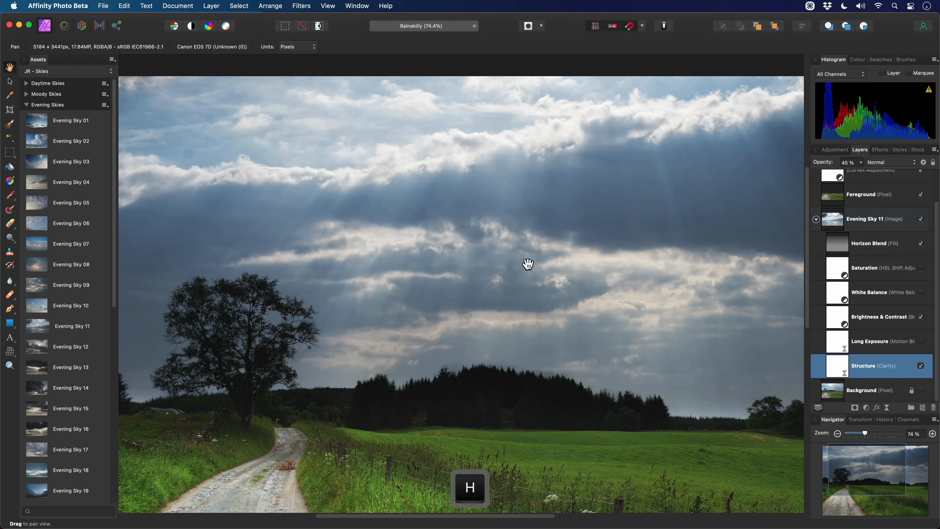
drag(526, 262, 499, 284)
alt+scroll(500, 307, down, 5)
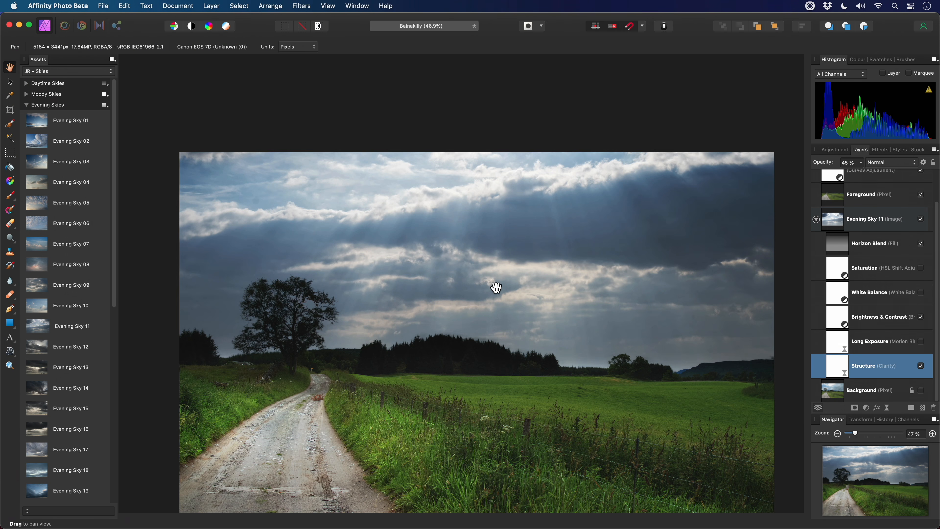
- Reveal the hidden sky with the Crop tool and extend the canvas upward to the sky image's upper edge, 5184 x 4601 px
key(v)
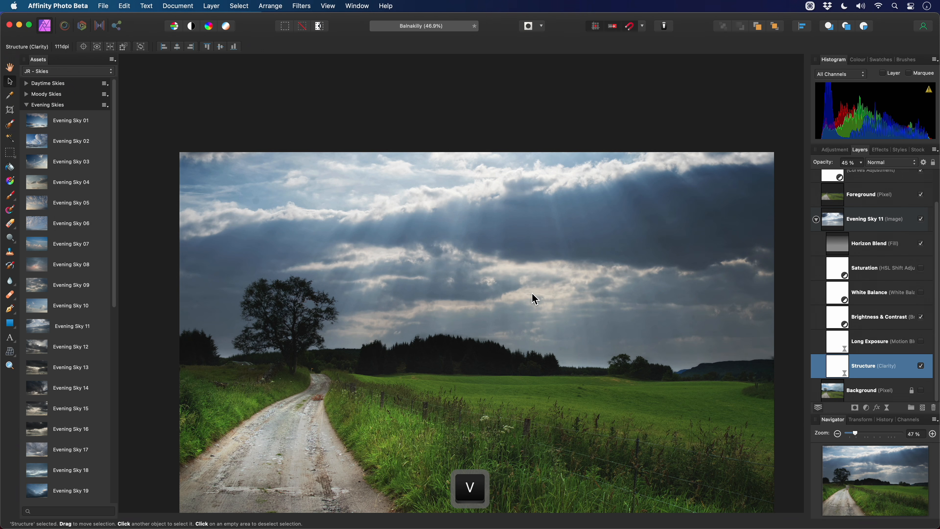
click(865, 221)
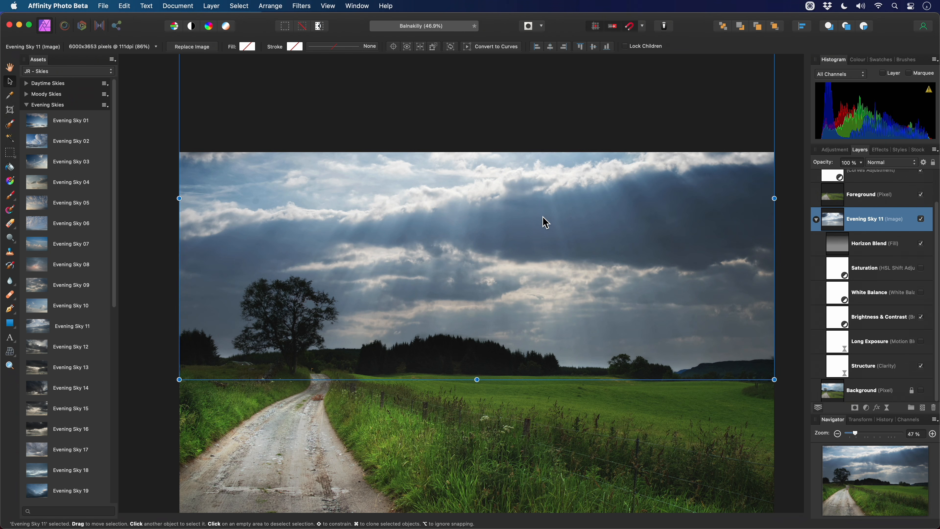
scroll(545, 223, up, 3)
scroll(543, 282, down, 3)
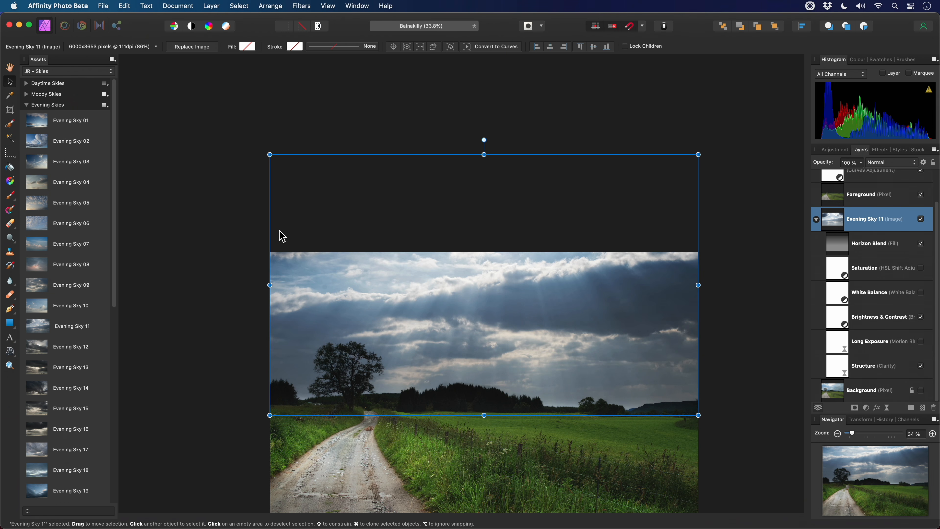
scroll(566, 277, down, 2)
scroll(567, 277, down, 3)
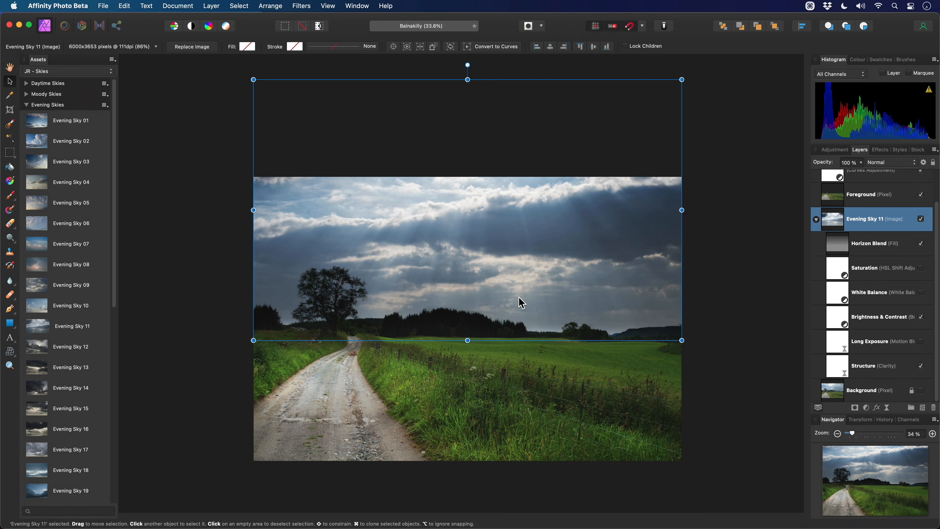
key(c)
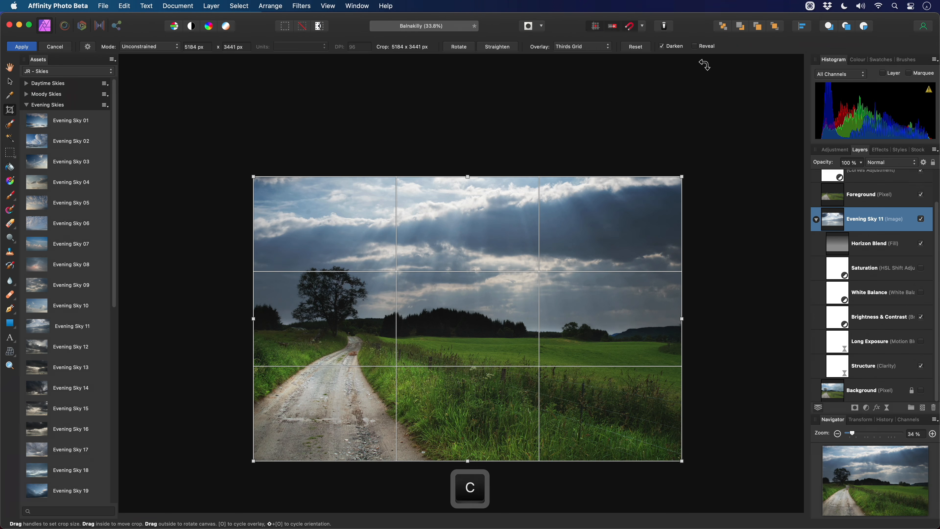
click(707, 46)
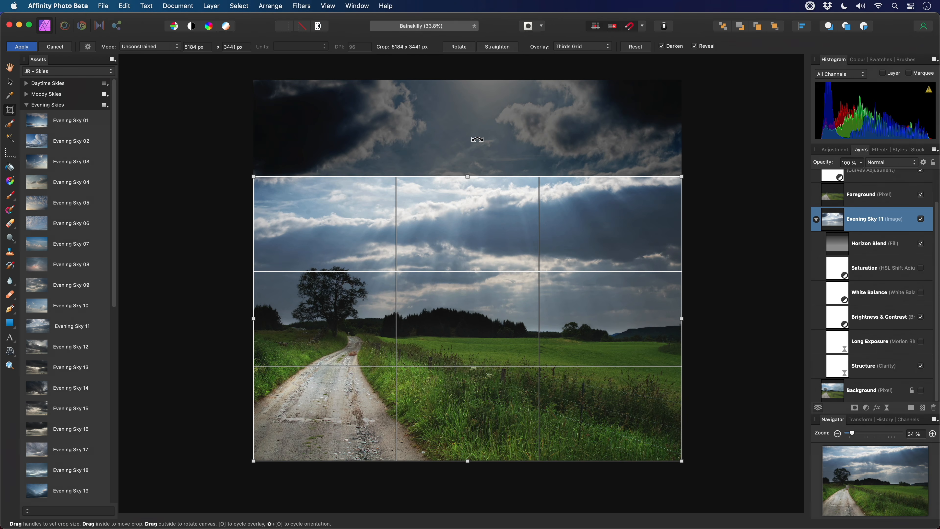
scroll(474, 206, up, 3)
alt+scroll(464, 265, up, 2)
drag(466, 256, 463, 145)
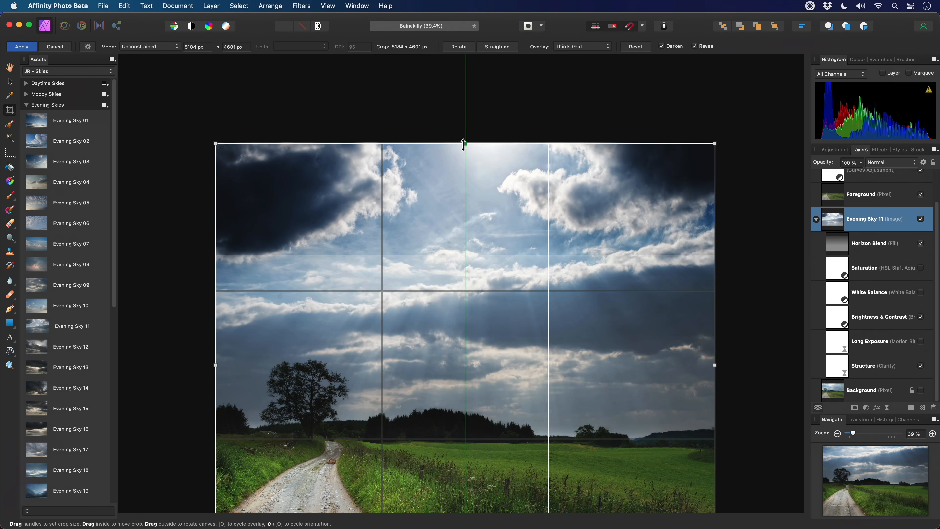
drag(463, 145, 464, 144)
key(Return)
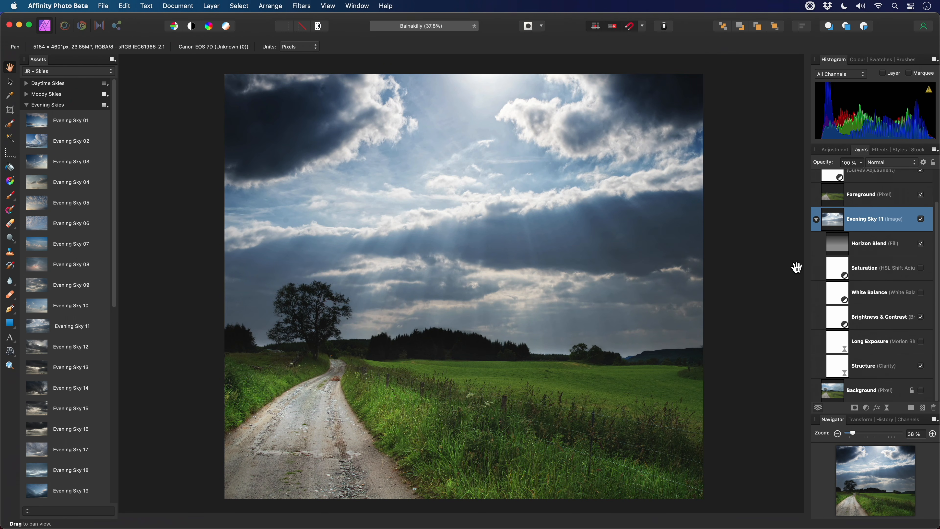
- Add Lens Flare Direct 12 from the JR - Light assets above the top pixel layer, centred on the sun's glow at the image's upper edge
scroll(877, 282, up, 2)
click(892, 183)
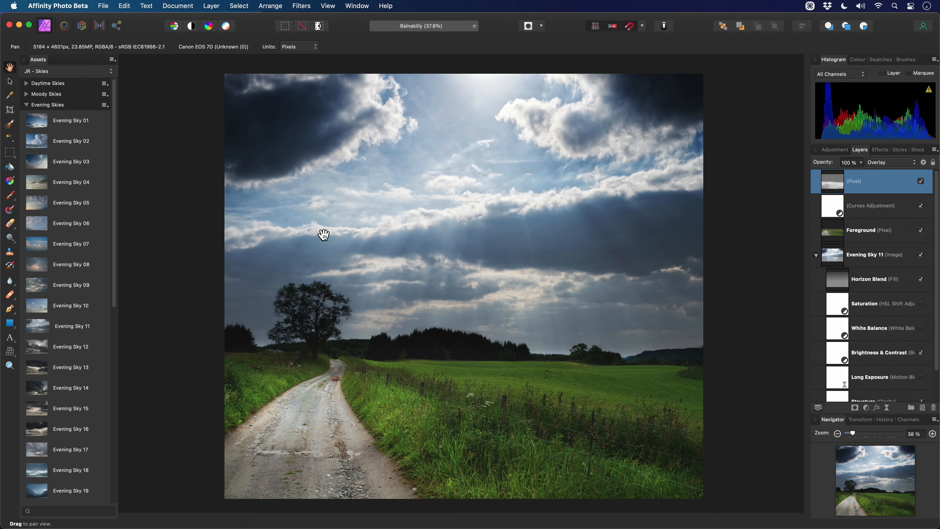
click(106, 72)
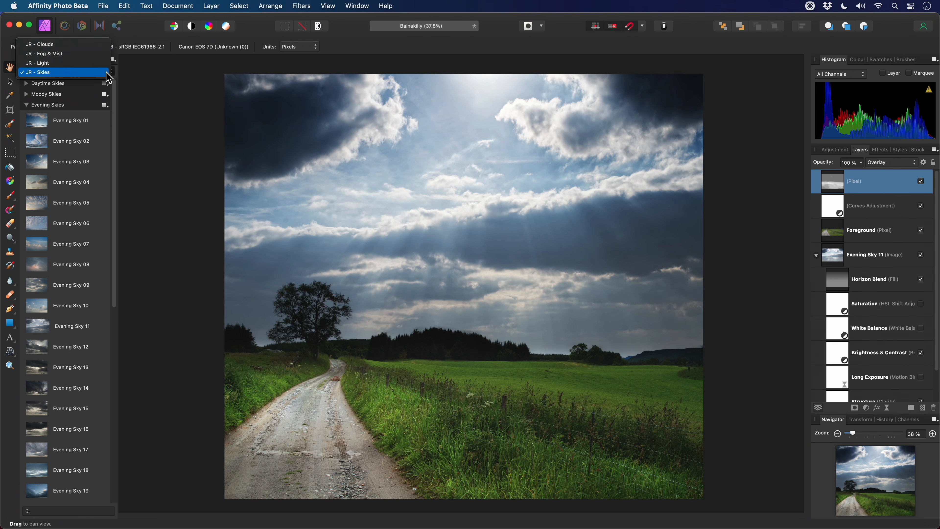
click(88, 63)
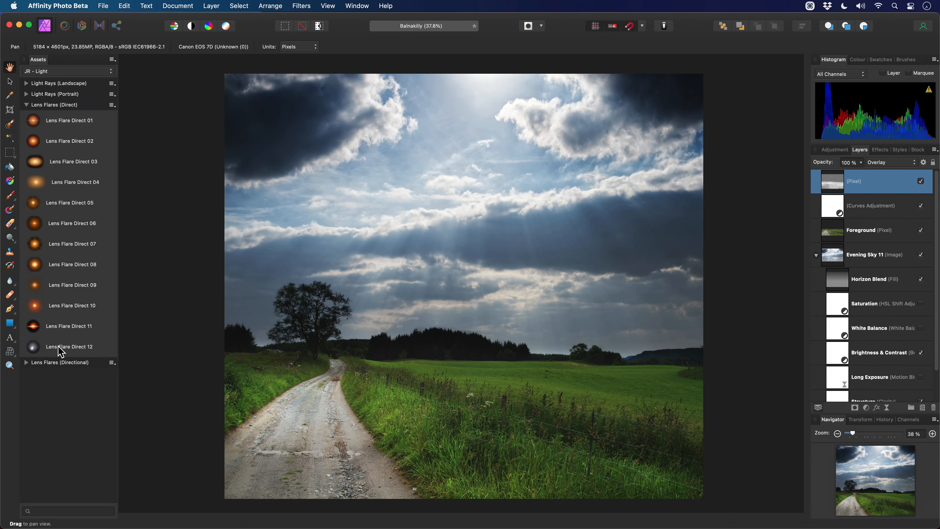
drag(35, 354, 486, 78)
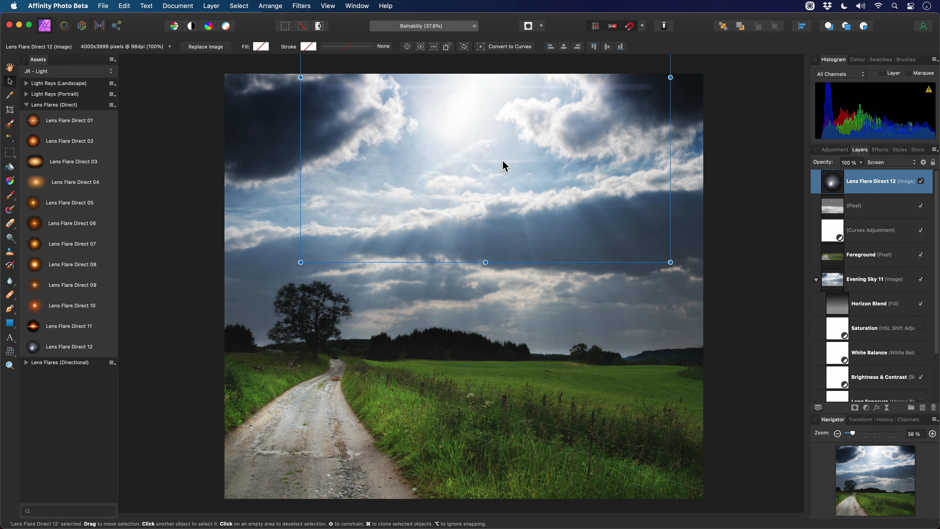
key(h)
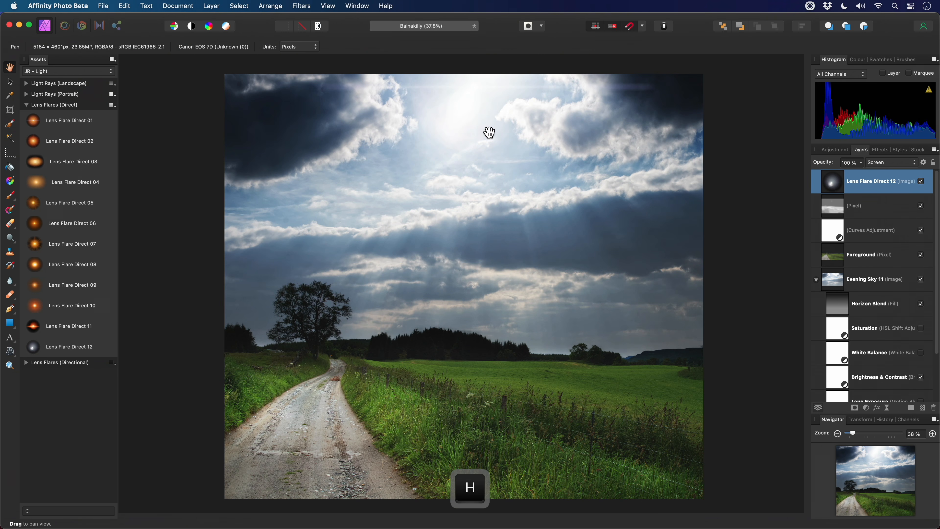
- Compare the image with and without the lens flare and shift the flare slightly up and right, free of snapping, to match the sun
click(921, 182)
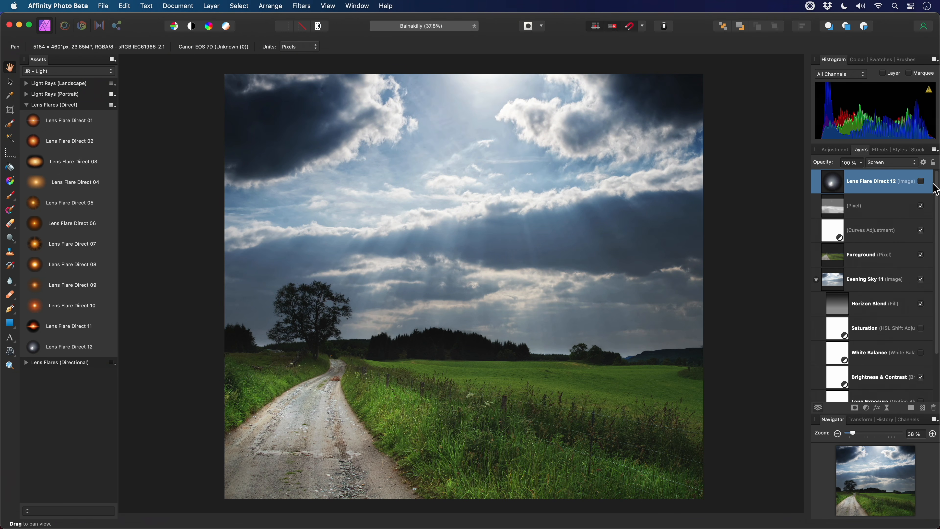
click(921, 181)
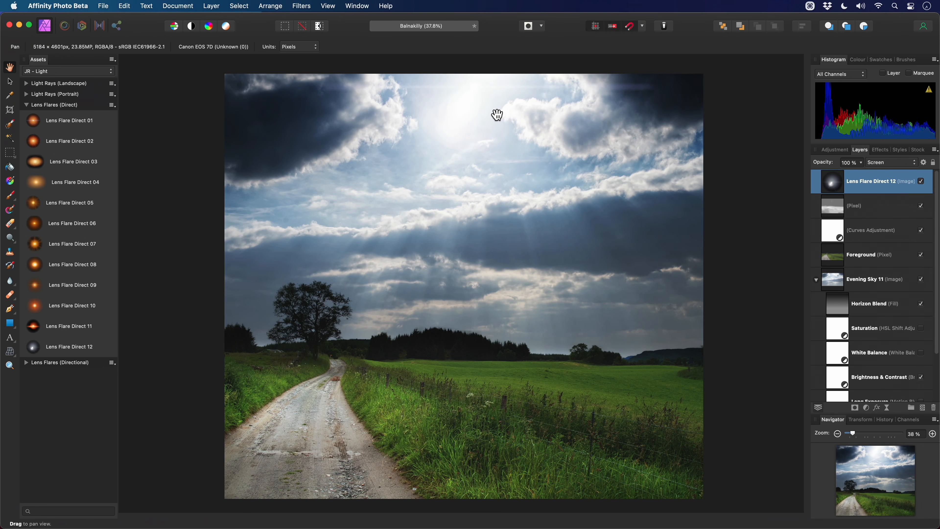
key(v)
drag(497, 122, 517, 114)
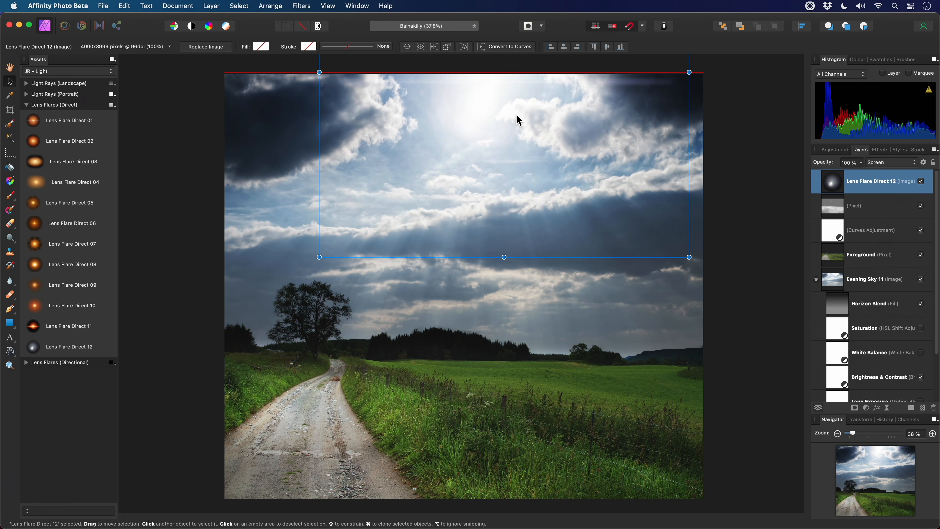
key(alt)
drag(517, 116, 513, 112)
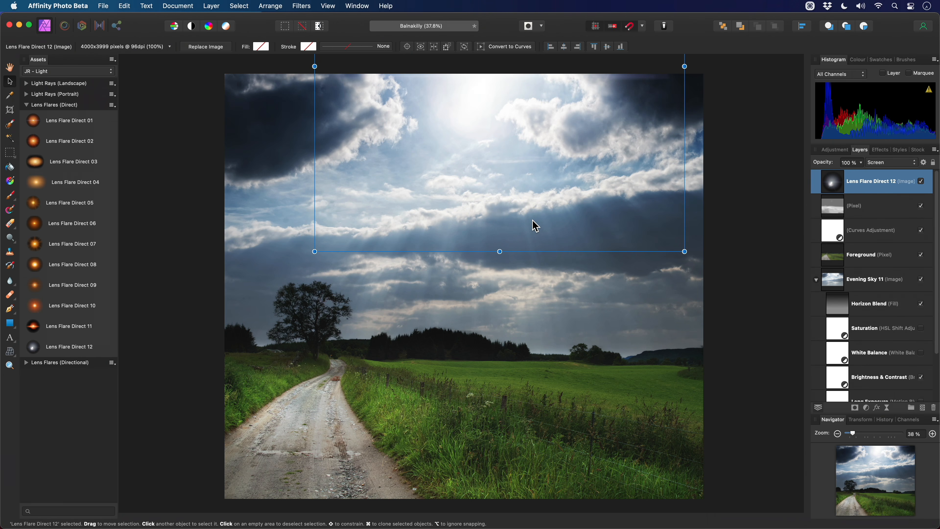
- Place Mist 01 from the JR - Fog & Mist assets over the foreground, aligned to the canvas's lower-left corner
click(105, 72)
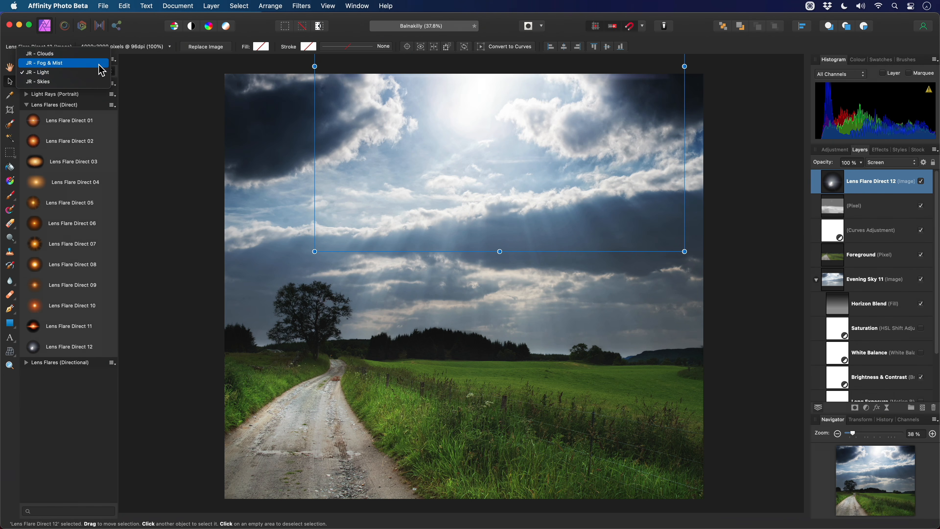
click(100, 64)
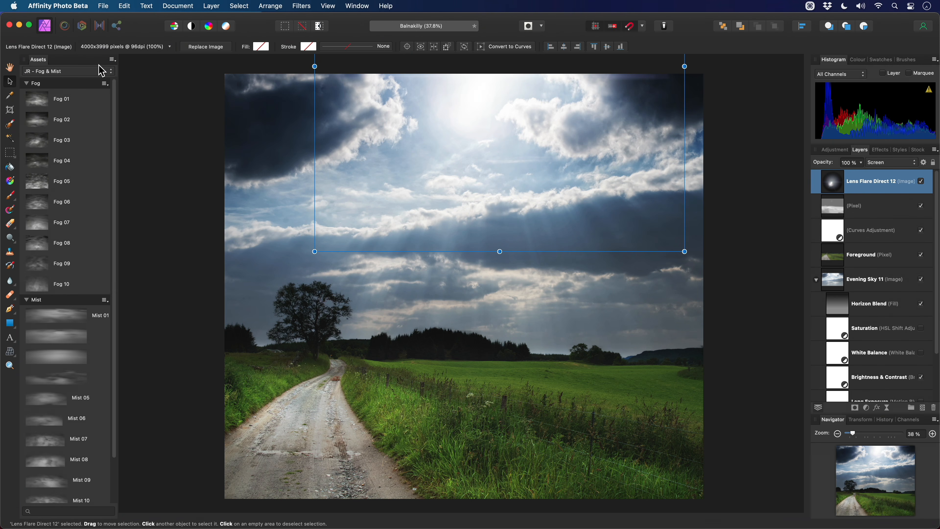
click(36, 85)
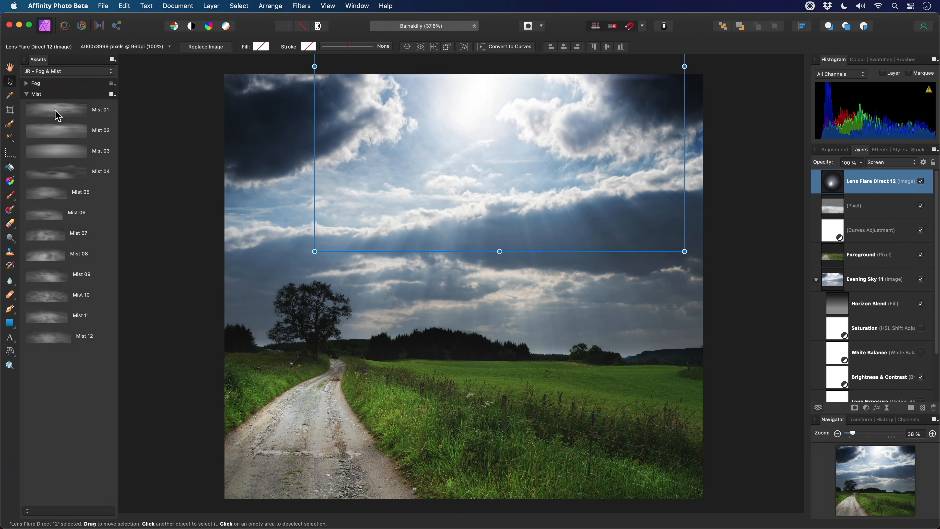
drag(56, 116, 457, 363)
drag(499, 393, 463, 453)
- Stretch the Mist 01 layer across the full canvas width and up to the horizon, and set its opacity to 30%
scroll(561, 347, down, 3)
scroll(528, 356, up, 1)
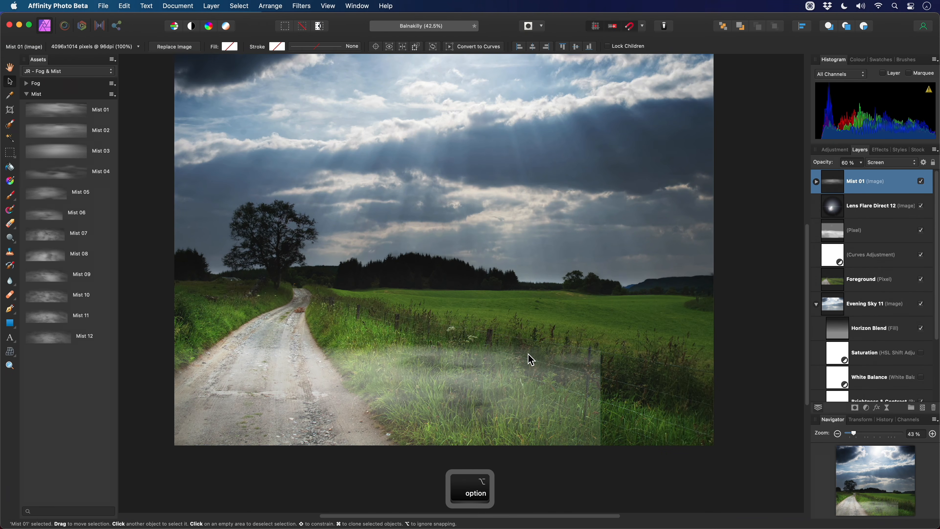
scroll(532, 359, left, 2)
drag(625, 348, 679, 347)
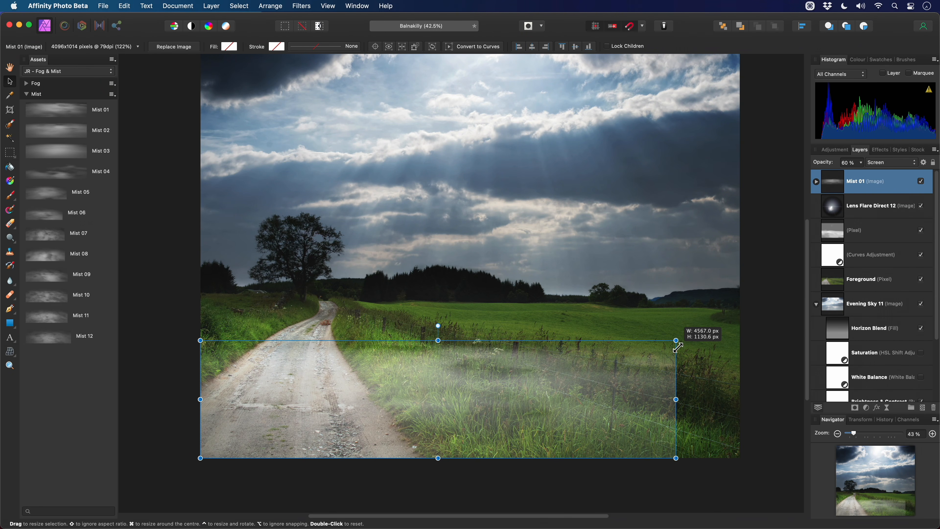
drag(678, 347, 738, 295)
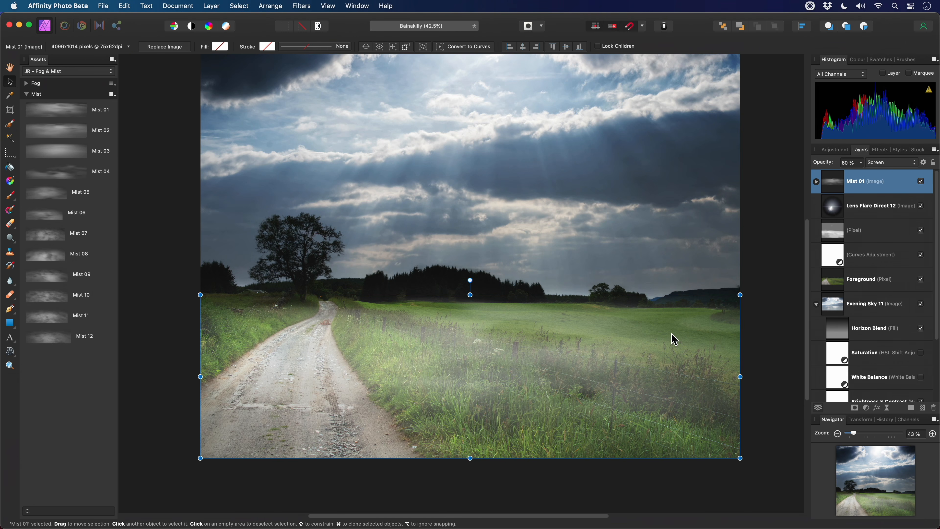
key(3)
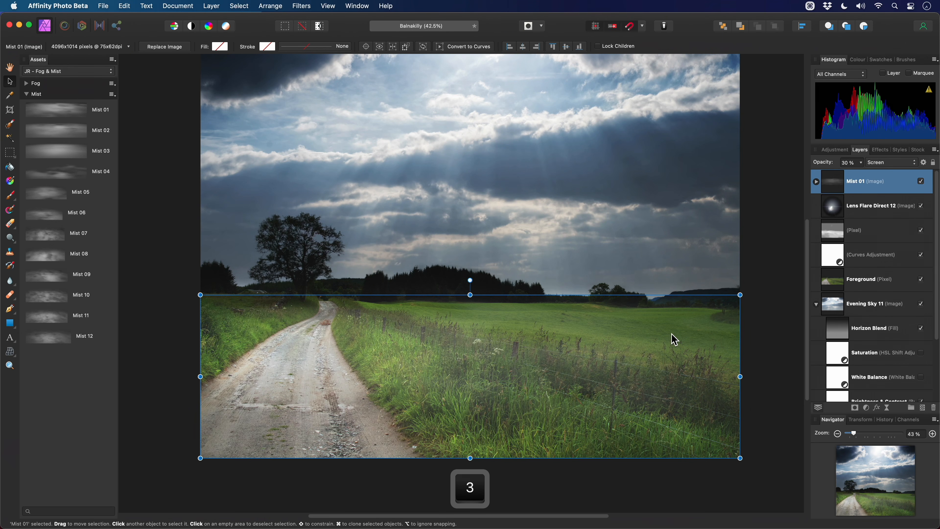
- Expand the Mist 01 layer, turn on its White Balance adjustment and collapse it again
click(817, 181)
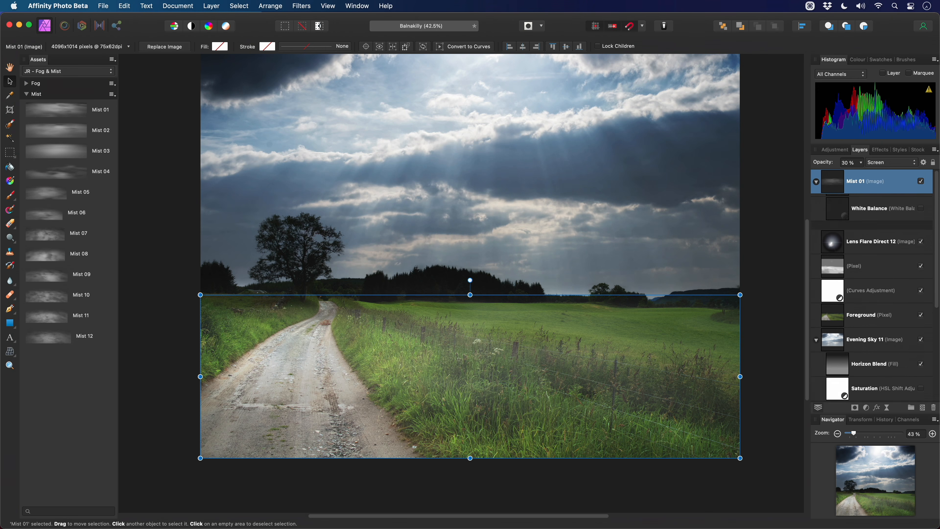
scroll(373, 354, up, 3)
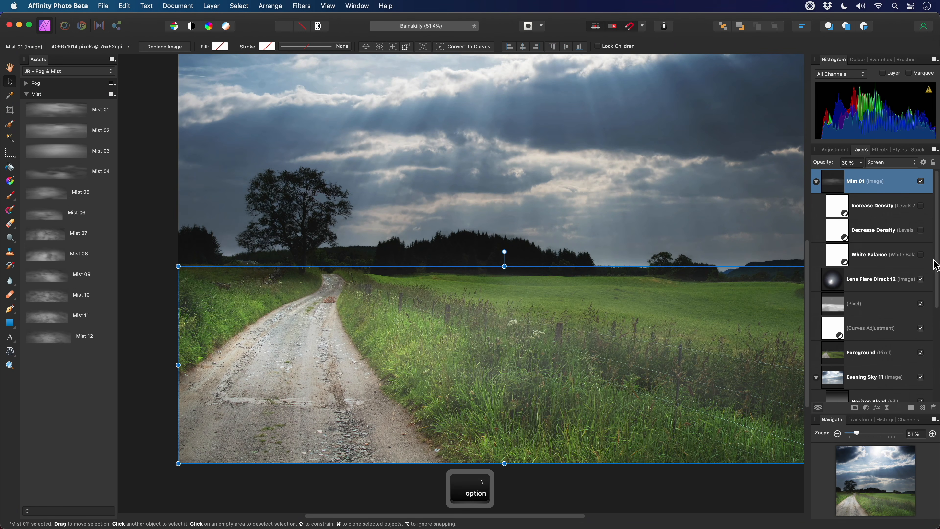
click(921, 254)
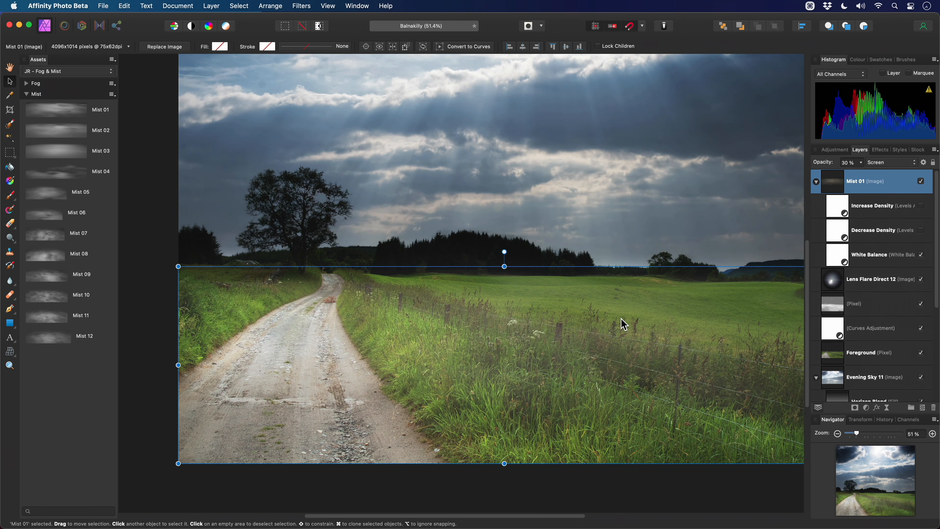
key(h)
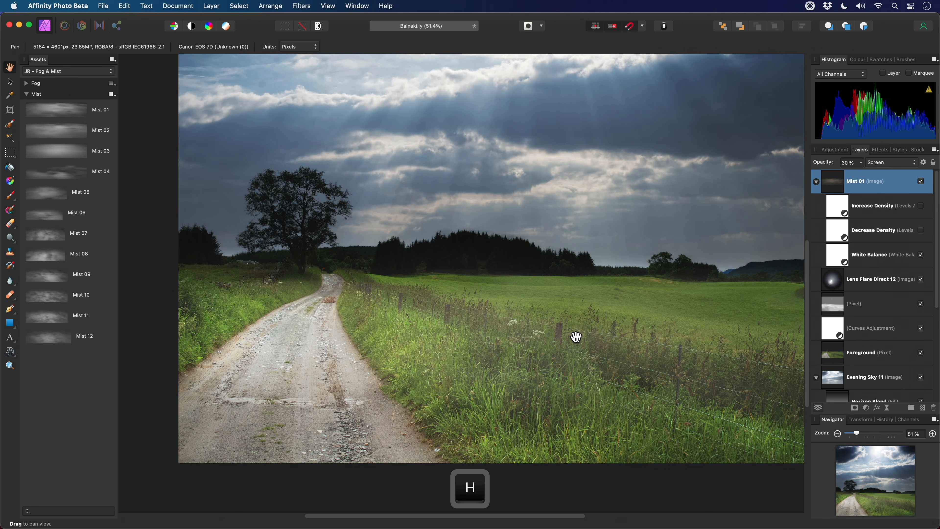
click(816, 182)
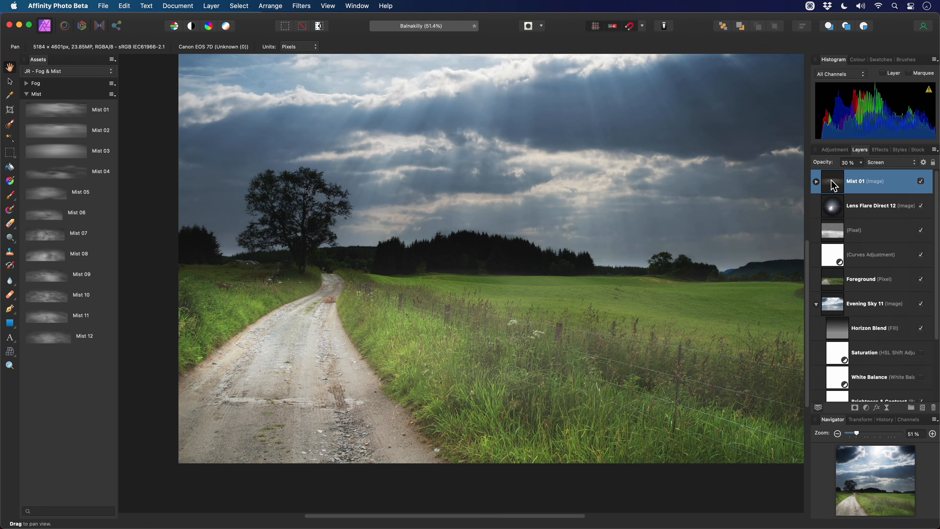
- Move the Mist 01 layer beneath the Curves adjustment, directly above Foreground, and set its opacity to 20%
drag(834, 185, 820, 268)
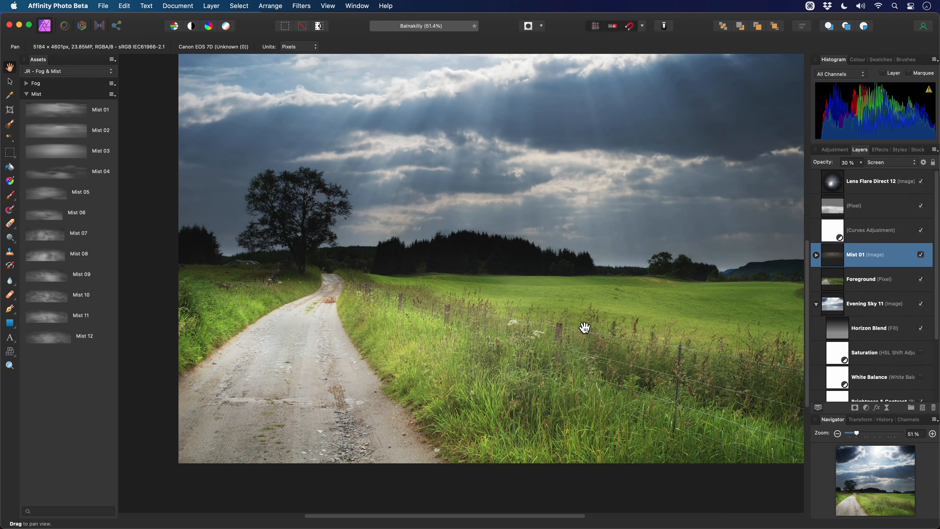
key(super+0)
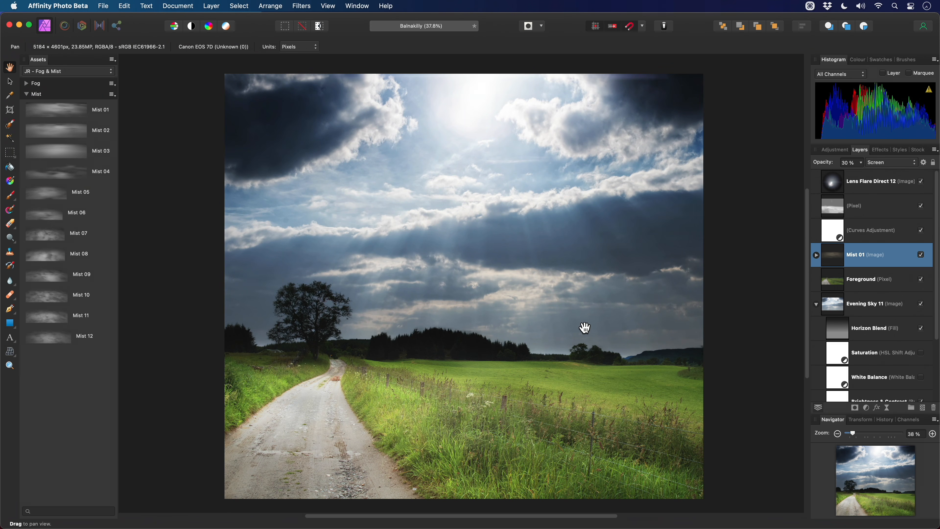
key(2)
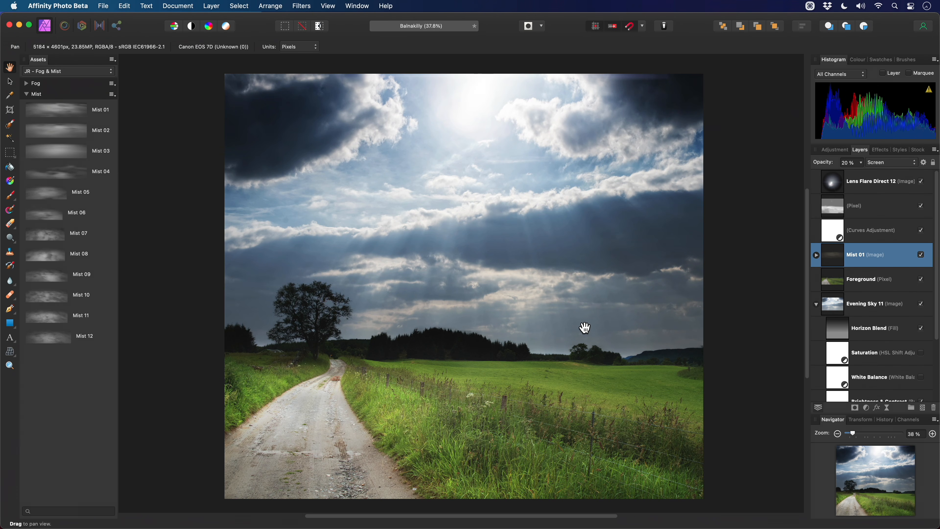
- Close the Balnakilly document without saving and open Chapel Night.afphoto from the Examples folder
key(super+w)
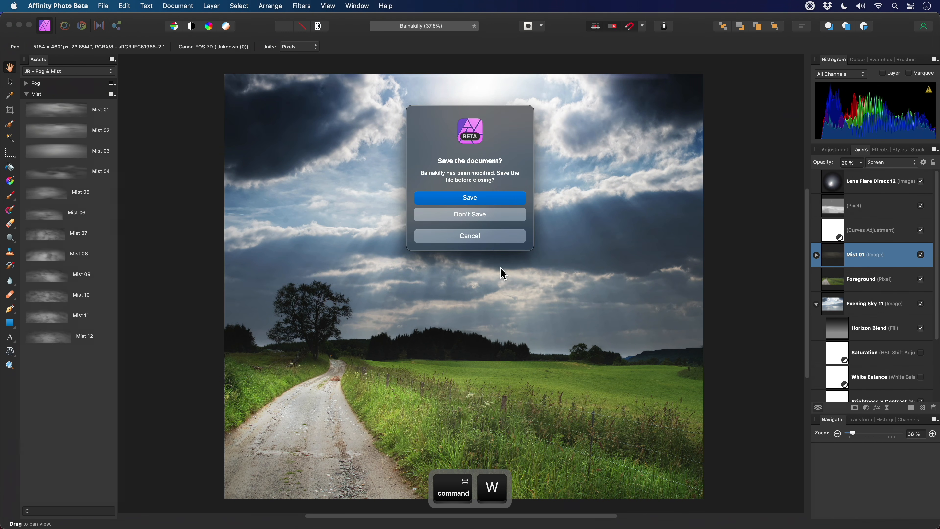
click(487, 217)
key(super+Tab)
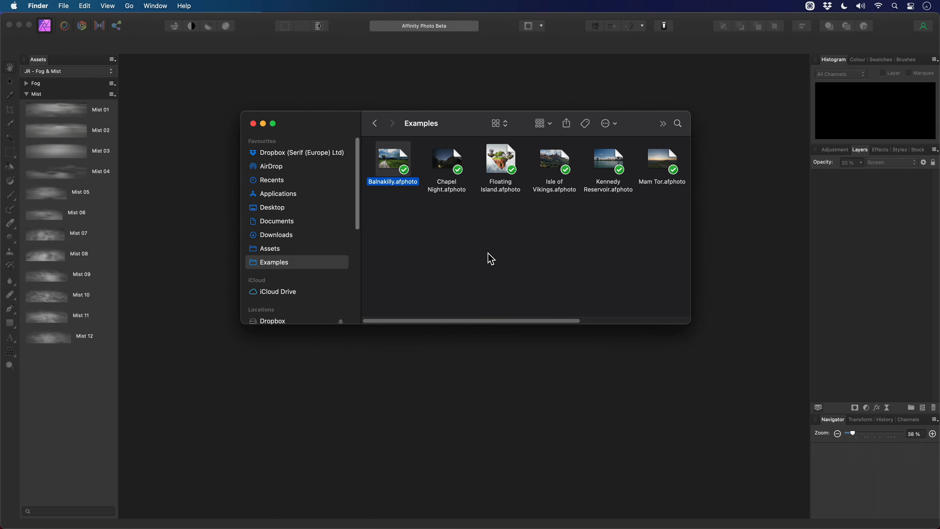
click(449, 165)
key(super+Tab)
drag(449, 163, 517, 242)
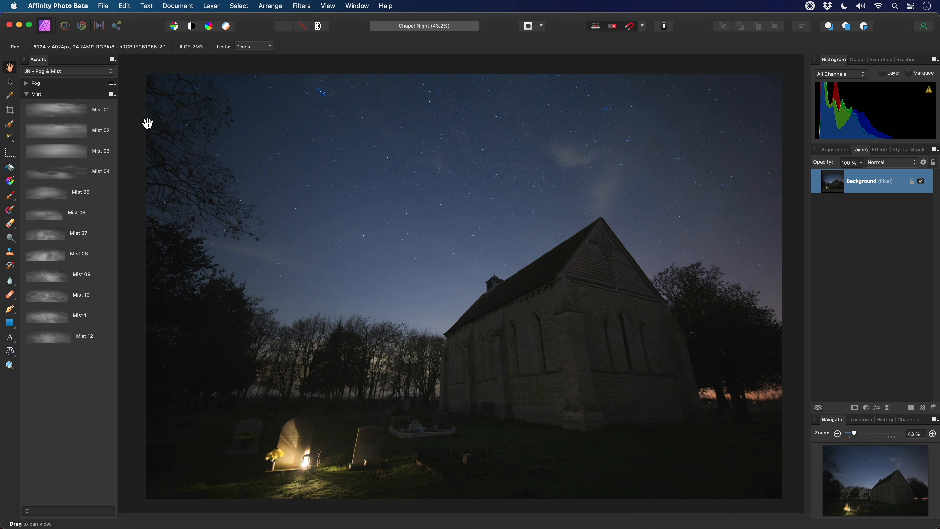
- Switch the assets to JR - Skies, collapse Evening Skies and expand the Night Skies category
click(93, 72)
click(92, 91)
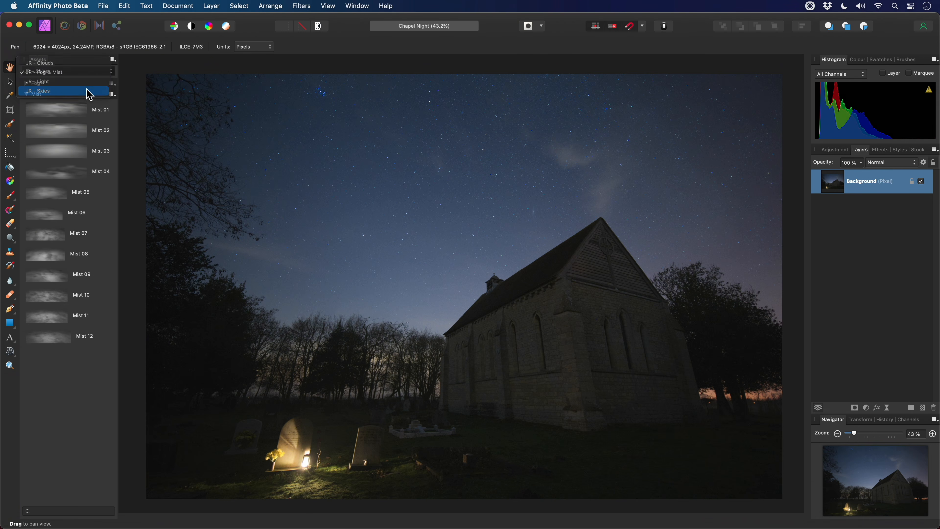
click(61, 105)
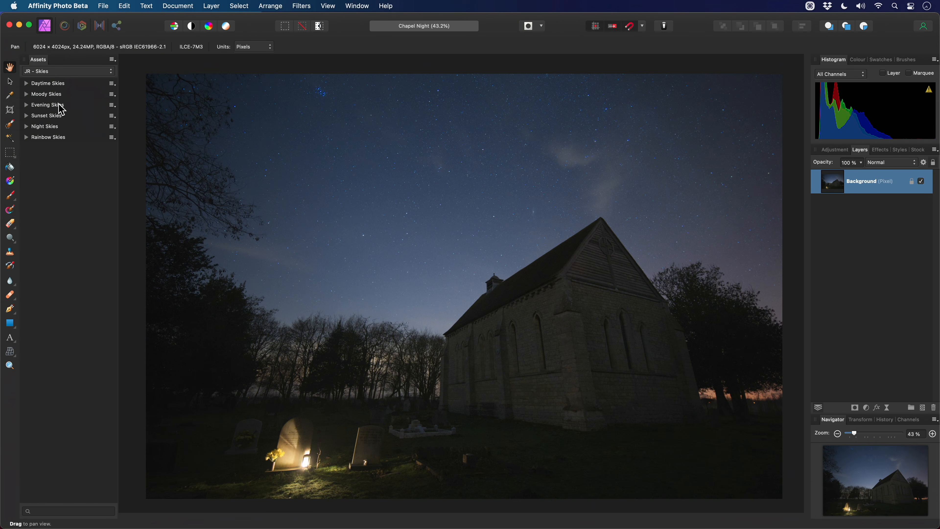
click(52, 127)
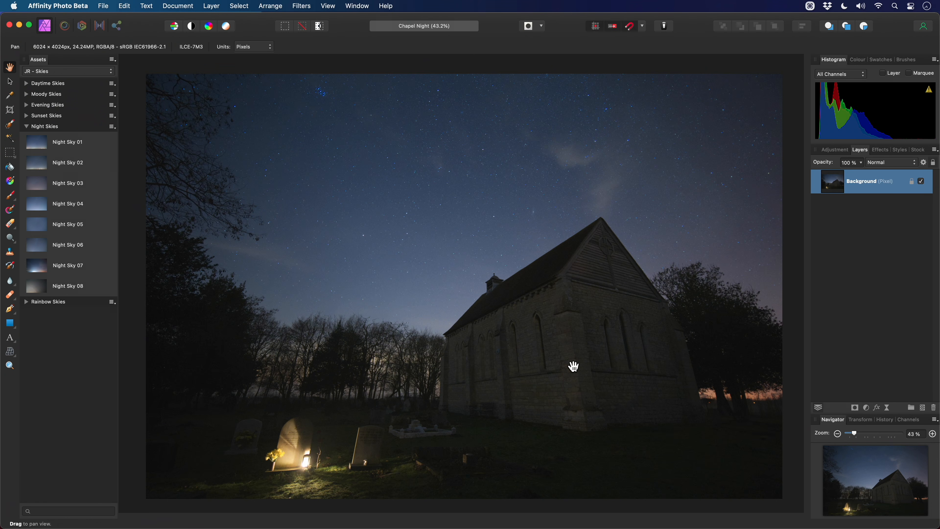
- Select the chapel, trees and ground below the sky with an enlarged Selection Brush, ending with the width at 314 px
key(w)
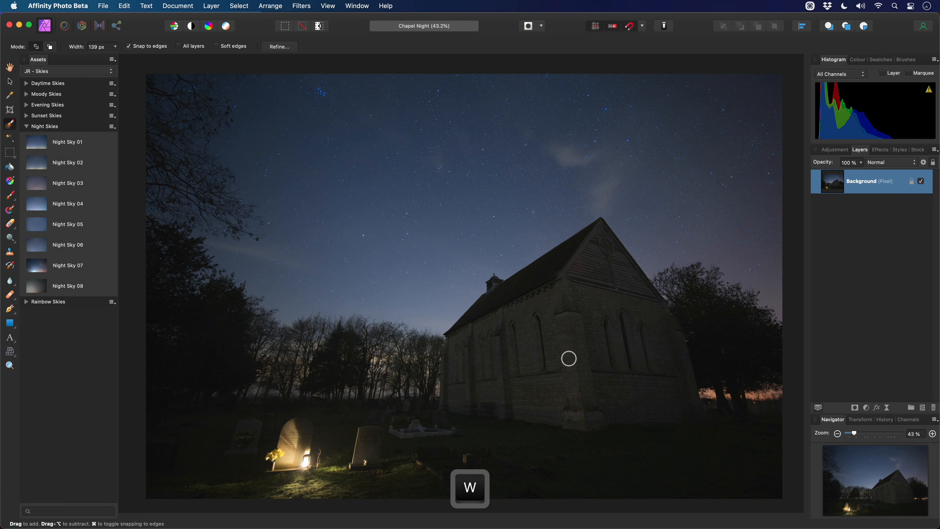
key(bracketright)
key(bracketright)
key(bracketright)
mouse_move(567, 346)
mouse_down()
mouse_move(580, 302)
mouse_move(608, 309)
mouse_move(636, 352)
mouse_move(618, 353)
mouse_move(601, 317)
mouse_move(557, 337)
mouse_move(509, 338)
mouse_move(482, 367)
mouse_move(535, 382)
mouse_move(696, 365)
mouse_move(662, 342)
mouse_move(716, 366)
mouse_move(694, 427)
mouse_move(765, 440)
mouse_move(408, 433)
mouse_move(397, 450)
mouse_move(415, 450)
mouse_move(268, 450)
mouse_move(222, 439)
mouse_move(203, 390)
mouse_move(421, 388)
mouse_up()
key(bracketleft)
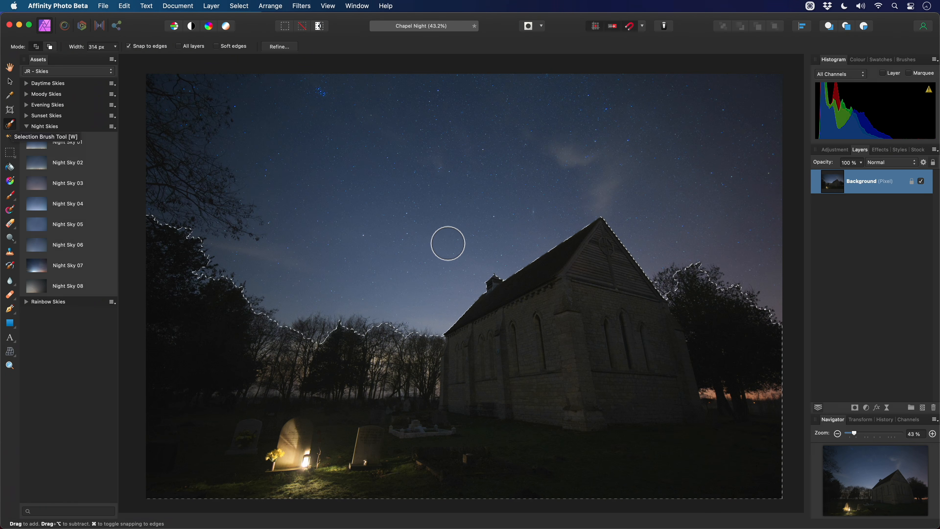
- Return to the Selection Brush Tool and show the foreground selection as a Quick Mask overlay to check its edges
key(w)
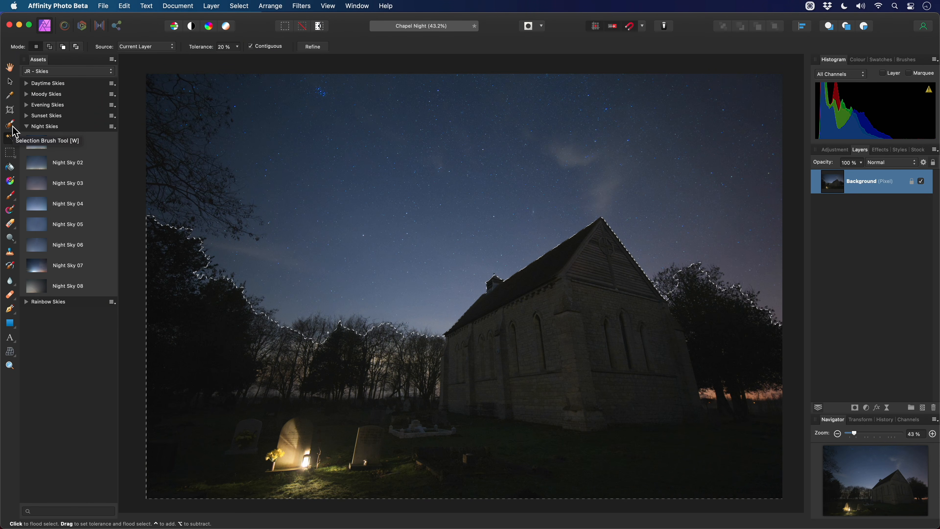
click(14, 128)
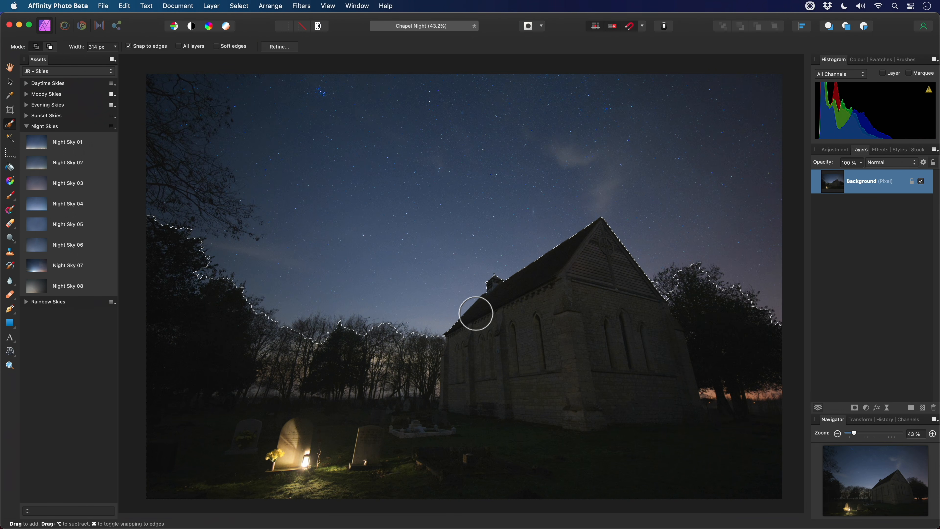
key(q)
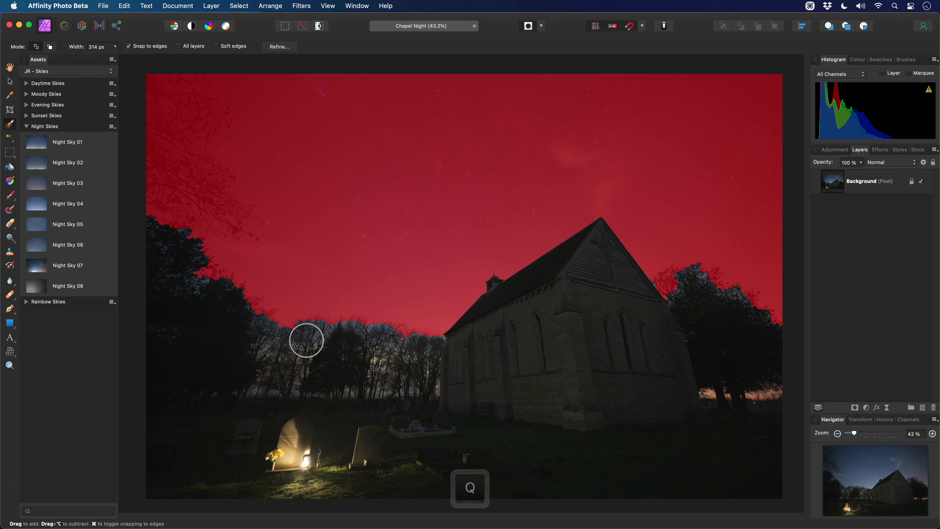
- Add the overhanging branches in the photo's upper-left corner to the foreground selection and leave the Quick Mask overlay
mouse_move(164, 202)
mouse_down()
mouse_move(211, 202)
mouse_move(163, 143)
mouse_move(175, 133)
mouse_move(170, 109)
mouse_up()
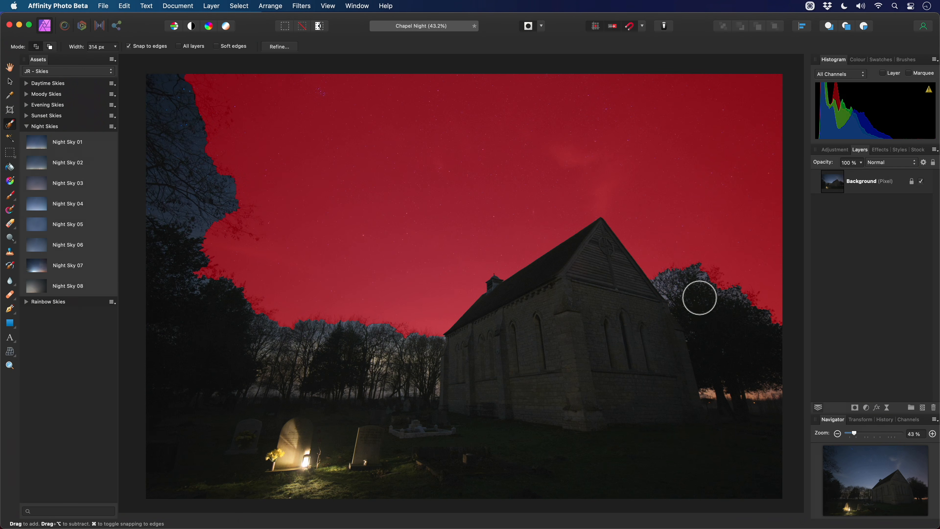
key(q)
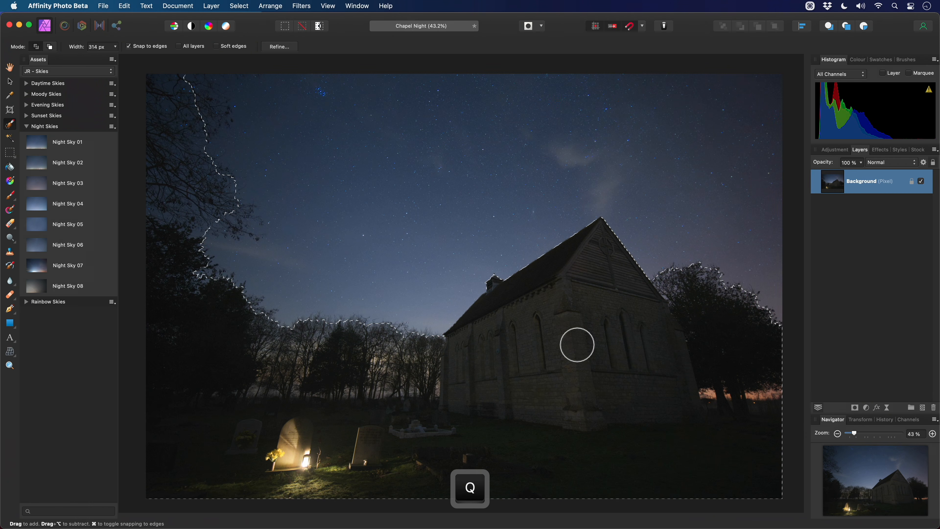
- Open Refine Selection and matte the upper-left branches and the sky around them with the 670 px adjustment brush
click(289, 46)
drag(367, 307, 422, 315)
mouse_move(222, 237)
mouse_down()
mouse_move(264, 209)
mouse_move(174, 187)
mouse_move(187, 195)
mouse_move(225, 125)
mouse_move(219, 108)
mouse_move(181, 87)
mouse_move(163, 120)
mouse_move(173, 126)
mouse_move(147, 95)
mouse_up()
drag(167, 223, 166, 222)
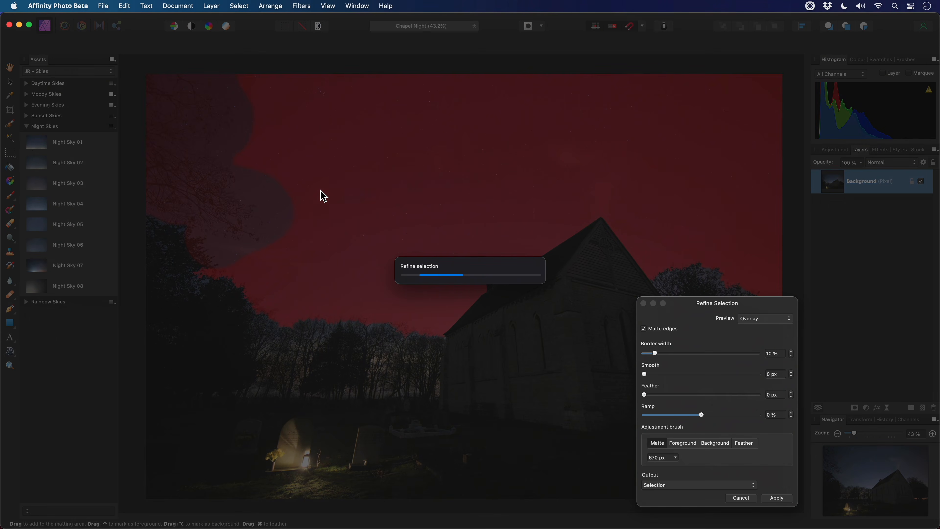
- Matte the edge of the dark tree below the branches with a smaller adjustment brush
key(bracketleft)
key(bracketleft)
key(bracketleft)
scroll(170, 222, up, 3)
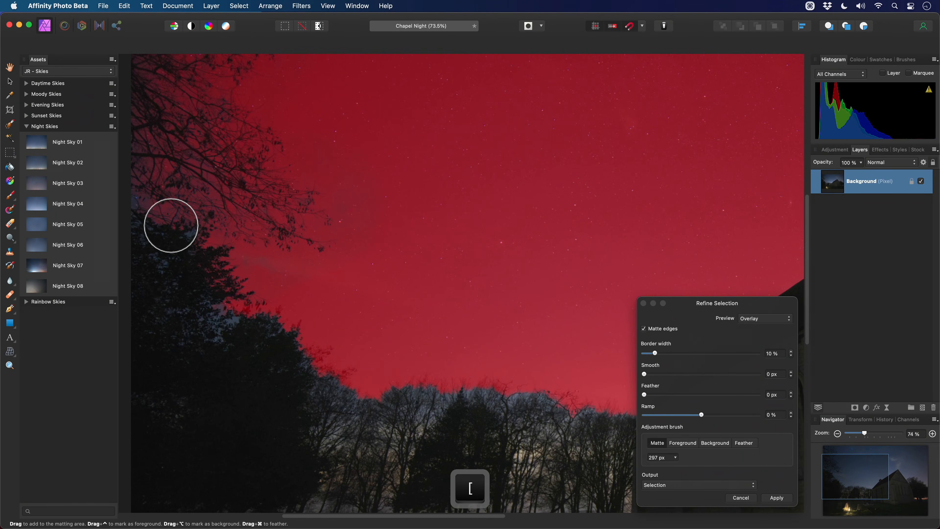
key(bracketleft)
mouse_move(142, 215)
mouse_down()
mouse_move(186, 243)
mouse_move(209, 310)
mouse_move(182, 325)
mouse_move(154, 320)
mouse_move(155, 306)
mouse_move(167, 402)
mouse_move(150, 407)
mouse_move(149, 393)
mouse_move(235, 340)
mouse_move(327, 353)
mouse_move(309, 393)
mouse_move(384, 371)
mouse_move(443, 391)
mouse_move(576, 399)
mouse_move(397, 291)
mouse_up()
- Matte the bare treeline beside the chapel so the sky gaps between its trunks are separated, ending with a 305 px brush
key(bracketright)
key(bracketright)
key(bracketright)
scroll(397, 291, down, 5)
key(alt)
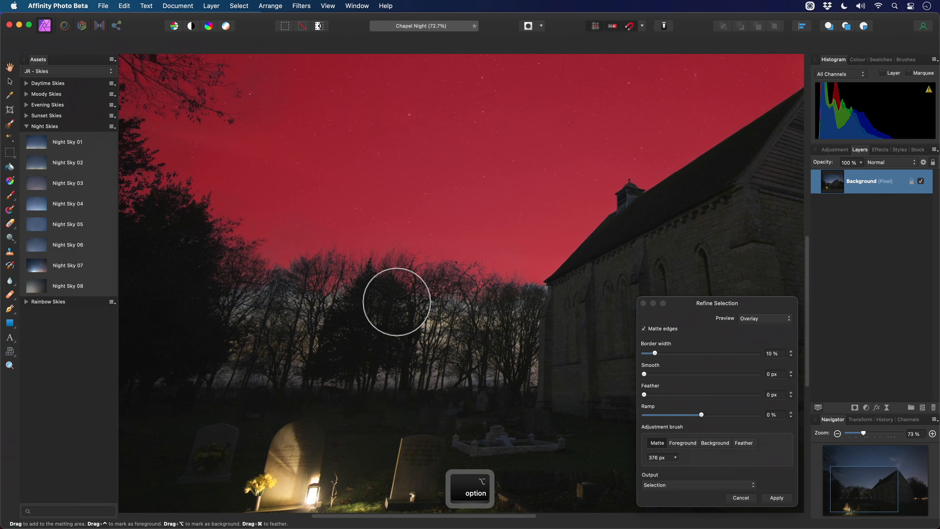
key(bracketleft)
mouse_move(210, 361)
mouse_down()
mouse_move(490, 363)
mouse_move(528, 357)
mouse_move(536, 324)
mouse_move(531, 301)
mouse_move(490, 299)
mouse_move(424, 311)
mouse_move(238, 311)
mouse_move(305, 279)
mouse_move(478, 284)
mouse_move(419, 278)
mouse_move(290, 315)
mouse_up()
key(bracketleft)
key(bracketright)
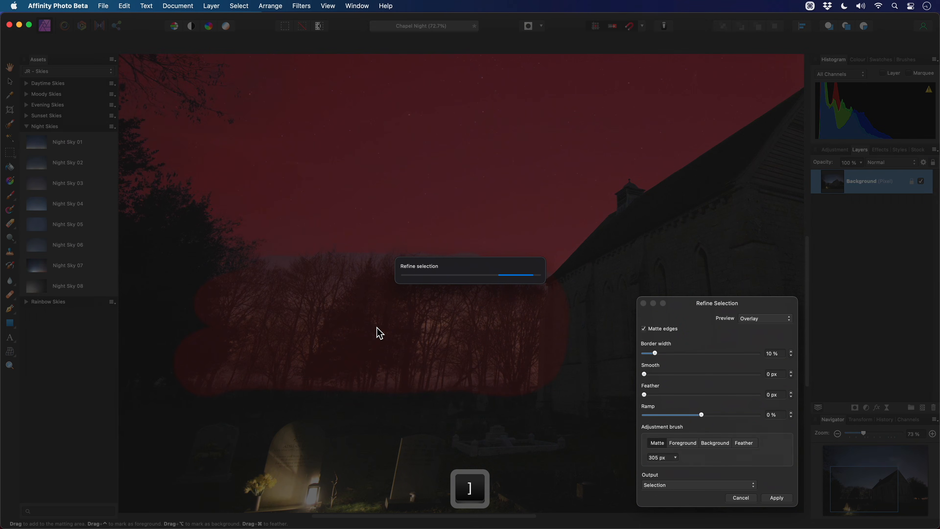
- Matte the tree beyond the chapel's gable end and the horizon gap beneath it, ending with a 254 px brush
scroll(430, 332, right, 5)
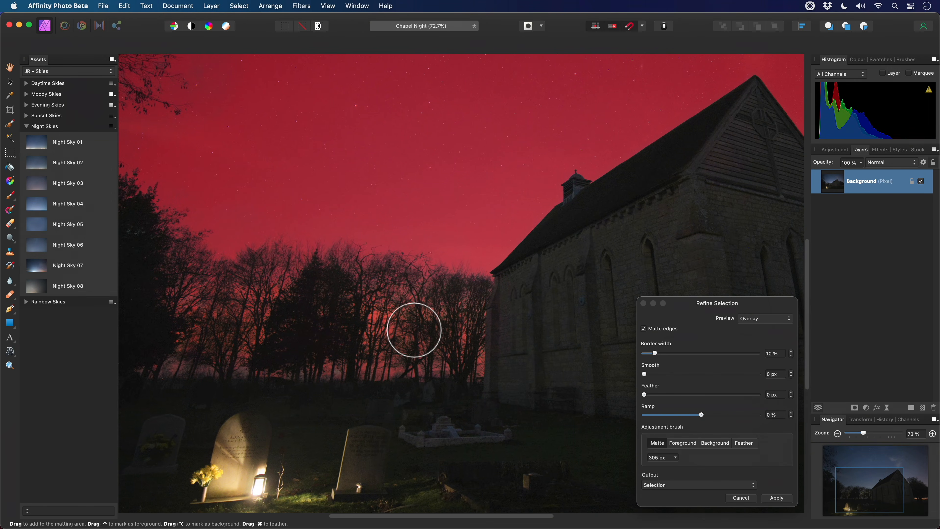
scroll(481, 326, right, 5)
key(bracketright)
mouse_move(396, 218)
mouse_down()
mouse_move(384, 212)
mouse_move(499, 204)
mouse_move(577, 258)
mouse_move(599, 314)
mouse_move(589, 333)
mouse_up()
key(bracketleft)
key(bracketleft)
drag(585, 393, 450, 395)
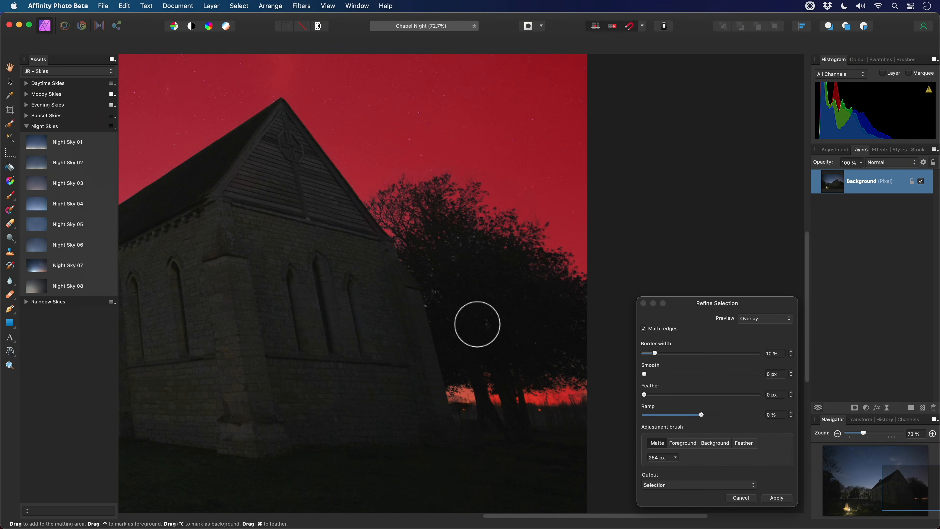
mouse_move(479, 325)
mouse_down()
mouse_move(495, 310)
mouse_move(421, 299)
mouse_move(470, 270)
mouse_move(409, 268)
mouse_up()
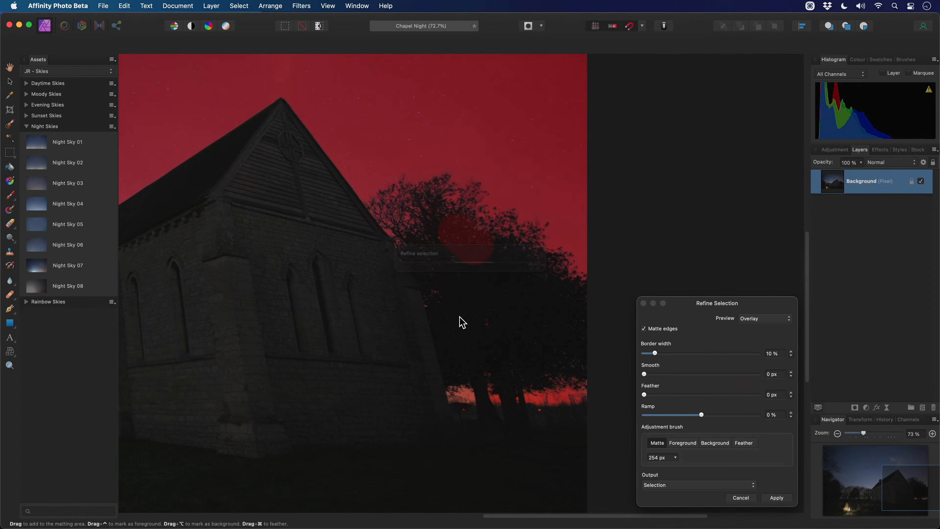
- Clean up the selection around the upper-left branches and their tips with a 382 px adjustment brush
scroll(522, 306, left, 5)
scroll(523, 306, left, 10)
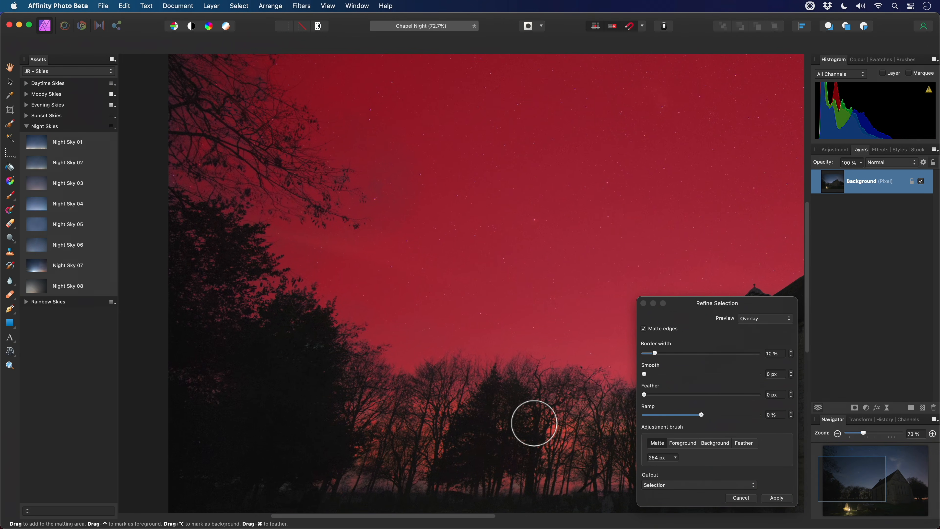
scroll(525, 409, up, 3)
key(])
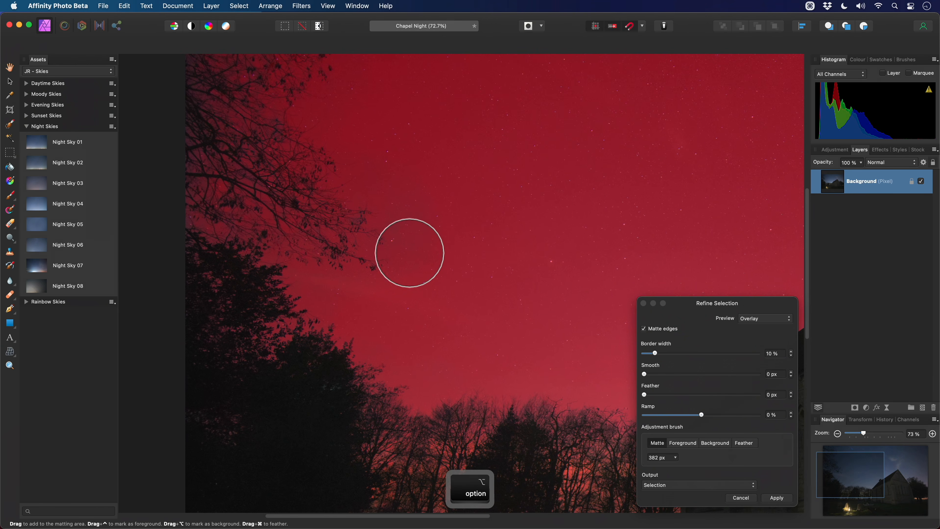
mouse_move(397, 239)
mouse_down()
mouse_move(349, 212)
mouse_move(370, 251)
mouse_move(394, 260)
mouse_up()
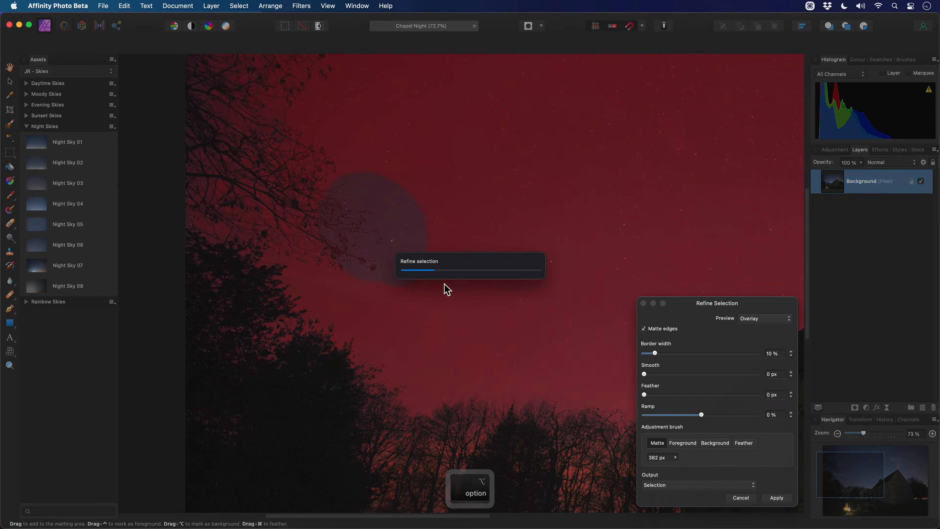
scroll(481, 292, up, 5)
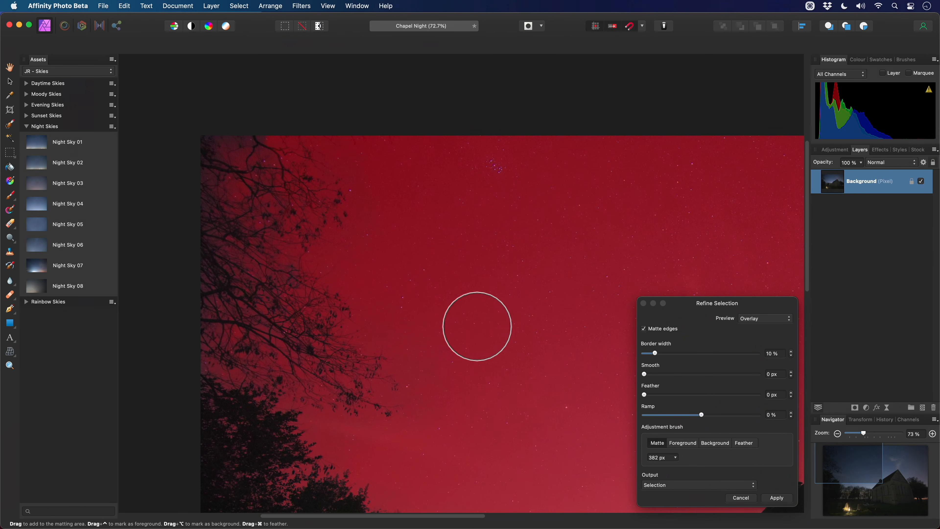
drag(344, 193, 308, 152)
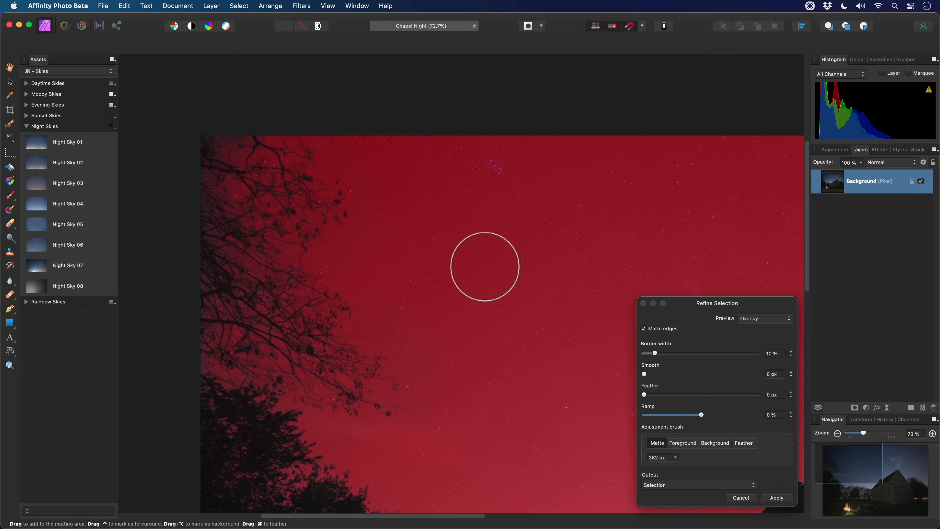
key(super+0)
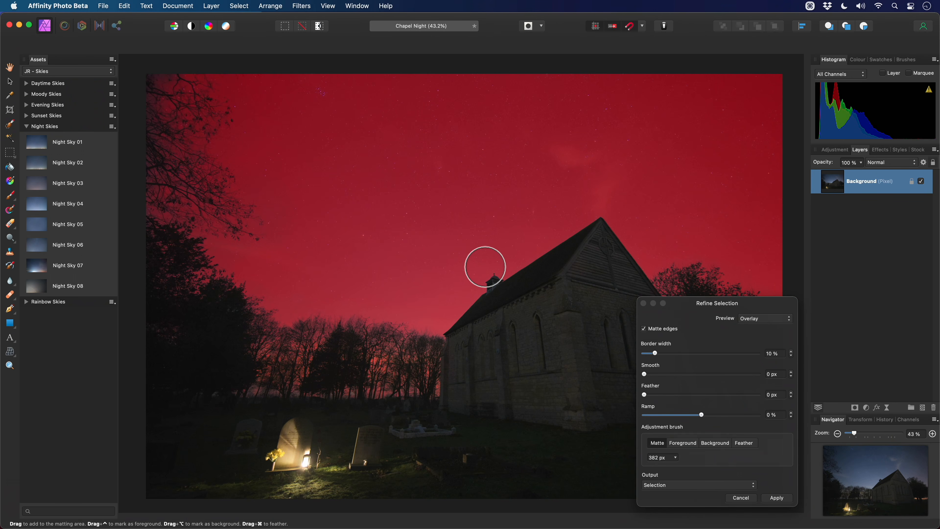
- Output the refined selection to a new layer and rename that layer Foreground
click(690, 486)
click(683, 505)
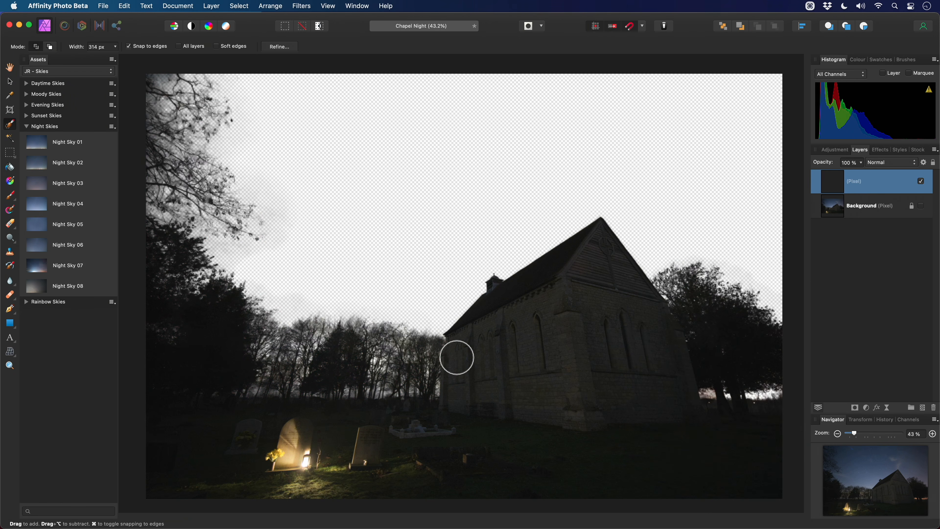
key(h)
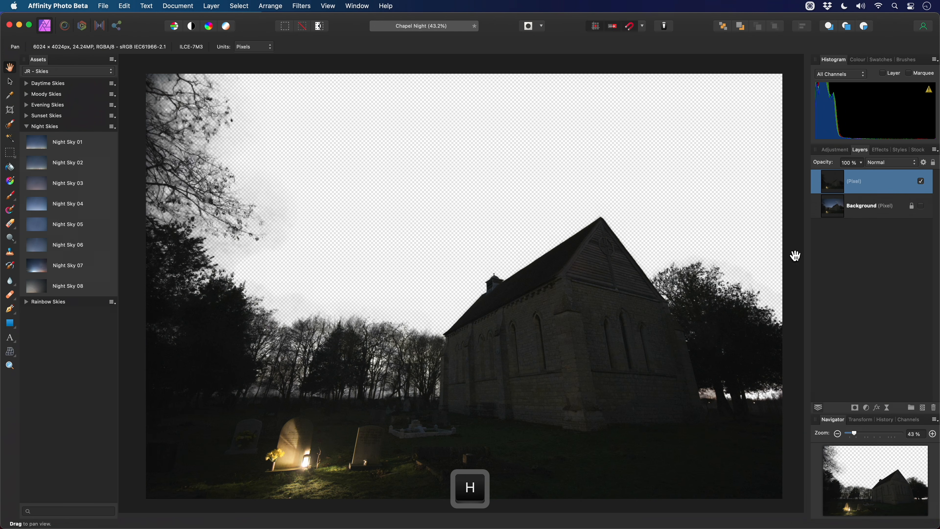
double_click(855, 181)
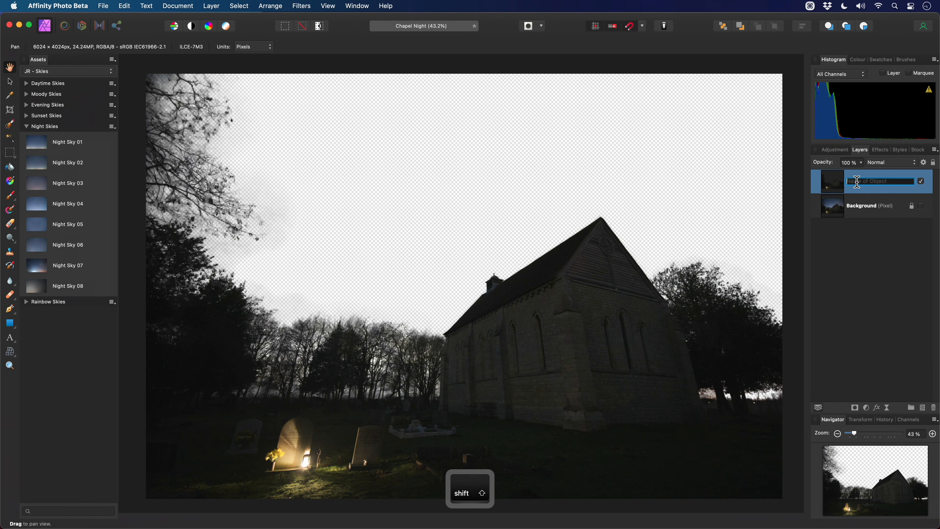
text(Foreground)
key(Return)
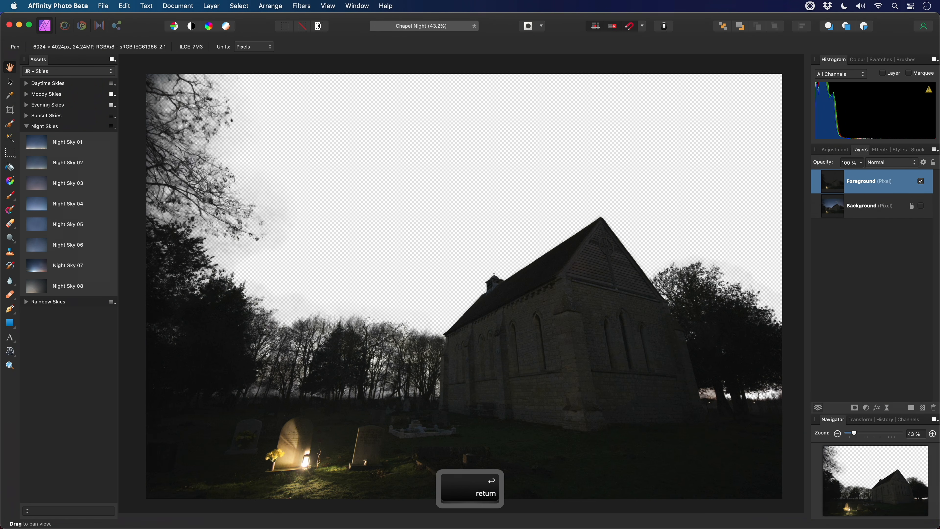
- Add the Night Sky 08 asset to the document directly above the Background layer
click(866, 210)
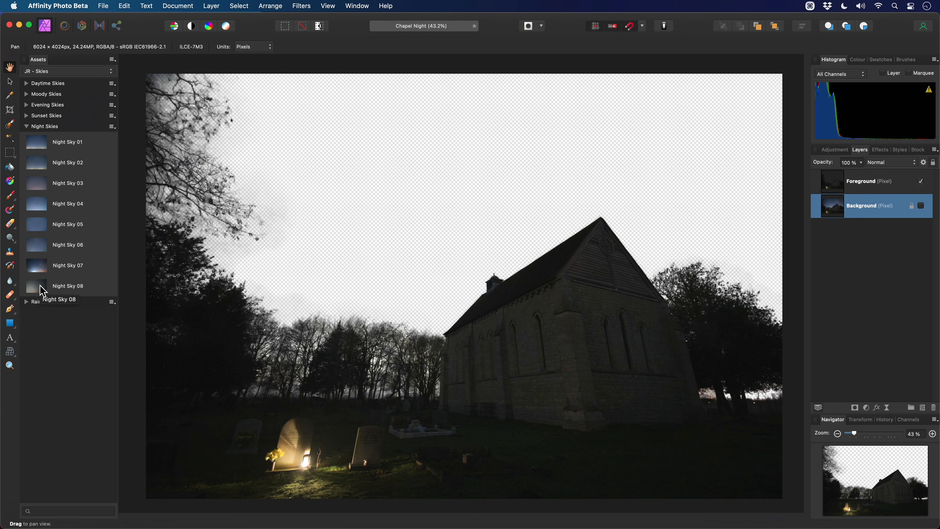
drag(43, 292, 468, 247)
scroll(470, 251, down, 2)
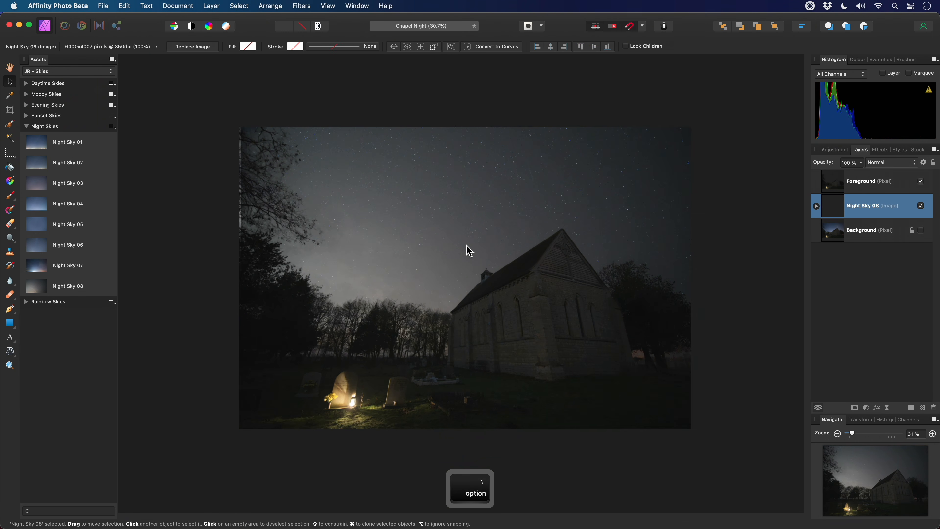
- Scale the Night Sky 08 image to 6024 px wide to span the photo and move it up behind the foreground
scroll(469, 250, up, 2)
drag(233, 120, 231, 119)
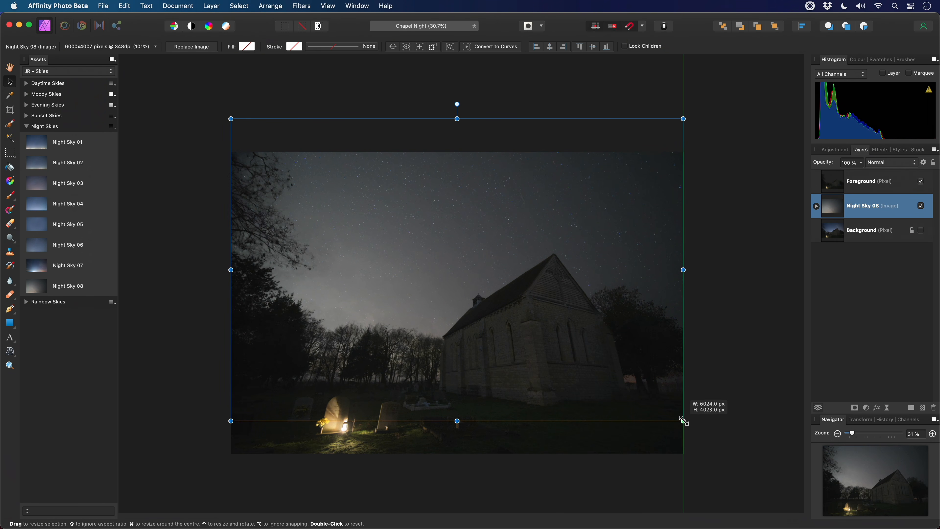
drag(577, 352, 581, 317)
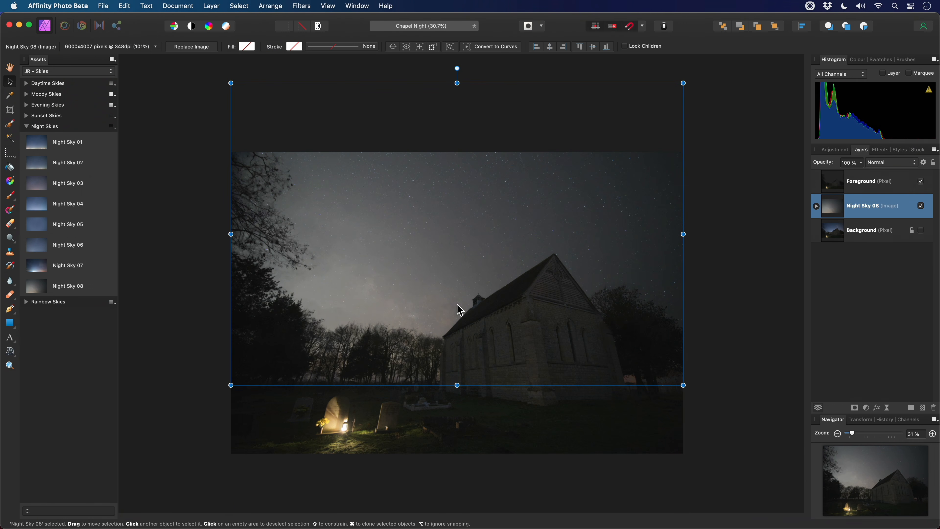
- Enable Night Sky 08's Brightness & Contrast adjustment and set Brightness to 11% and Contrast to 40%
scroll(452, 297, up, 3)
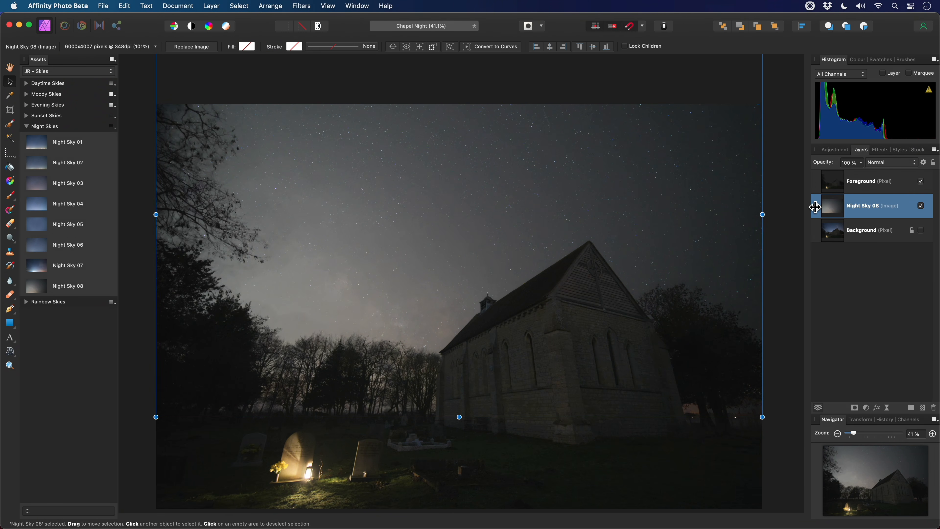
click(816, 206)
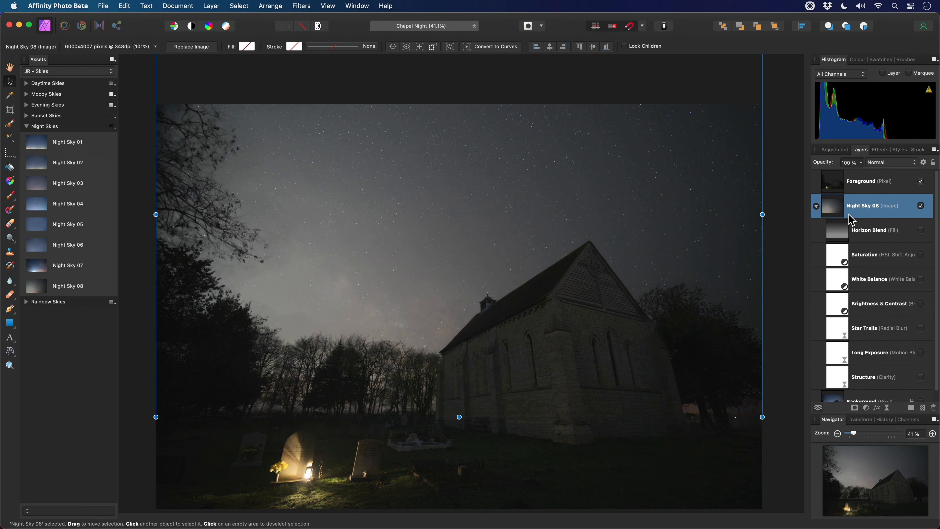
click(898, 311)
click(921, 303)
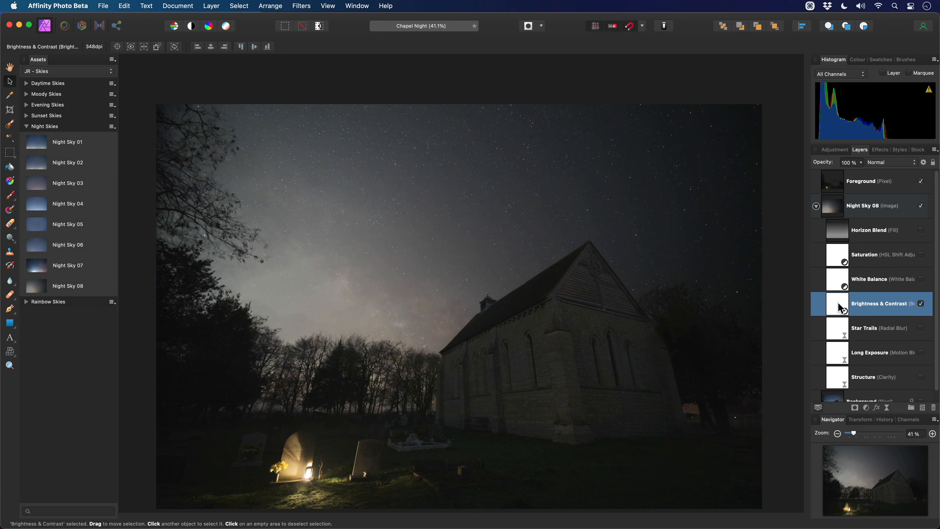
double_click(838, 304)
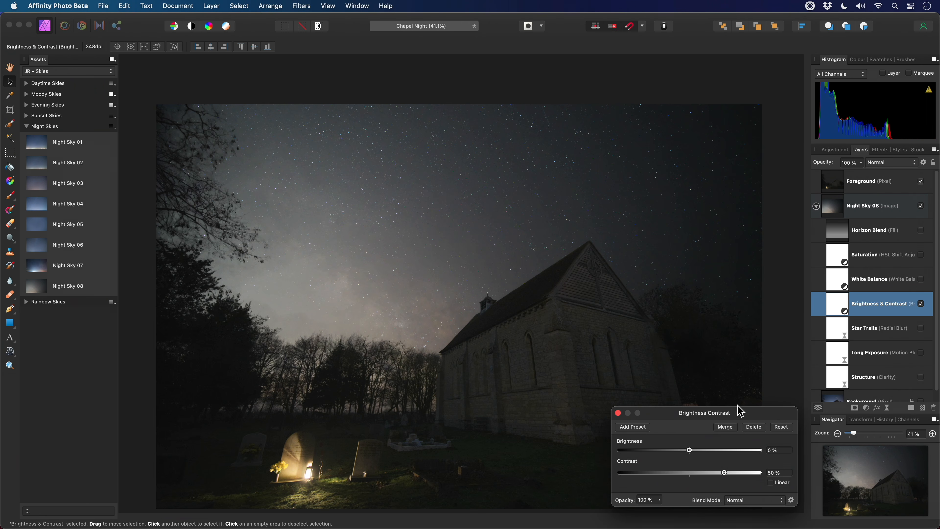
drag(692, 453, 699, 452)
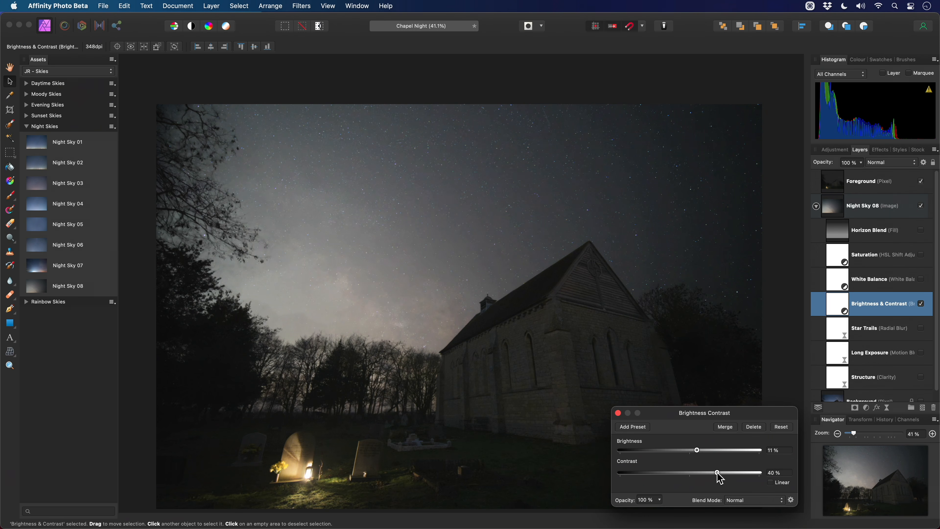
click(619, 414)
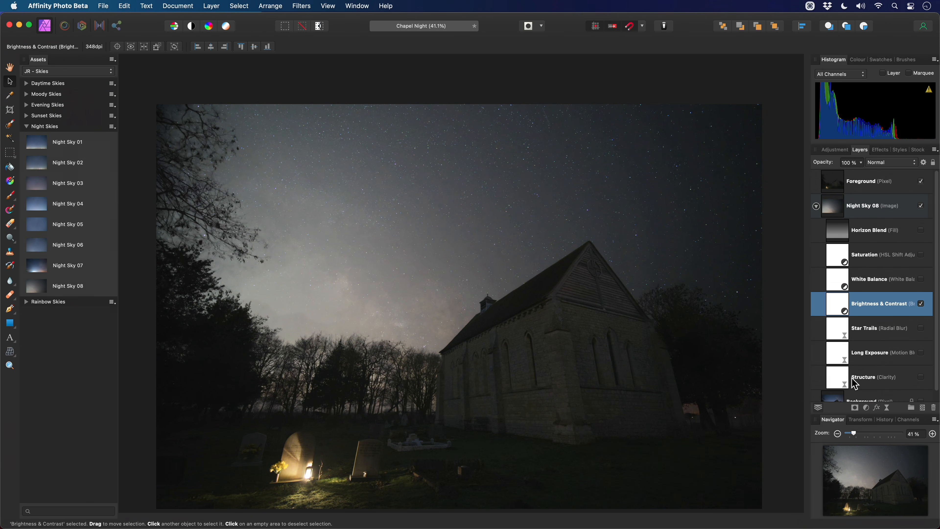
- Enable the Structure (Clarity) filter inside Night Sky 08 and invert its mask to hide the effect
click(928, 382)
click(921, 377)
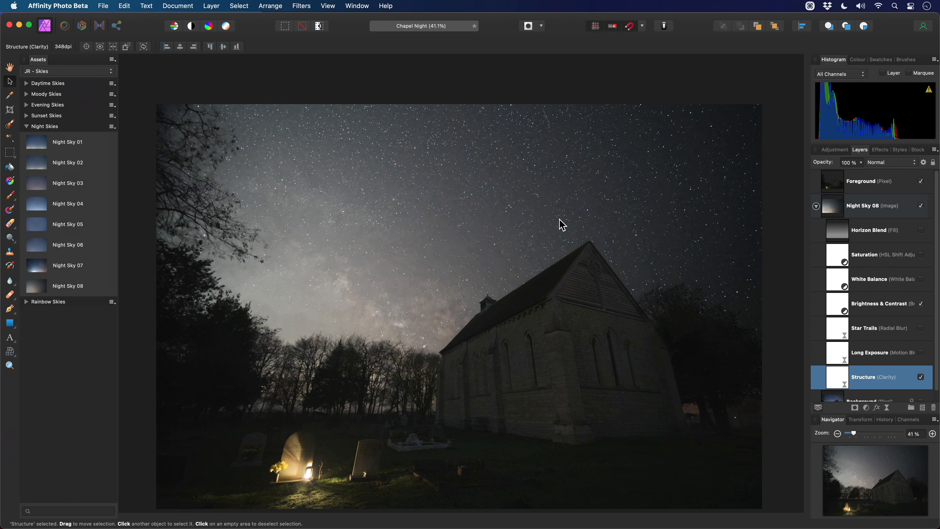
scroll(415, 267, up, 2)
scroll(429, 272, left, 2)
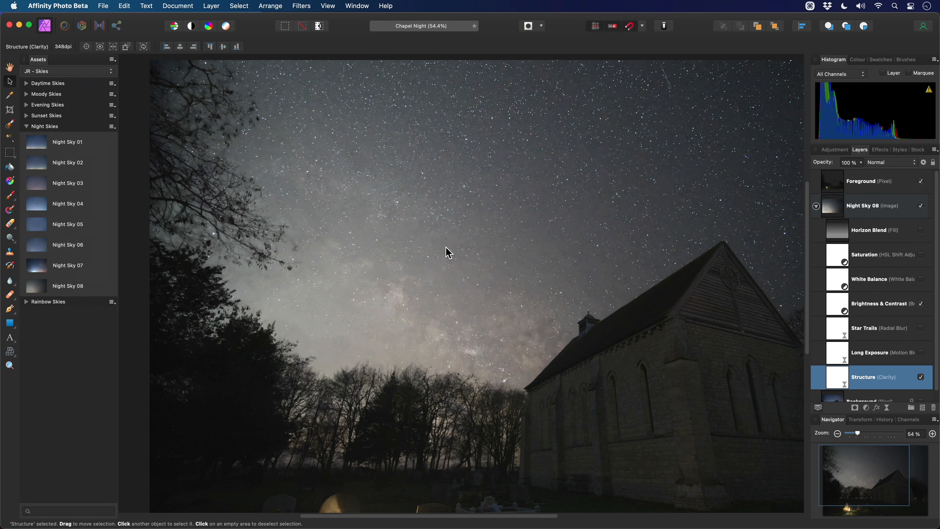
key(super)
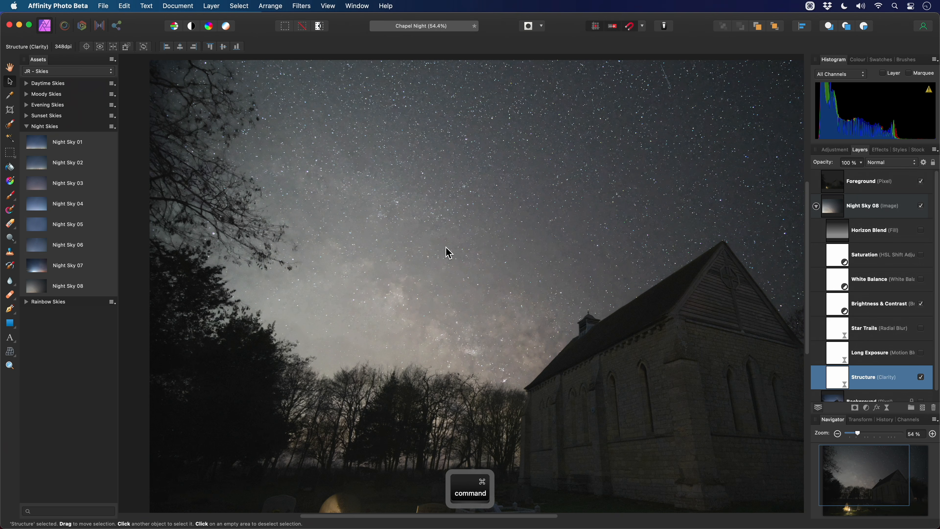
key(super+i)
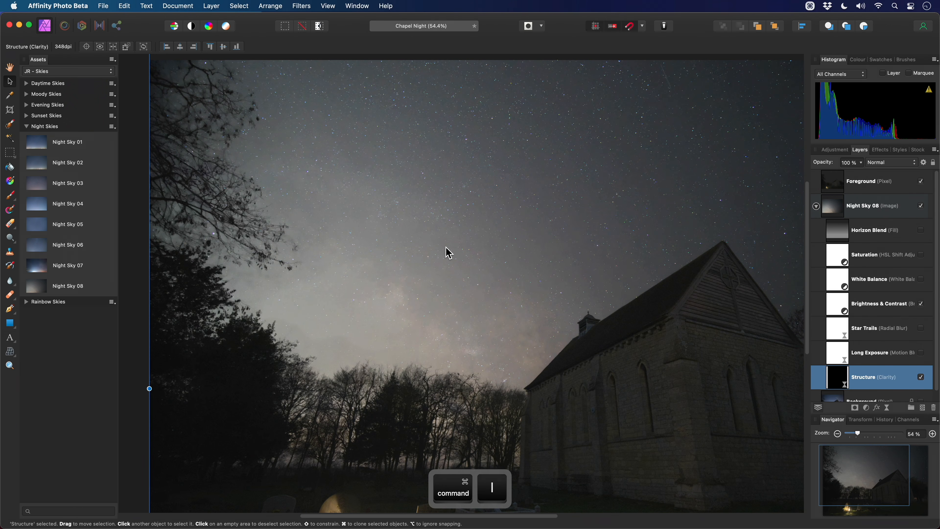
- Paint white with a soft brush about 1223 px wide on the Structure mask to reveal clarity along the Milky Way
key(b)
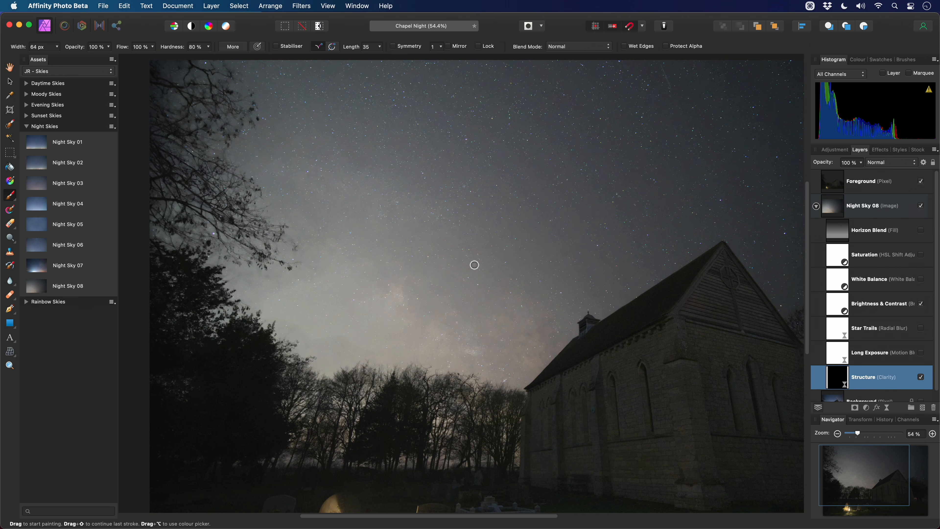
drag(475, 265, 470, 274)
key(ctrl)
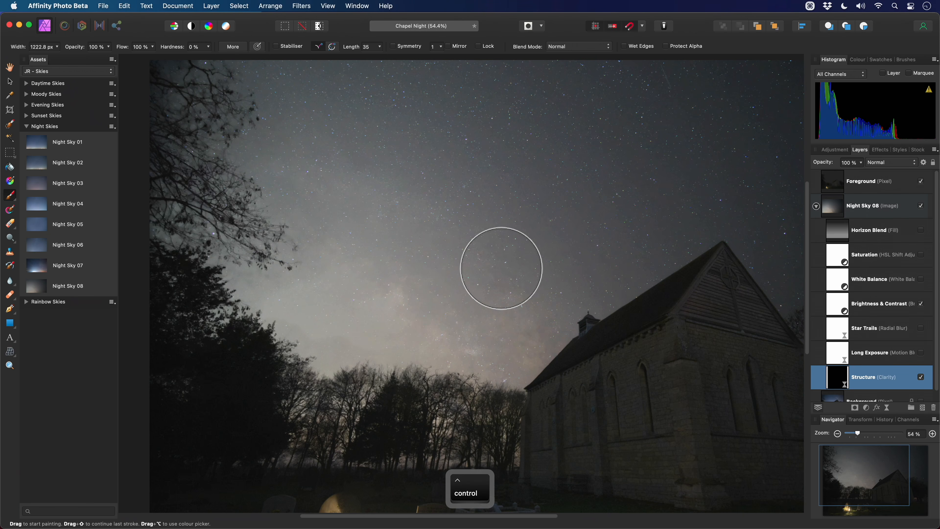
click(858, 60)
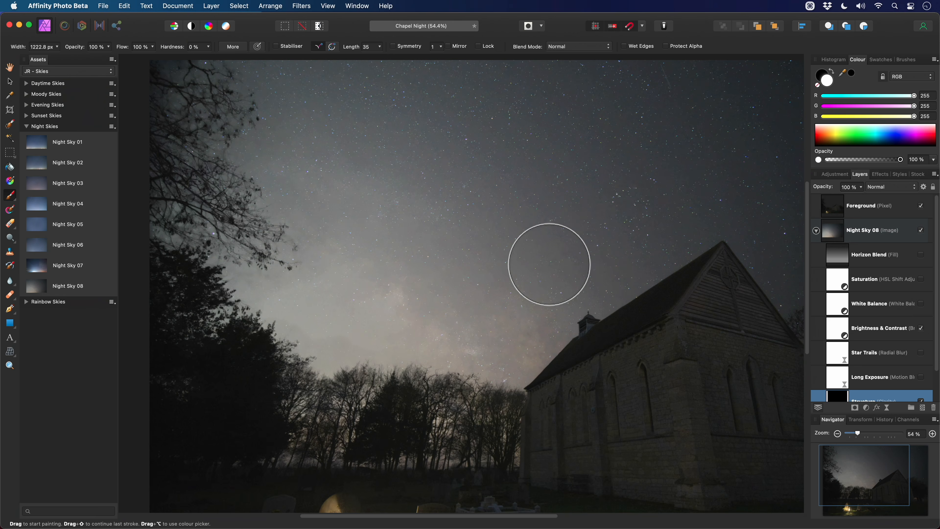
mouse_move(470, 350)
mouse_down()
mouse_move(466, 331)
mouse_move(335, 247)
mouse_move(420, 282)
mouse_move(410, 264)
mouse_move(458, 307)
mouse_move(468, 331)
mouse_move(319, 256)
mouse_move(356, 220)
mouse_move(335, 200)
mouse_move(378, 296)
mouse_move(357, 294)
mouse_move(428, 332)
mouse_move(500, 336)
mouse_move(321, 168)
mouse_move(507, 263)
mouse_move(452, 304)
mouse_move(443, 230)
mouse_up()
key(space)
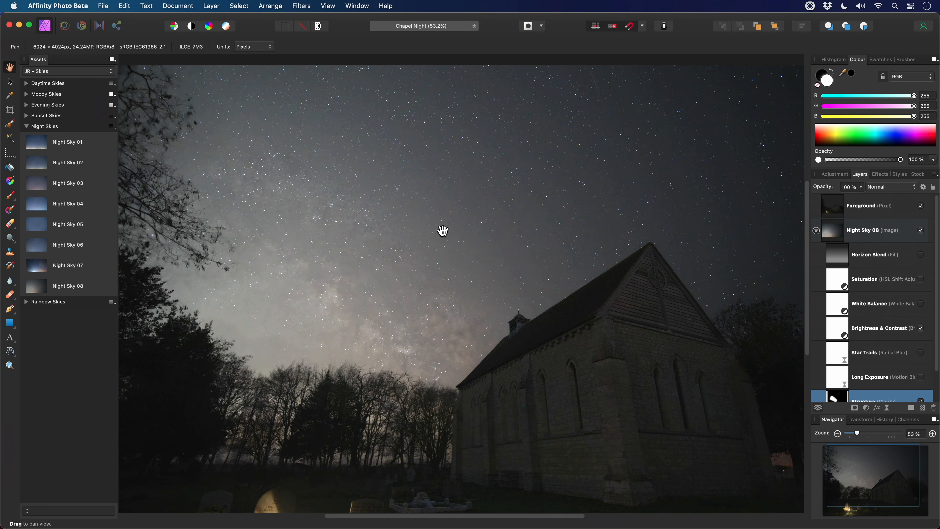
- Try the Star Trails radial blur inside Night Sky 08 and inspect its effect on the stars above the chapel
click(868, 354)
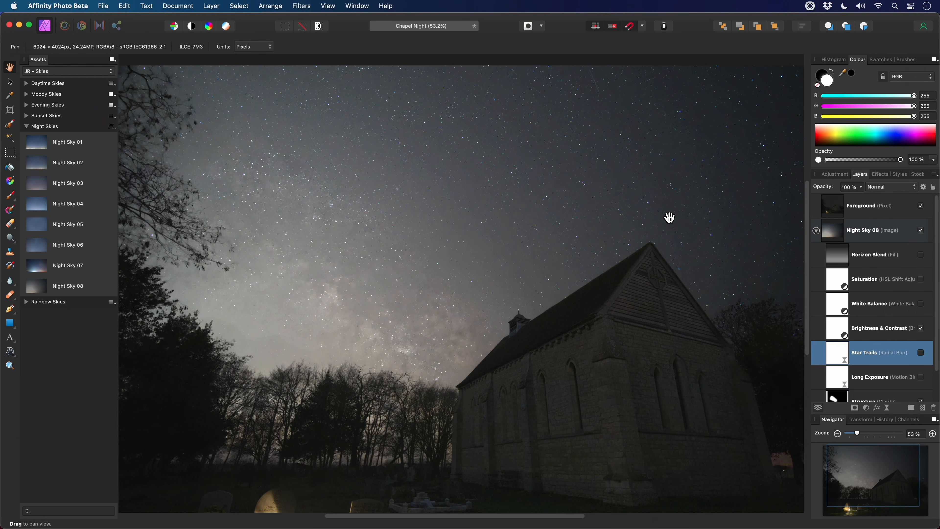
scroll(668, 216, up, 5)
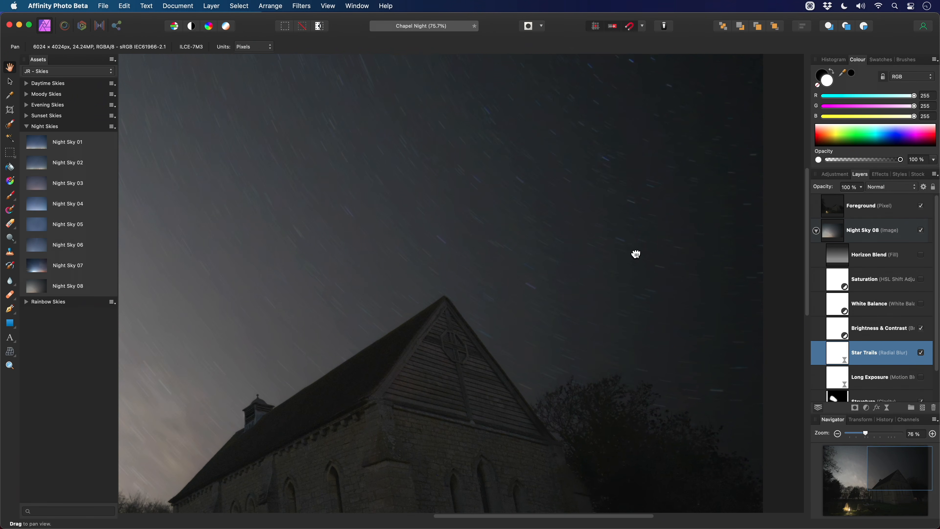
scroll(628, 337, up, 5)
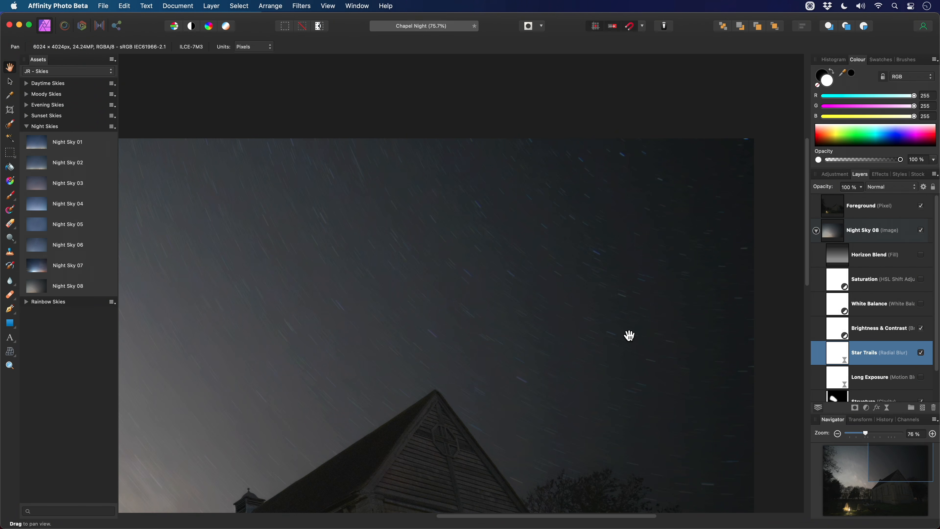
key(super+0)
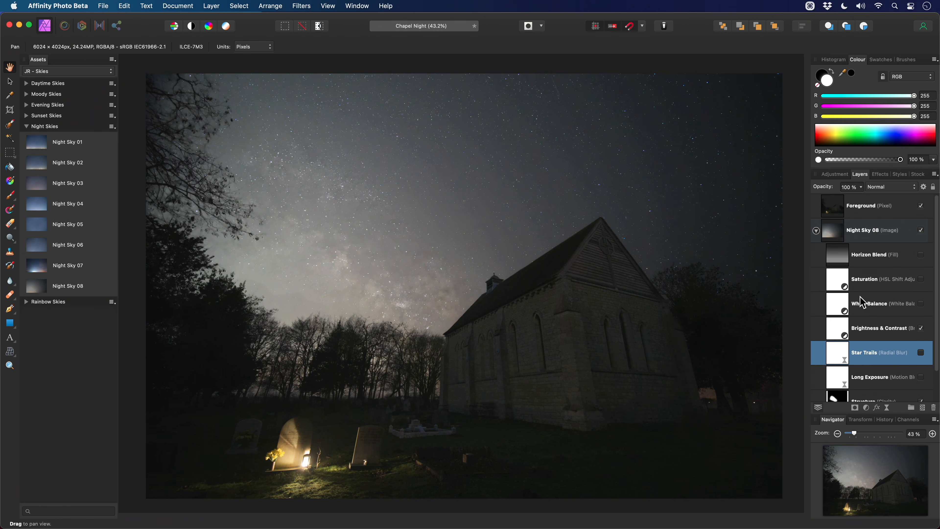
- Add a Curves adjustment and nest it inside the Foreground layer so it affects only the foreground
click(878, 212)
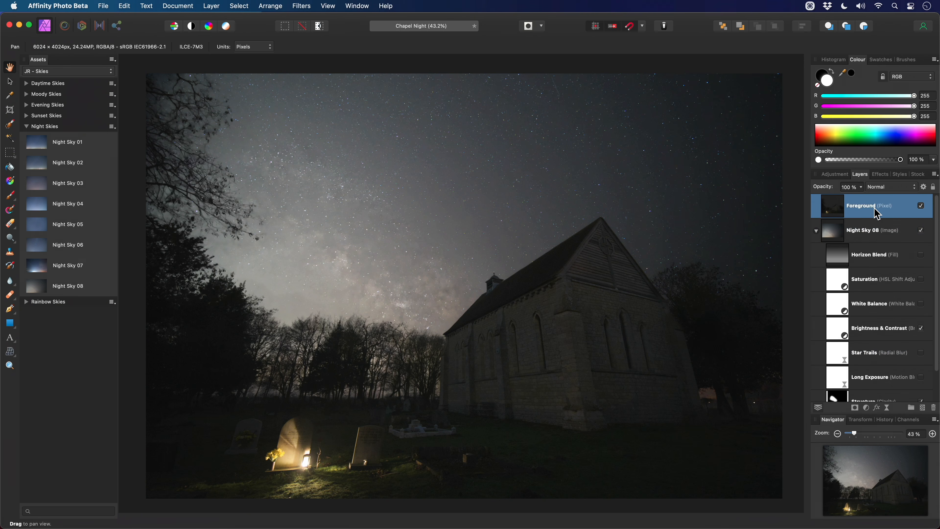
click(210, 6)
mouse_move(274, 145)
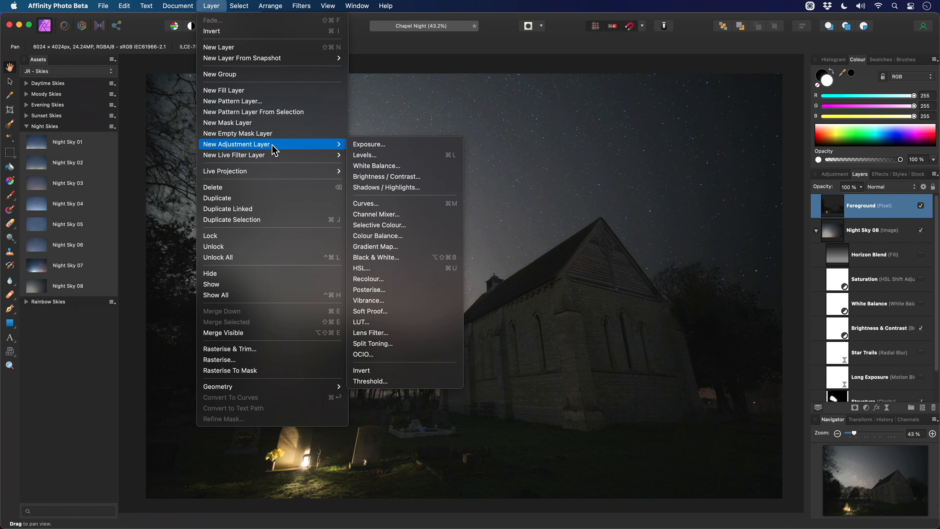
click(429, 209)
drag(834, 207, 883, 241)
- Raise the foreground curve's lower midtones strongly and anchor its deep shadows near X 0.049, Y 0.035 to brighten the chapel
drag(725, 261, 413, 104)
drag(321, 300, 357, 230)
drag(317, 298, 316, 298)
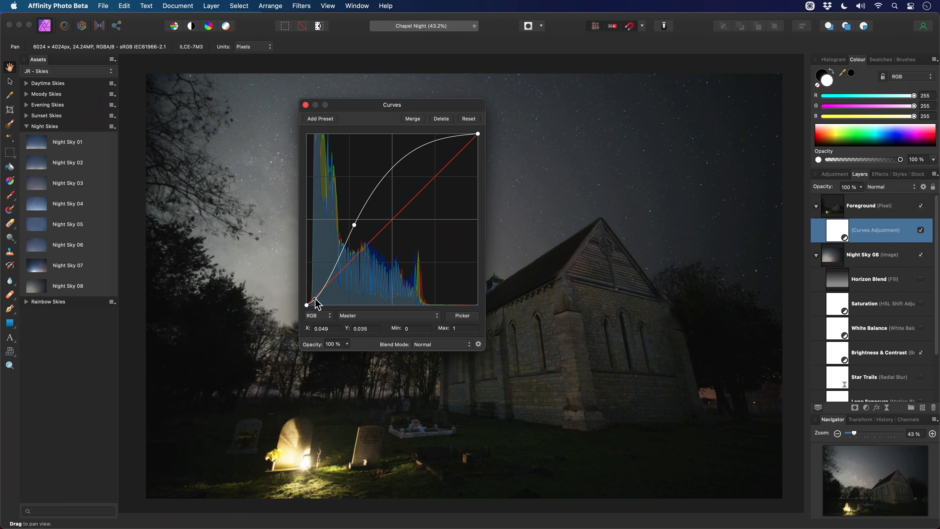
click(305, 104)
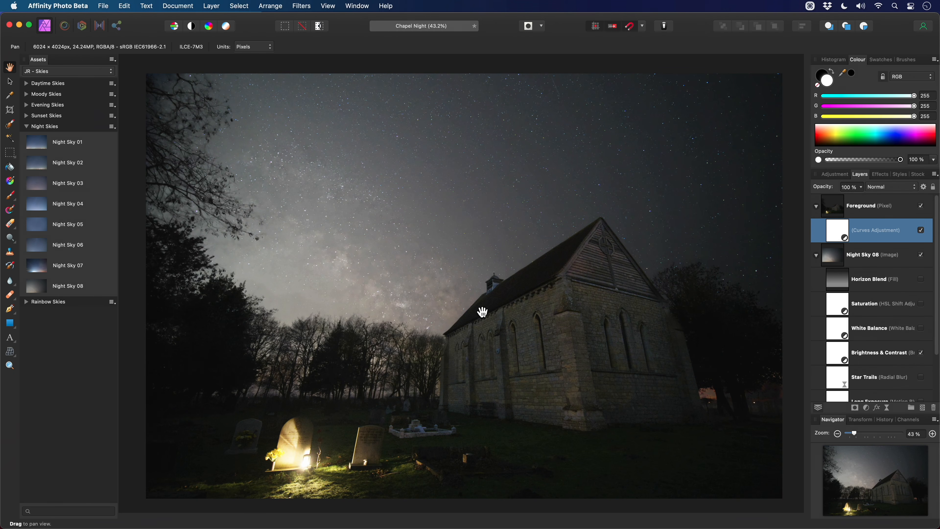
- Close Chapel Night without saving and open the Peaks example from the Examples folder in Finder
key(super+w)
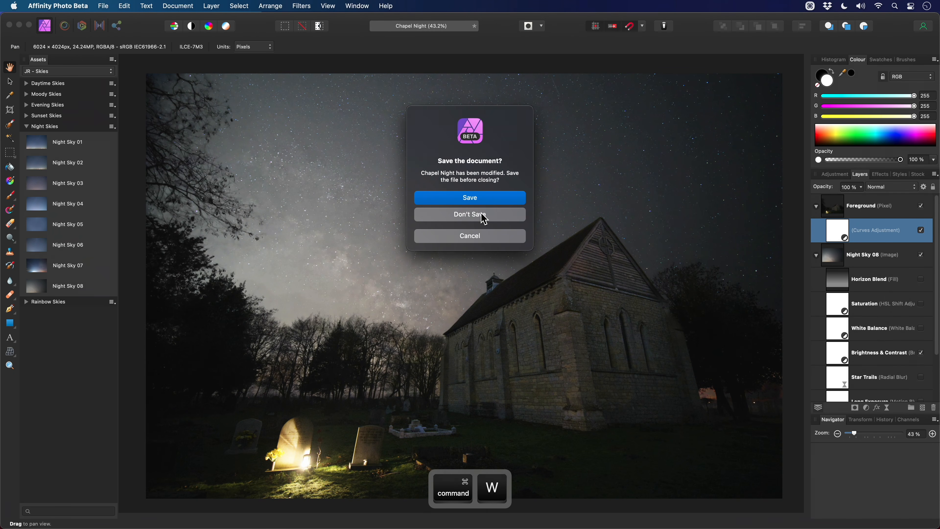
click(481, 214)
key(super+Tab)
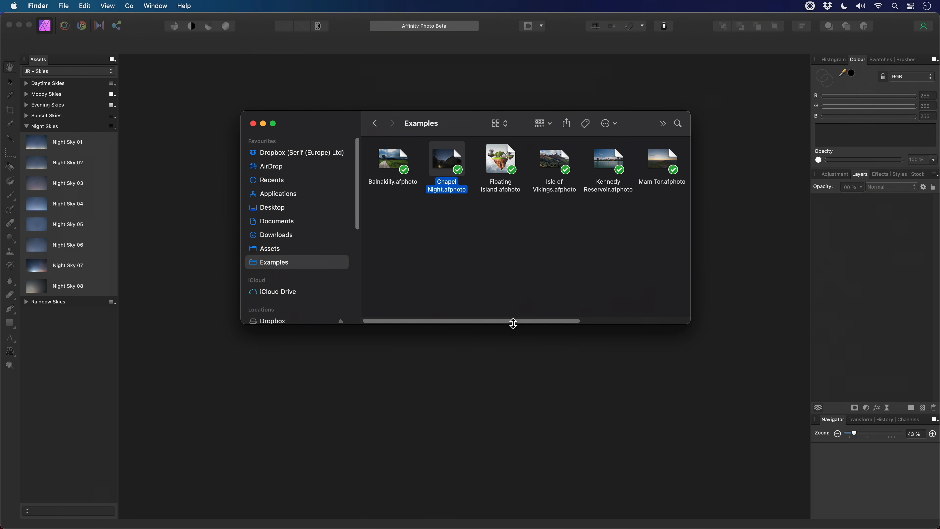
scroll(512, 320, right, 5)
drag(550, 162, 449, 256)
key(super+Tab)
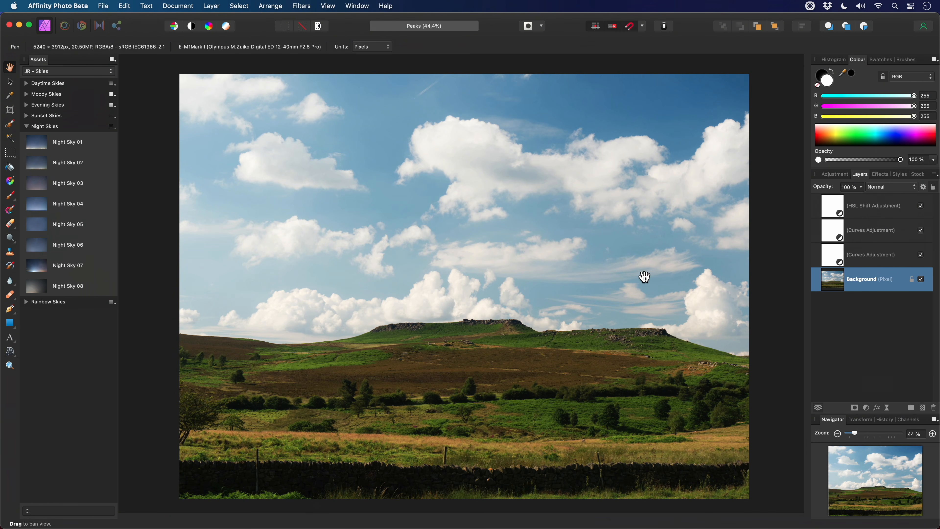
- Select the topmost HSL Shift Adjustment layer and browse the Clouds 1-20 category of the JR - Clouds assets
click(858, 209)
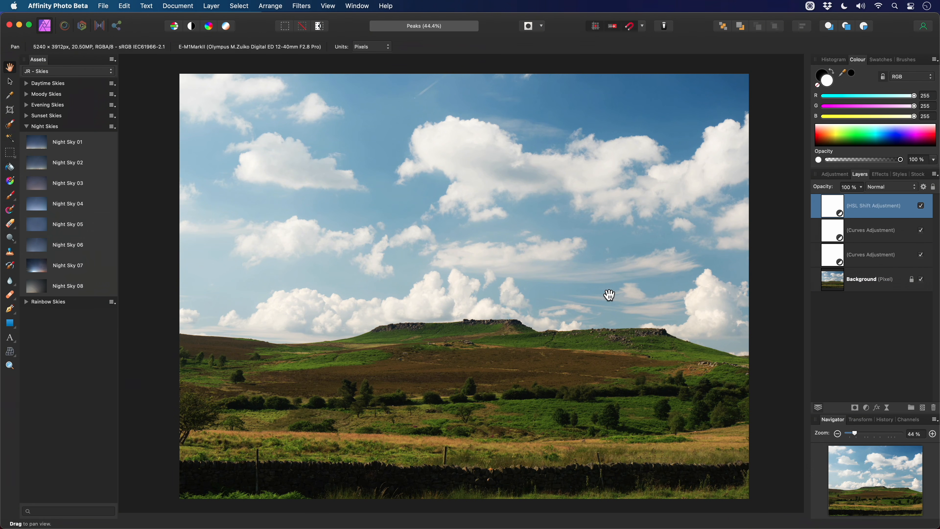
click(84, 73)
click(73, 45)
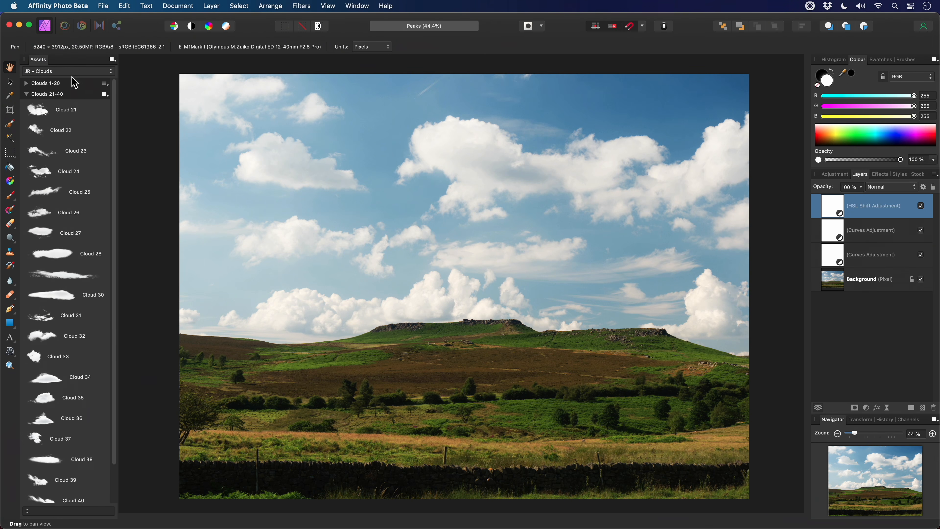
click(61, 94)
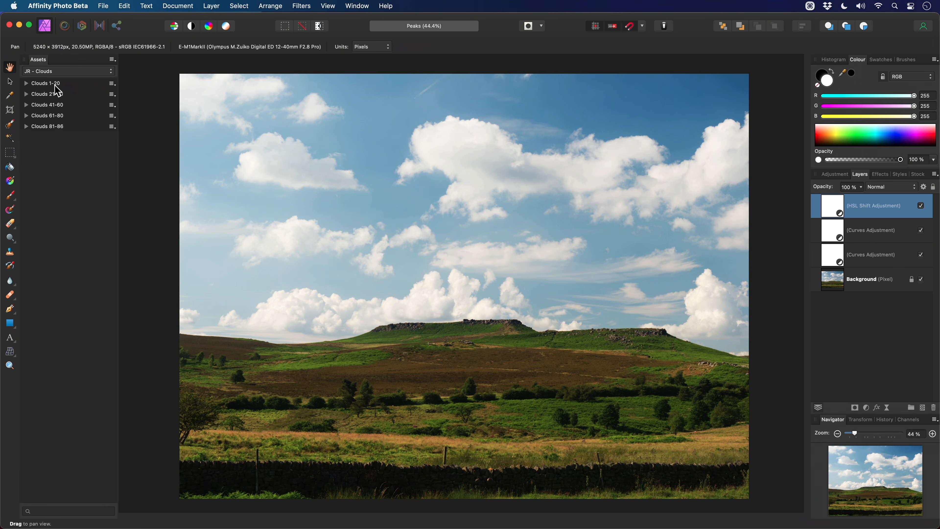
click(57, 83)
scroll(89, 289, down, 3)
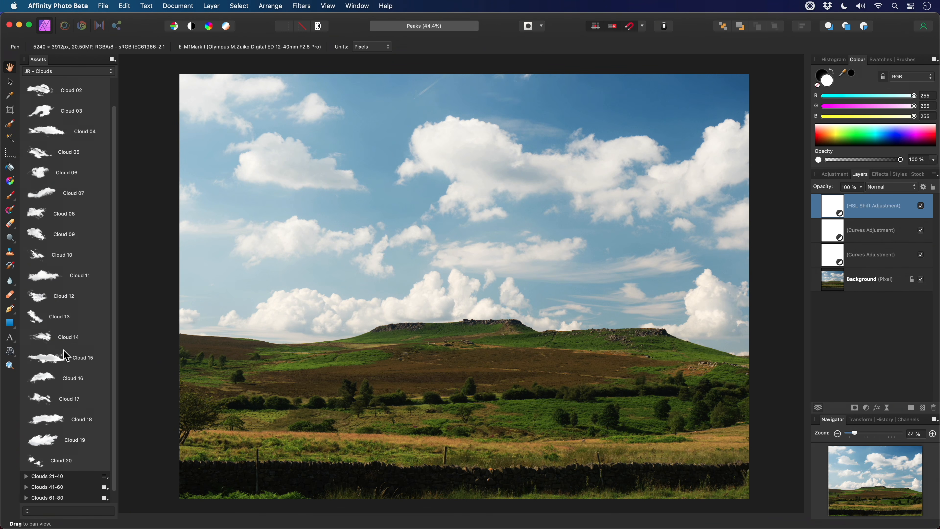
- Add the Cloud 19 asset, scale it to 54%, and place it in the blue gap above the large clouds
drag(50, 446, 592, 97)
alt+scroll(586, 212, up, 6)
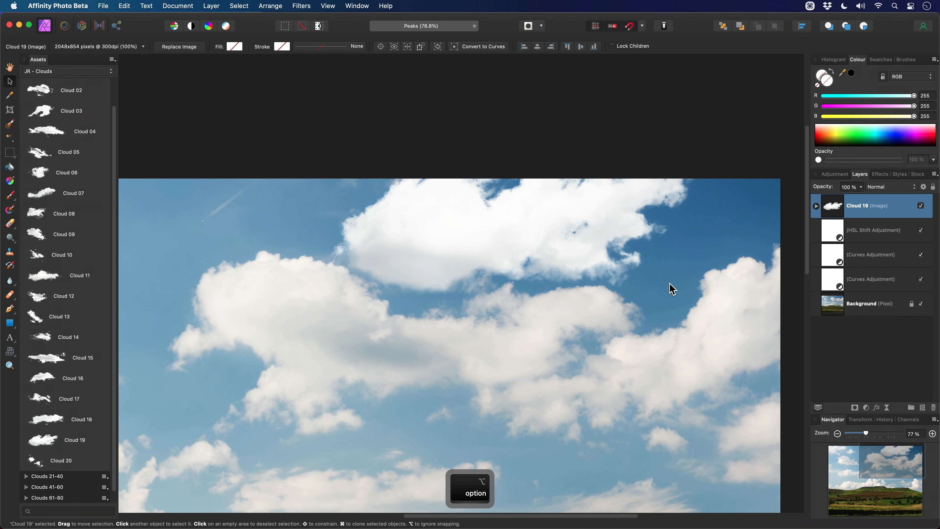
drag(702, 298, 525, 221)
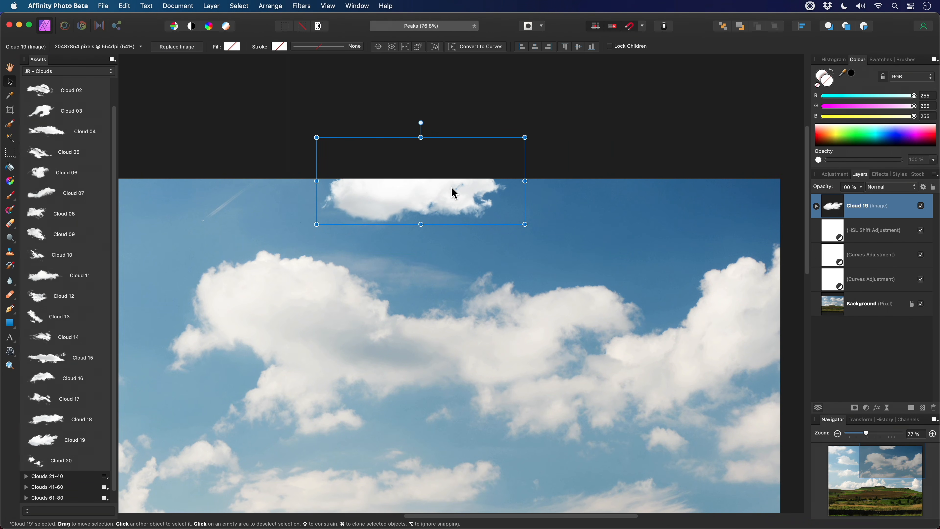
drag(452, 193, 532, 236)
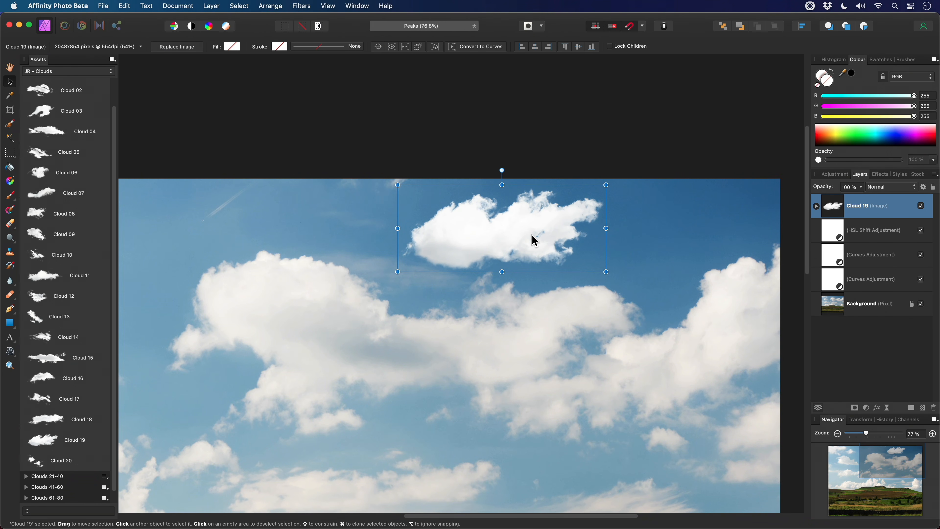
- Enable Cloud 19's Brightness & Contrast adjustment and set Brightness to -22% and Contrast to -100%
scroll(534, 241, down, 4)
scroll(535, 241, left, 4)
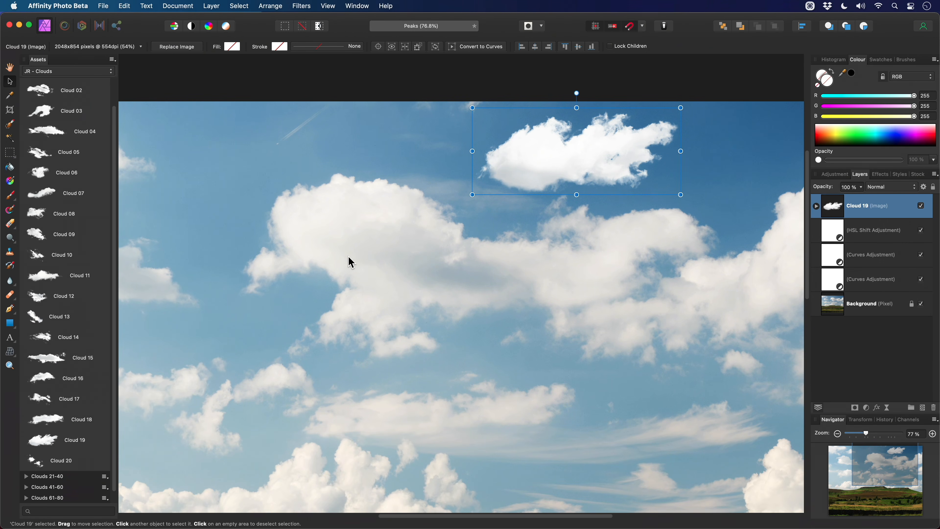
click(817, 206)
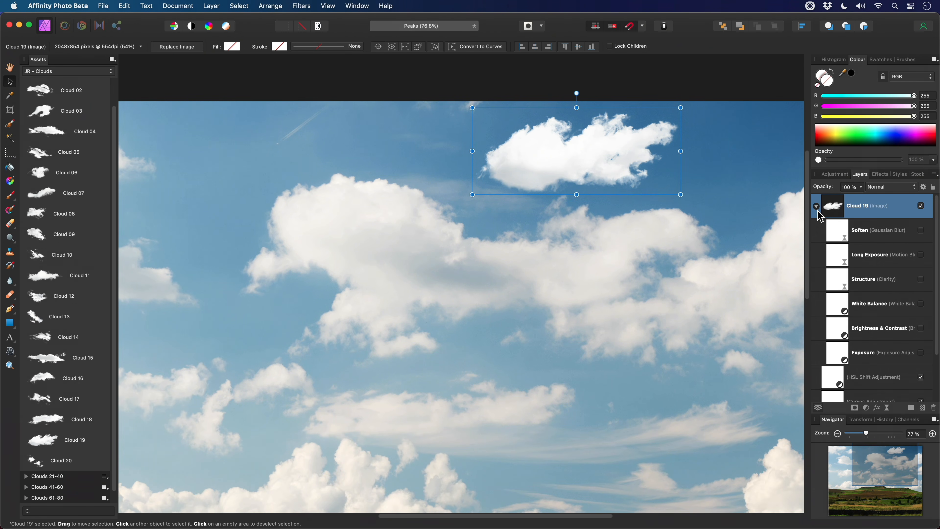
scroll(937, 227, down, 1)
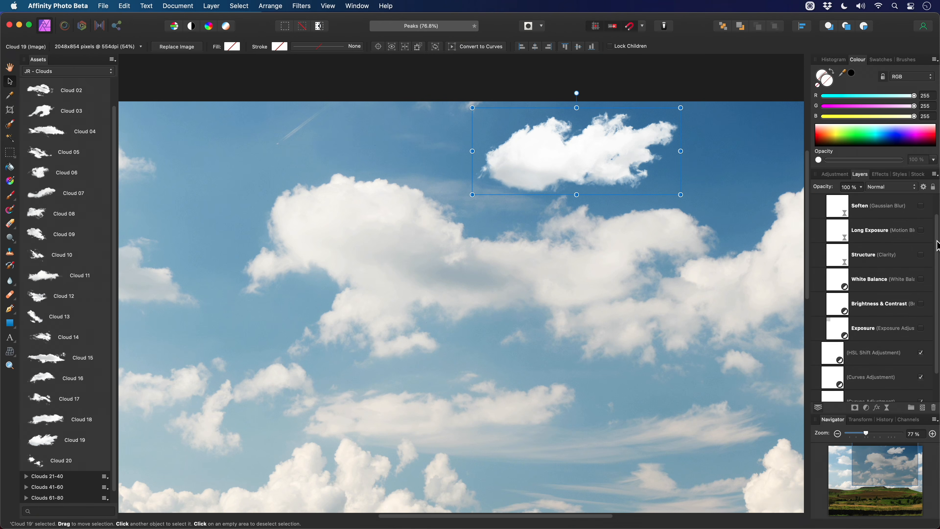
click(897, 303)
click(921, 304)
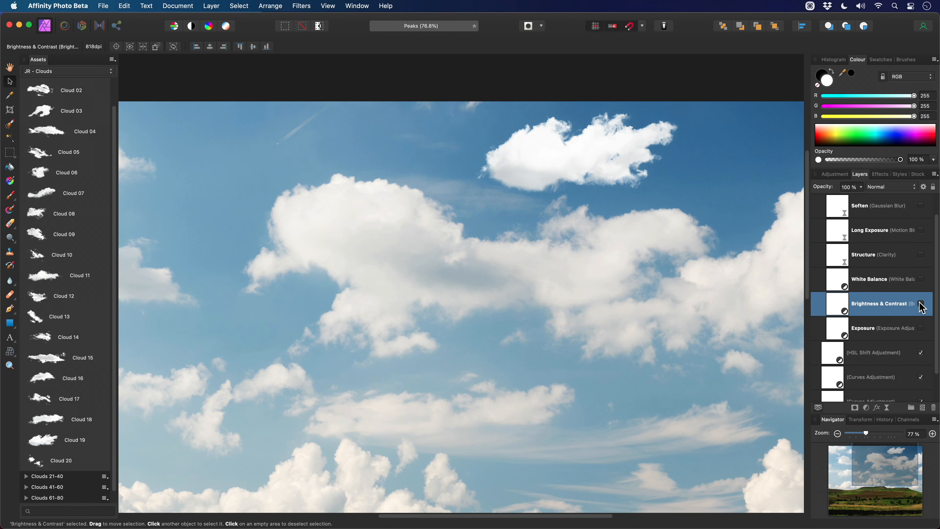
double_click(840, 302)
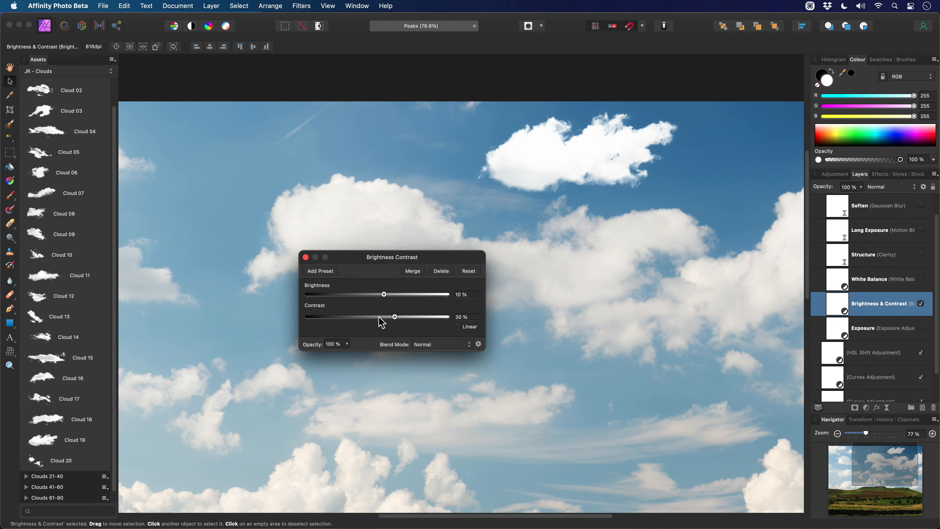
drag(379, 317, 296, 327)
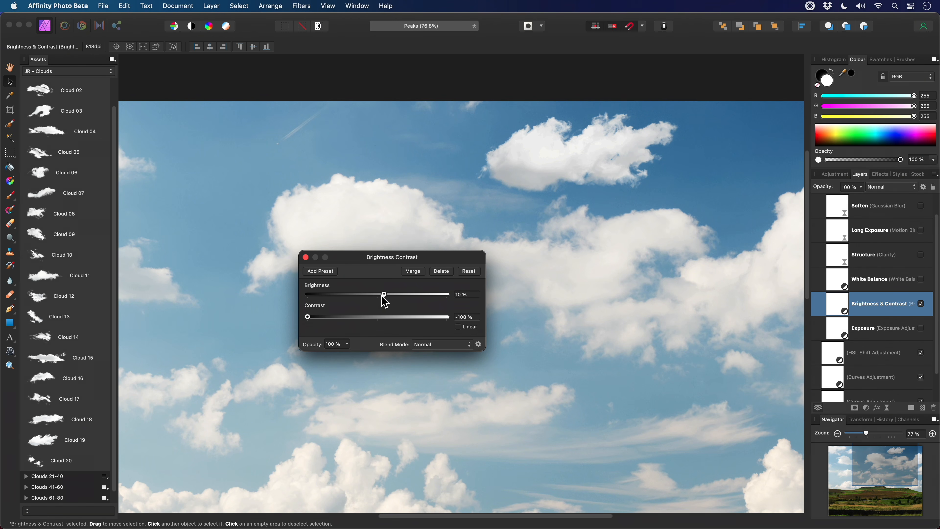
drag(384, 295, 362, 299)
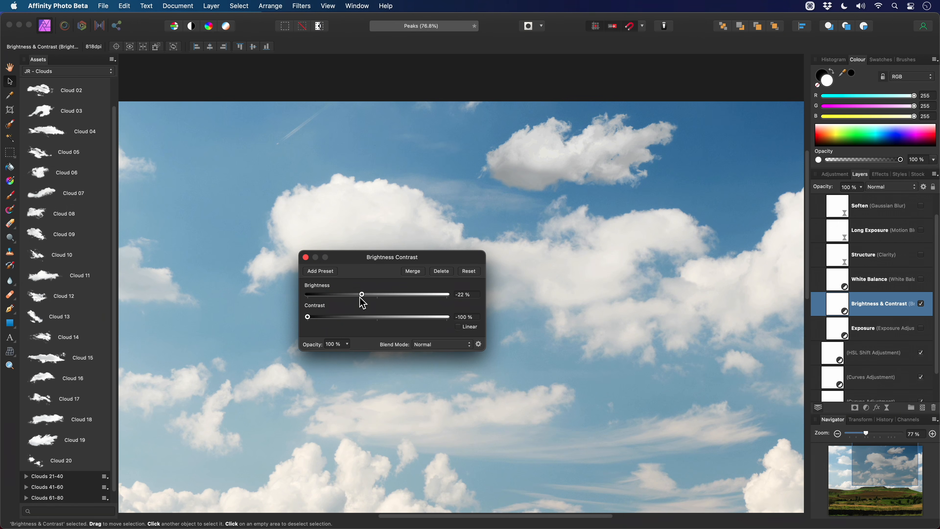
click(306, 257)
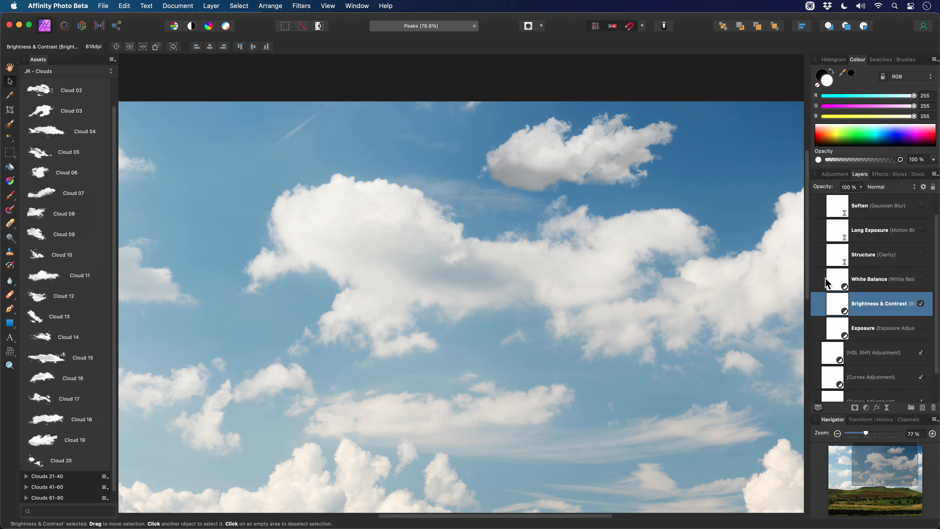
- Enable Cloud 19's White Balance adjustment and shift its white balance slightly cooler
click(870, 285)
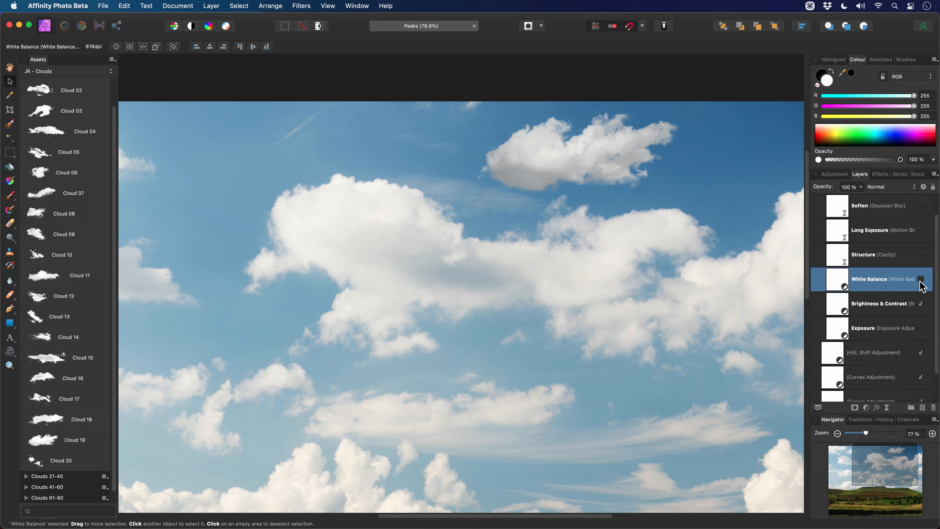
click(921, 281)
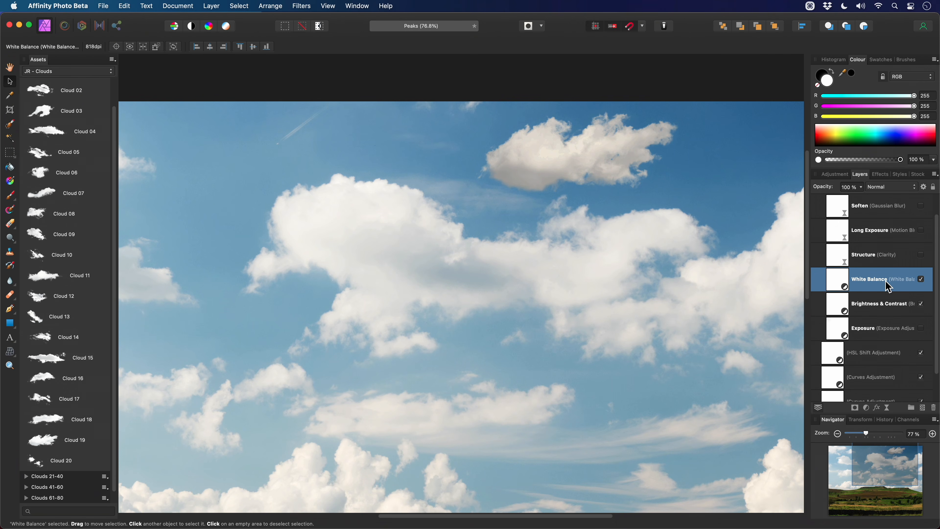
double_click(841, 285)
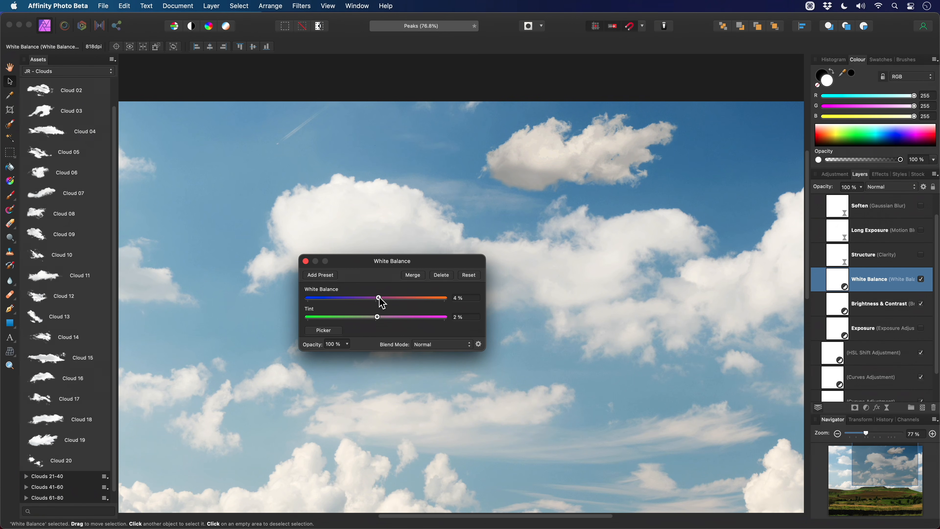
drag(379, 298, 373, 298)
click(305, 261)
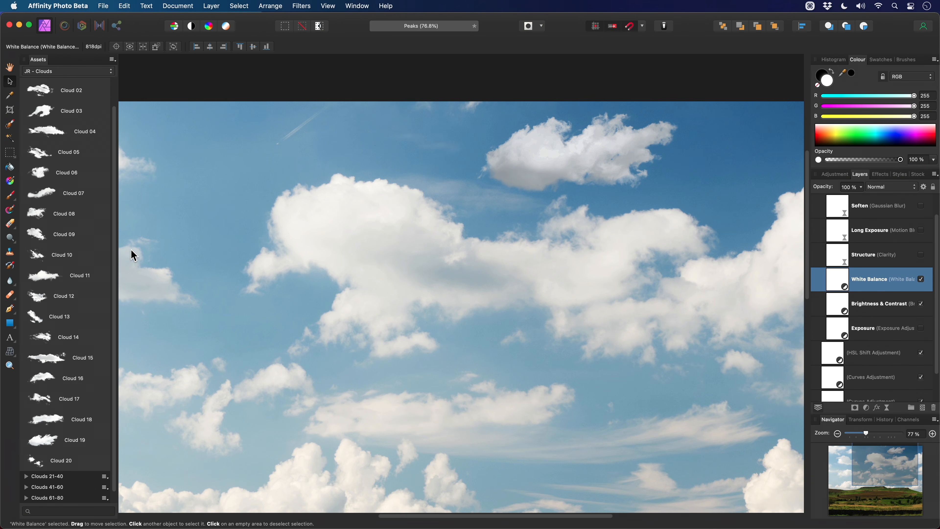
- Collapse the Clouds 1-20 asset category and open the Clouds 61-80 category to find another cloud for the sky
scroll(76, 237, up, 2)
click(51, 85)
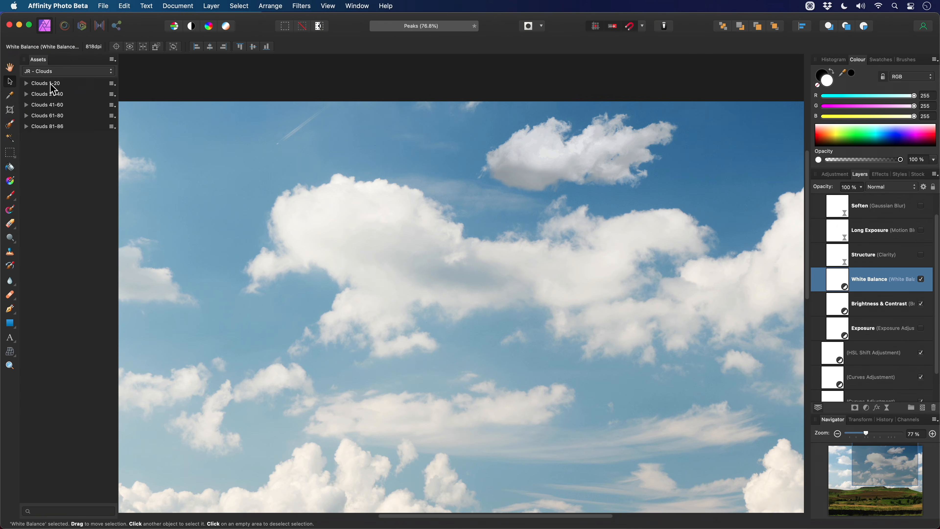
click(52, 118)
scroll(331, 288, down, 4)
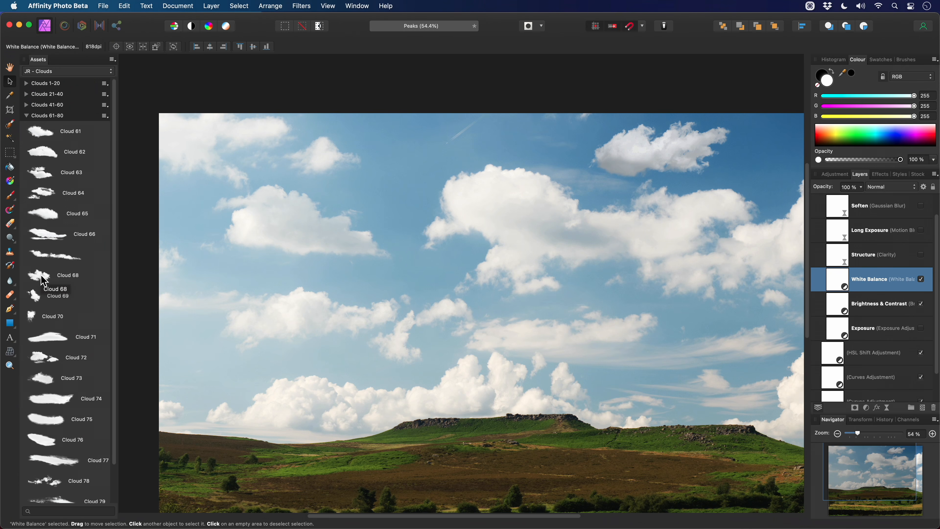
drag(42, 277, 414, 186)
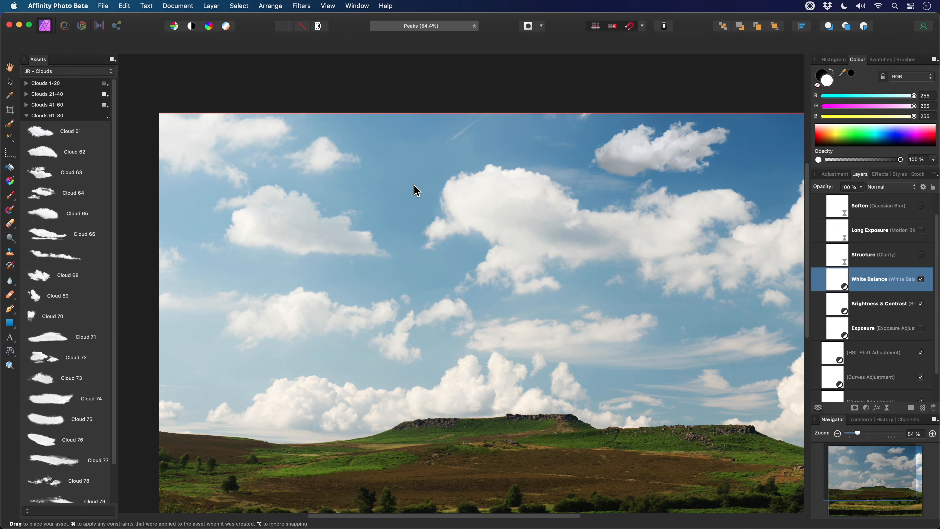
mouse_move(413, 186)
mouse_down()
mouse_move(403, 178)
mouse_move(416, 181)
mouse_move(410, 201)
mouse_up()
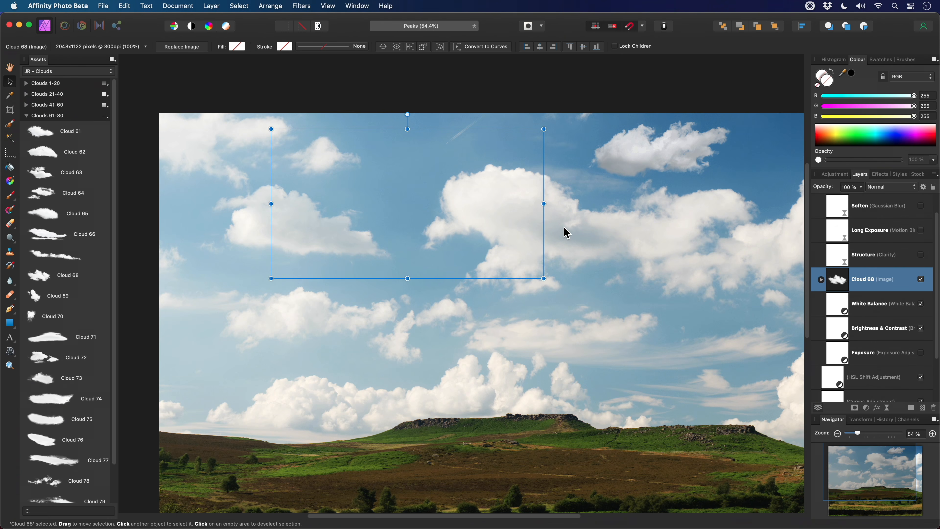
scroll(562, 230, right, 2)
scroll(925, 274, up, 3)
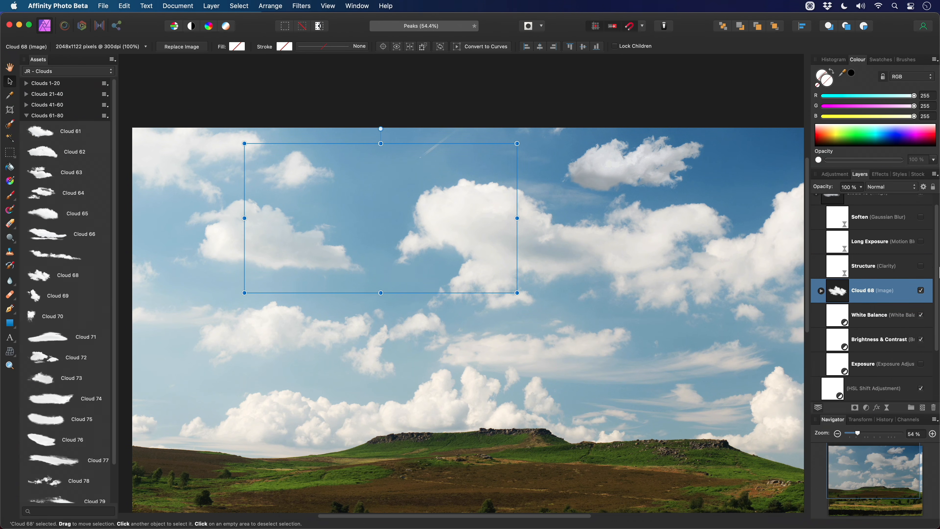
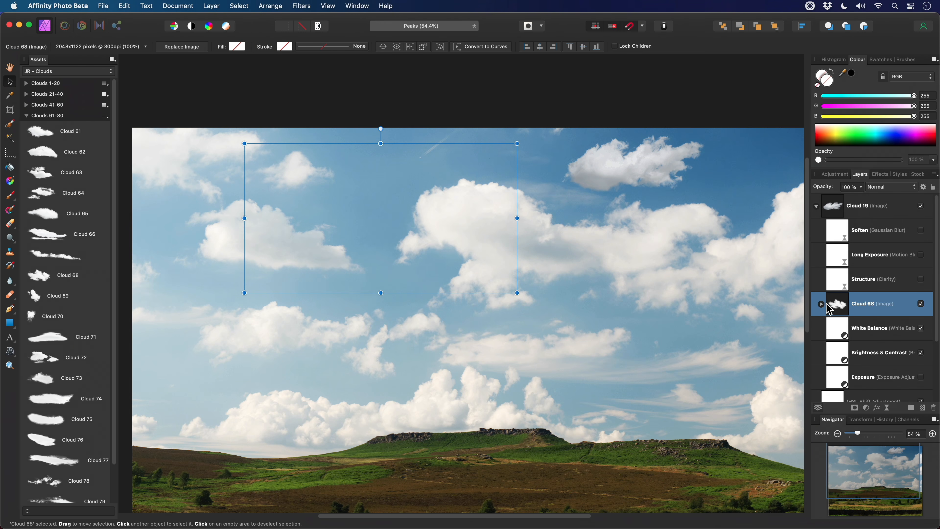
drag(837, 308, 826, 197)
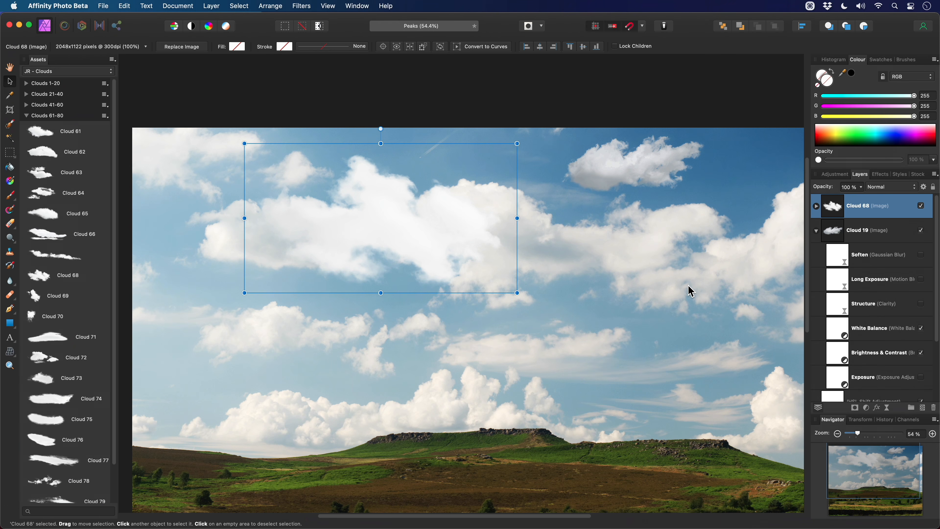
key(BackSpace)
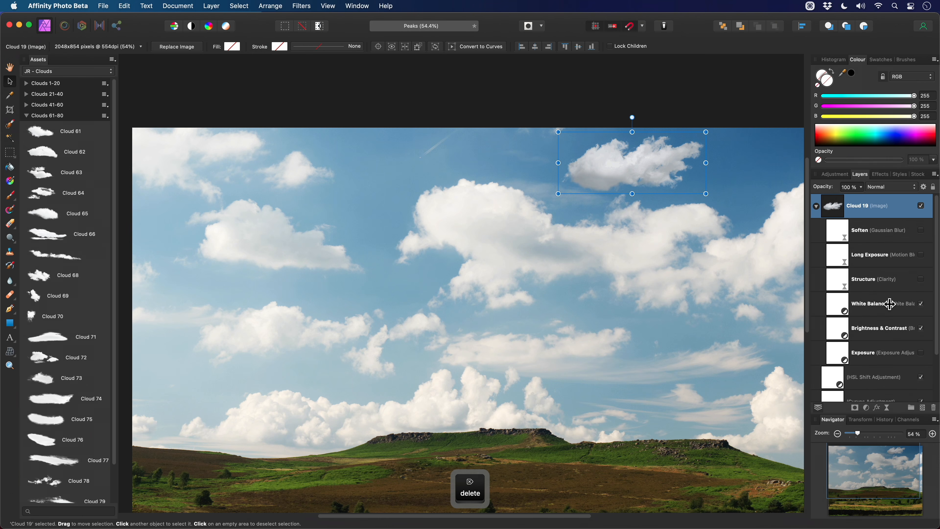
- Collapse and select the Cloud 19 parent layer, and add the Cloud 68 asset above it
click(890, 304)
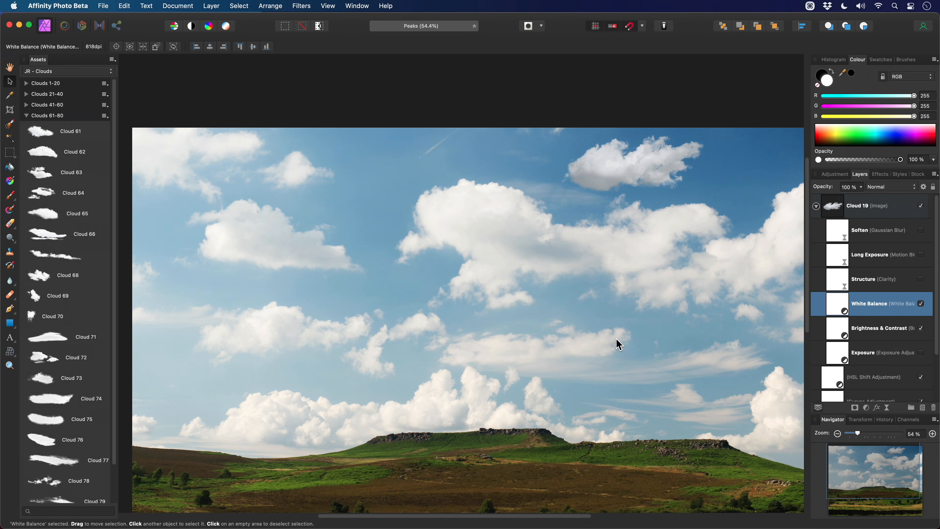
click(817, 207)
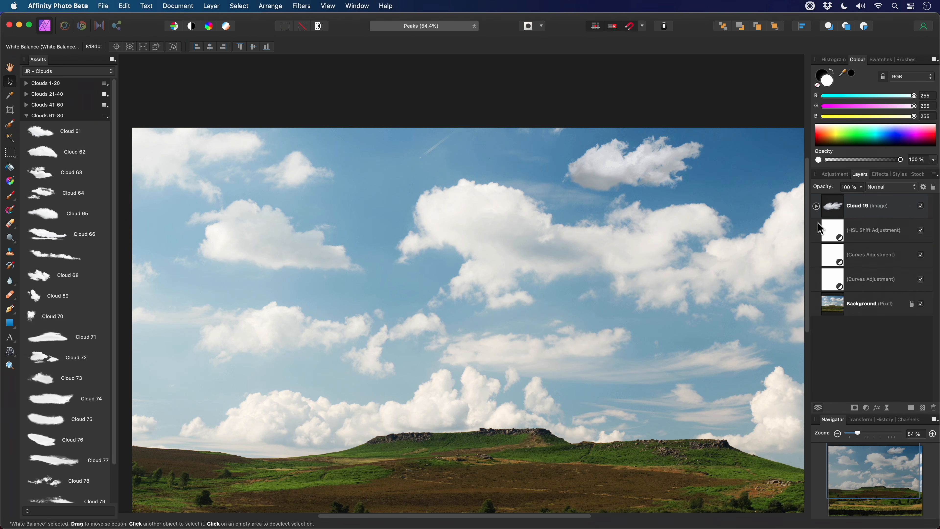
click(890, 213)
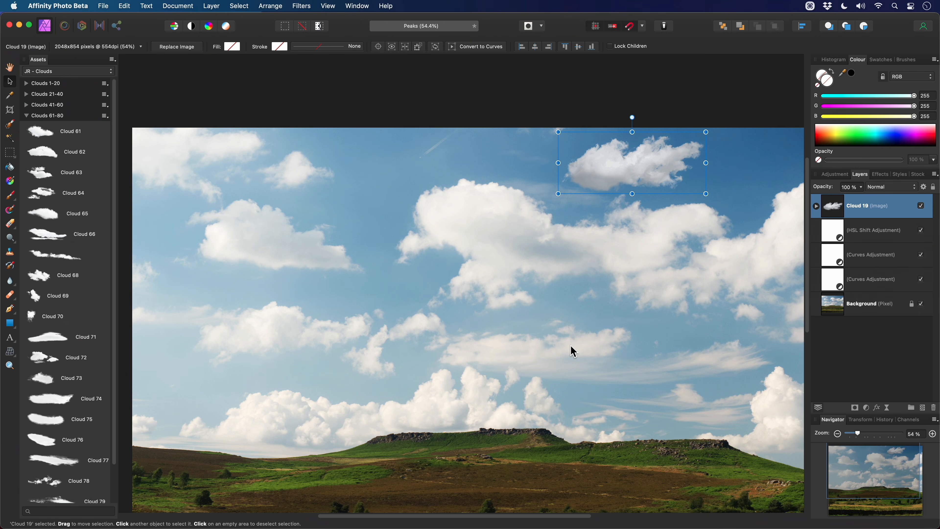
drag(56, 277, 391, 193)
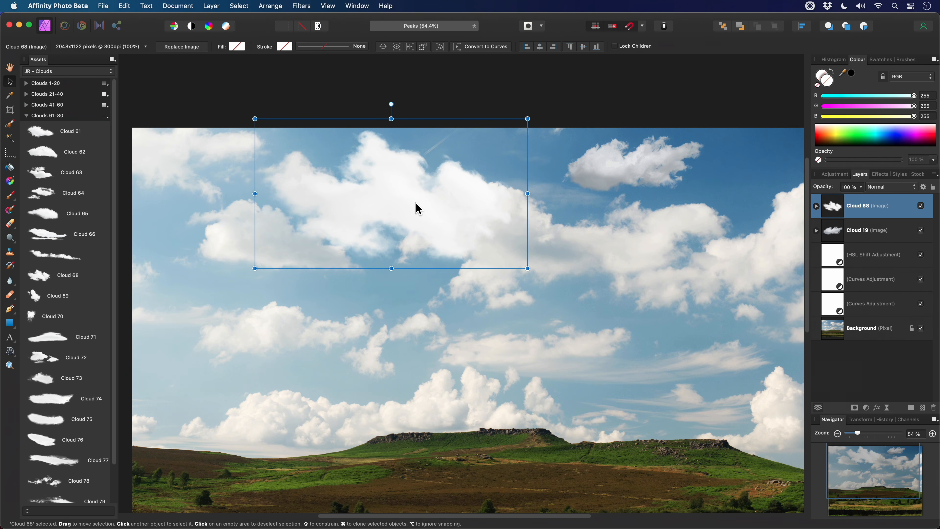
- Scale Cloud 68 to 36% and place it in the upper blue sky beside the vapour trail
drag(528, 268, 445, 220)
drag(398, 202, 375, 208)
scroll(388, 209, up, 5)
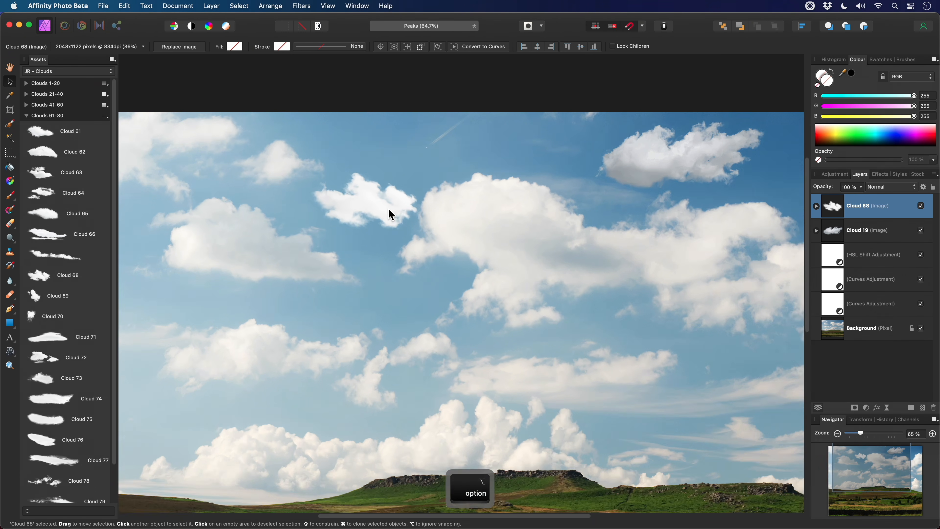
scroll(447, 237, up, 2)
drag(436, 225, 453, 161)
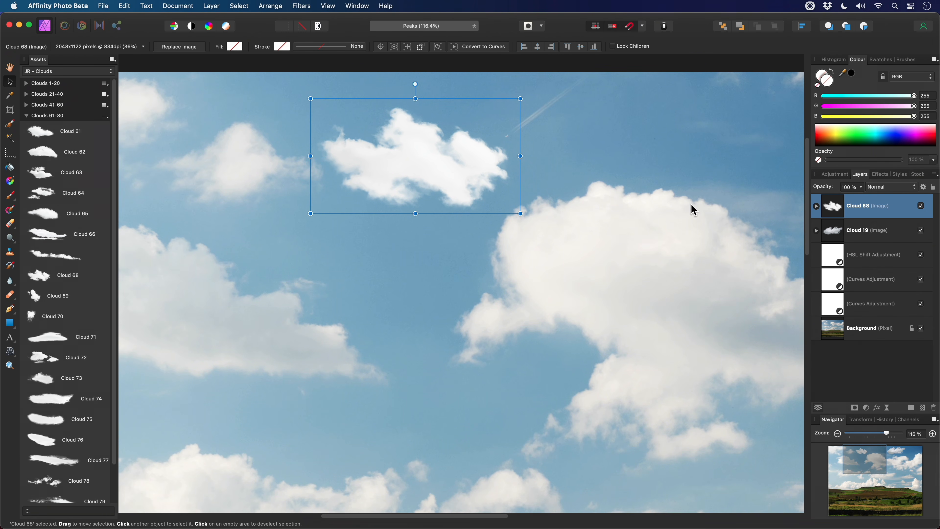
- Enable Cloud 68's Brightness & Contrast adjustment, set Contrast to -100% and lower Brightness slightly
click(816, 206)
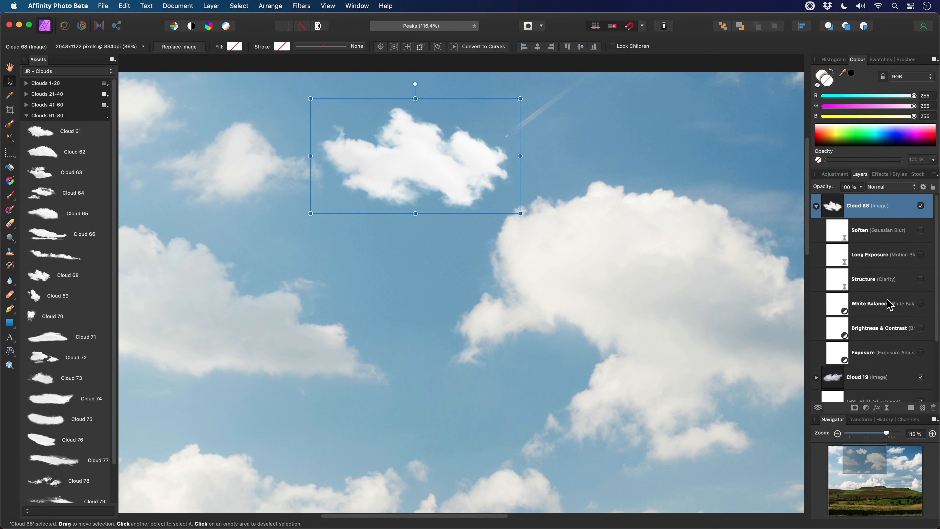
click(893, 328)
click(921, 329)
double_click(834, 332)
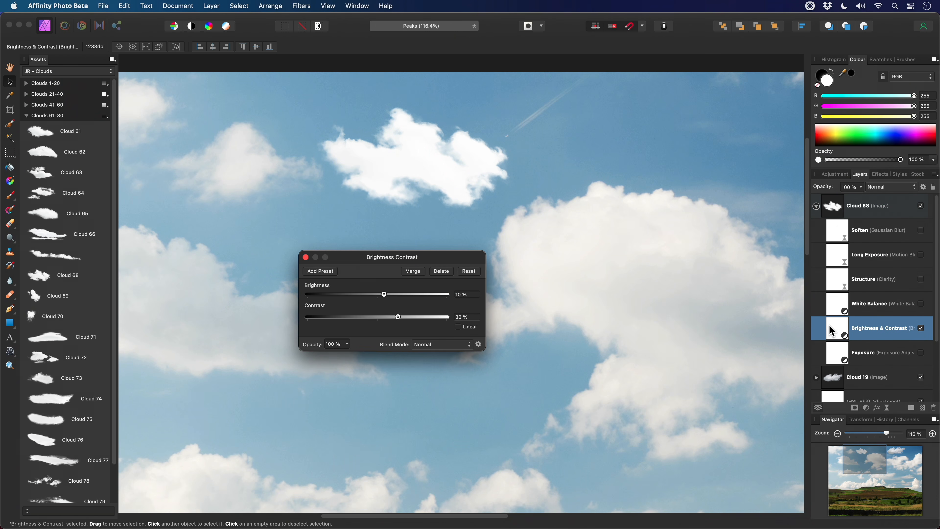
drag(398, 318, 280, 319)
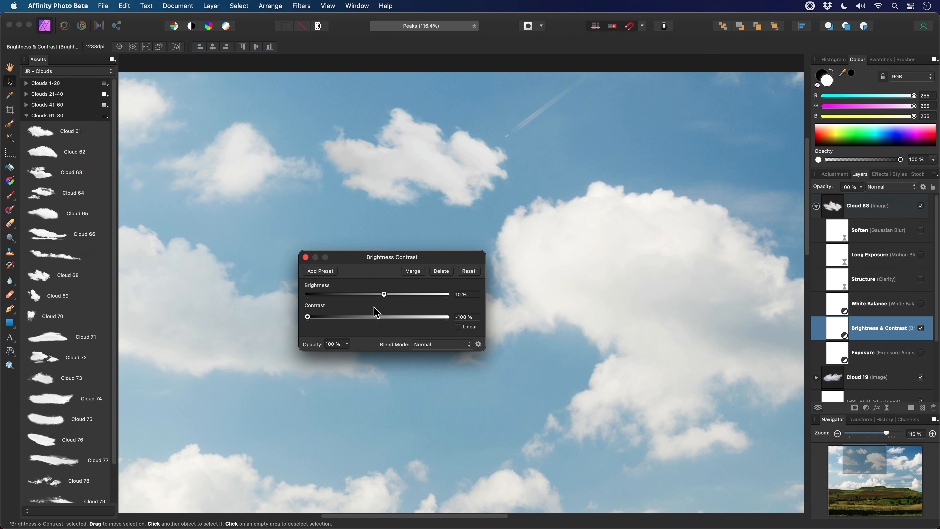
mouse_move(384, 296)
mouse_down()
mouse_move(348, 295)
mouse_move(372, 298)
mouse_up()
click(305, 257)
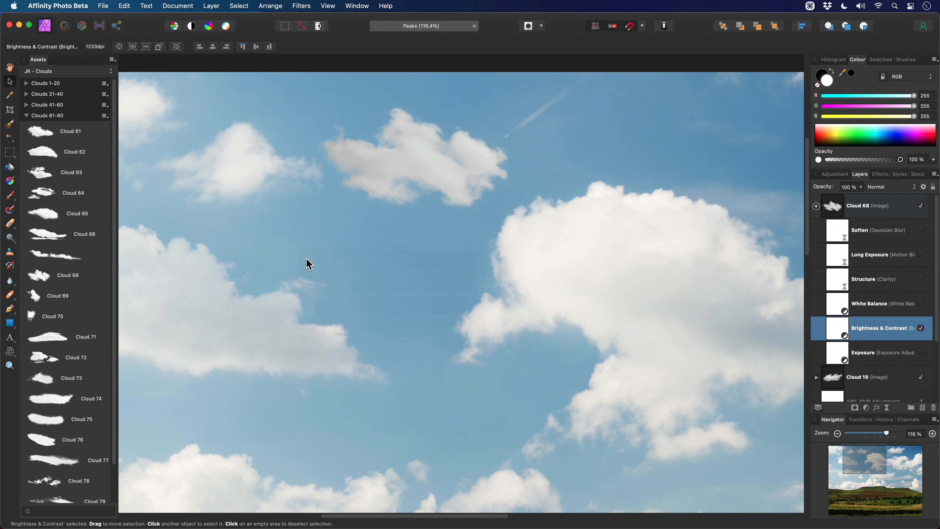
- Enable Cloud 68's White Balance adjustment and shift its white balance slightly cooler
click(884, 308)
click(920, 303)
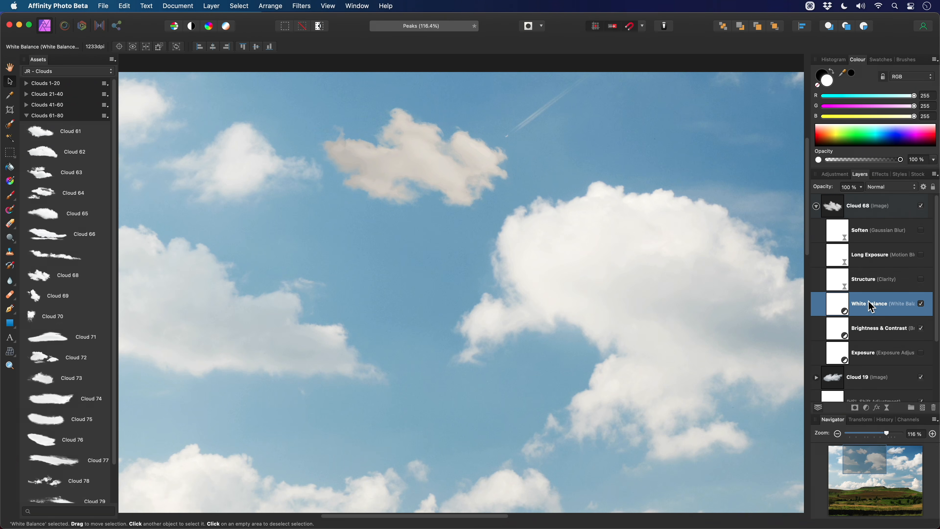
double_click(842, 309)
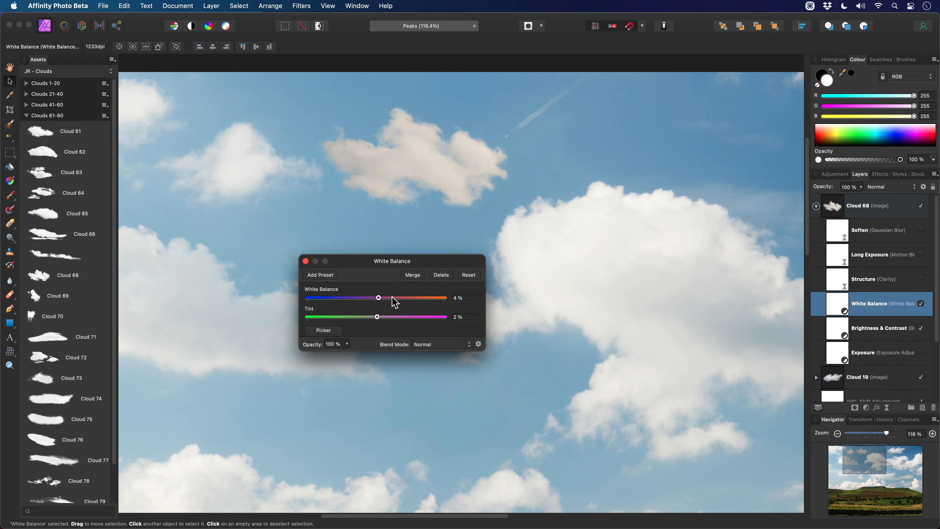
drag(392, 300, 376, 305)
click(305, 261)
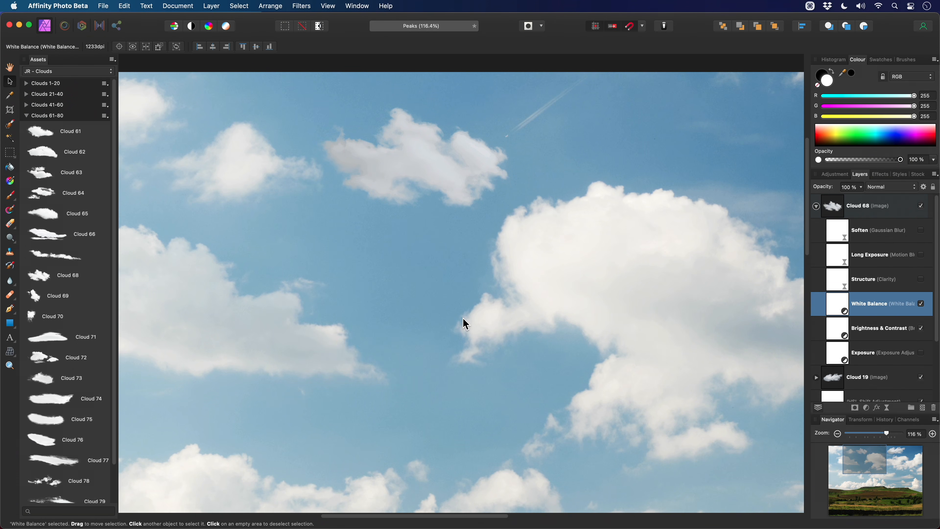
- Select and collapse the Cloud 68 layer, and open the Light Rays (Landscape) category of the JR - Light assets
key(super+0)
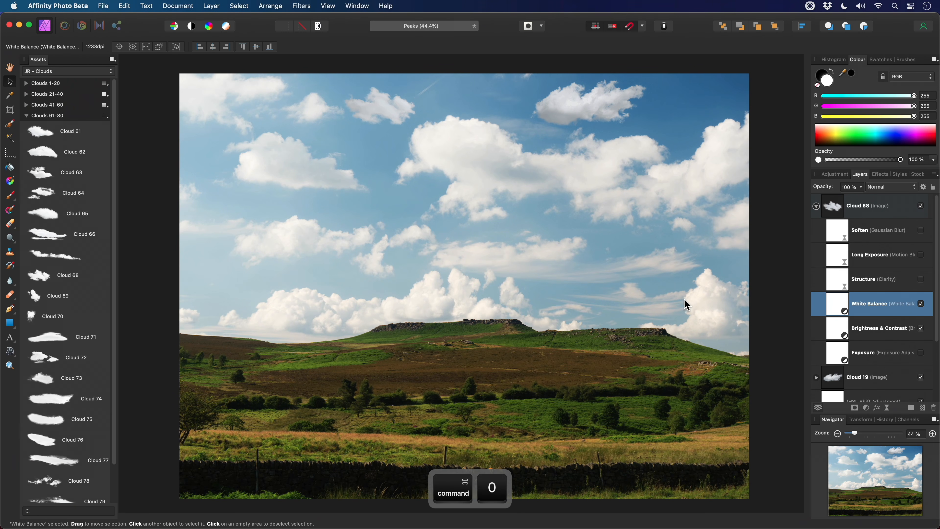
click(861, 204)
click(816, 206)
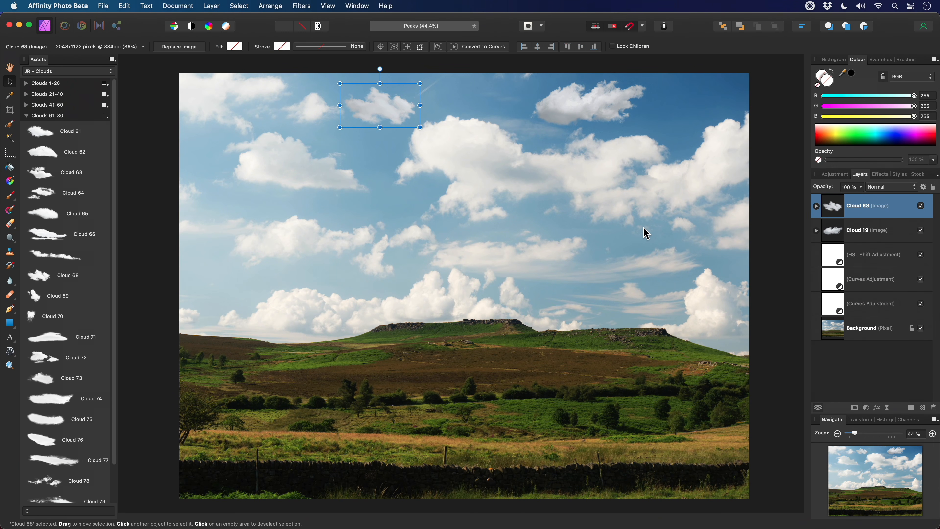
click(106, 71)
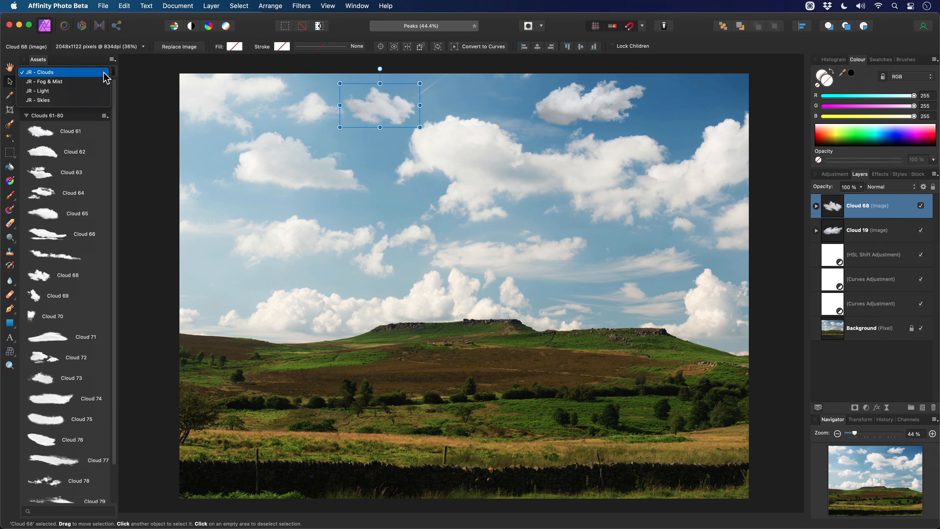
click(96, 93)
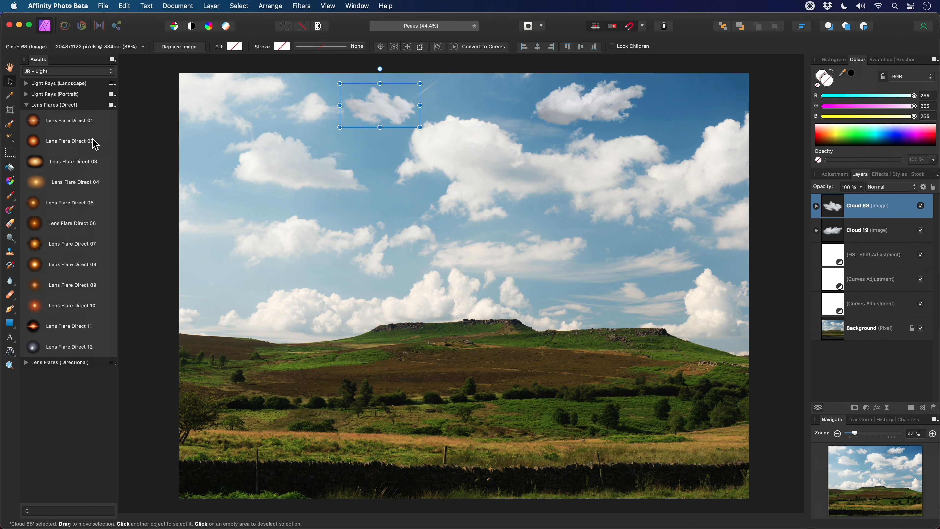
click(55, 105)
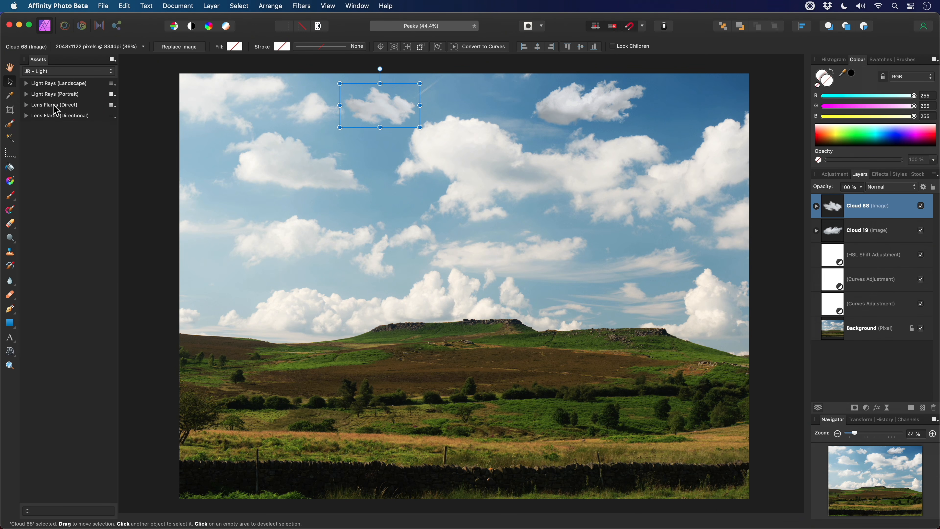
click(43, 84)
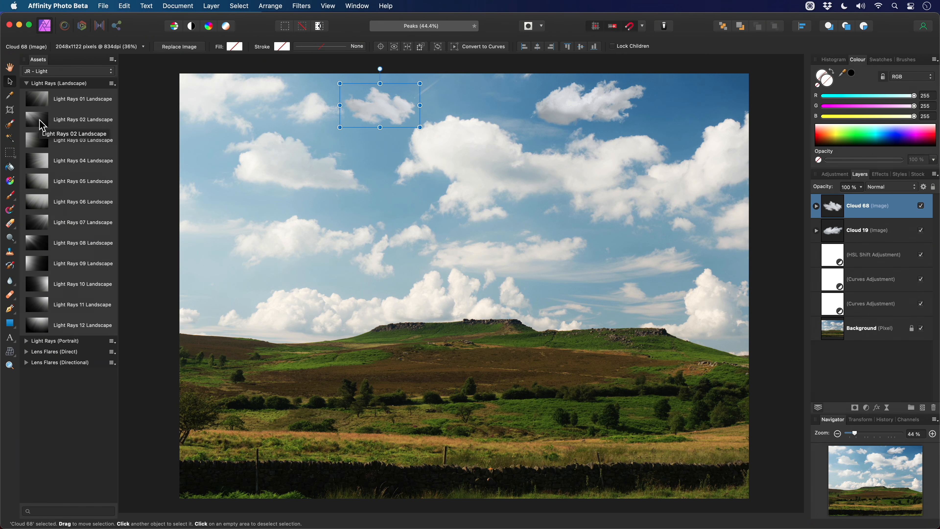
- Add the Light Rays 02 Landscape asset, stretch it across the image's full width down to the stone wall, and set its opacity to 80%
drag(40, 123, 396, 217)
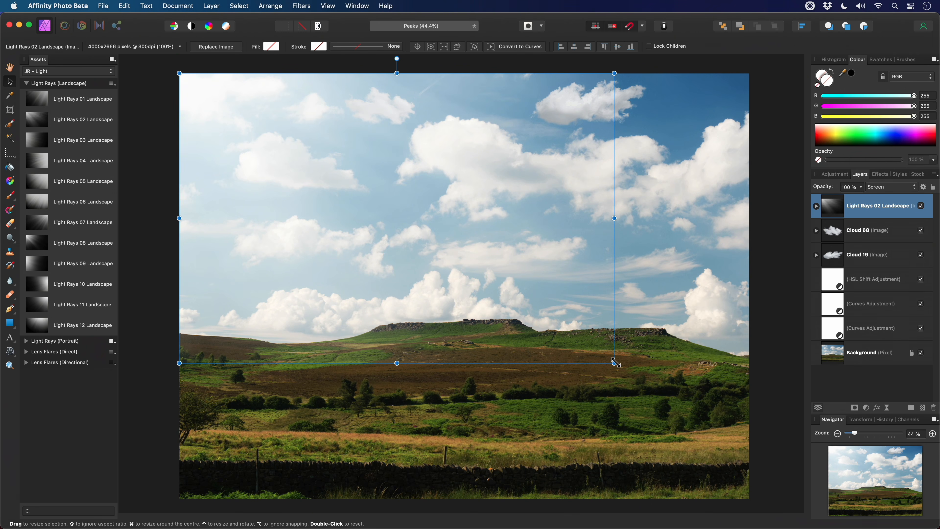
drag(614, 363, 751, 474)
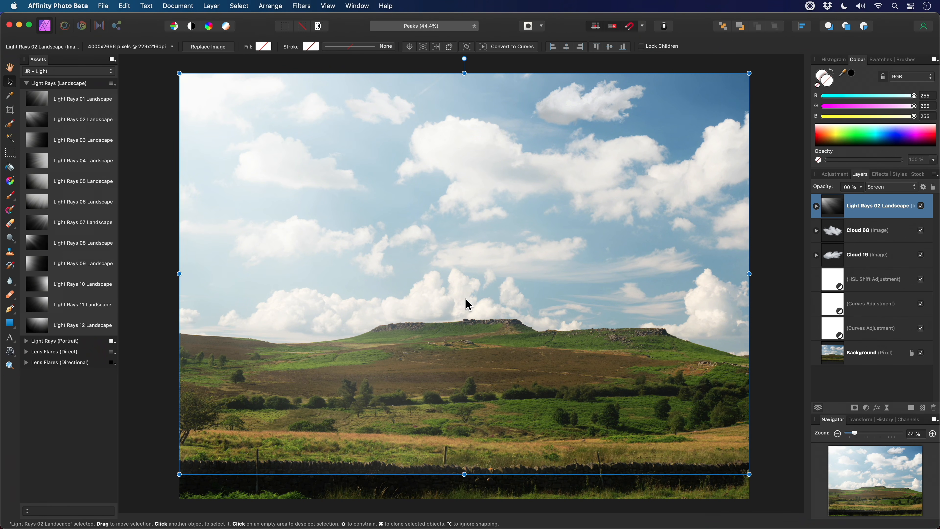
key(h)
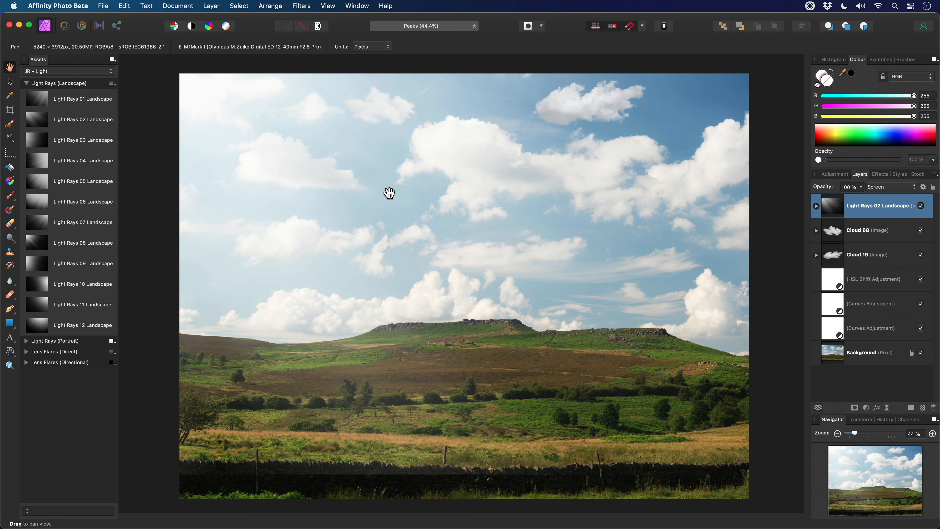
key(8)
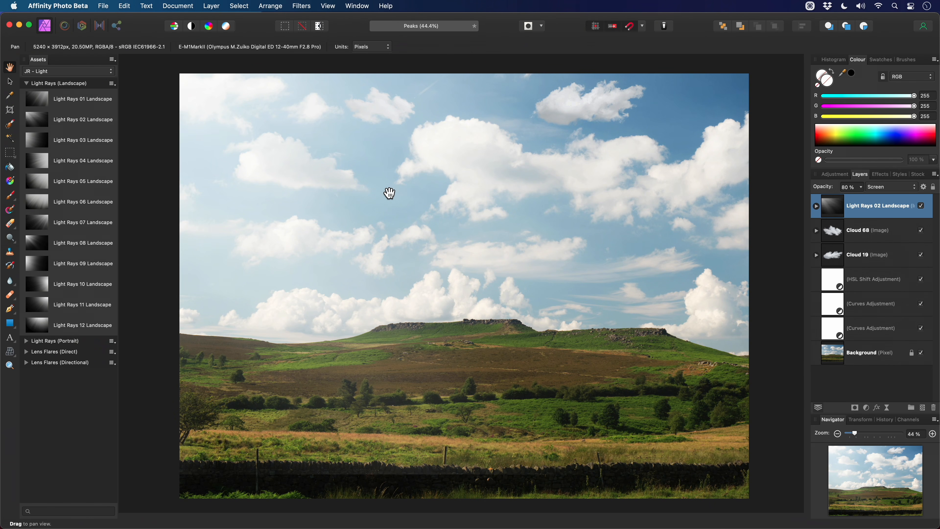
- Close the Peaks document without saving and open Mam Tor.afphoto from the Examples folder in Finder
key(super)
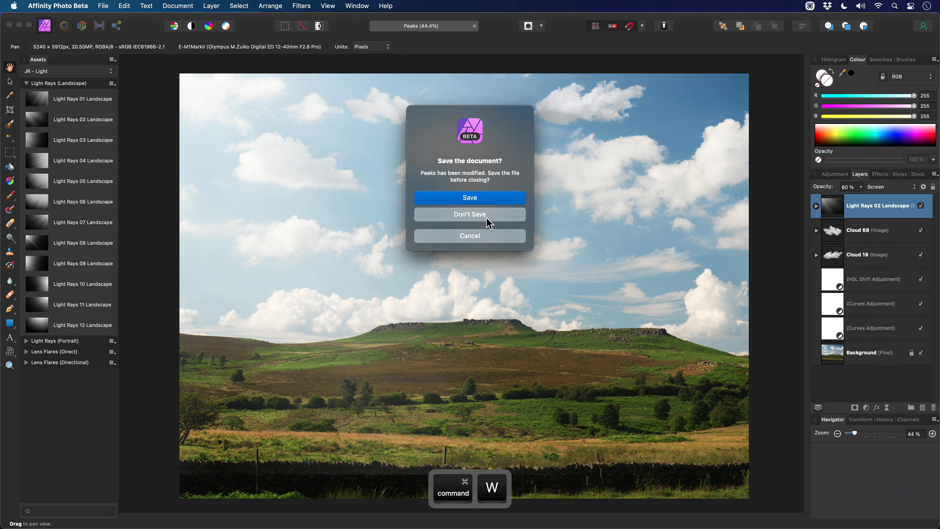
click(478, 213)
key(super+Tab)
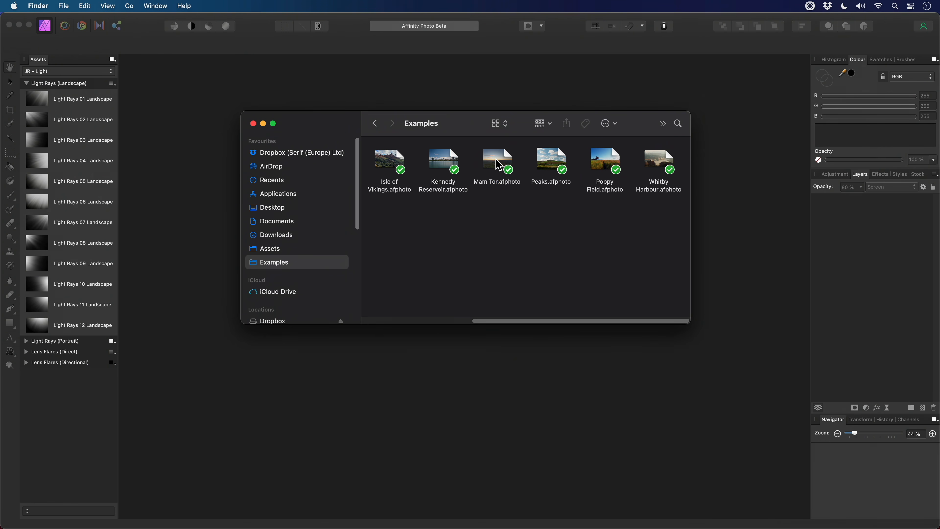
drag(494, 187, 523, 251)
key(super+Tab)
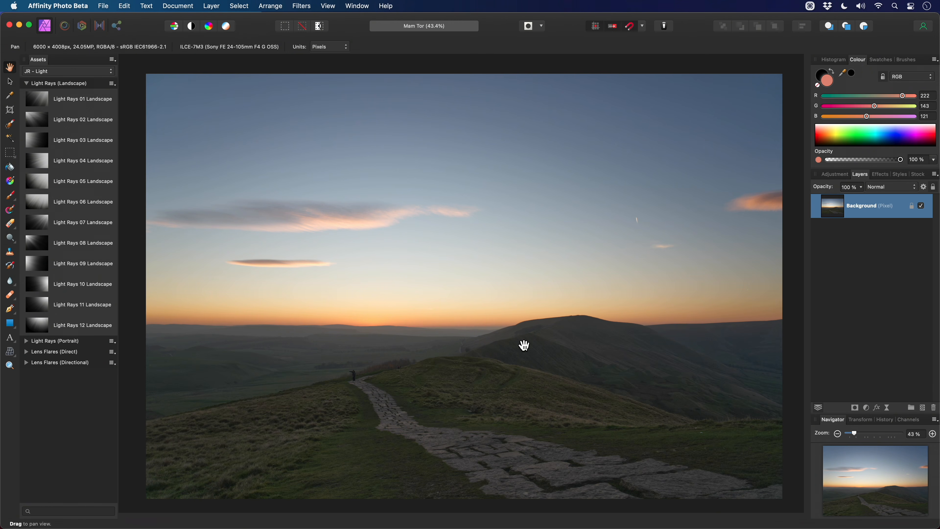
- Select all the land below the horizon with the Selection Brush and open the selection for refinement
key(w)
mouse_move(521, 385)
mouse_down()
mouse_move(624, 374)
mouse_move(549, 394)
mouse_move(362, 415)
mouse_move(355, 375)
mouse_move(603, 384)
mouse_move(539, 378)
mouse_move(614, 471)
mouse_up()
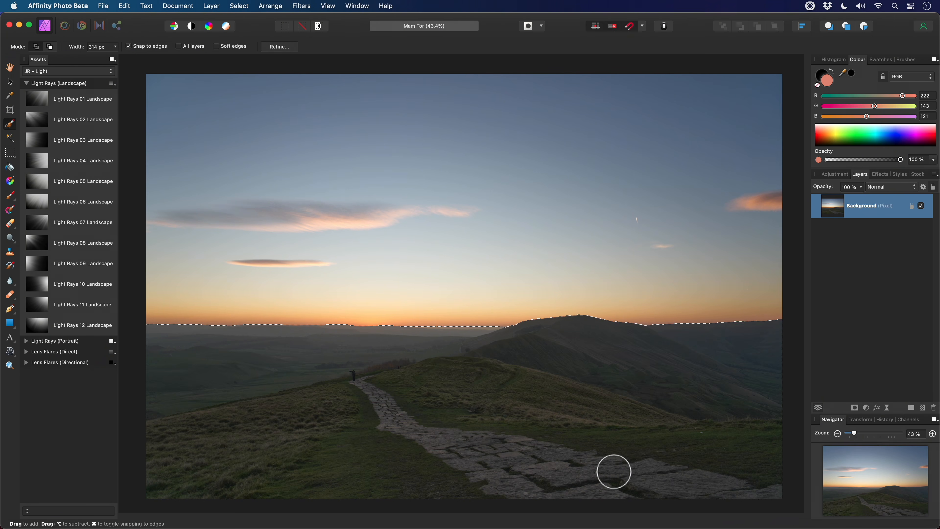
click(287, 47)
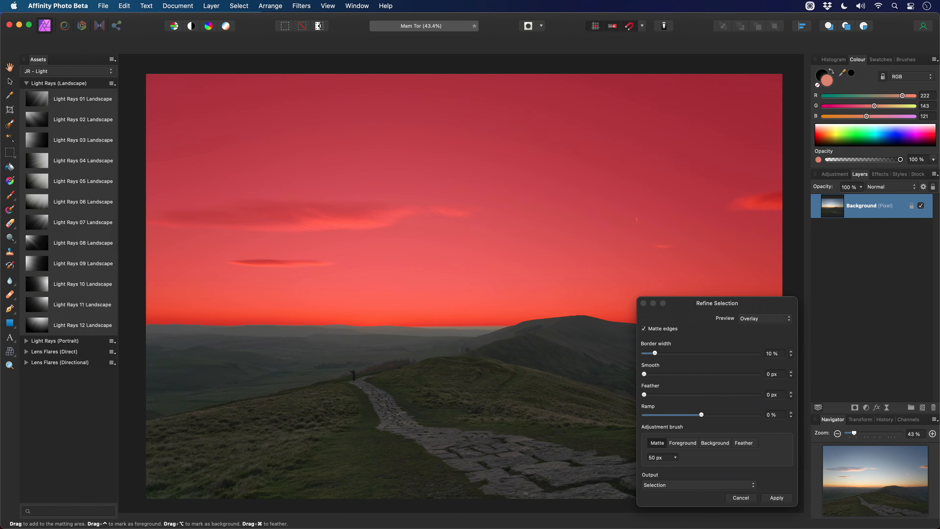
- Output the refined selection as a new layer and rename that layer Foreground
click(696, 489)
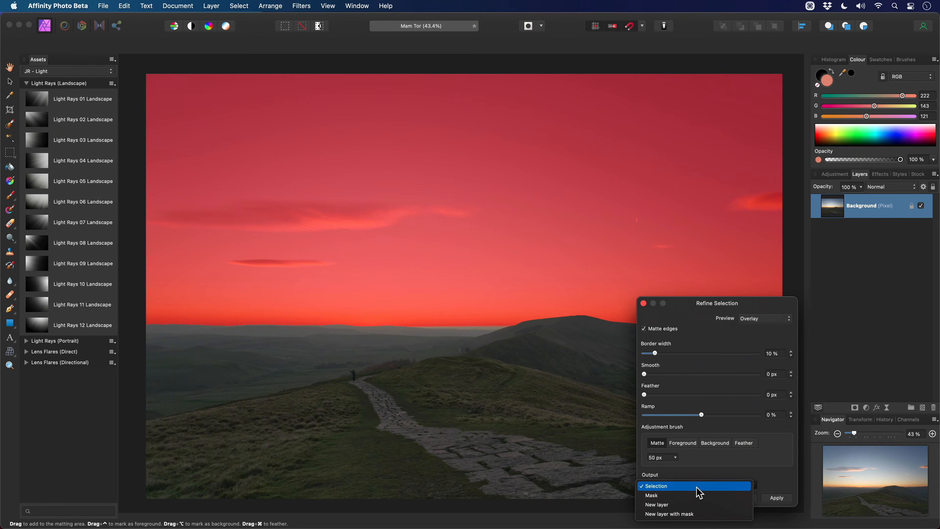
click(695, 505)
click(778, 499)
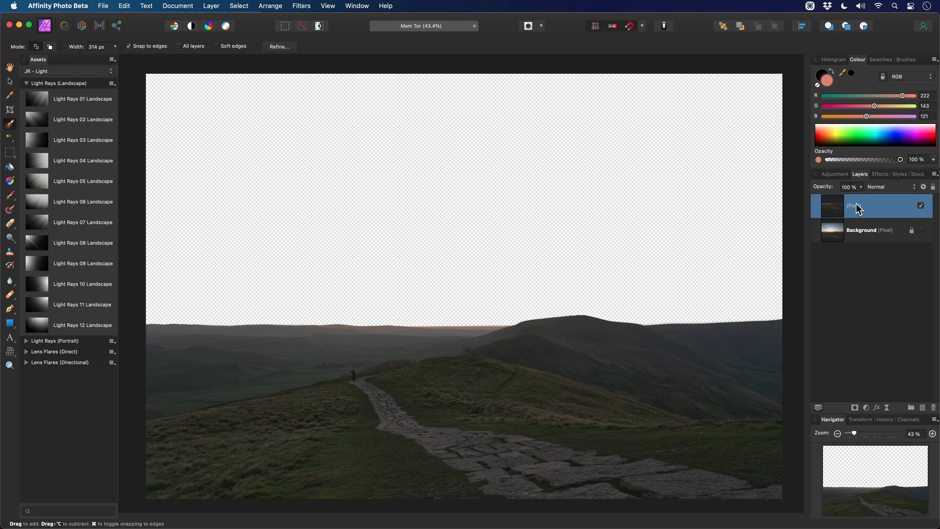
double_click(858, 206)
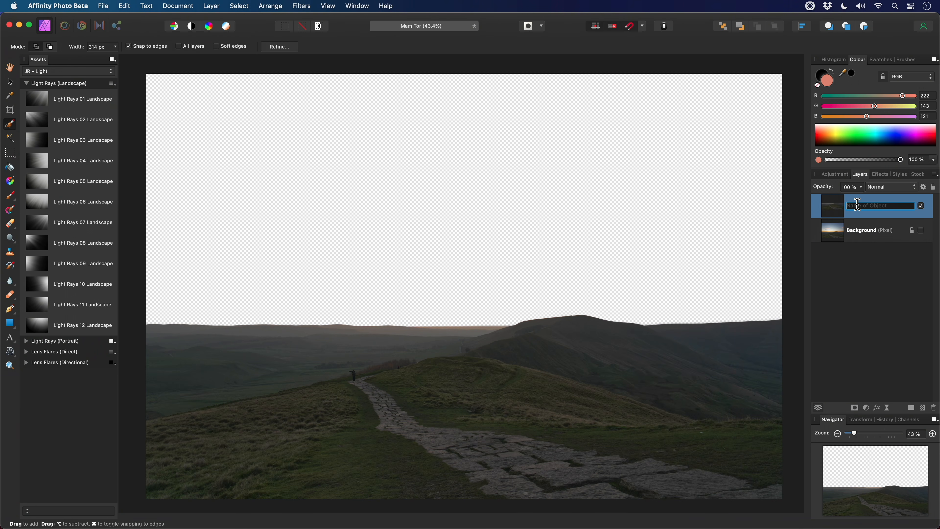
text(Foreground)
key(Return)
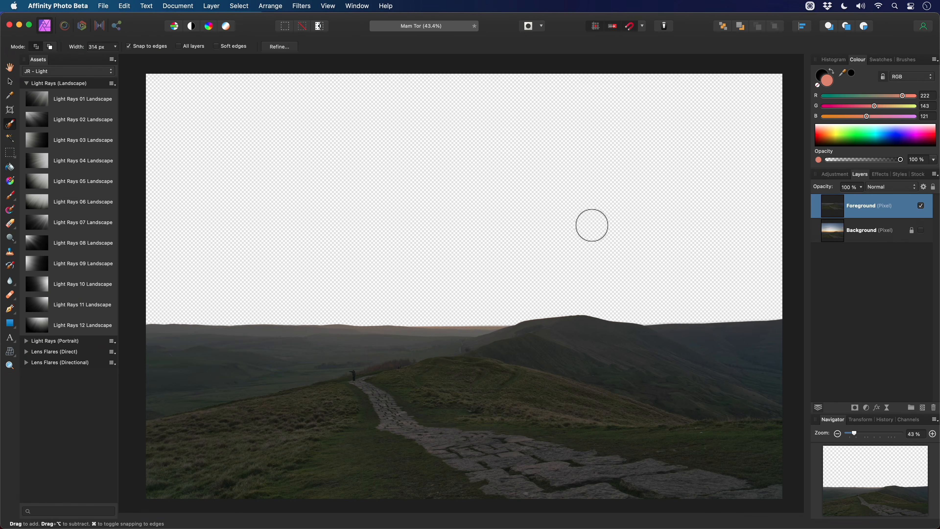
- Select the Background layer and expand the Sunset Skies category in the JR - Skies assets, collapsing Night Skies
key(h)
click(856, 234)
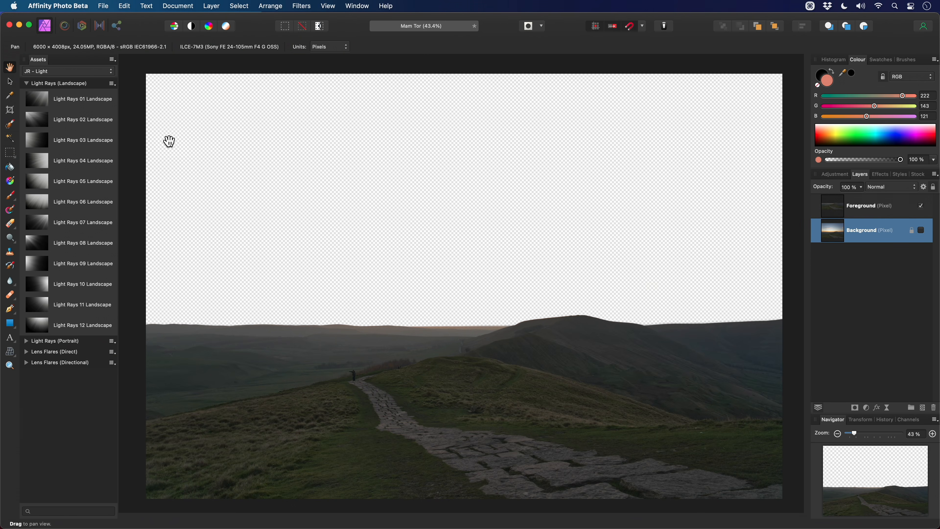
click(97, 71)
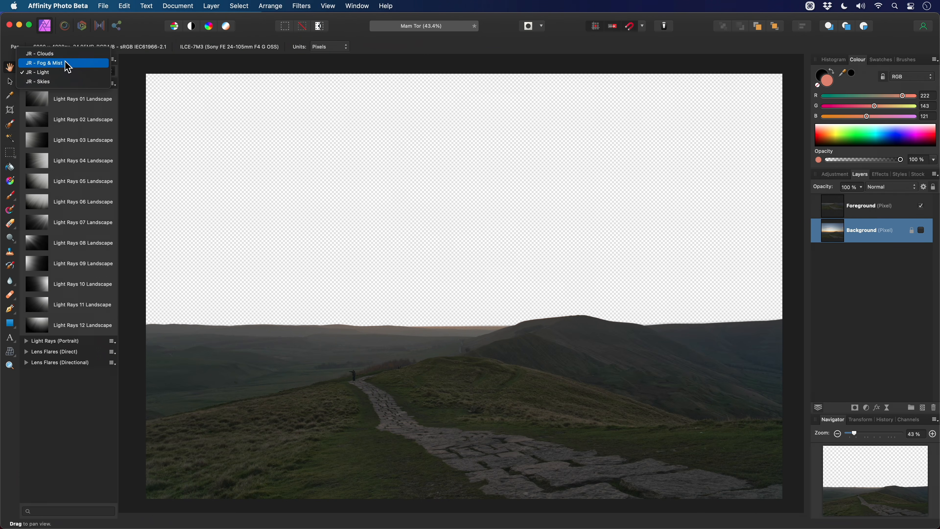
click(57, 81)
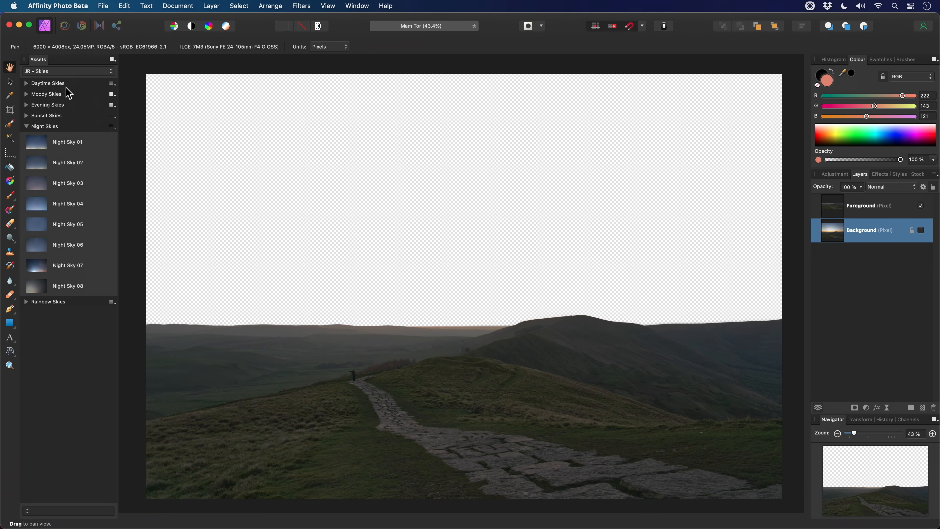
click(46, 127)
click(58, 115)
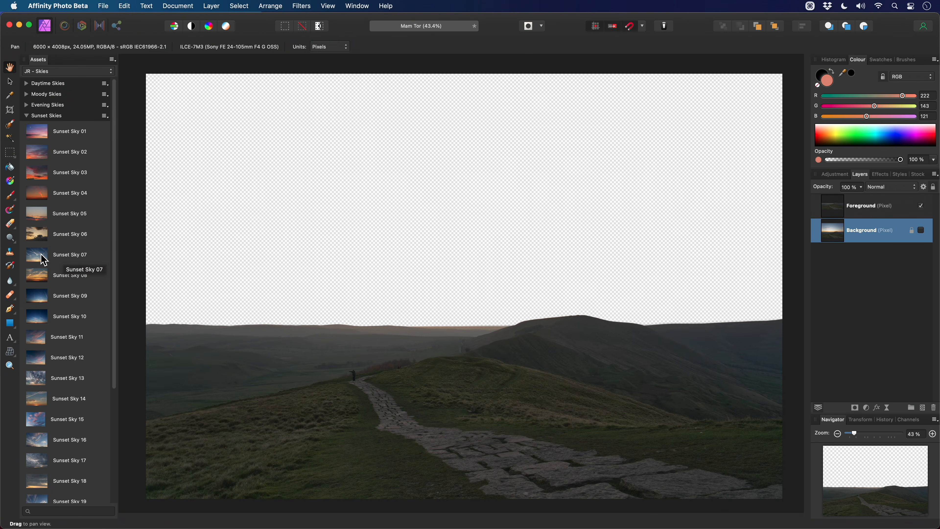
- Place Sunset Sky 07 between the Foreground and Background layers and move it up until its lower edge meets the horizon
drag(44, 260, 514, 295)
scroll(514, 295, down, 1)
scroll(523, 238, up, 2)
scroll(523, 238, left, 1)
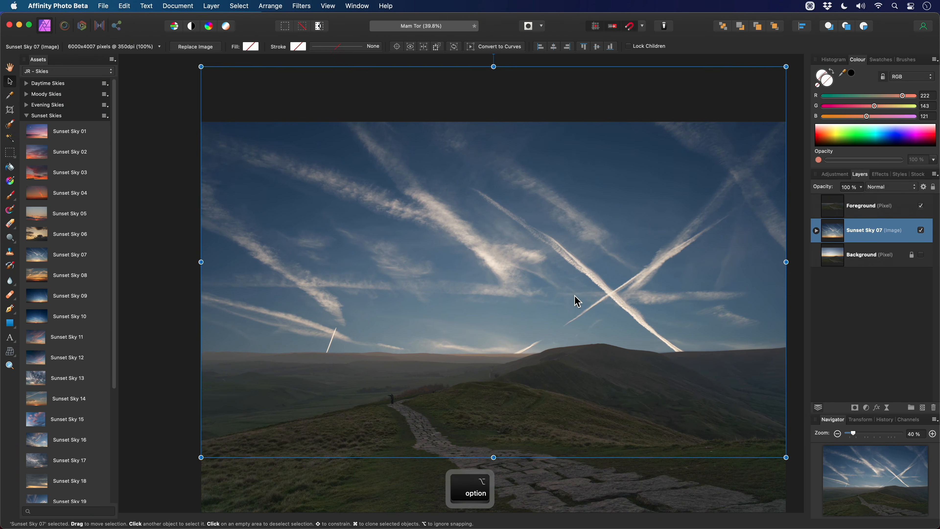
drag(575, 300, 572, 200)
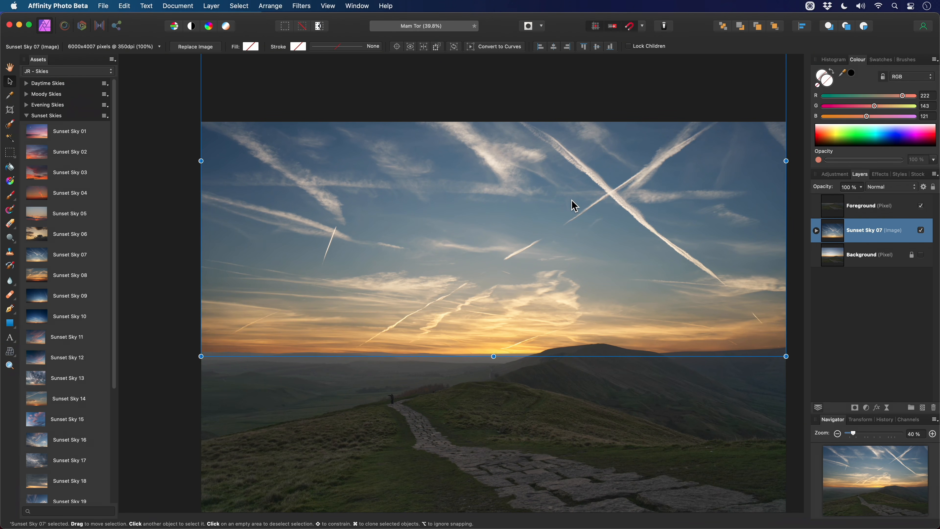
- Enable the Horizon Blend and Structure sublayers inside the Sunset Sky 07 layer
click(817, 230)
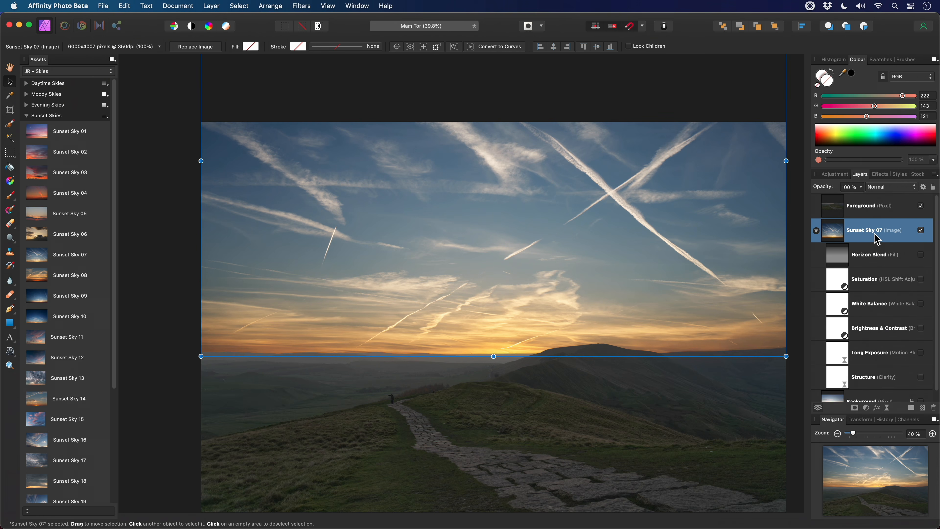
click(912, 259)
click(921, 255)
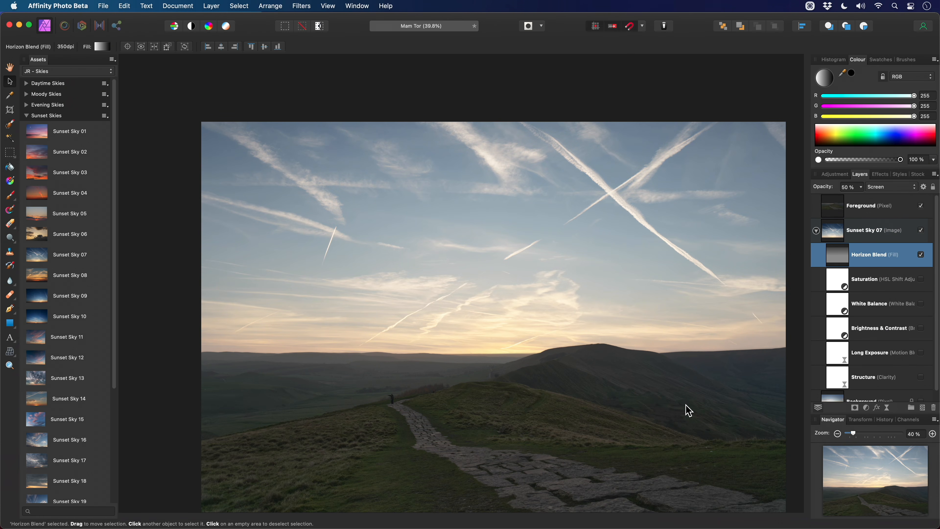
click(918, 379)
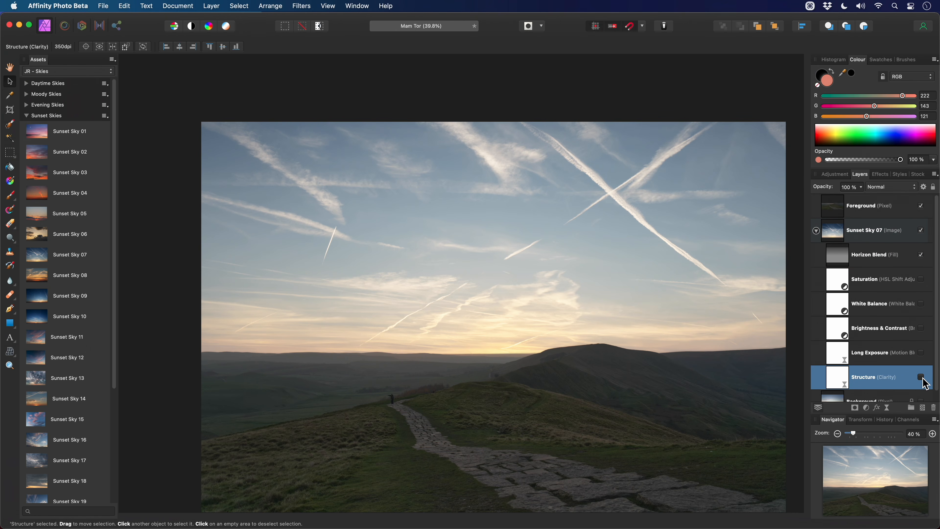
click(921, 377)
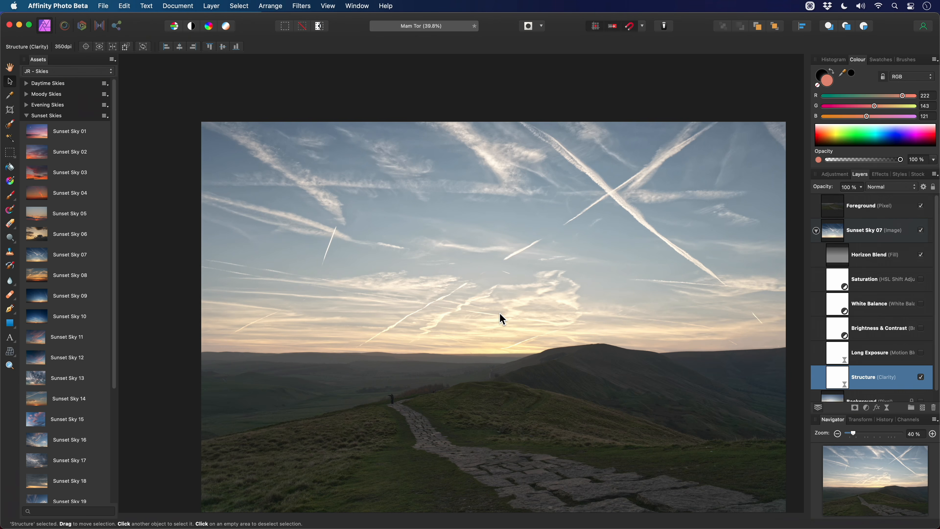
key(6)
scroll(735, 285, up, 1)
- Hide the Sunset Sky 07 layer and collapse its sublayers
click(903, 238)
click(921, 230)
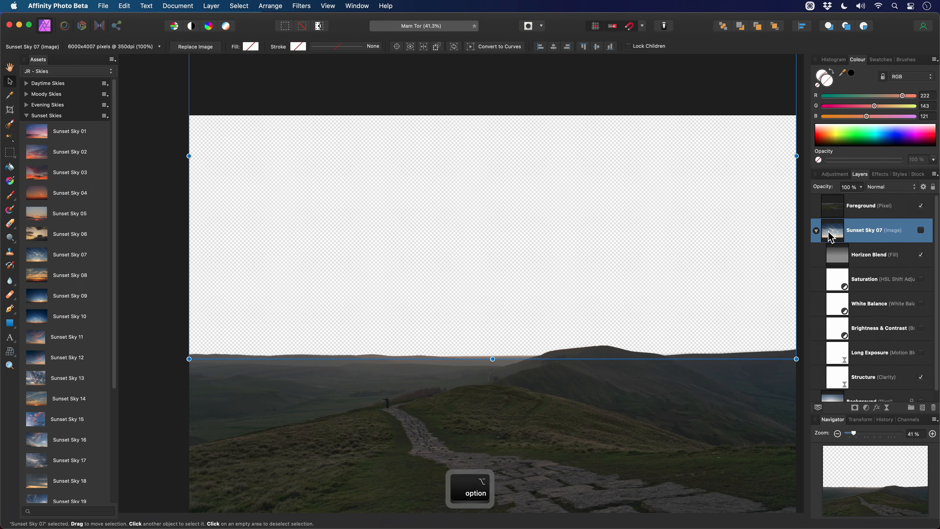
click(817, 231)
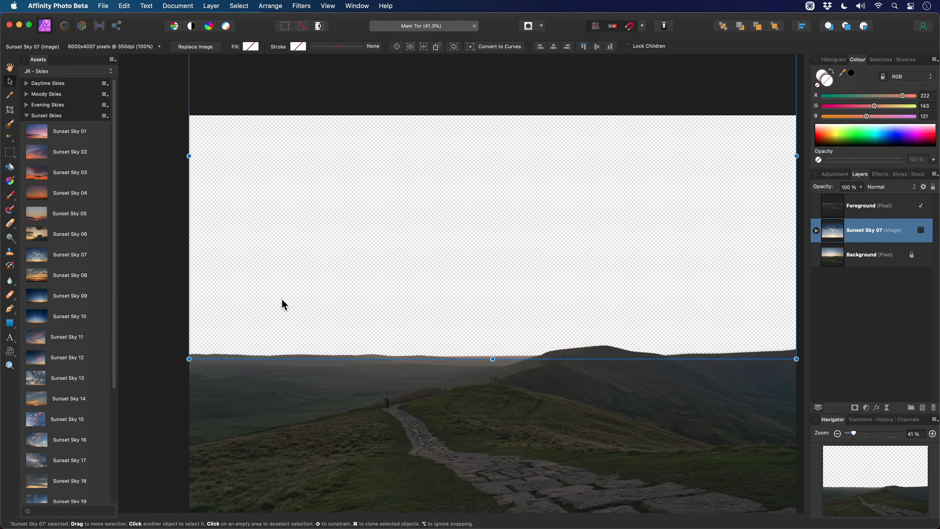
- Place Sunset Sky 24 directly below the Foreground layer and position it to fill the sky, slightly above the canvas's vertical centre
drag(114, 296, 123, 410)
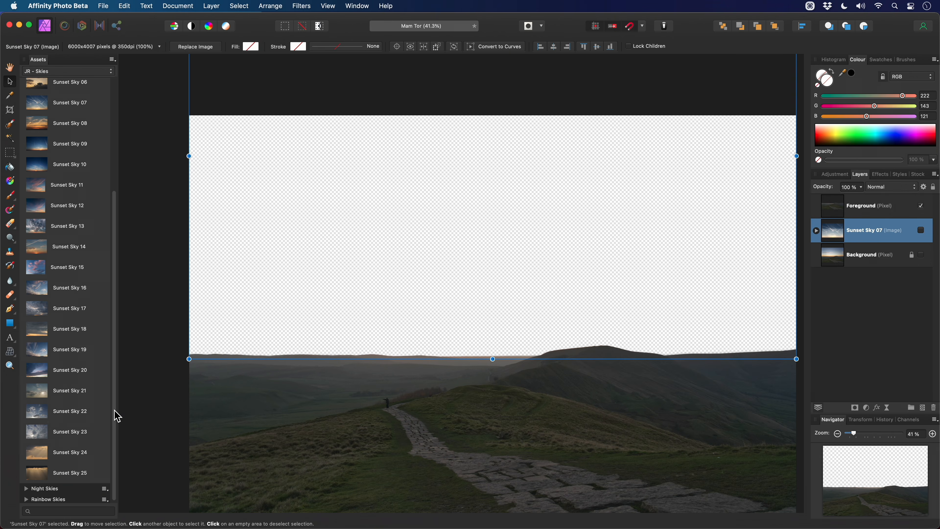
drag(45, 463, 497, 325)
scroll(502, 279, down, 5)
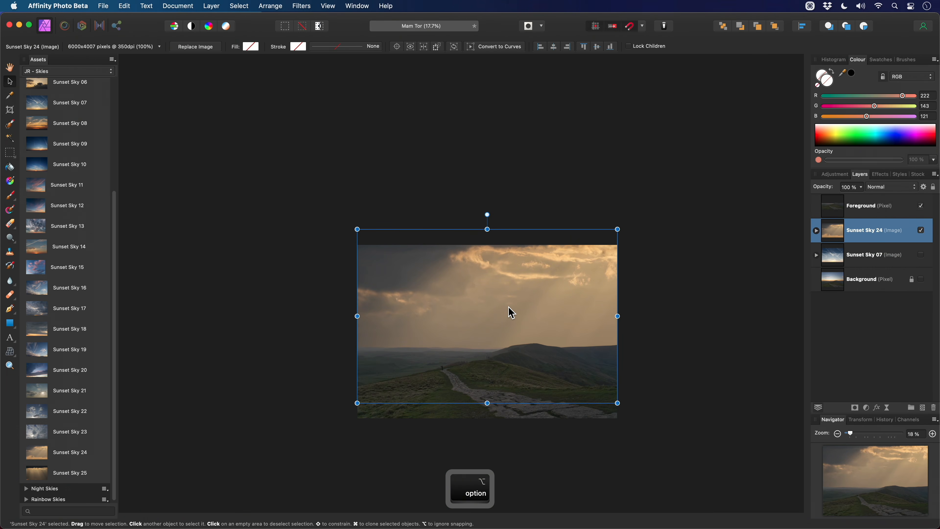
drag(510, 292, 527, 300)
scroll(511, 326, up, 5)
scroll(498, 333, down, 3)
drag(498, 334, 543, 323)
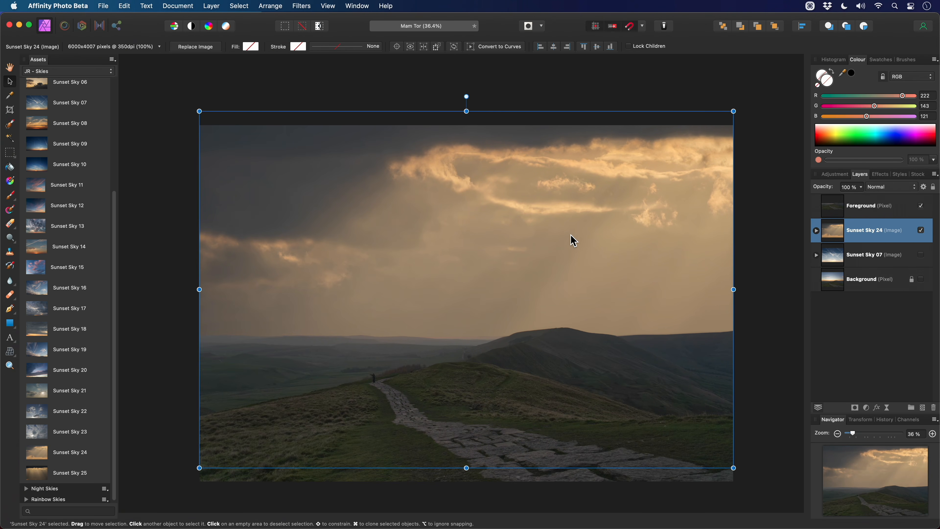
- Enable the White Balance adjustment inside Sunset Sky 24 and set its White Balance to about -56%
click(817, 230)
click(909, 309)
click(921, 303)
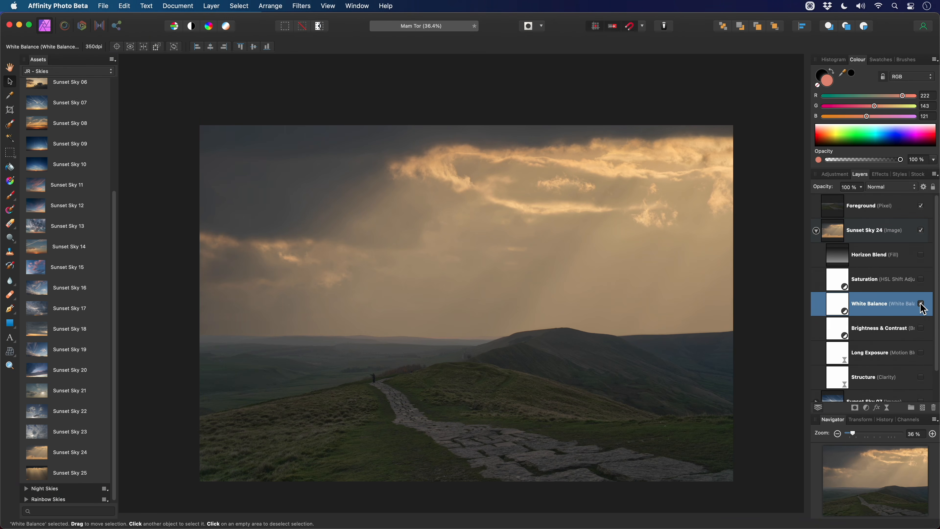
double_click(842, 307)
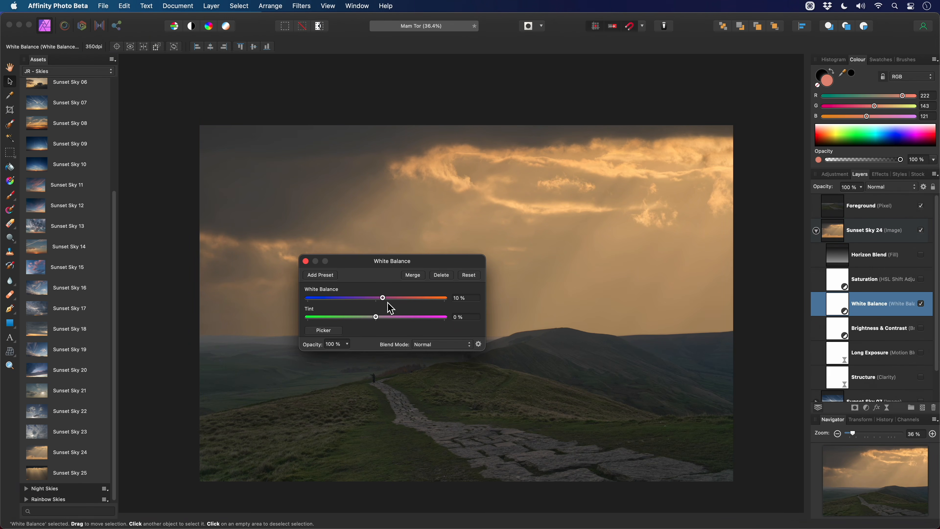
drag(384, 299, 335, 300)
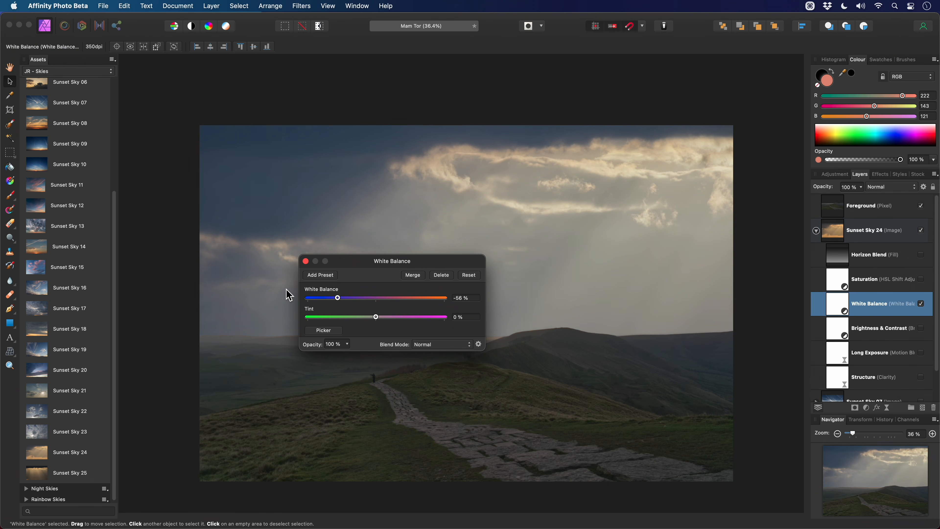
click(305, 261)
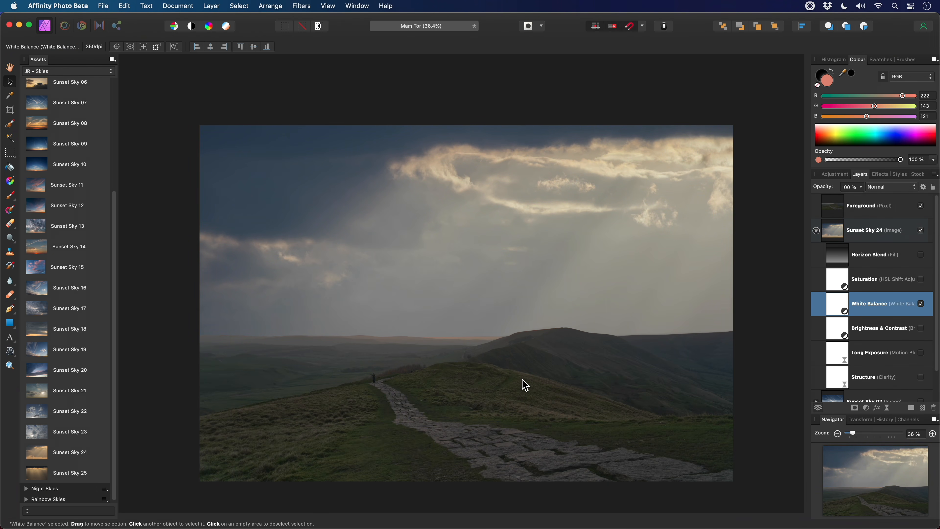
- Hide the Sunset Sky 24 layer and collapse its sublayers
click(909, 232)
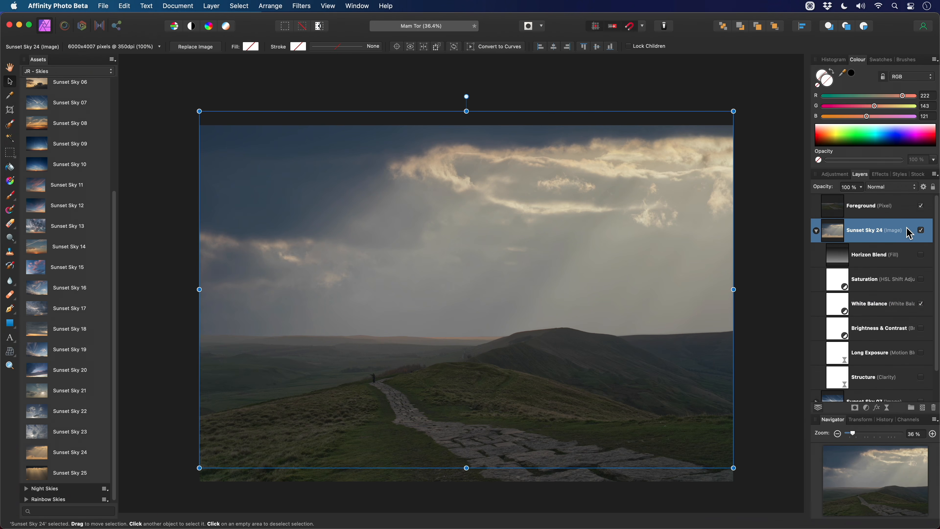
click(920, 231)
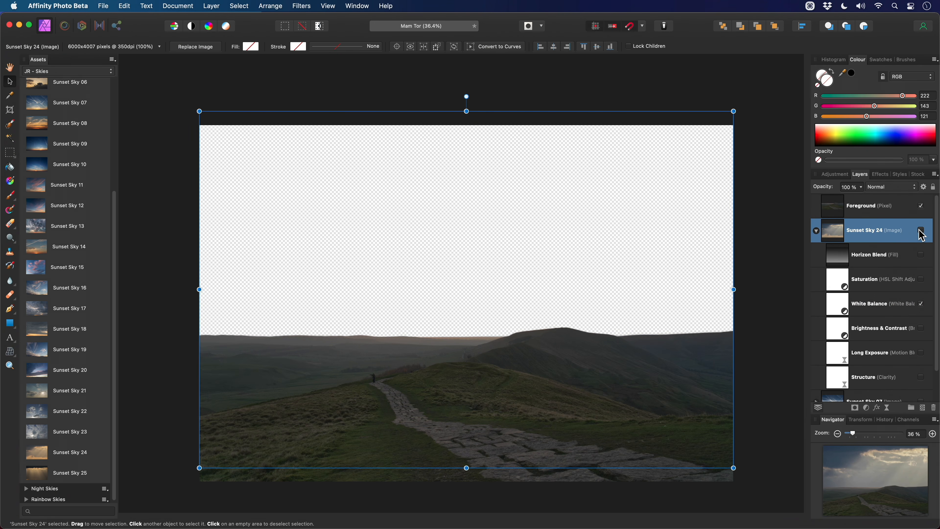
click(817, 231)
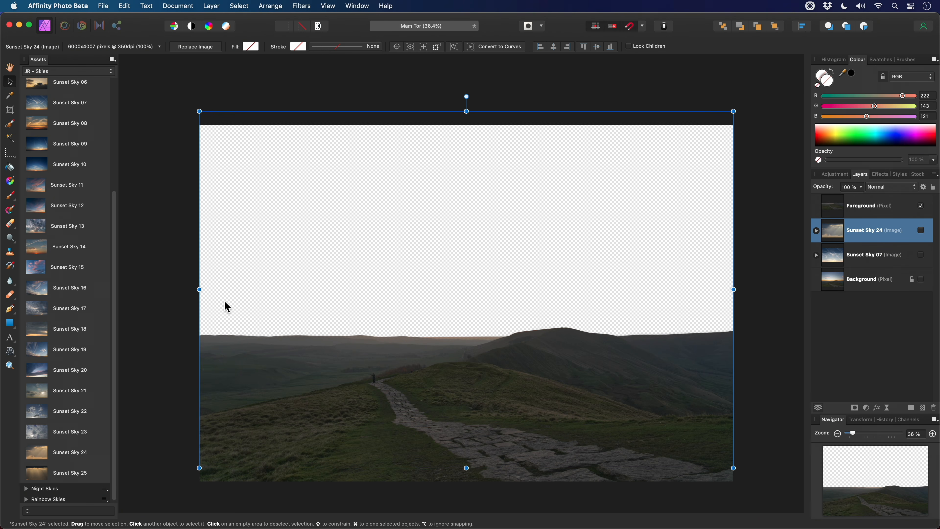
- Place Sunset Sky 11 directly below the Foreground layer and move it up until its lower edge sits just below the horizon
drag(38, 184, 466, 174)
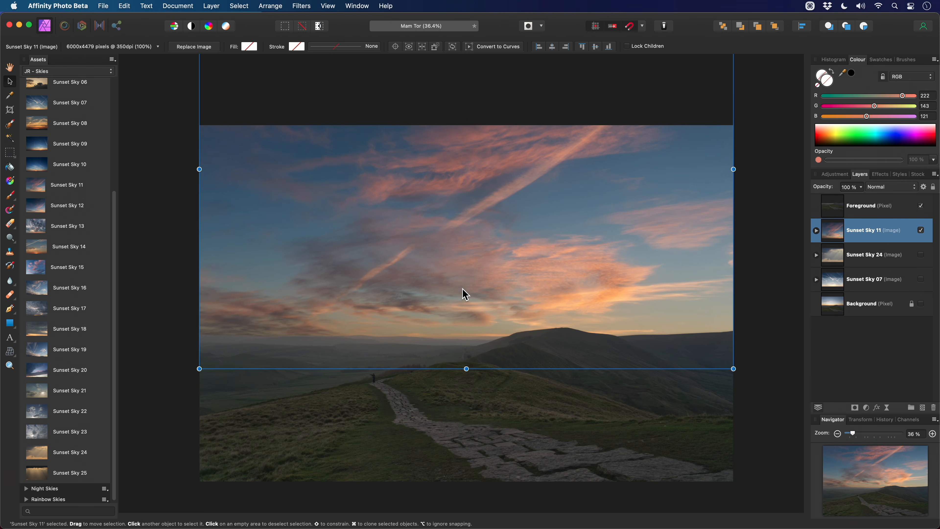
drag(462, 294, 467, 267)
- Enable the Horizon Blend sublayer inside the Sunset Sky 11 layer
click(816, 230)
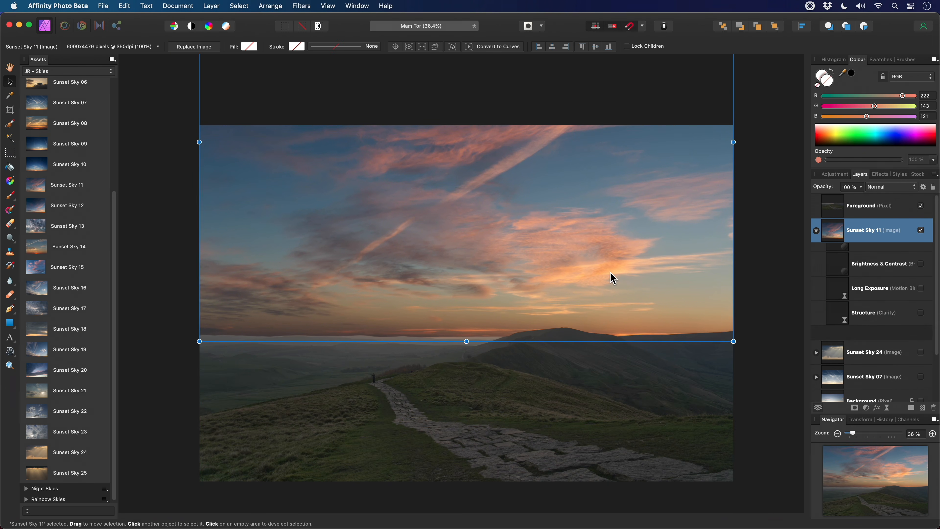
scroll(390, 324, up, 4)
scroll(389, 325, down, 2)
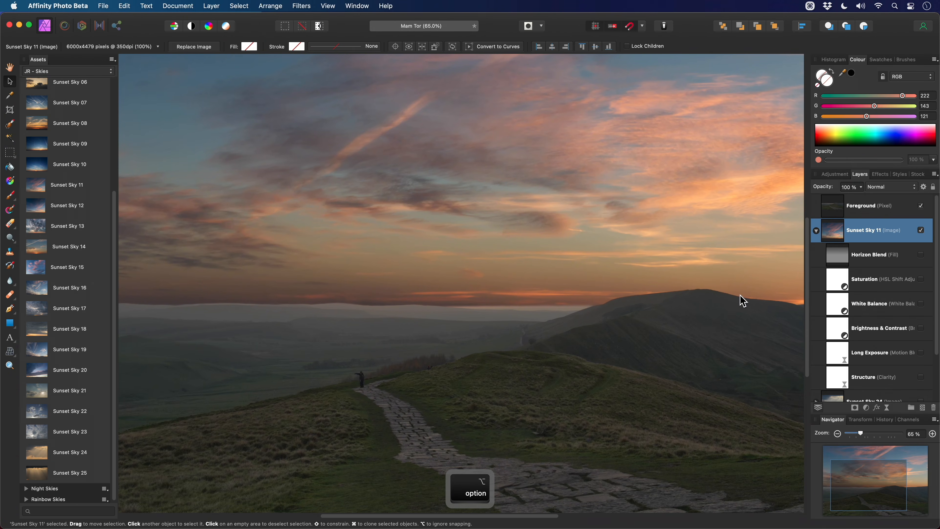
click(921, 255)
key(h)
scroll(539, 363, down, 3)
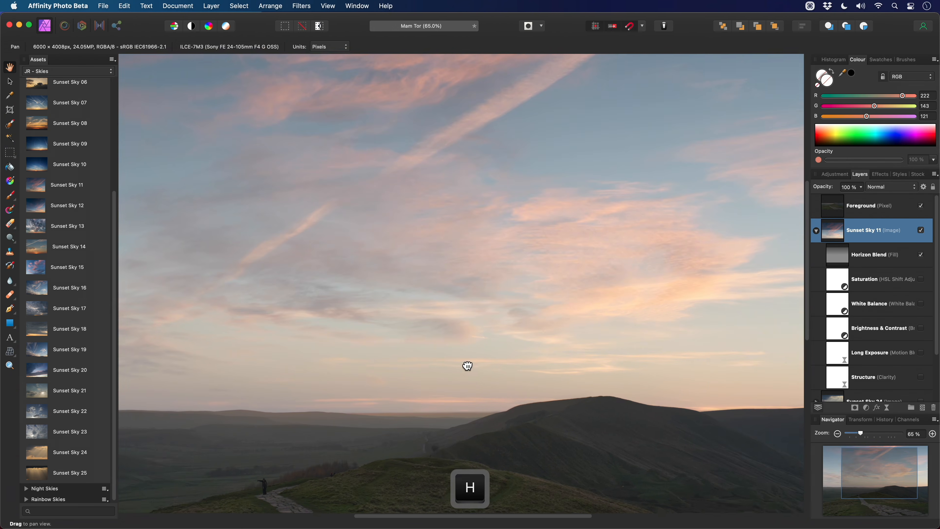
- Enable the Saturation, White Balance and Brightness & Contrast adjustments inside the Sunset Sky 11 layer
click(900, 281)
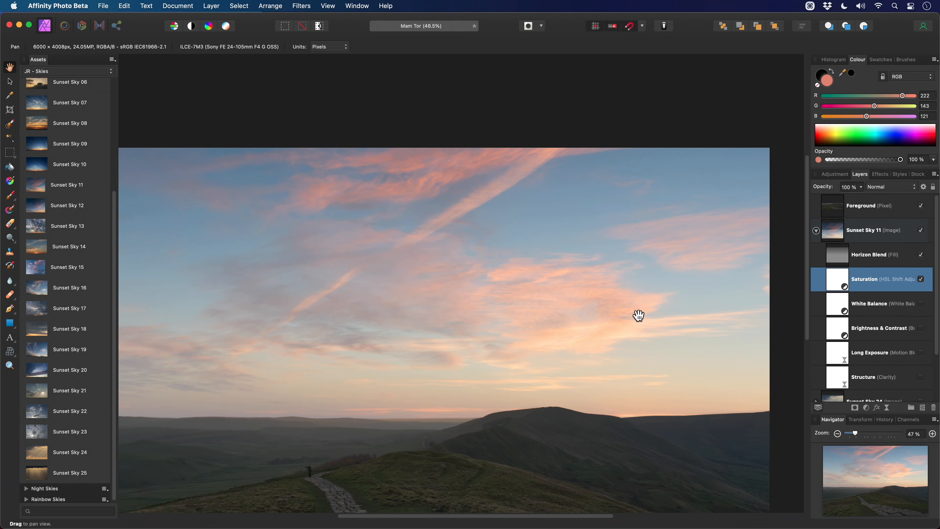
click(925, 307)
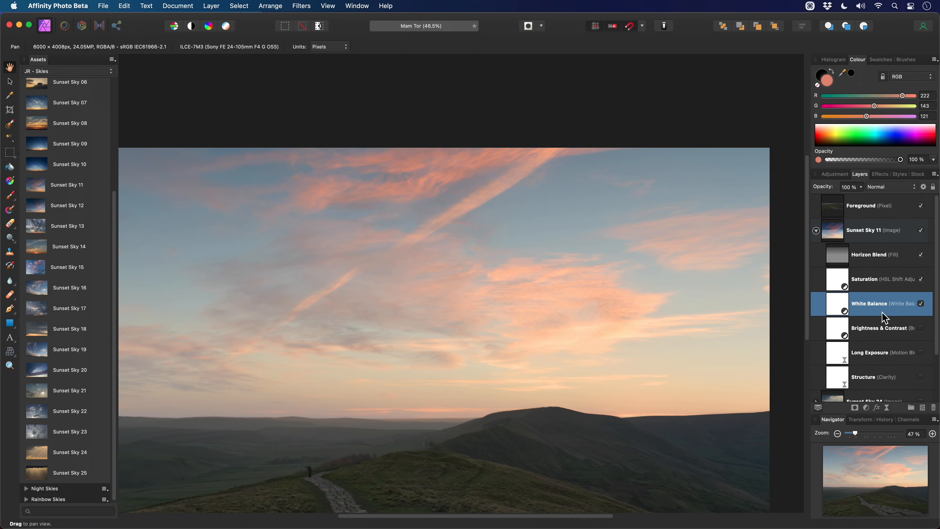
click(913, 328)
click(921, 328)
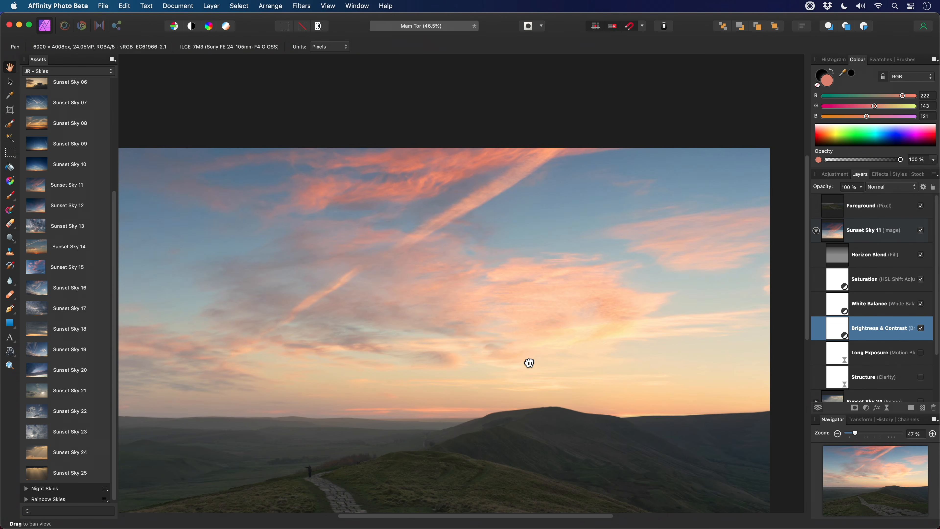
drag(529, 363, 565, 271)
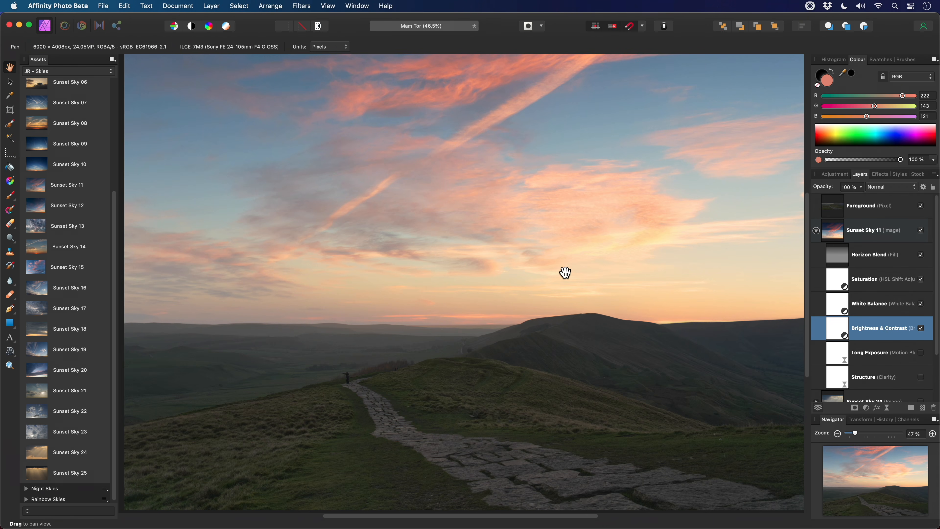
scroll(557, 296, down, 2)
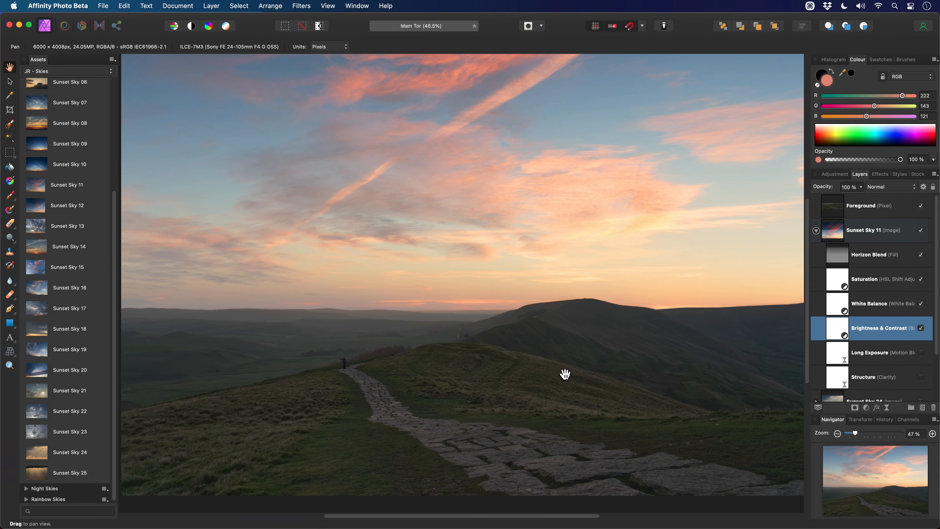
- Add a Gradient Map adjustment and nest it inside the Foreground layer so it only affects the landscape
click(878, 208)
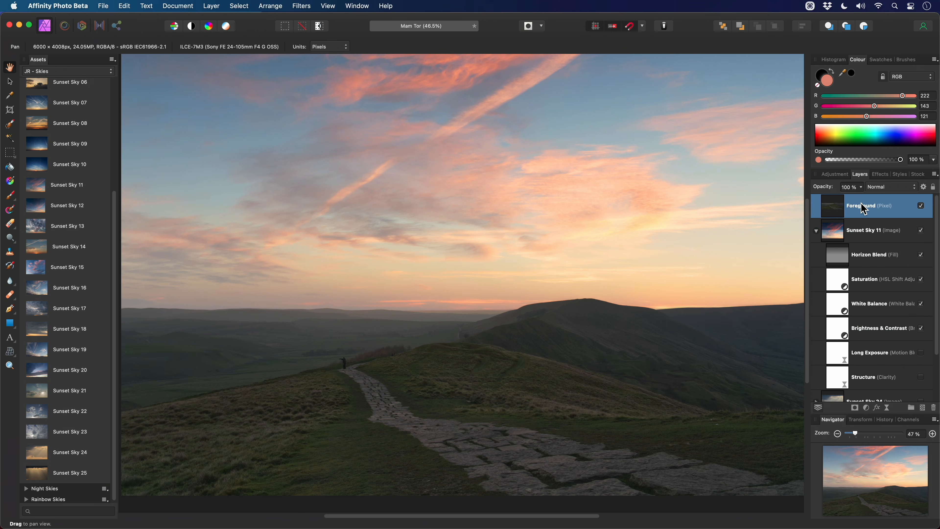
click(213, 6)
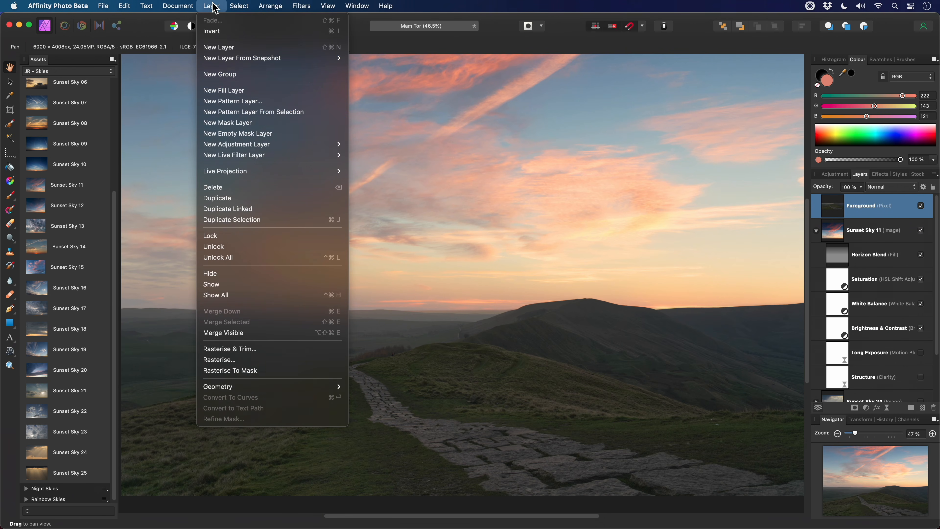
mouse_move(272, 148)
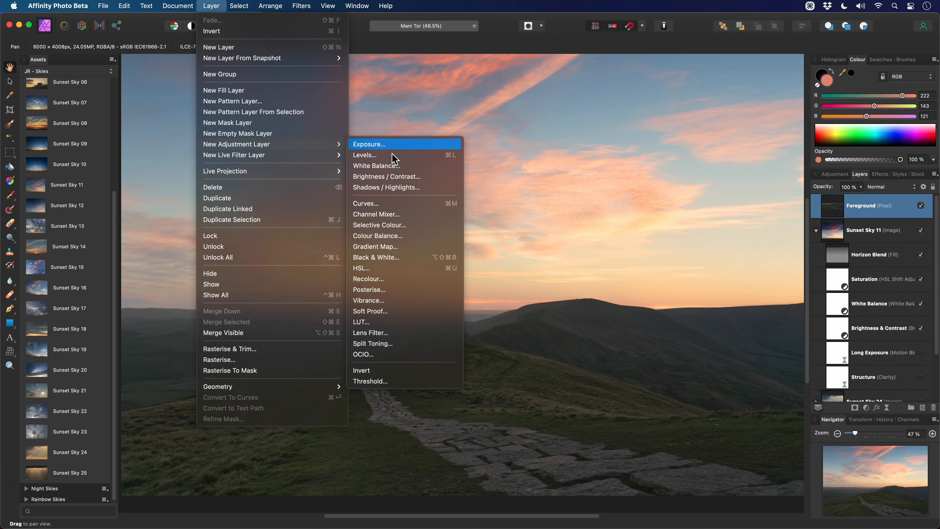
click(415, 252)
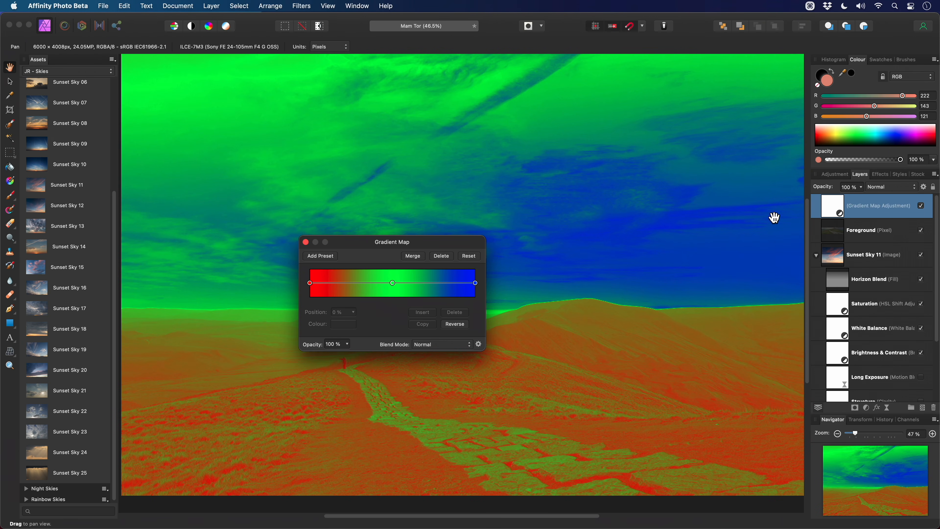
drag(831, 210, 881, 239)
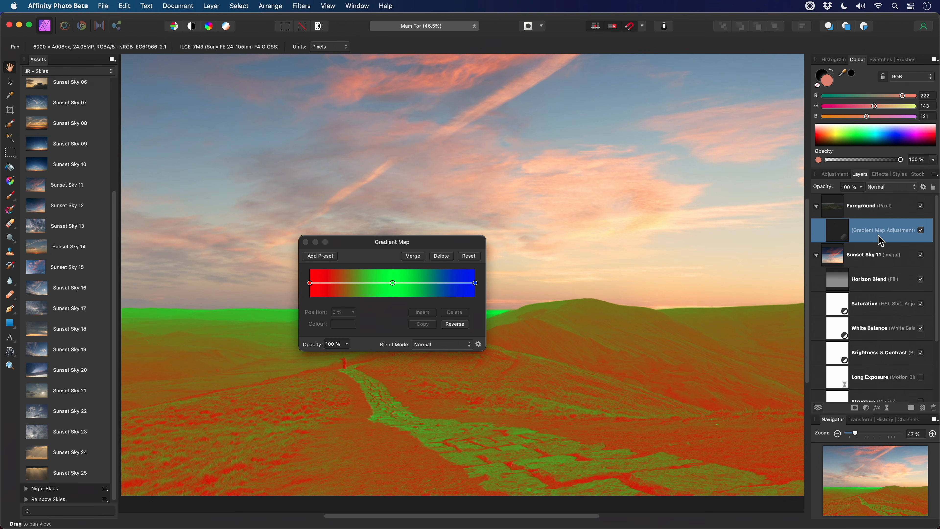
- Recolour the gradient map's start stop to black and its end stop to white
drag(402, 255, 576, 149)
click(483, 177)
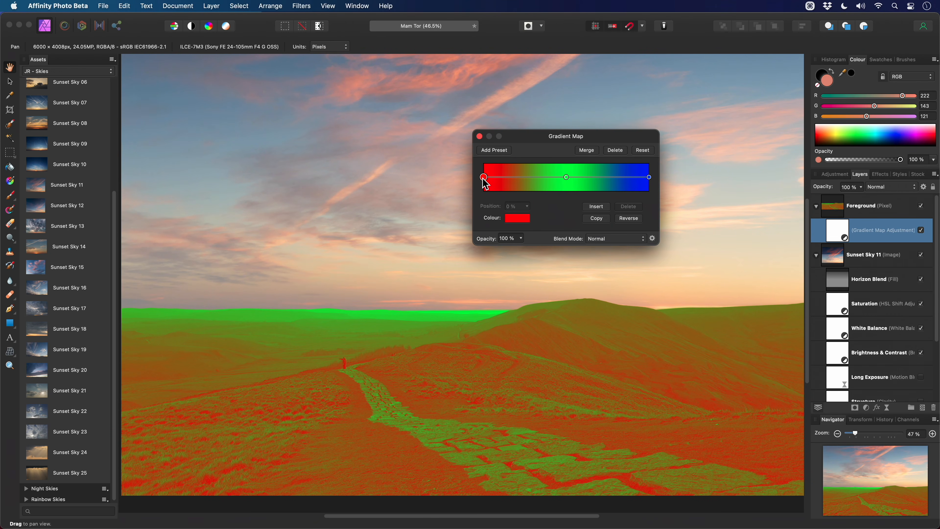
click(518, 218)
drag(542, 291, 517, 241)
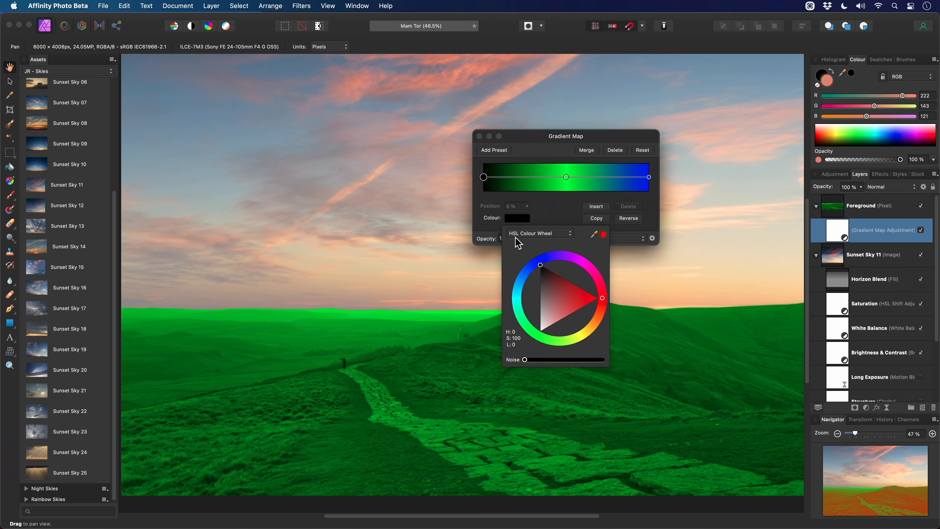
click(651, 181)
click(518, 218)
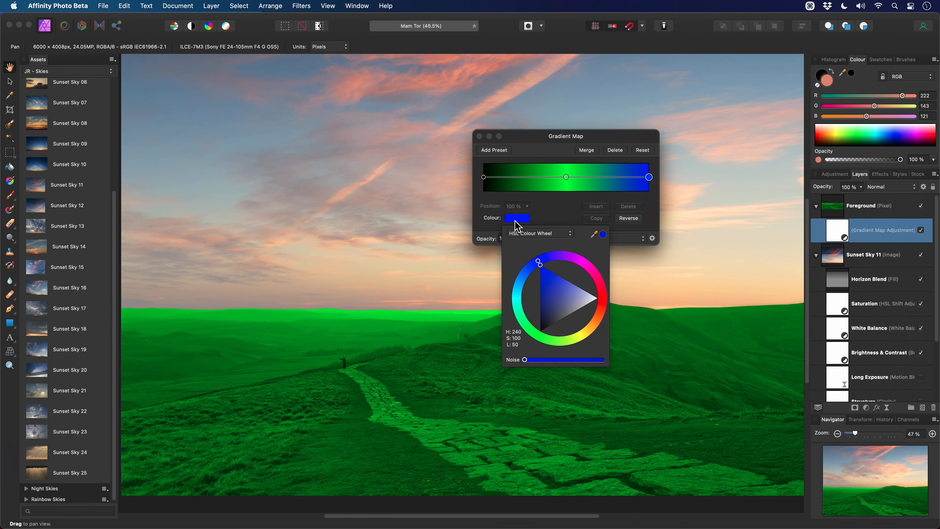
drag(550, 279, 615, 308)
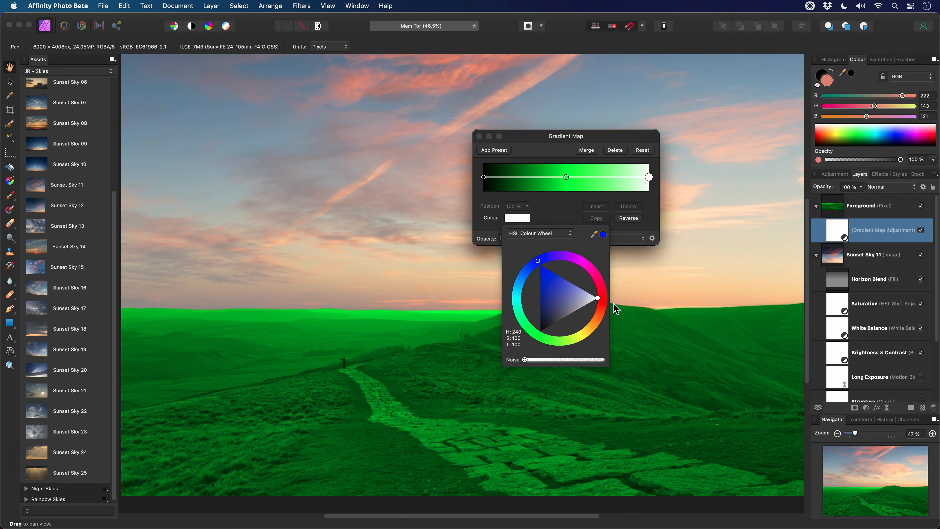
- Set the gradient map's middle stop to a salmon pink (H 12, S 60, L 67) sampled from the sunset clouds
click(566, 177)
drag(561, 140, 646, 175)
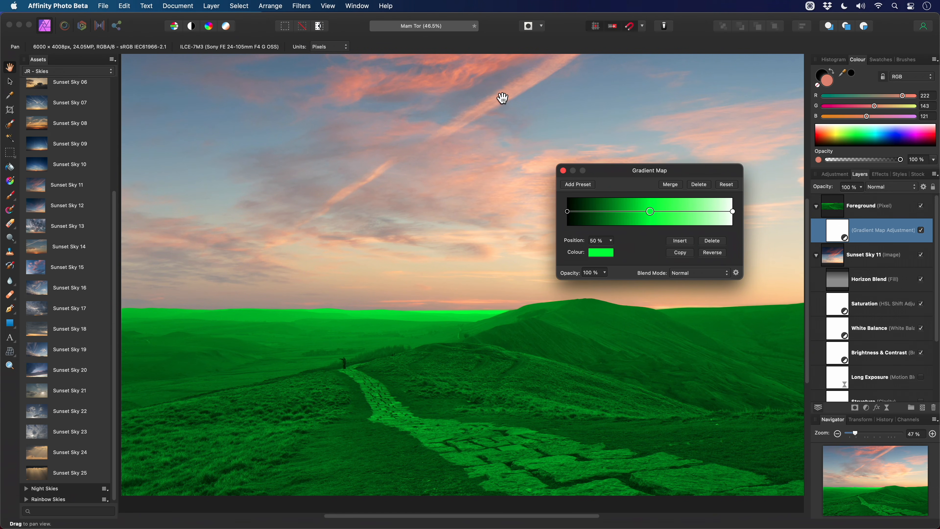
scroll(477, 159, up, 3)
scroll(484, 165, up, 2)
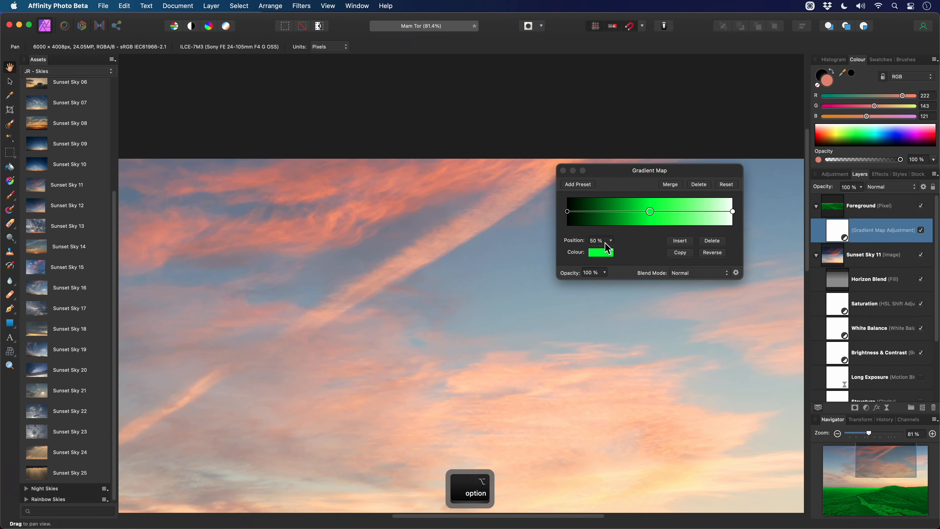
click(601, 253)
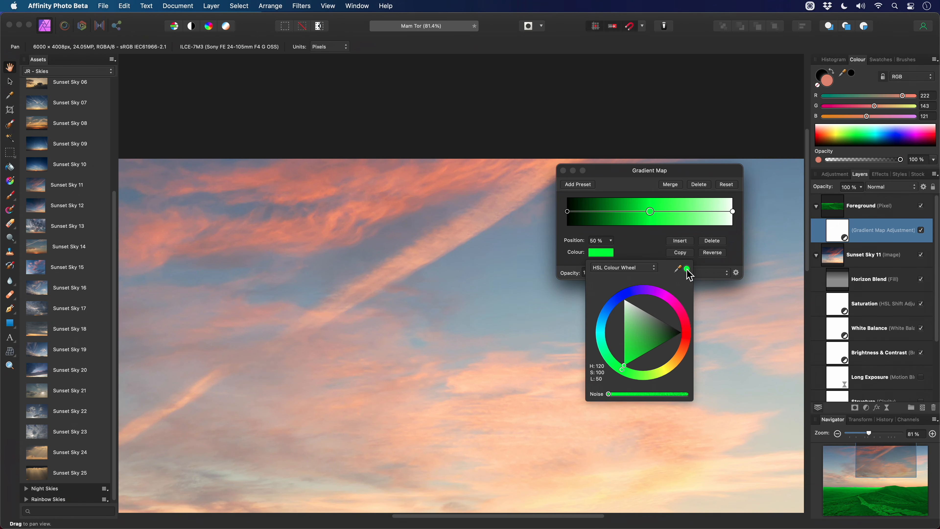
drag(687, 271, 419, 185)
click(687, 268)
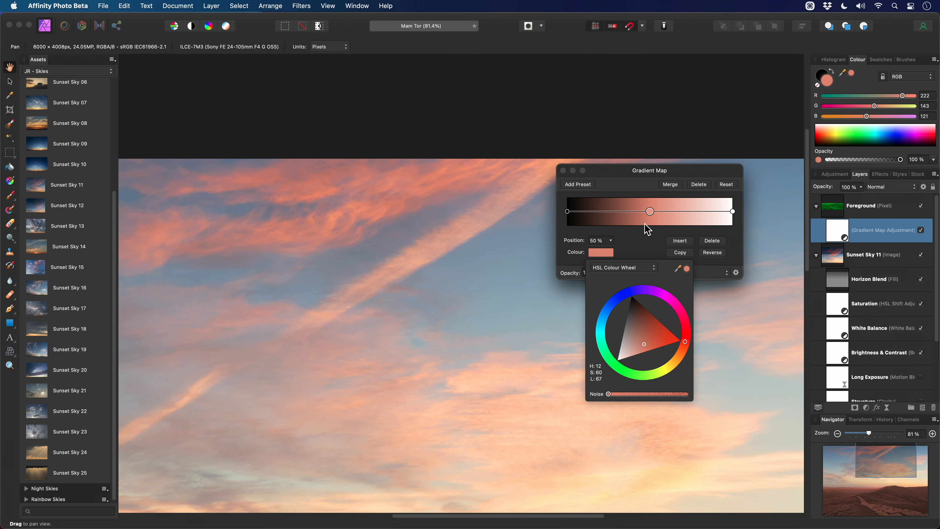
- Set the gradient map to Colour Burn blend mode at 40% opacity and close its settings
scroll(519, 297, down, 15)
alt+scroll(468, 311, down, 5)
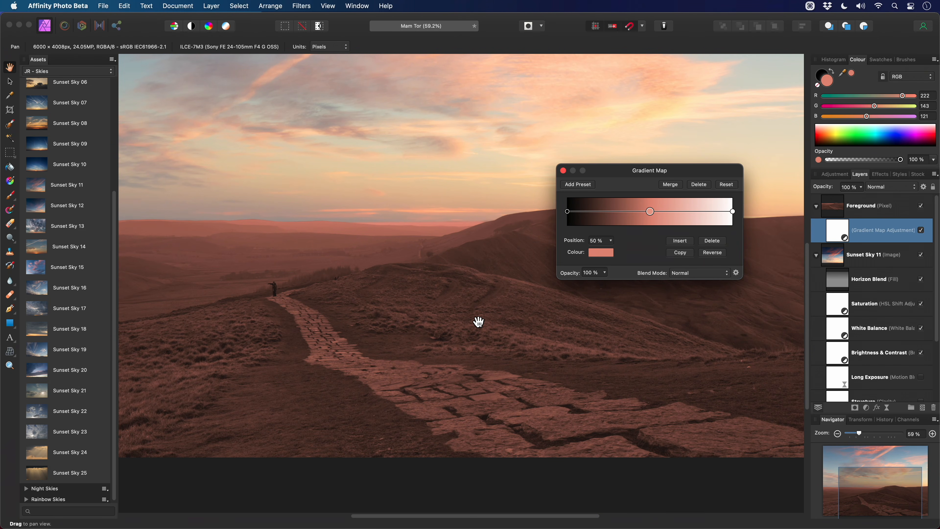
click(701, 273)
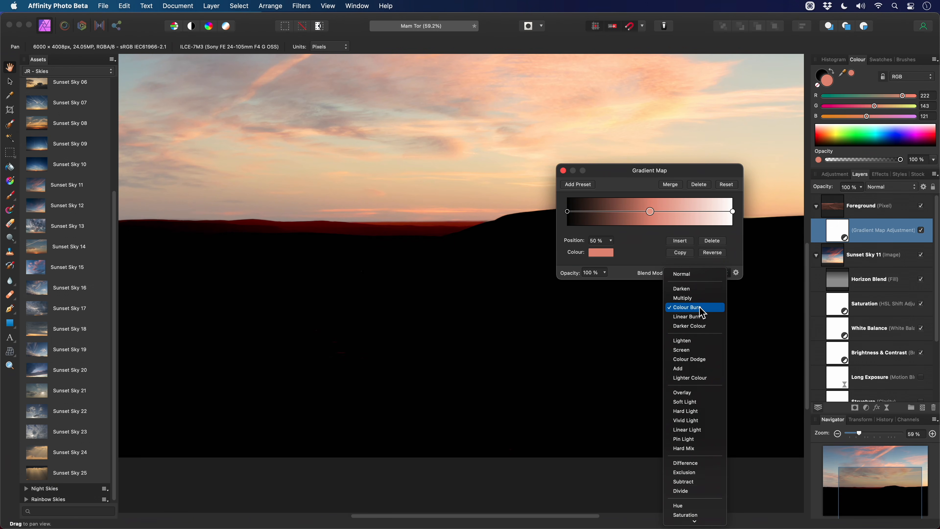
click(700, 308)
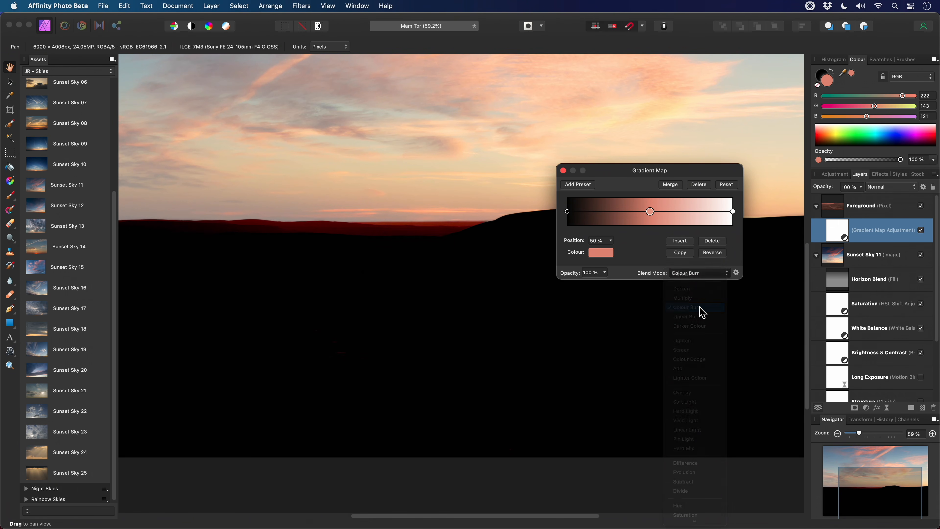
mouse_move(605, 273)
mouse_down()
mouse_move(599, 289)
mouse_move(547, 290)
mouse_move(558, 290)
mouse_up()
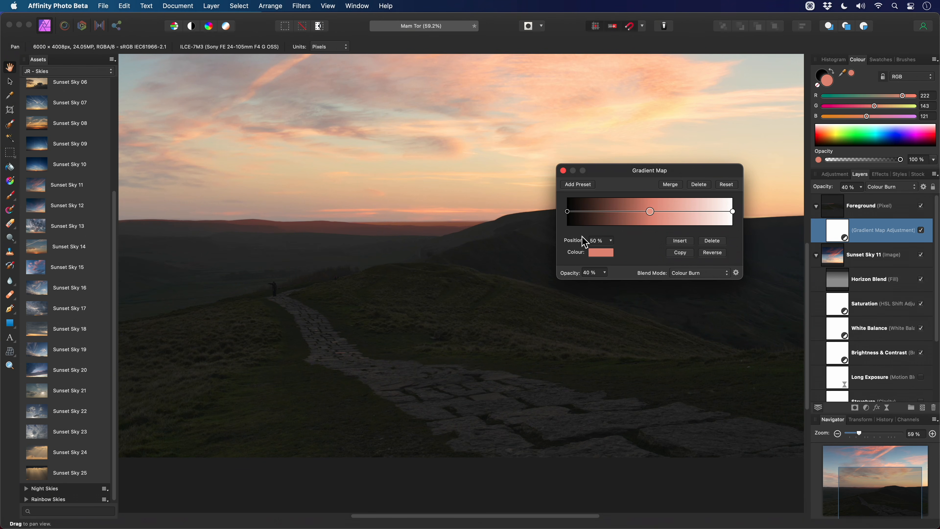
click(564, 173)
- Compare the horizon and foreground with the Gradient Map adjustment turned off and on
scroll(503, 202, up, 2)
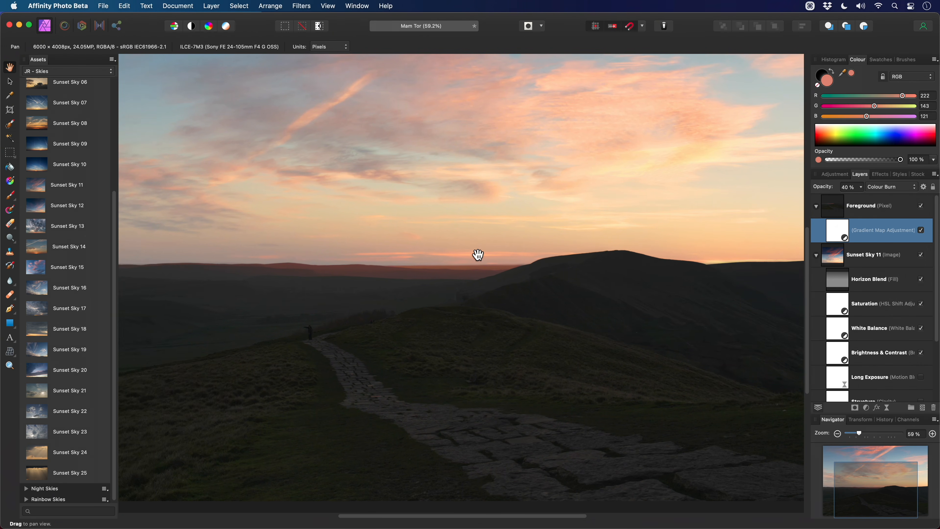
scroll(475, 258, up, 2)
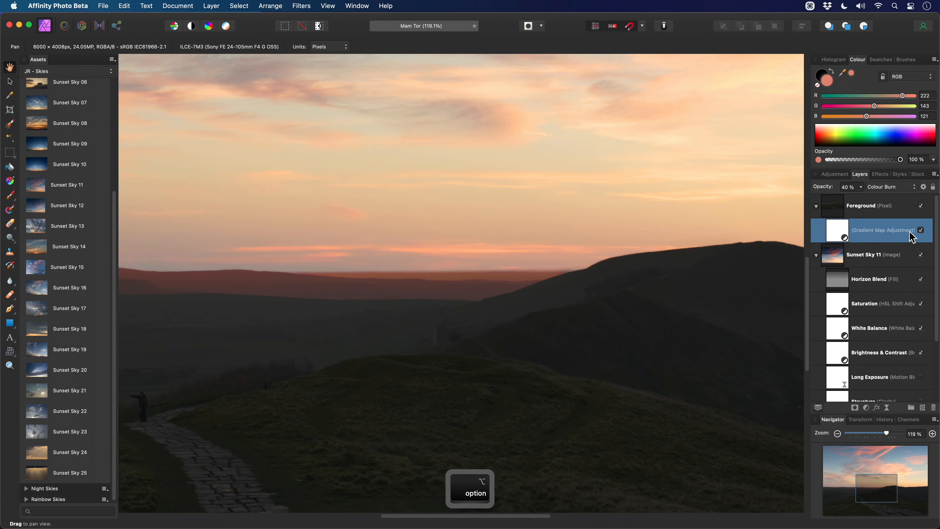
click(921, 230)
scroll(481, 285, up, 1)
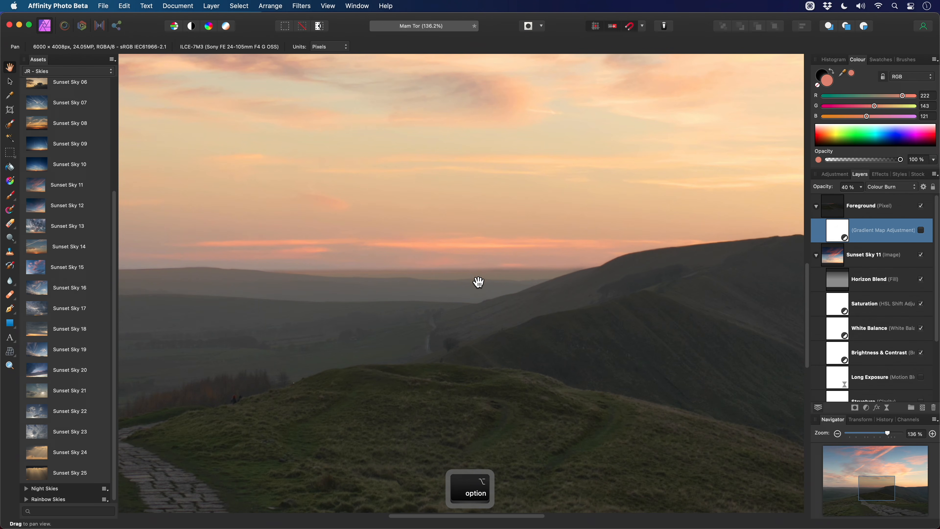
click(922, 230)
scroll(567, 330, down, 4)
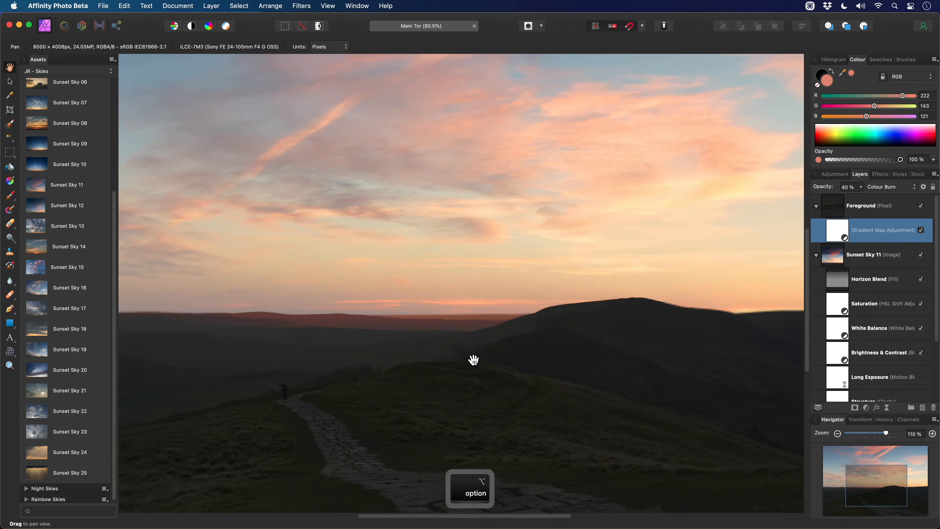
scroll(488, 363, up, 1)
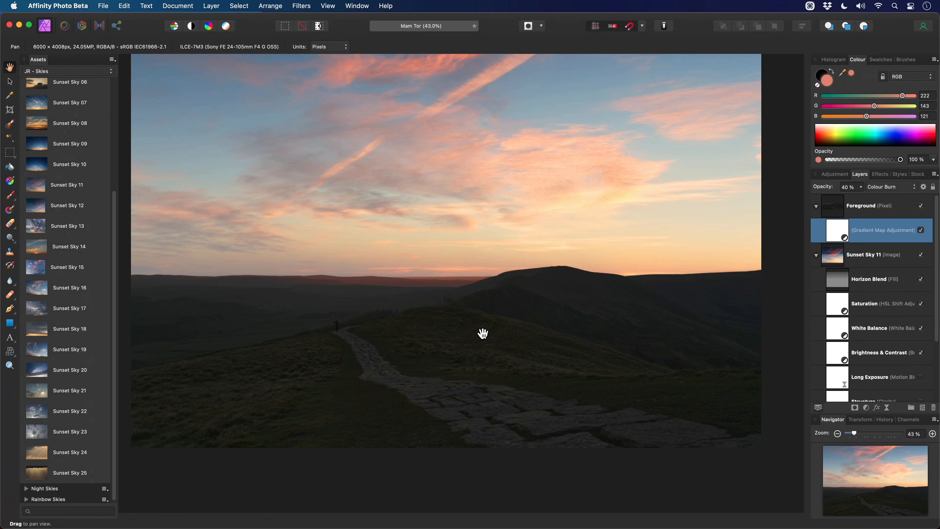
- Add a new pixel layer above the gradient map inside Foreground and size the soft Paint Brush to about 1442 px
key(super+shift)
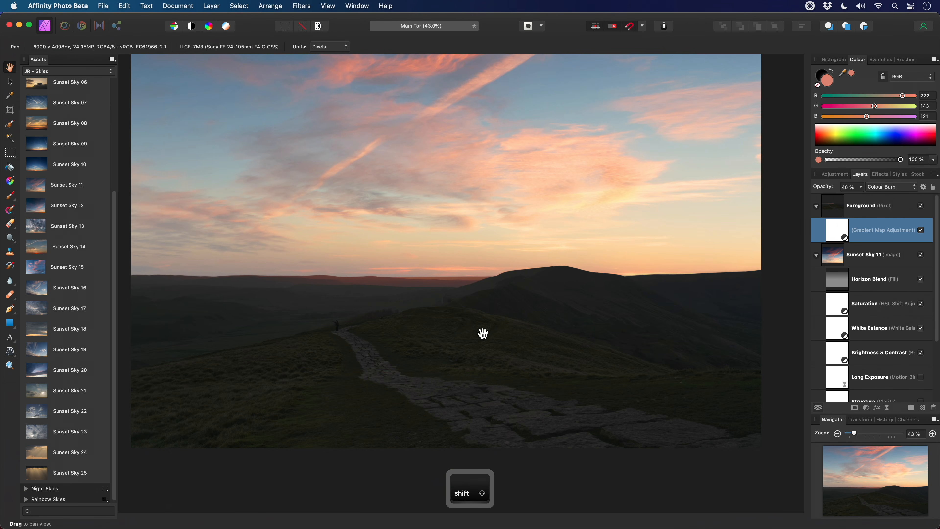
key(super+shift+n)
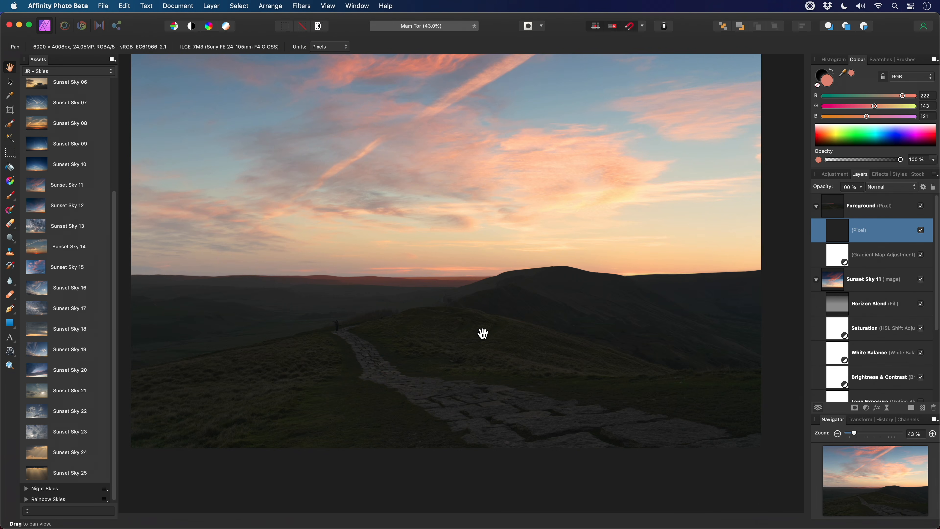
key(b)
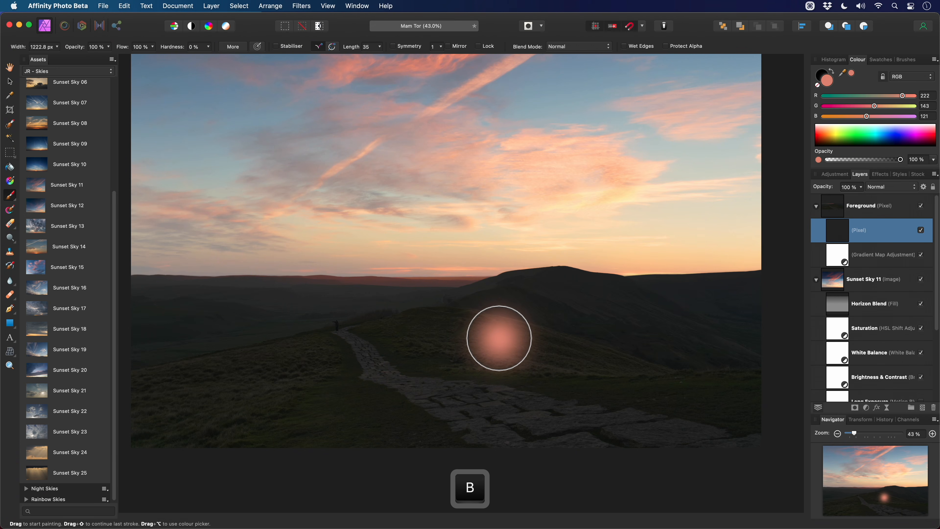
key(])
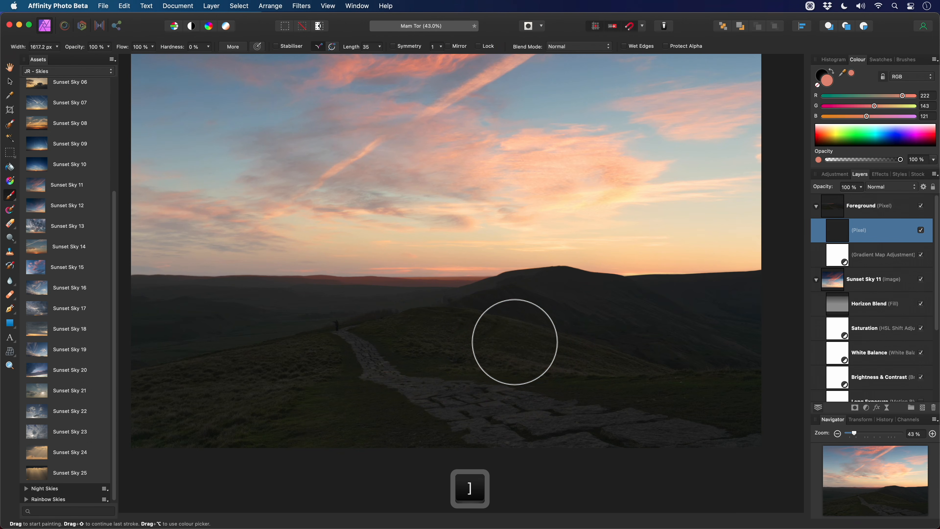
ctrl+alt+drag(514, 342, 495, 344)
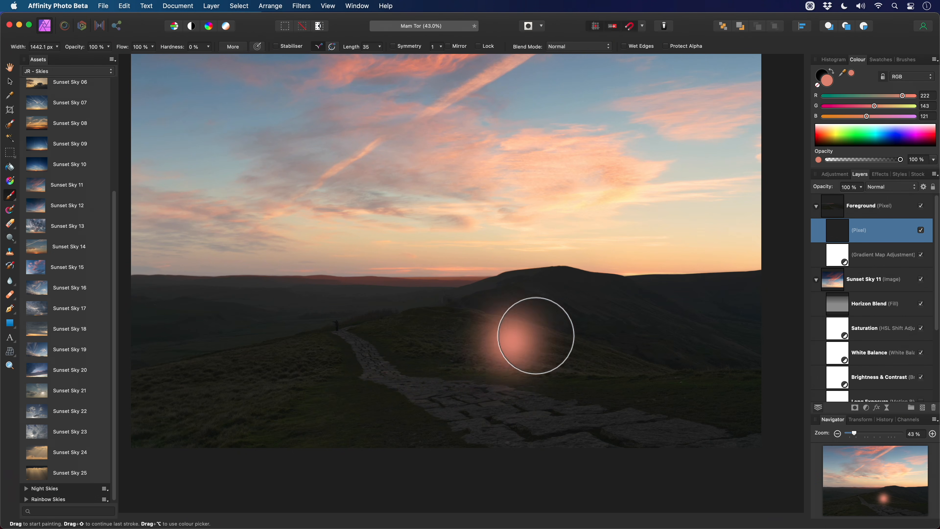
- Set the empty pixel layer to Overlay blend mode at 40% opacity
click(905, 188)
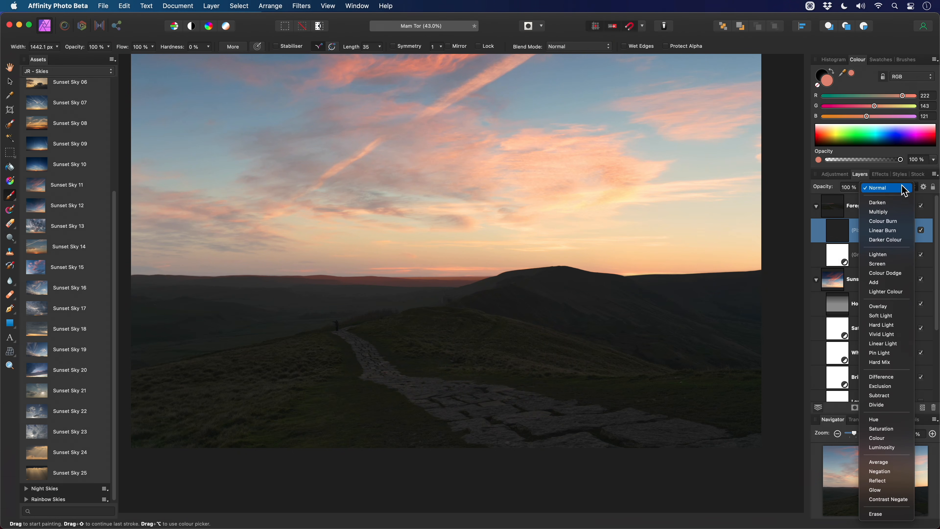
click(887, 308)
click(862, 187)
drag(862, 197, 812, 203)
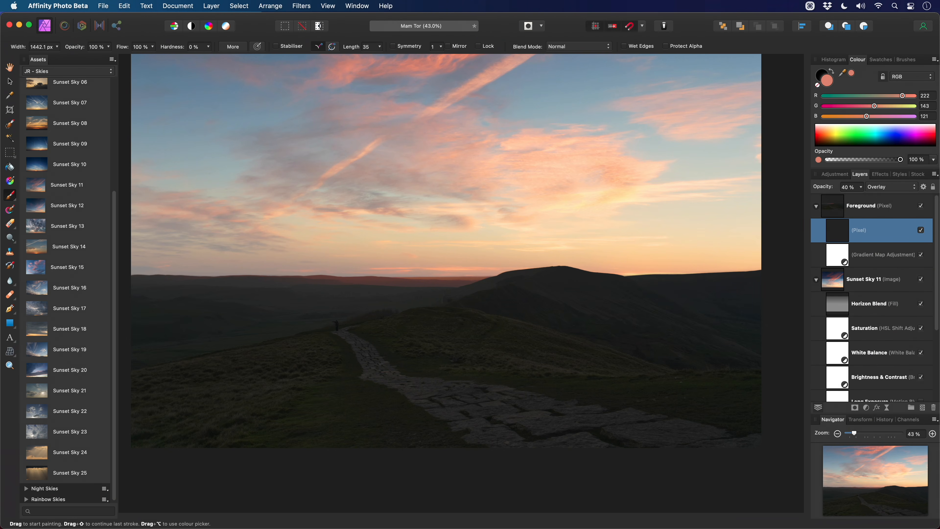
- Paint soft salmon-pink strokes across the stone path, grass and hills to tint the foreground
drag(667, 382, 749, 370)
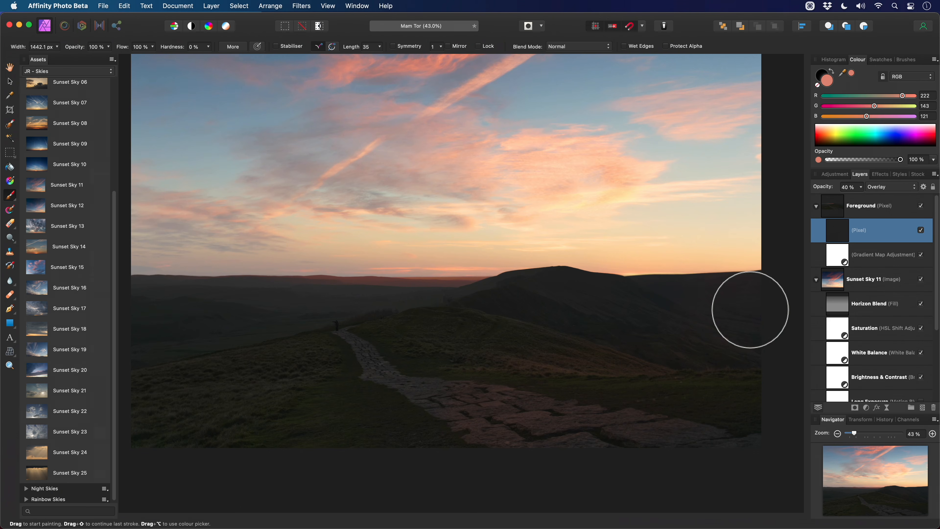
key(space)
drag(464, 380, 556, 330)
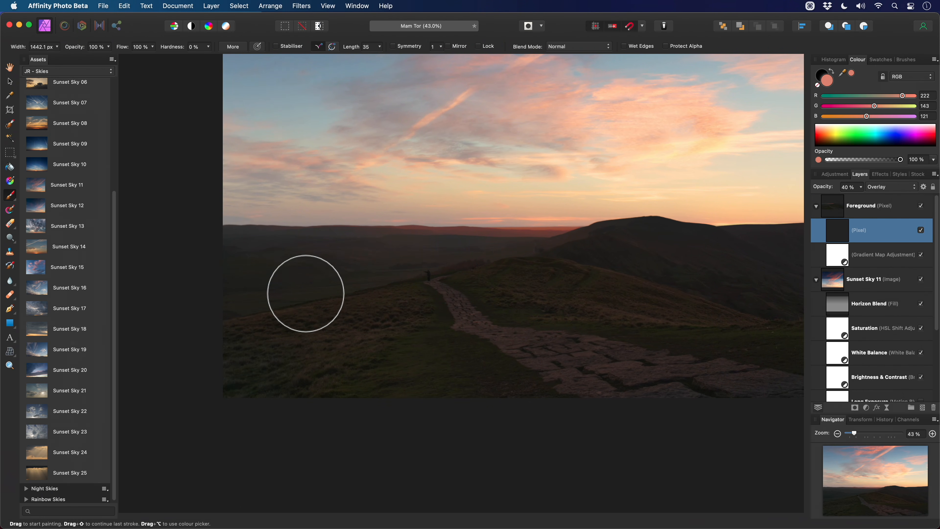
key(space)
drag(515, 331, 412, 374)
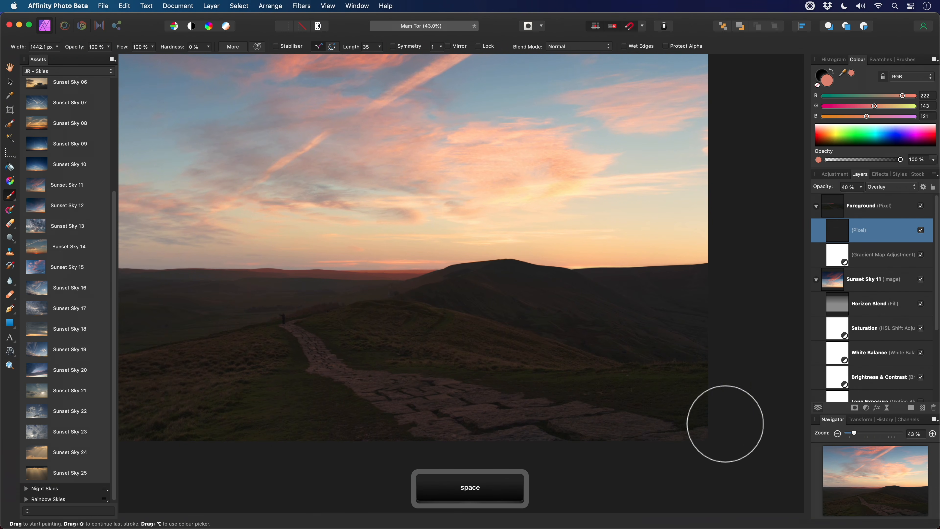
key(space)
drag(648, 415, 678, 392)
key(space)
drag(547, 346, 620, 329)
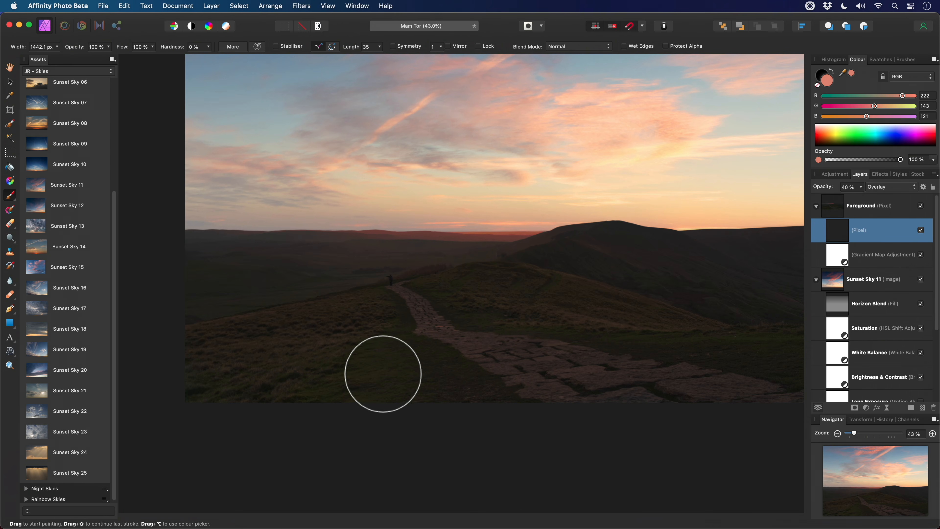
key(space)
mouse_move(468, 366)
mouse_down()
mouse_move(447, 393)
mouse_move(429, 395)
mouse_up()
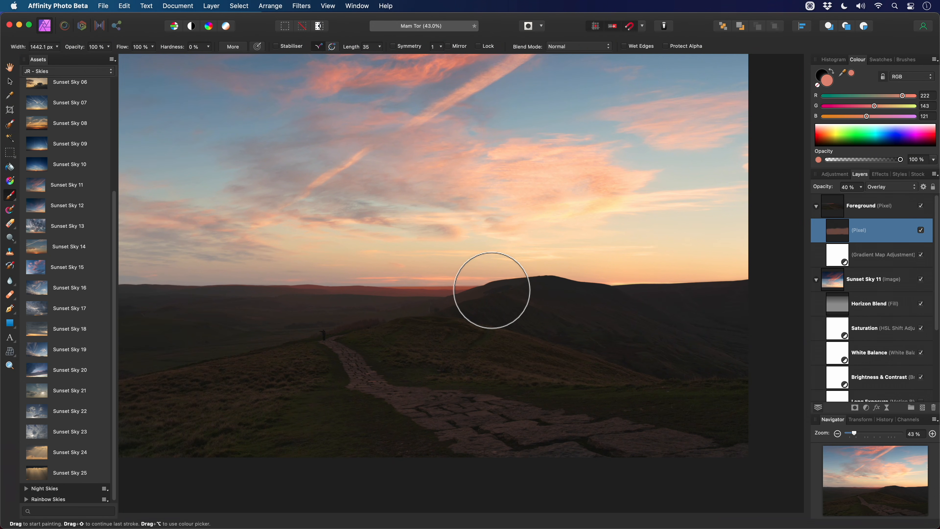
- Add a new pixel layer above the salmon tint layer in Foreground with Reflect blend mode at 15% opacity
key(super+shift+n)
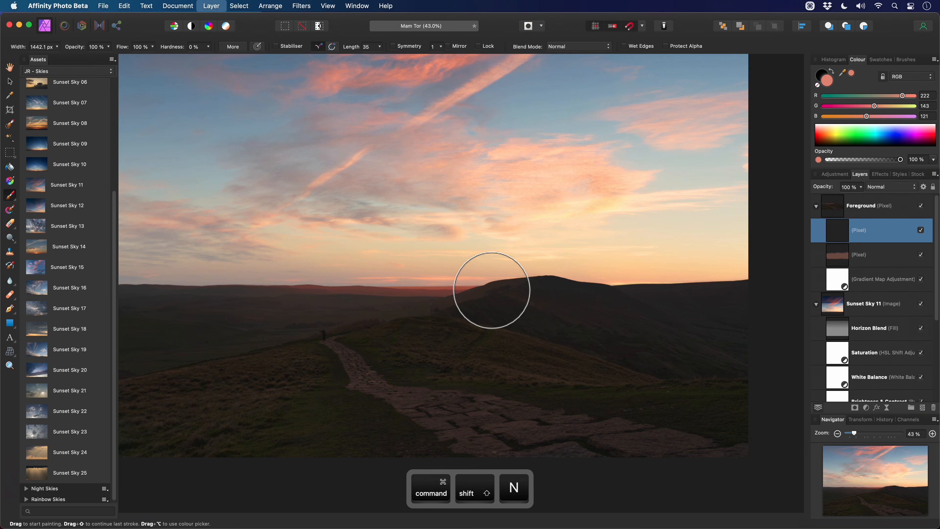
click(888, 186)
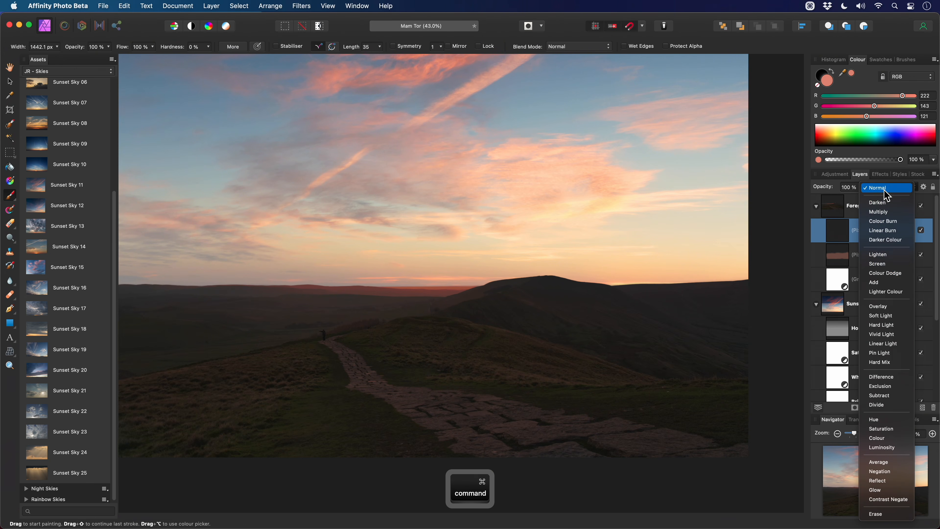
click(878, 481)
drag(862, 186, 811, 207)
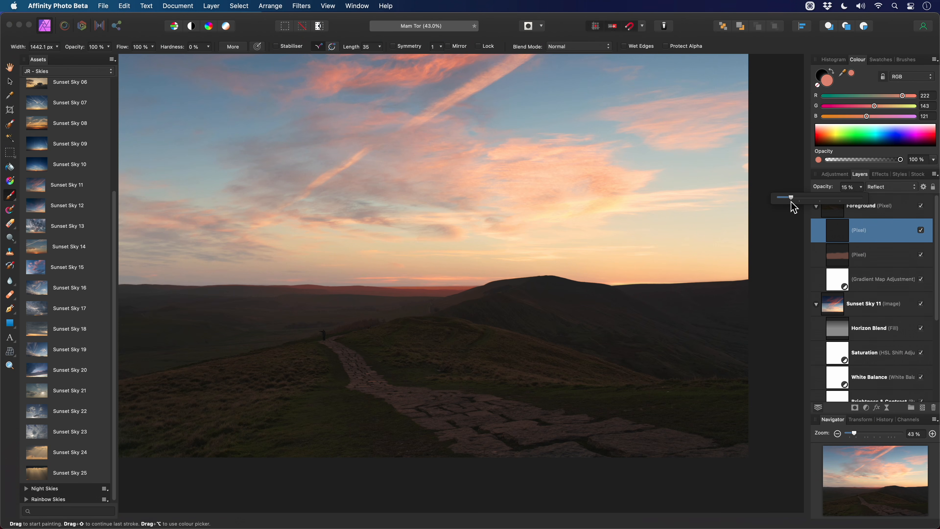
- Reduce the soft Paint Brush to about 462 px and paint salmon highlights over the middle stones of the path
scroll(475, 332, up, 5)
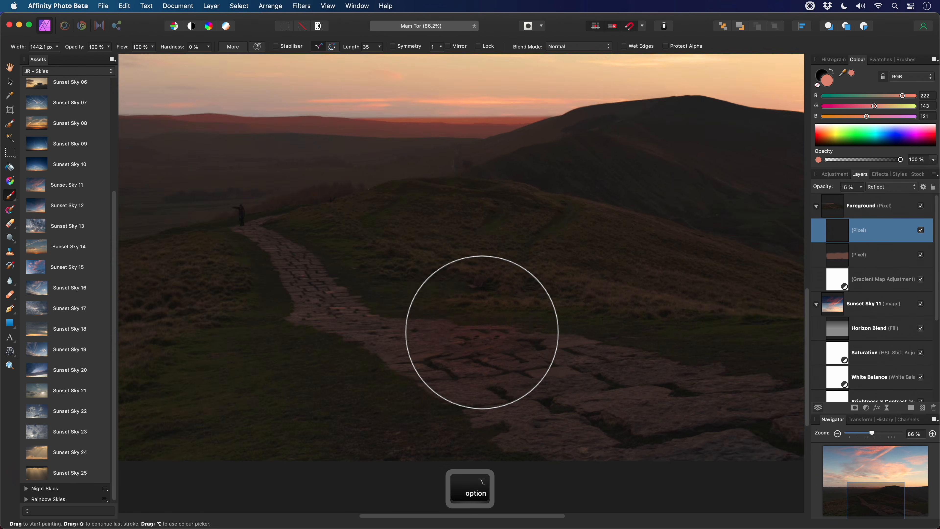
key(bracketleft)
key(bracketleft)
key(bracketleft)
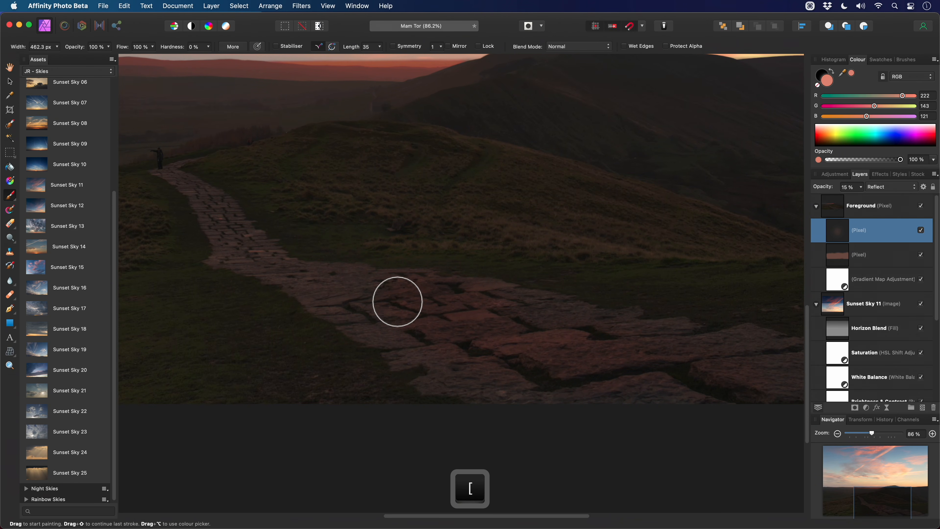
key(bracketleft)
- Paint the narrow section of the path towards the standing figure with a brush of about 277 to 305 px
scroll(374, 296, up, 3)
scroll(374, 296, left, 5)
key(bracketleft)
key(bracketleft)
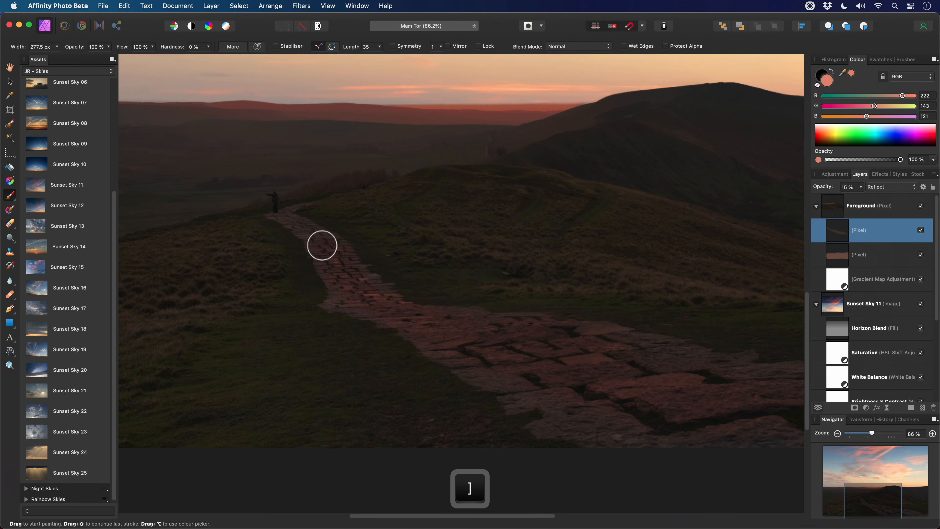
key(bracketleft)
key(bracketright)
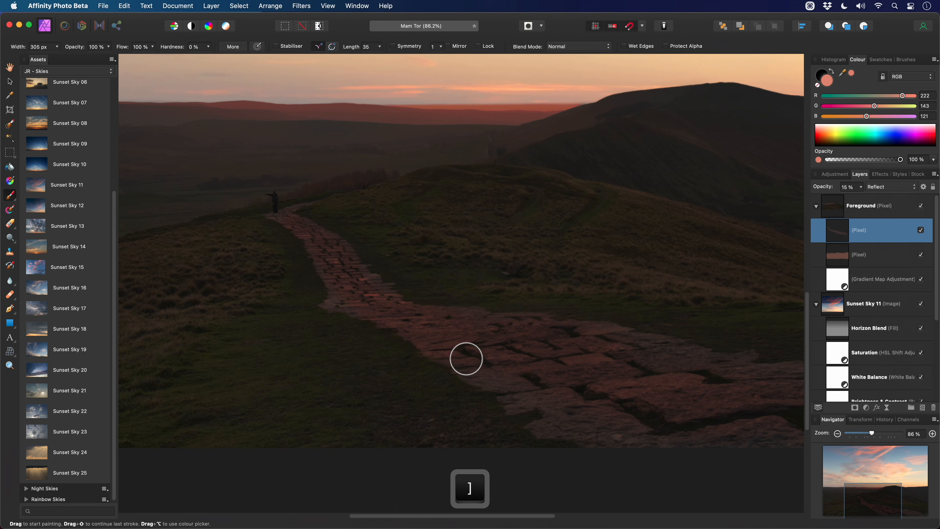
- Paint the broad stones in the near foreground with the brush enlarged to about 403 to 521 px
key(bracketright)
key(bracketright)
scroll(607, 389, right, 5)
scroll(607, 389, down, 2)
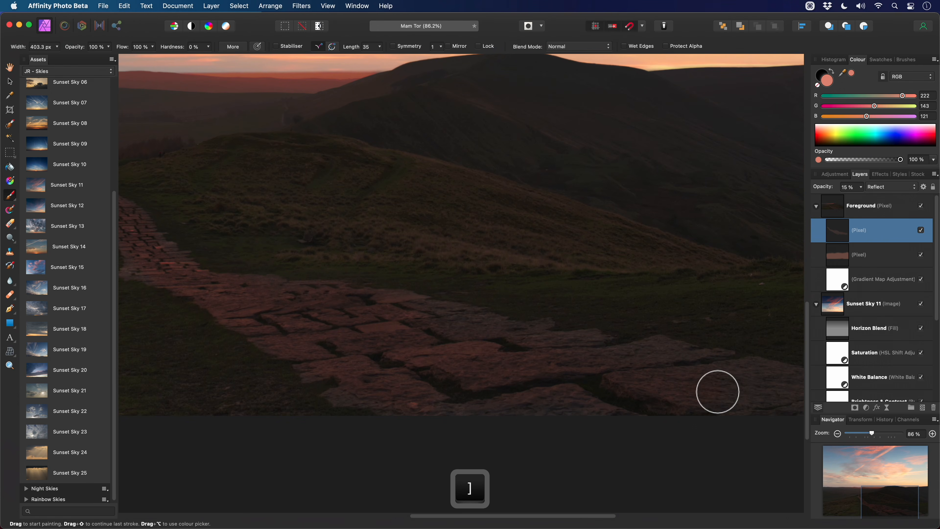
key(bracketright)
key(bracketleft)
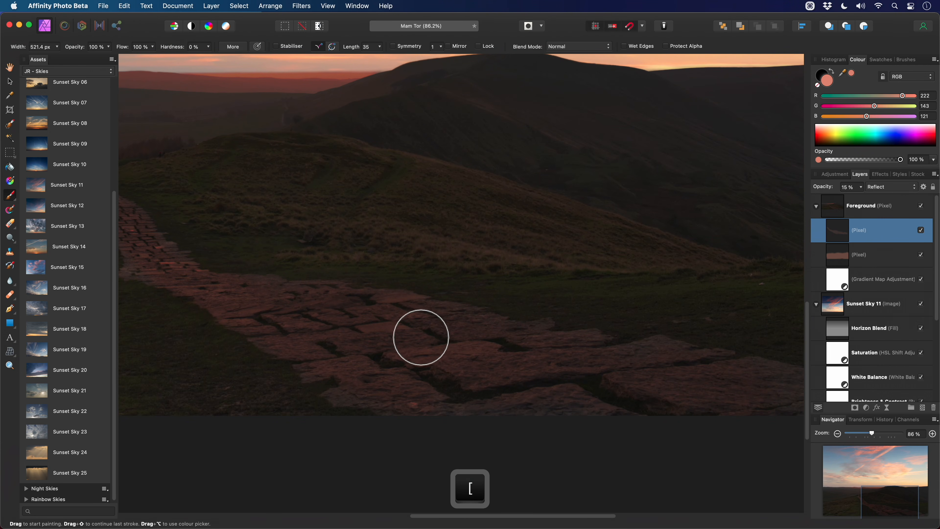
- Fill in the remaining highlights along the middle and far path with a smaller brush of about 320 to 226 px
scroll(492, 381, left, 5)
scroll(493, 382, up, 1)
key(bracketleft)
key(bracketleft)
key(bracketleft)
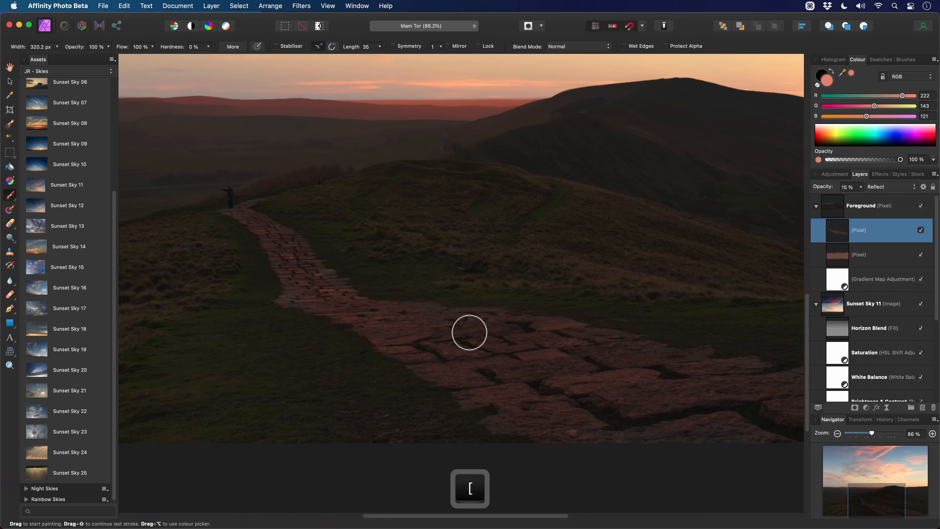
key(bracketleft)
key(bracketleft)
key(bracketleft)
key(bracketright)
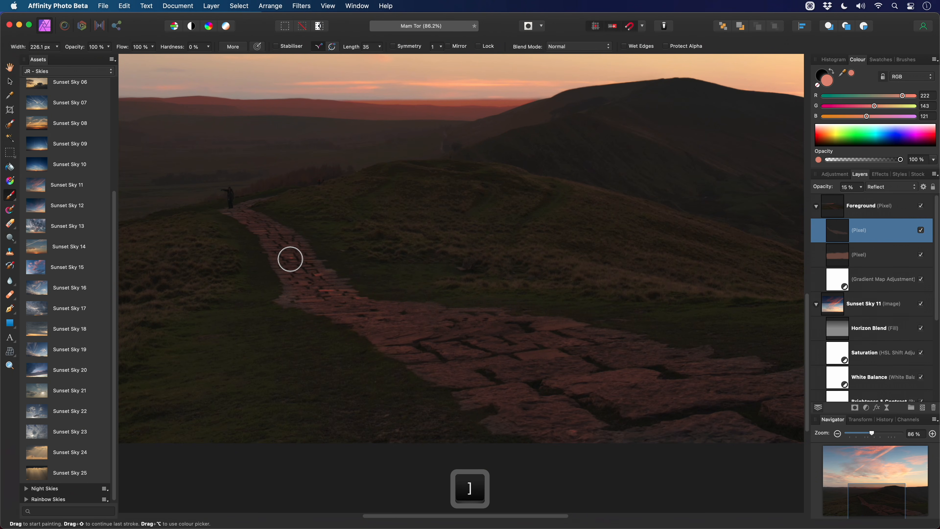
- Examine the painted stone highlights up close and against the horizon, hills and sky
scroll(415, 282, up, 5)
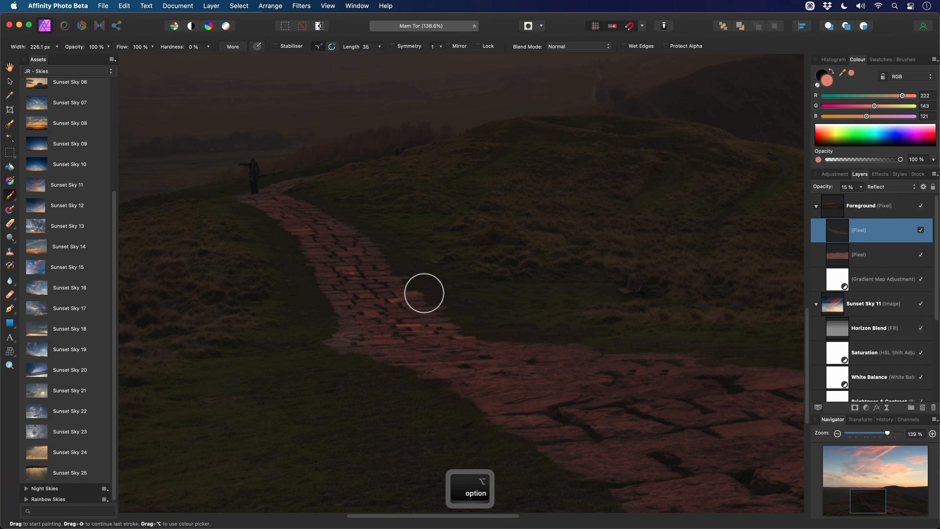
key(h)
scroll(417, 296, up, 3)
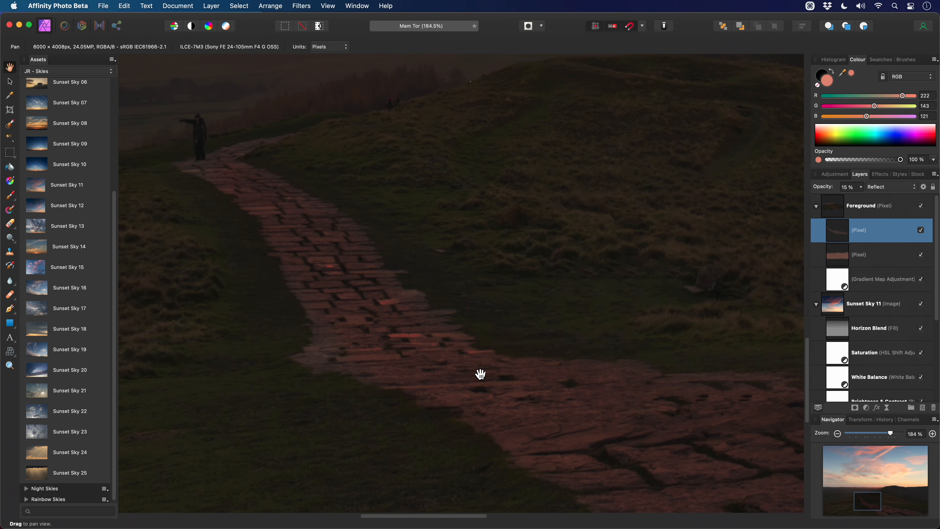
scroll(519, 385, right, 3)
scroll(603, 403, down, 5)
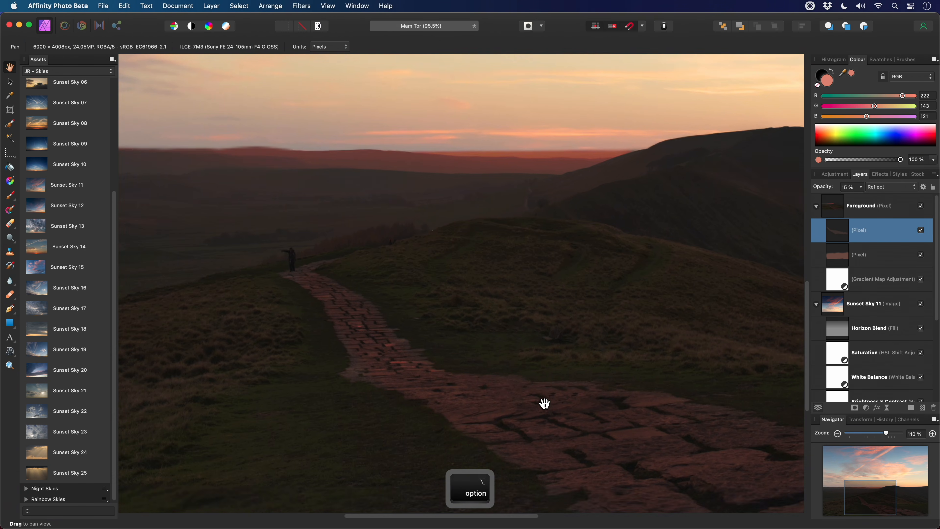
scroll(544, 403, down, 1)
scroll(554, 332, up, 5)
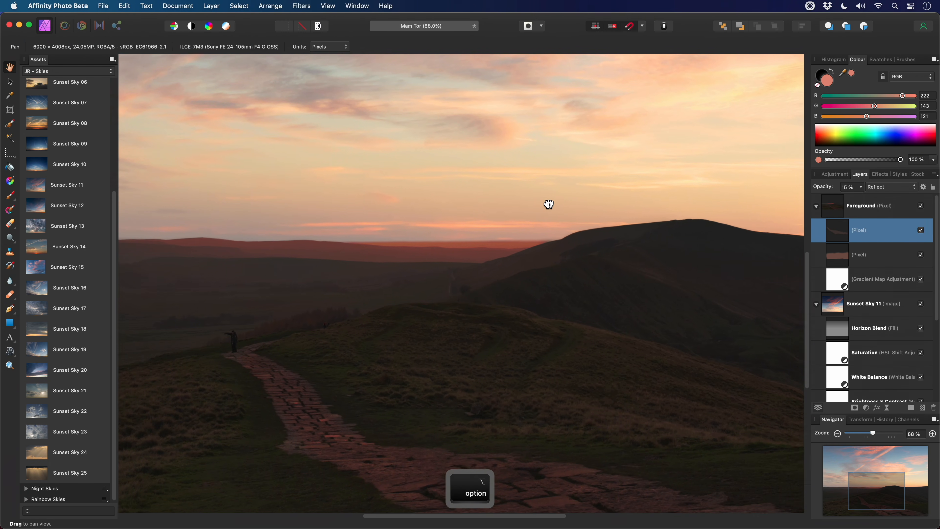
scroll(549, 205, up, 2)
scroll(549, 204, right, 4)
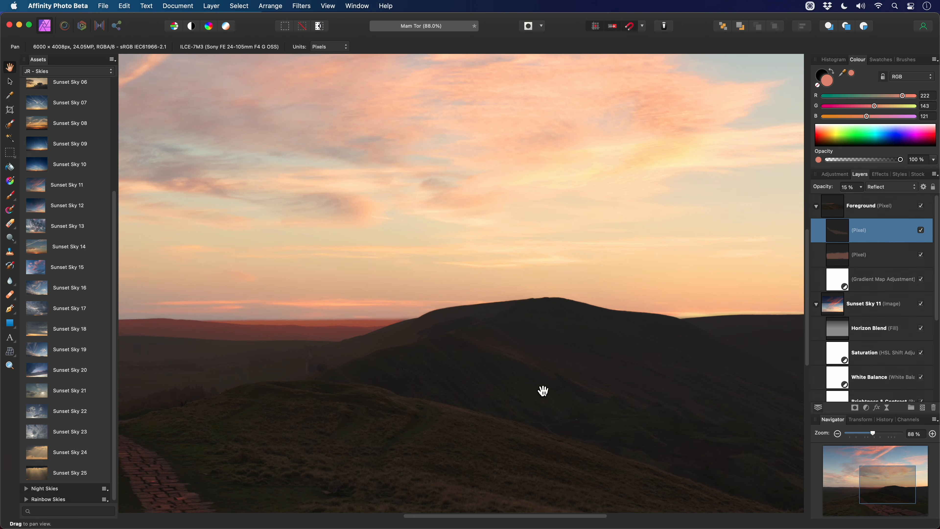
drag(543, 391, 696, 252)
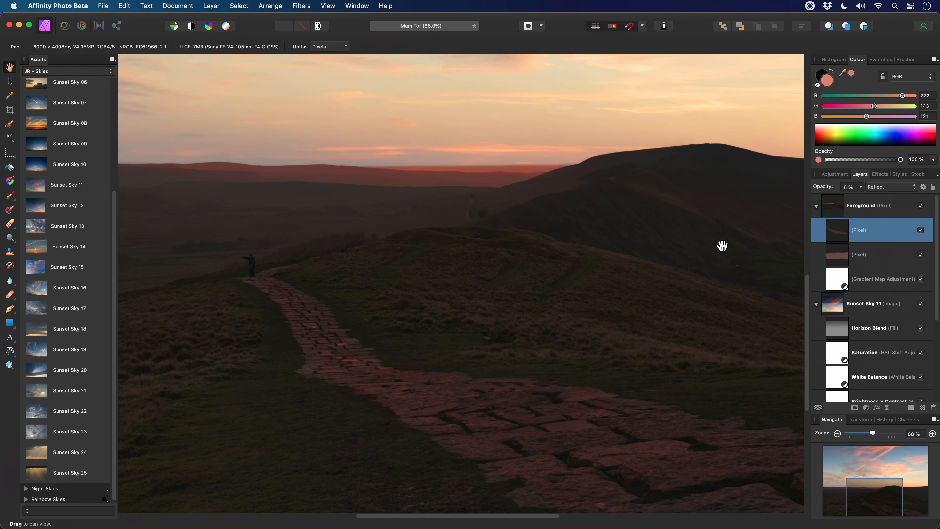
- Set the Reflect layer's opacity to 10% and compare the path with that layer hidden and shown
key(1)
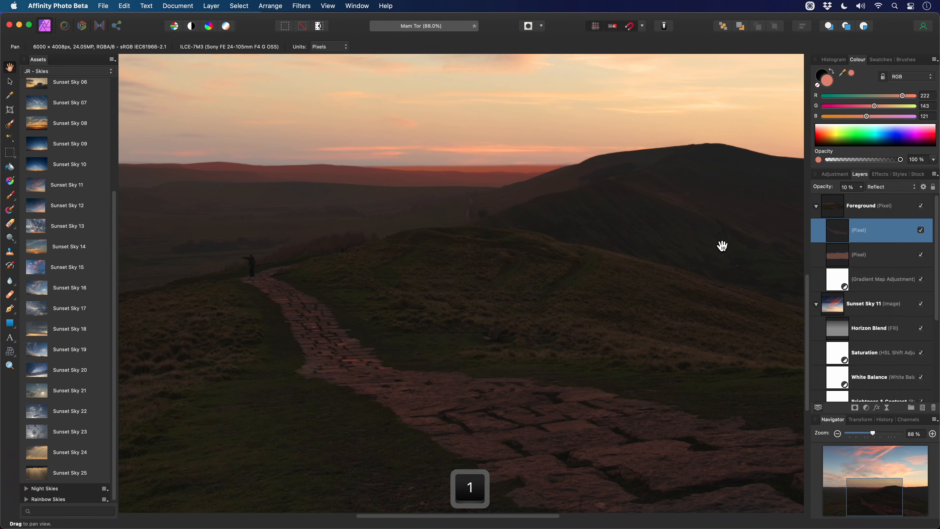
click(918, 230)
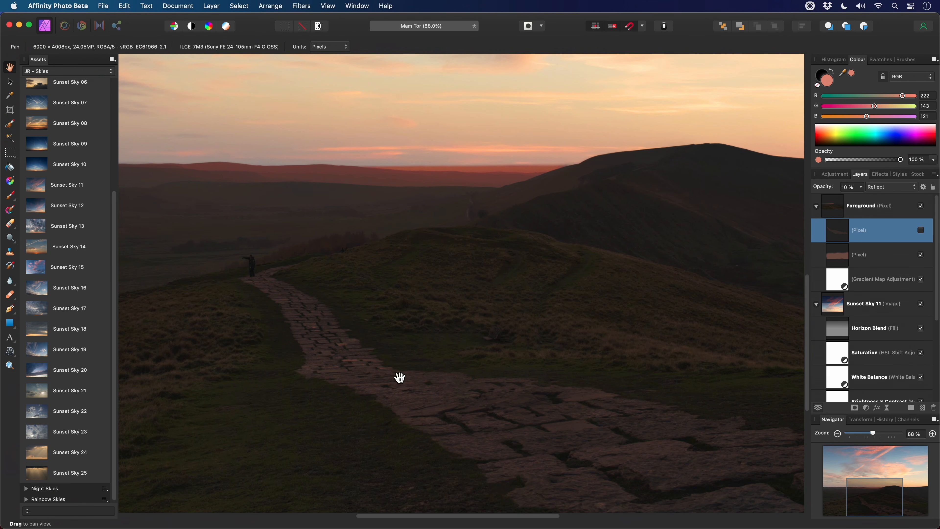
scroll(426, 365, up, 3)
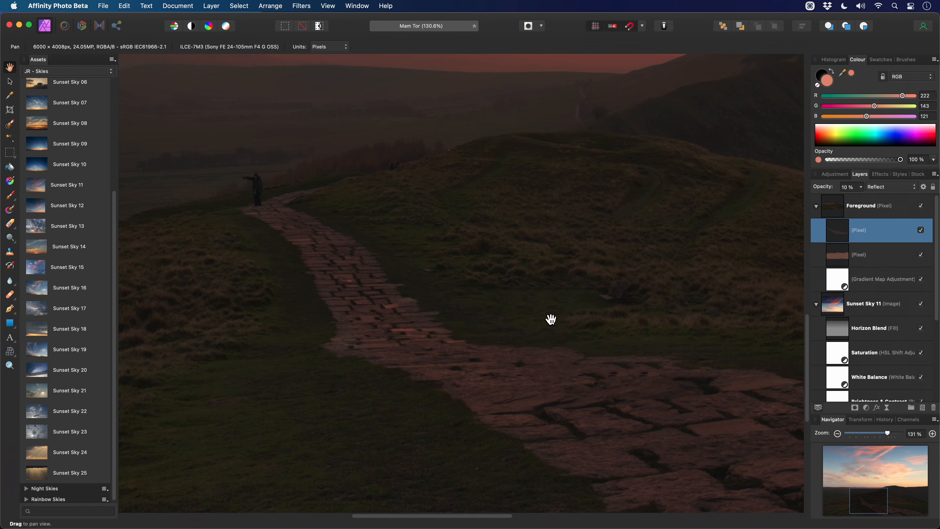
key(super+0)
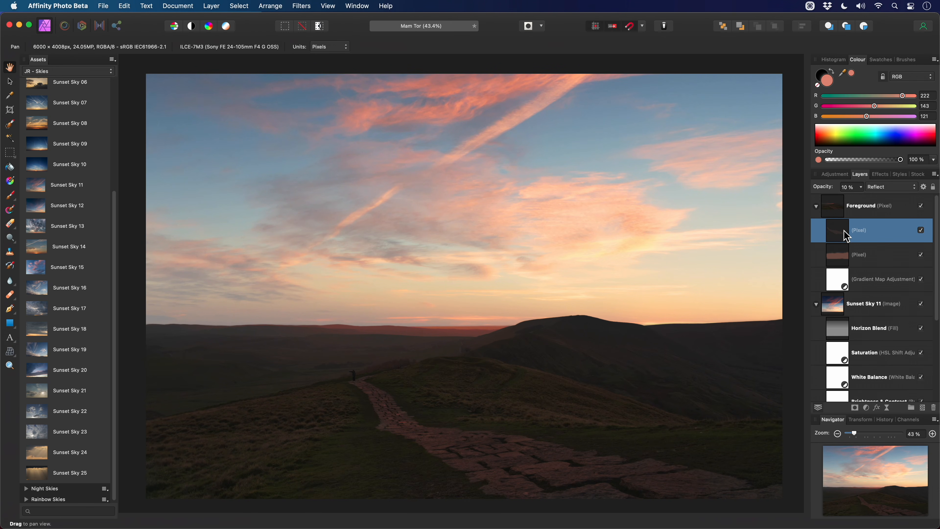
- Add a Curves adjustment inside Foreground with midtones raised to about X 0.498, Y 0.703 and a shadow point near X 0.058, Y 0.051
key(super+m)
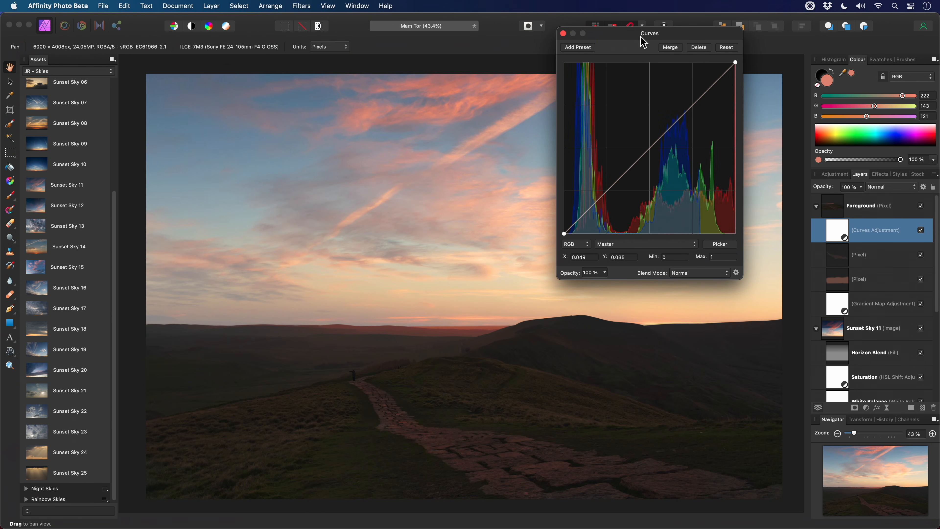
drag(642, 48, 629, 164)
drag(644, 259, 635, 233)
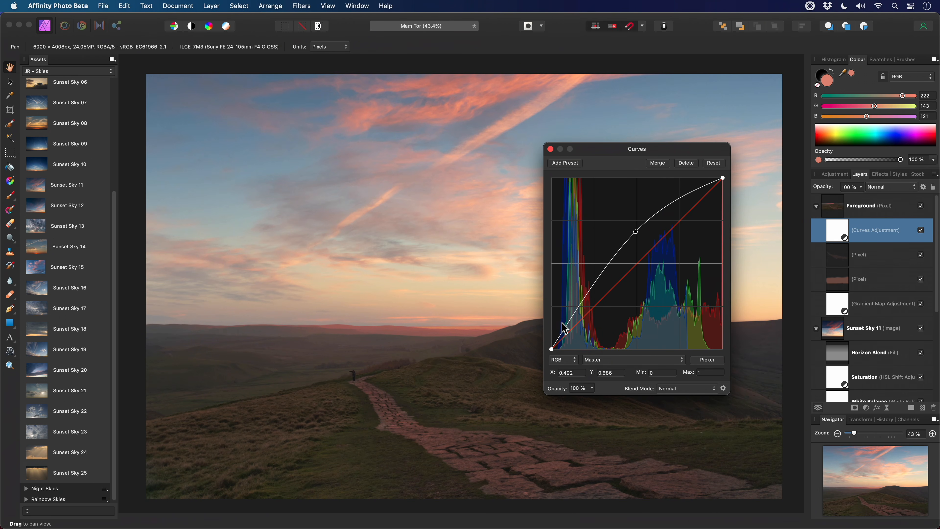
drag(563, 333, 564, 346)
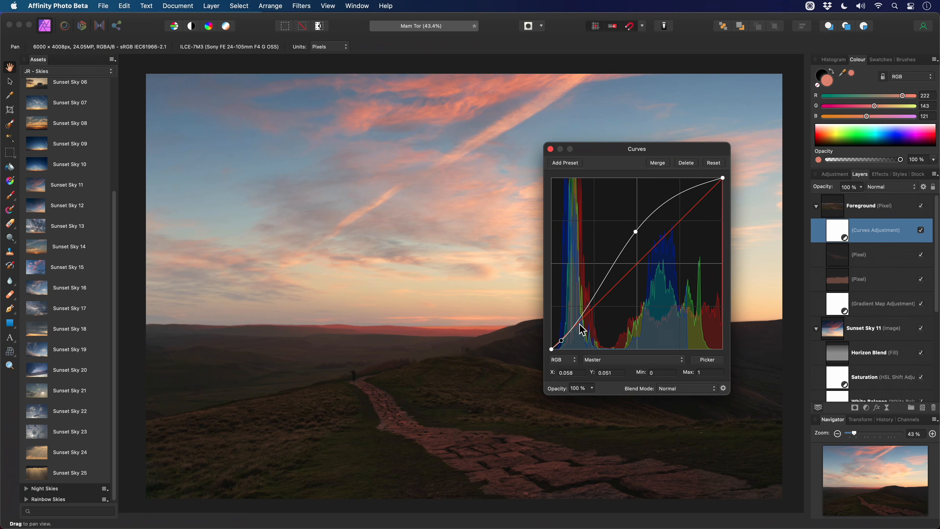
drag(639, 236, 637, 227)
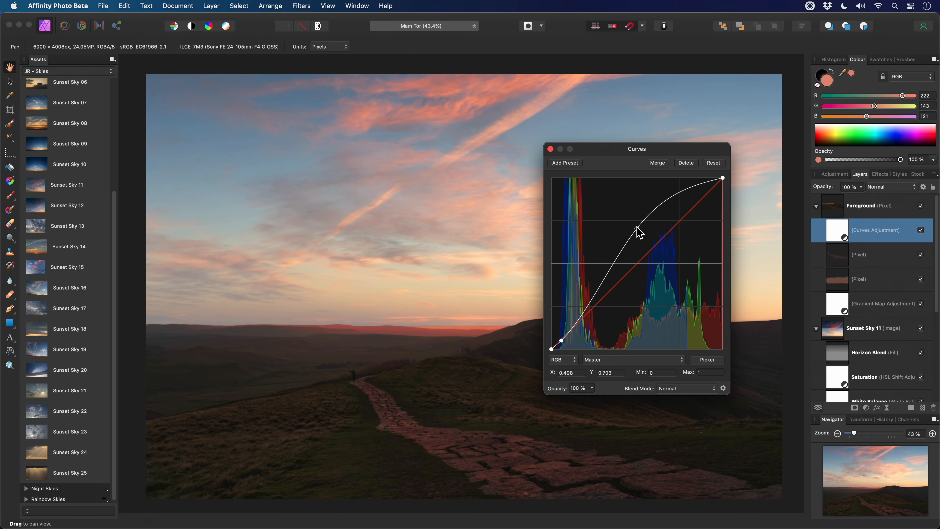
click(550, 149)
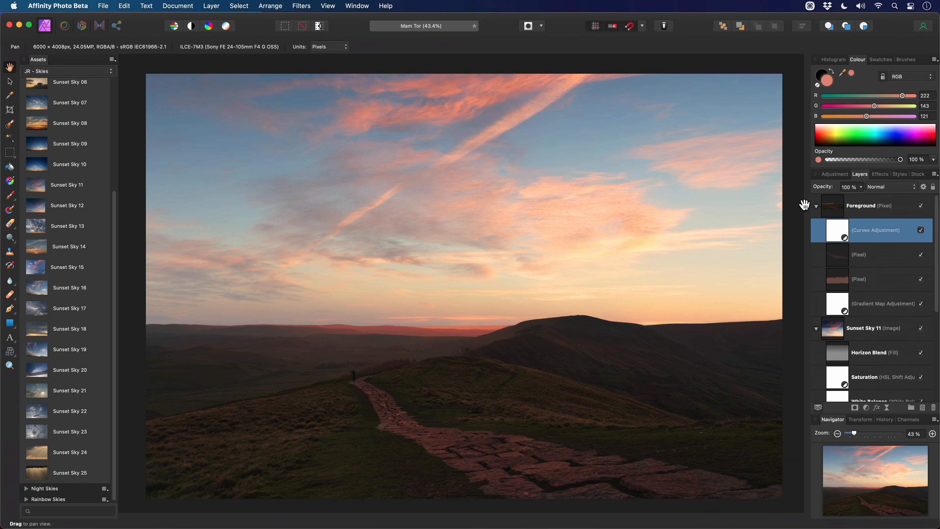
- Collapse the Foreground and Sunset Sky 11 layers and compare the composite with the original photo by hiding and showing both
click(817, 206)
click(816, 230)
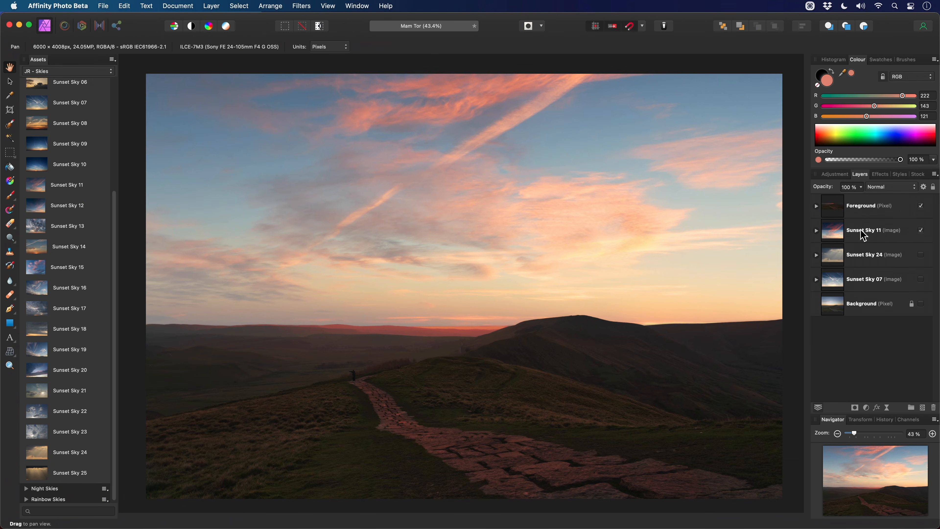
click(875, 232)
shift+click(878, 207)
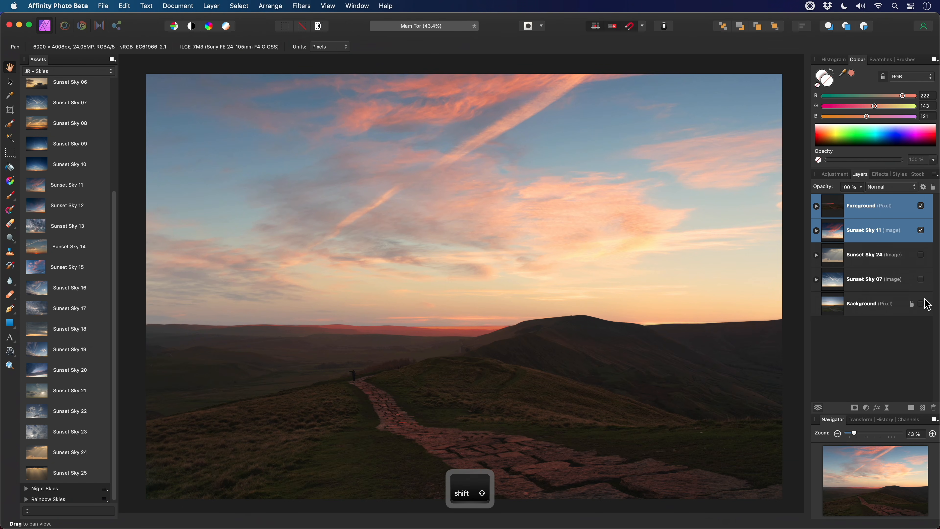
click(921, 207)
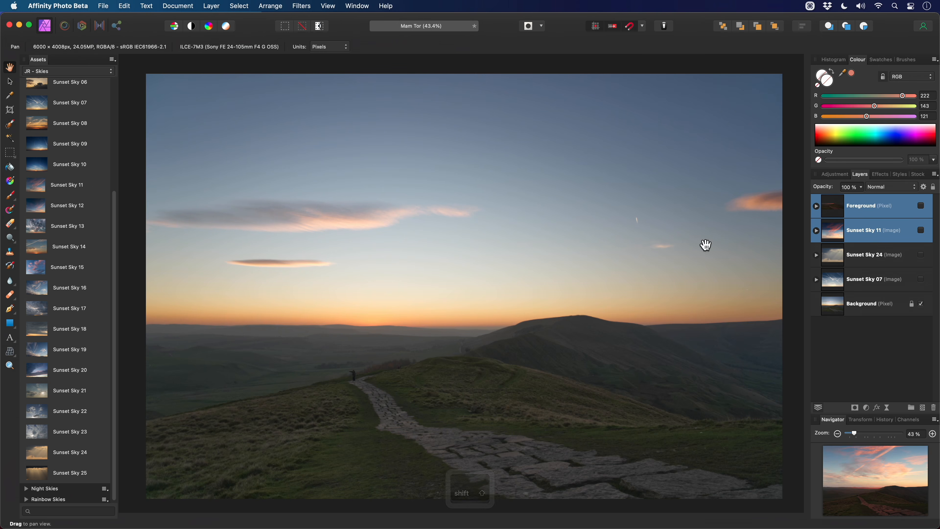
click(922, 207)
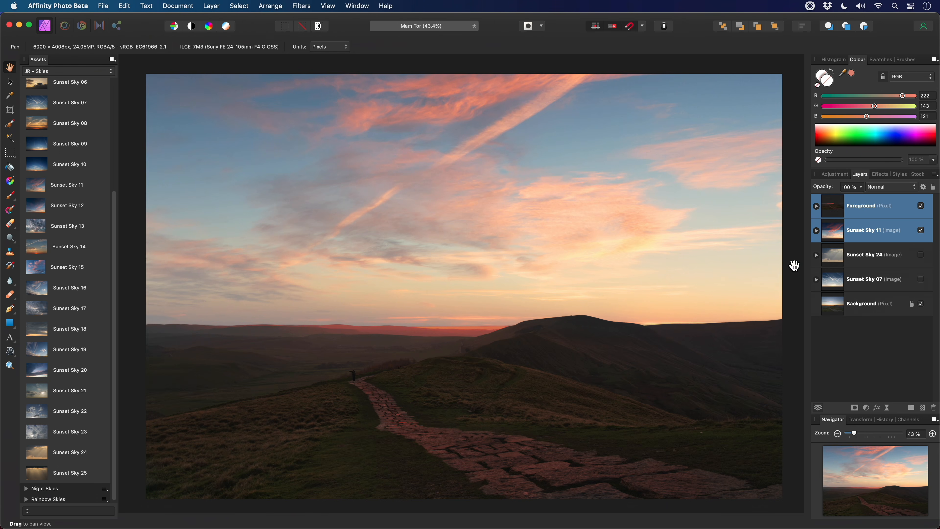
- Set the opacity of the Reflect pixel layer inside Foreground to 7%
click(863, 212)
click(817, 205)
scroll(479, 373, up, 5)
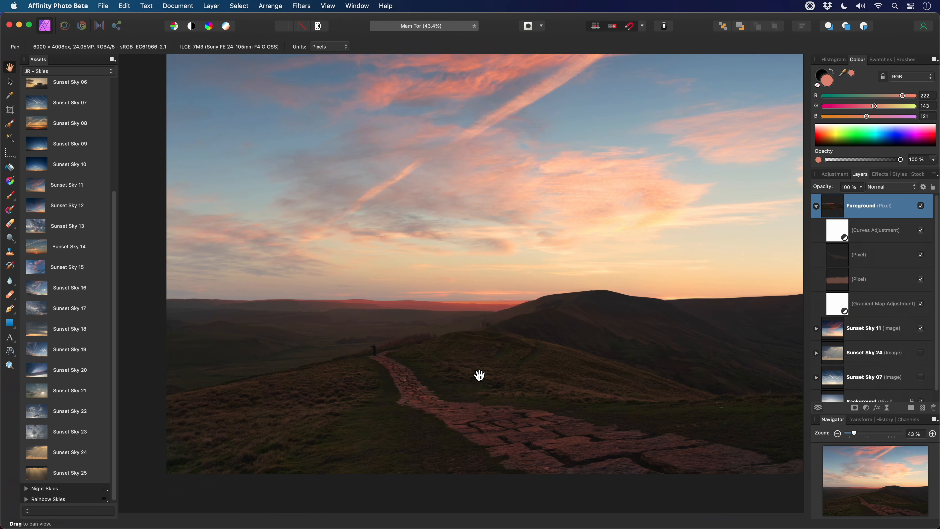
scroll(439, 402, up, 3)
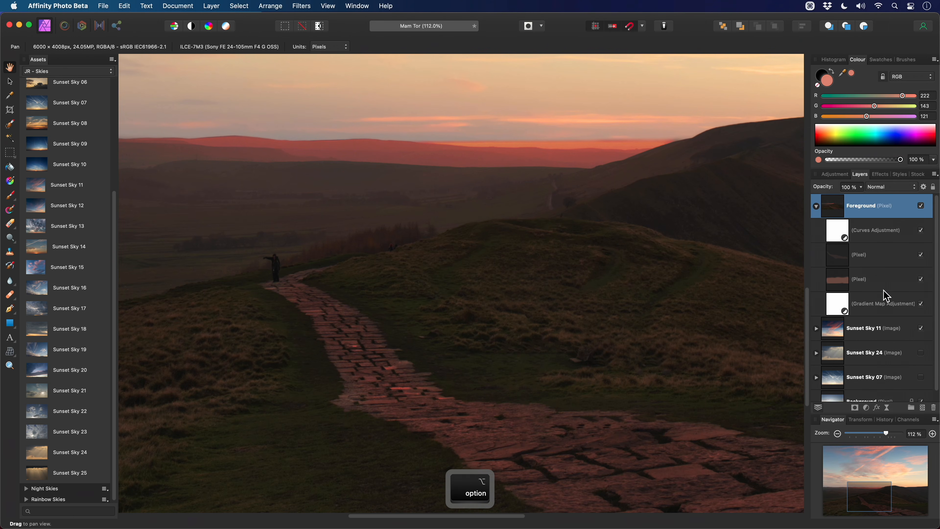
click(890, 256)
scroll(501, 400, left, 3)
scroll(501, 399, down, 2)
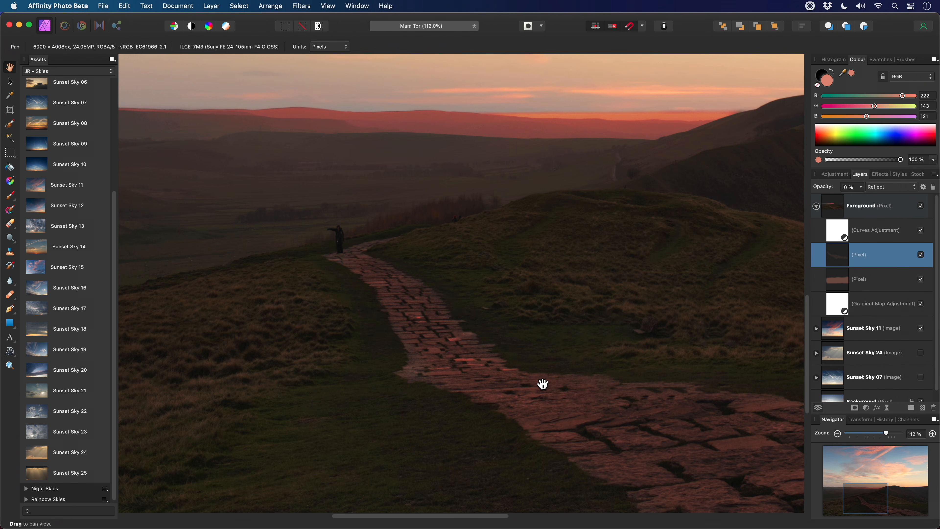
key(7)
- Set the Erase Brush to 380.8 px width and 0% hardness and inspect the highlights along the path and the full composite
key(e)
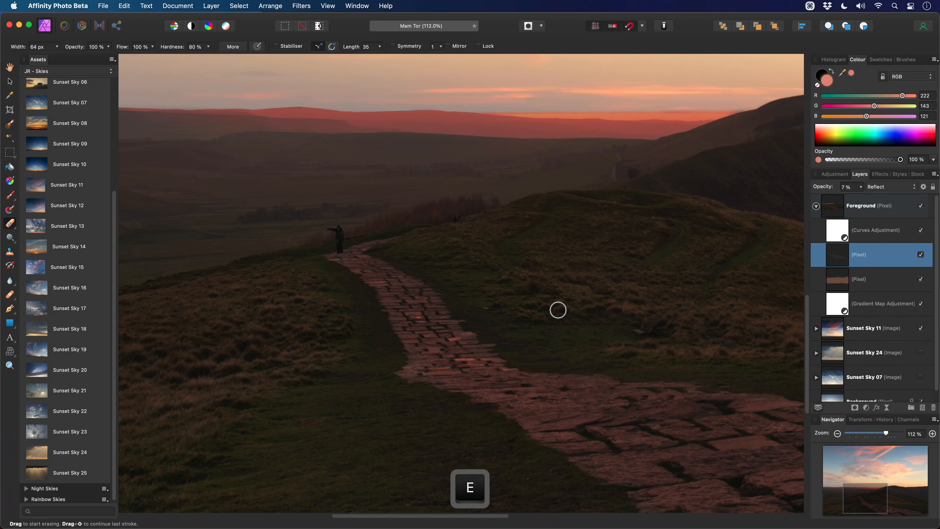
drag(558, 310, 557, 315)
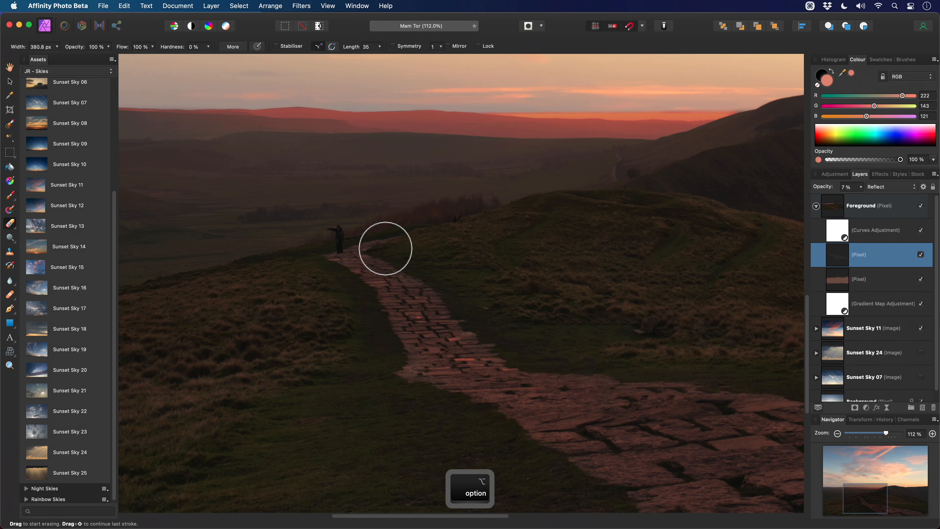
key(space)
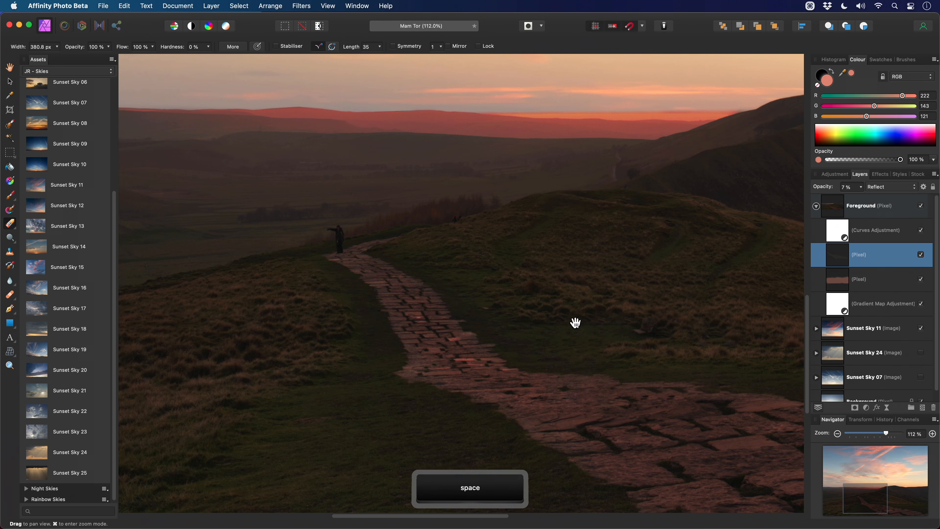
drag(575, 322, 340, 319)
key(space)
drag(525, 382, 468, 338)
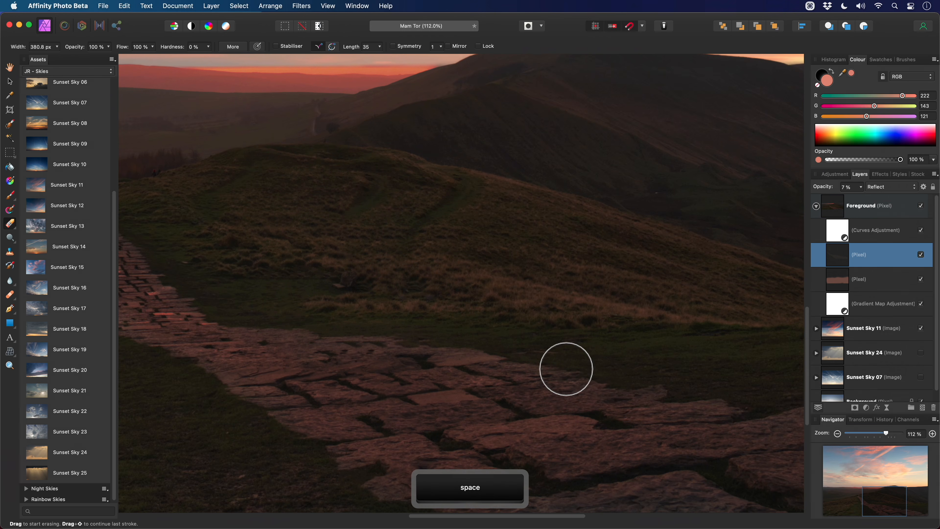
key(h)
drag(483, 293, 623, 339)
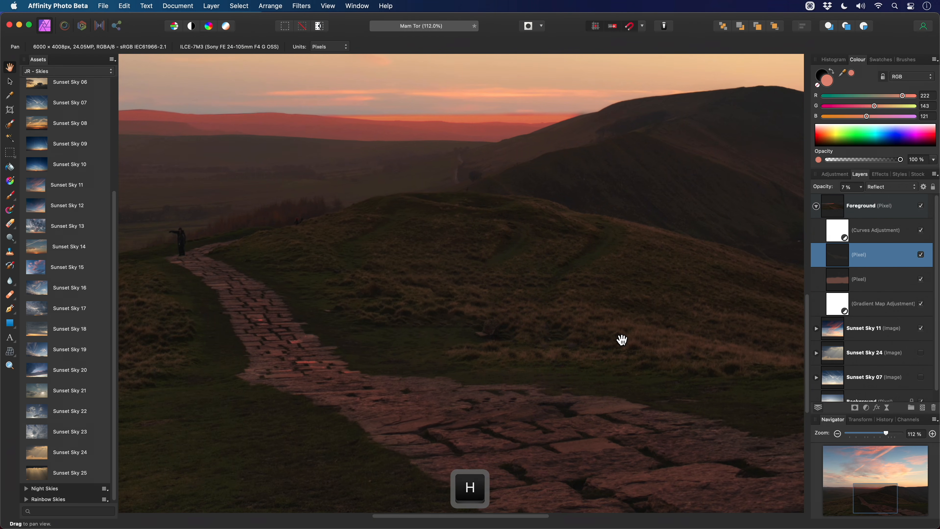
key(super+0)
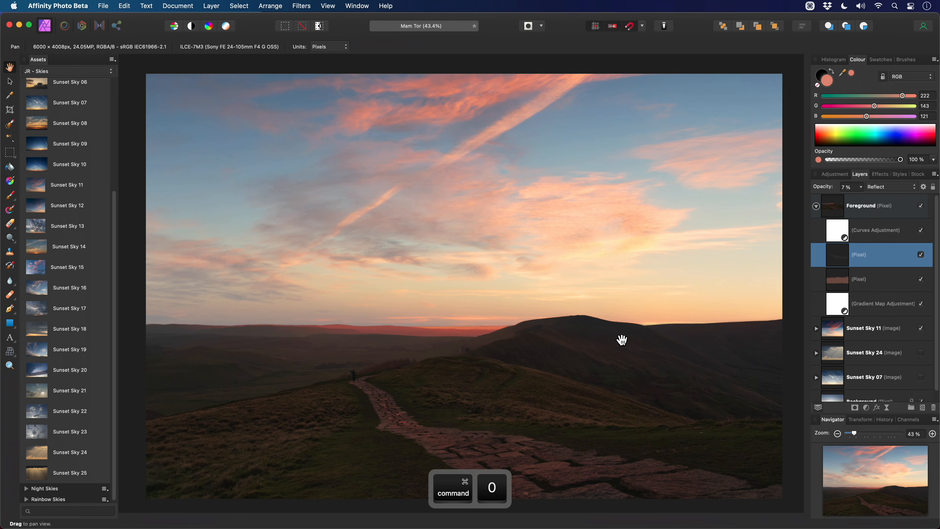
- Close the Mam Tor document without saving it and open the Whitby Harbour photo from Finder
key(super+w)
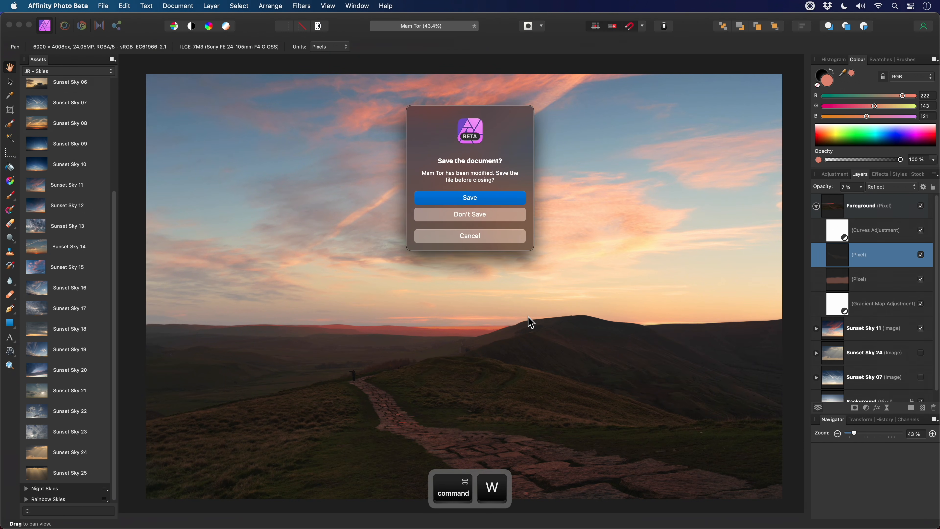
click(466, 217)
key(super+Tab)
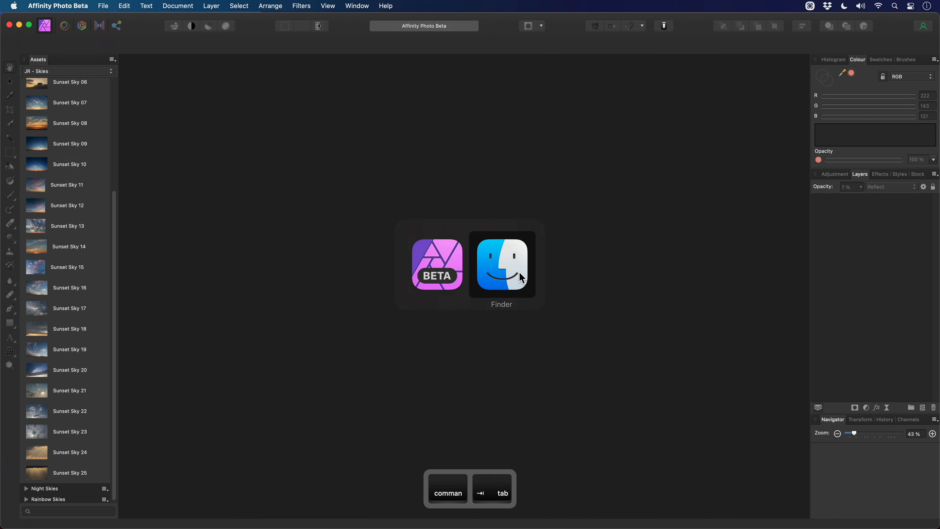
drag(655, 183, 566, 245)
key(super+Tab)
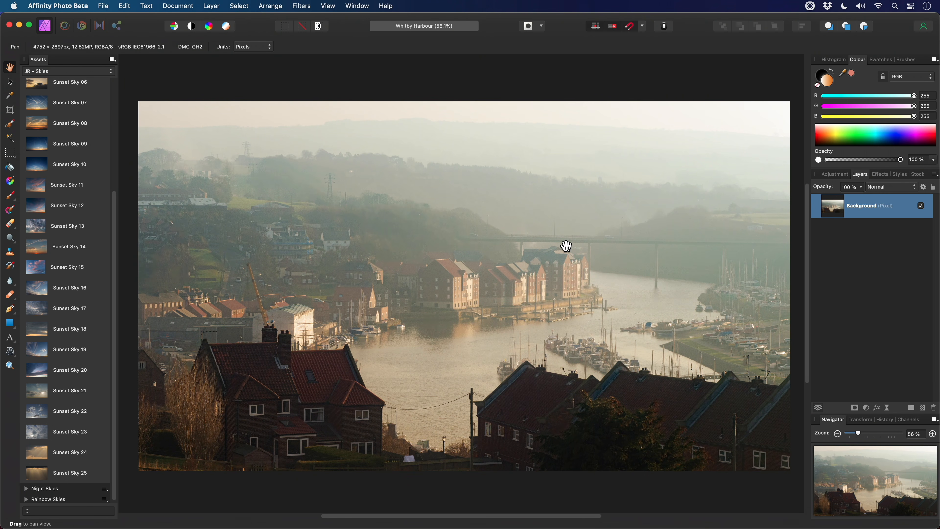
- Place the Mist 04 asset from JR - Fog & Mist along the photo's lower edge and stretch it to the full image width
click(67, 71)
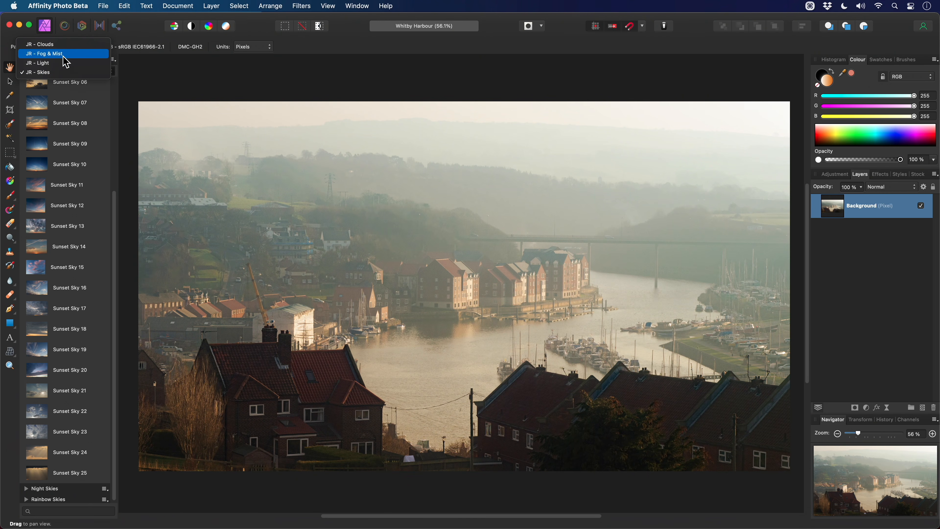
click(56, 54)
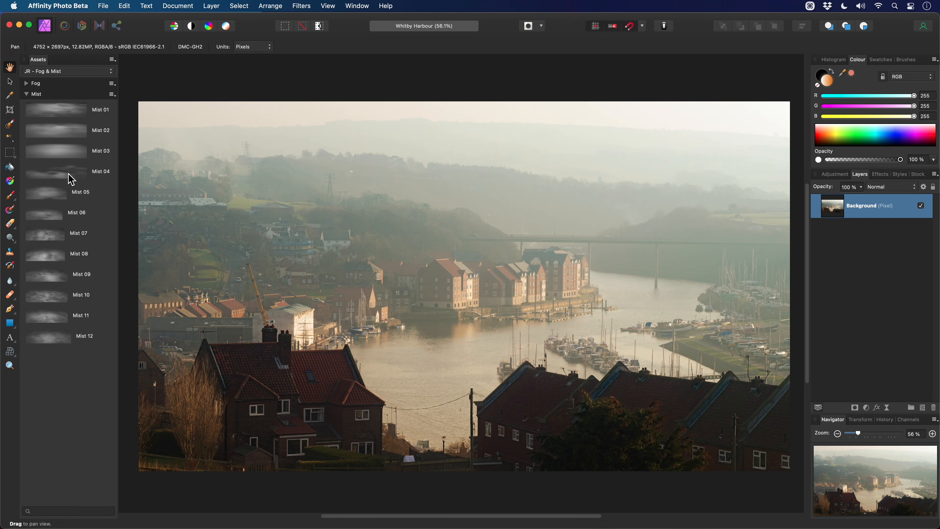
drag(71, 180, 616, 407)
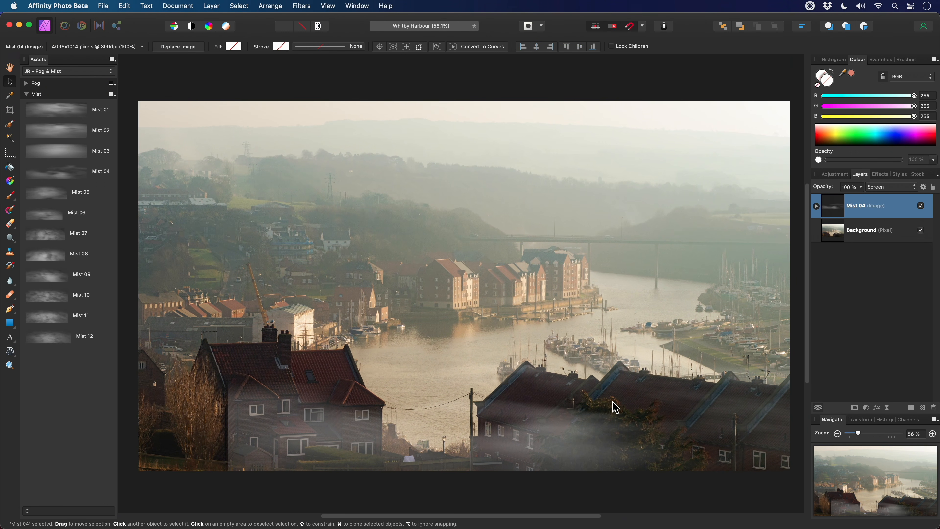
scroll(616, 408, down, 3)
scroll(241, 373, left, 3)
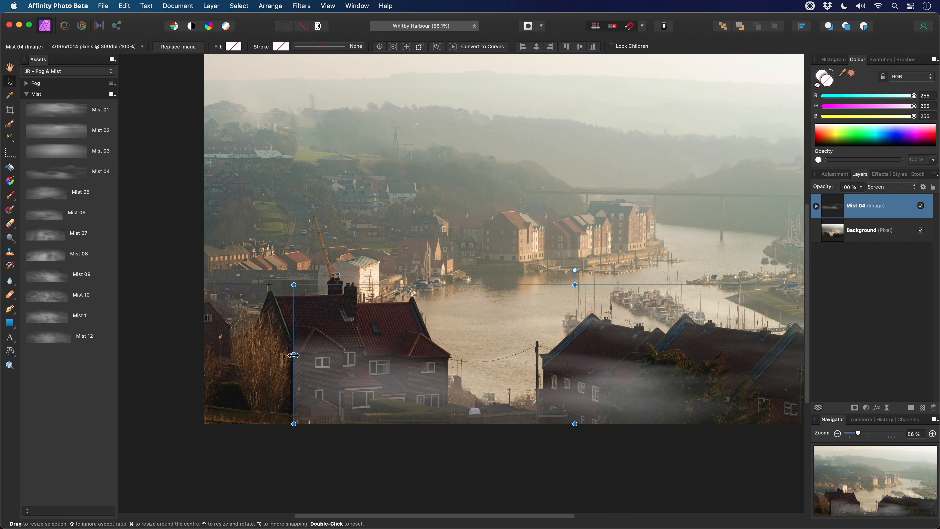
drag(294, 355, 207, 362)
scroll(407, 311, down, 2)
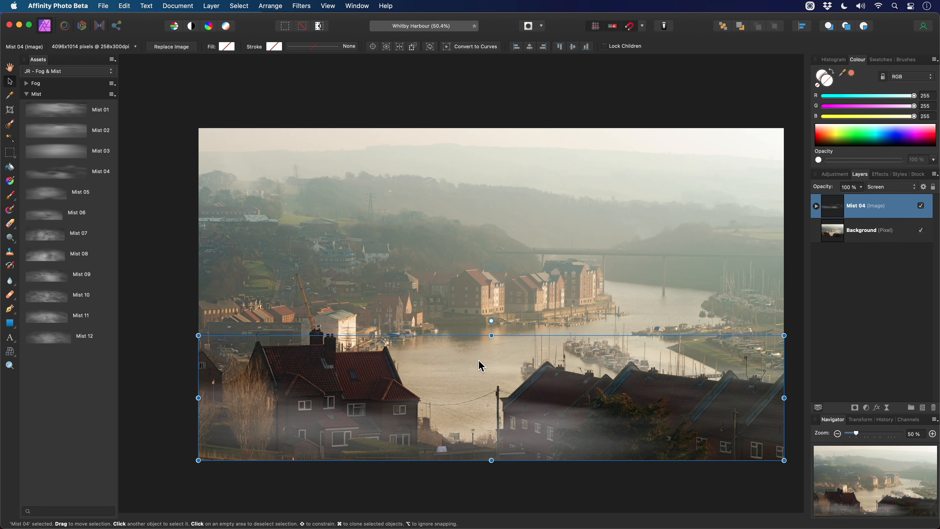
- Set the Mist 04 layer's opacity to 45% and enable its nested Increase Density levels adjustment
key(4)
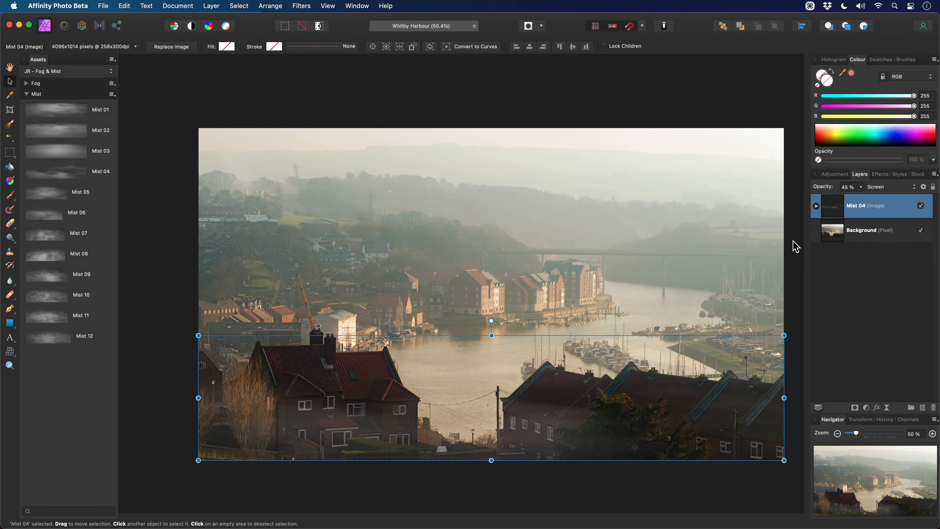
click(816, 206)
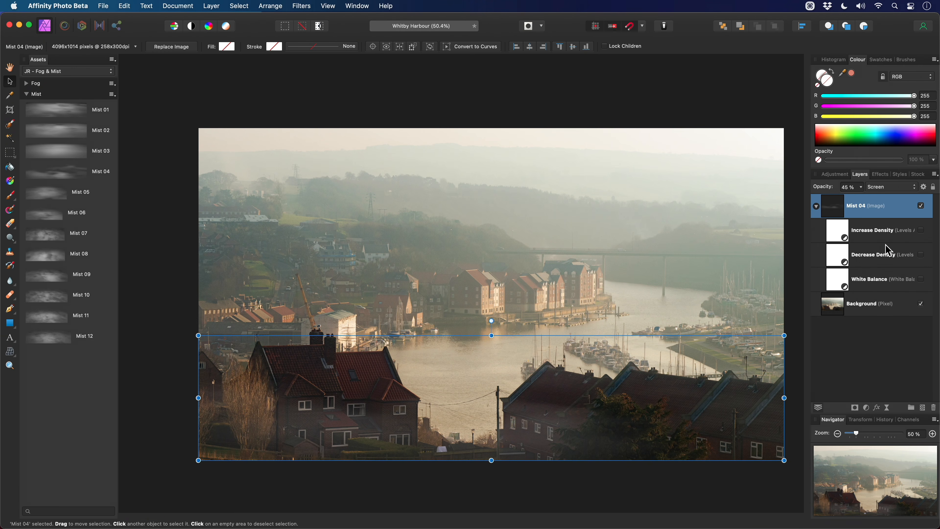
click(917, 233)
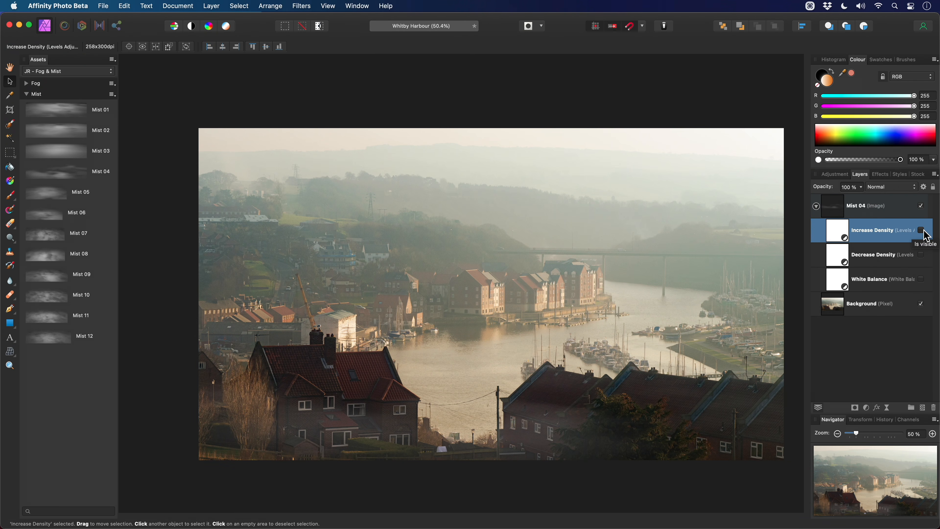
click(924, 232)
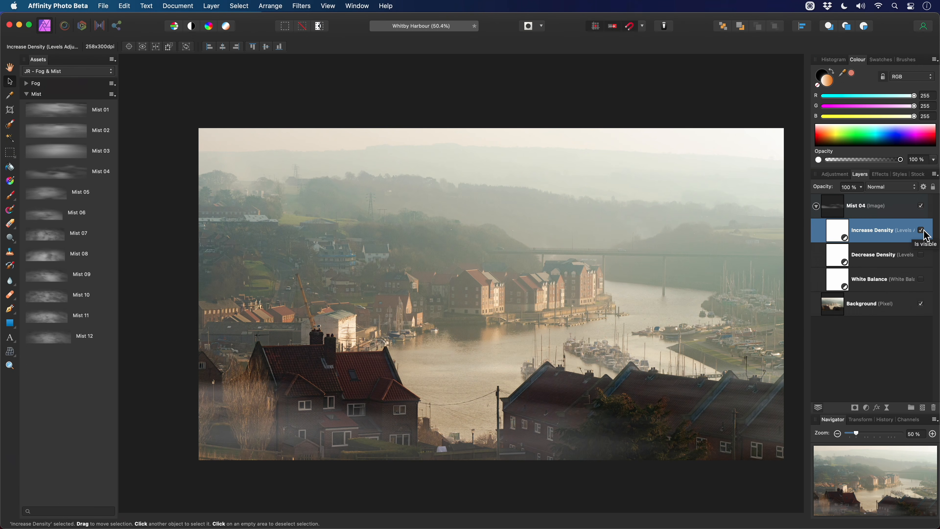
click(875, 207)
click(817, 206)
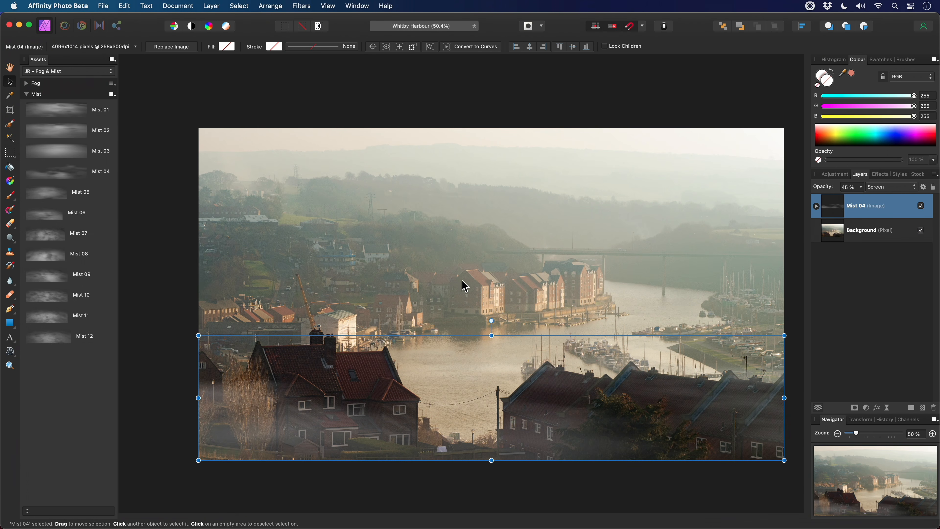
- Place the Fog 10 asset, stretch it to cover the whole photo, and set its opacity to 35%
click(40, 95)
click(38, 84)
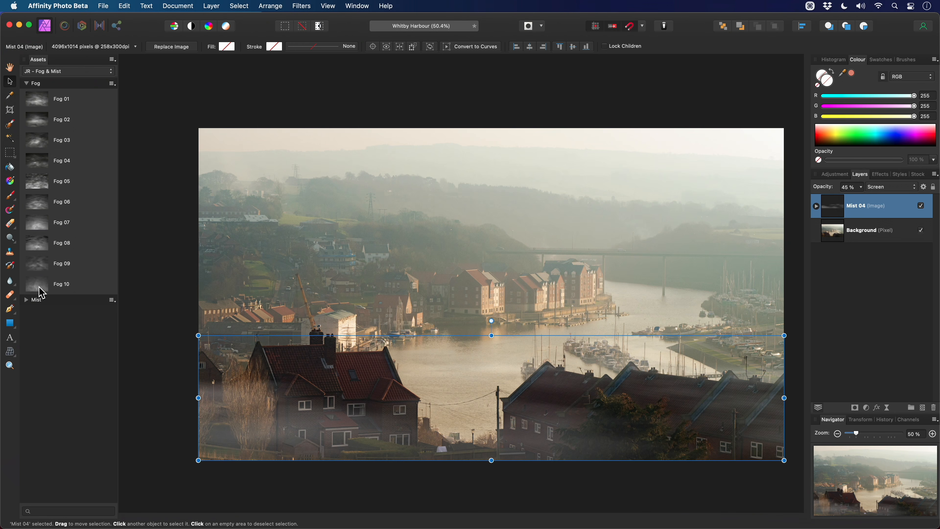
drag(36, 285, 464, 285)
drag(603, 273, 589, 288)
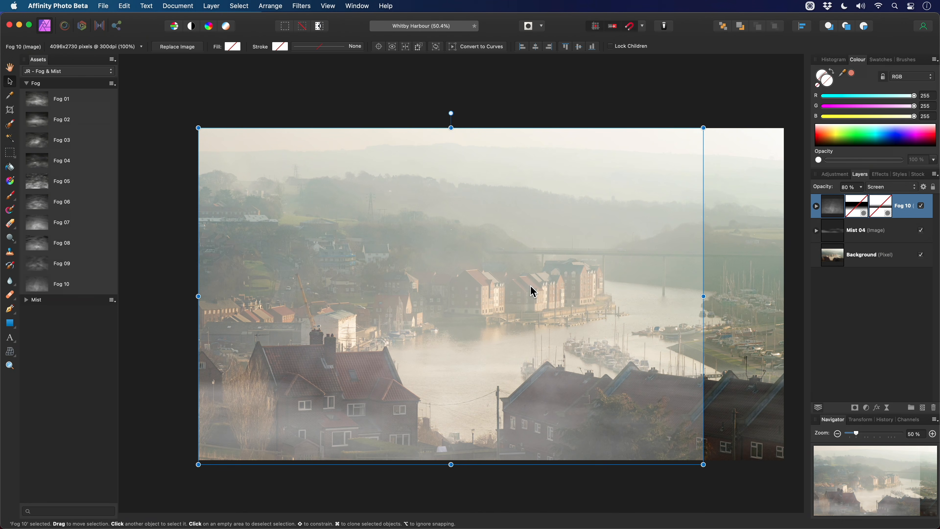
mouse_move(531, 292)
mouse_down()
mouse_move(527, 284)
mouse_move(530, 293)
mouse_up()
key(shift)
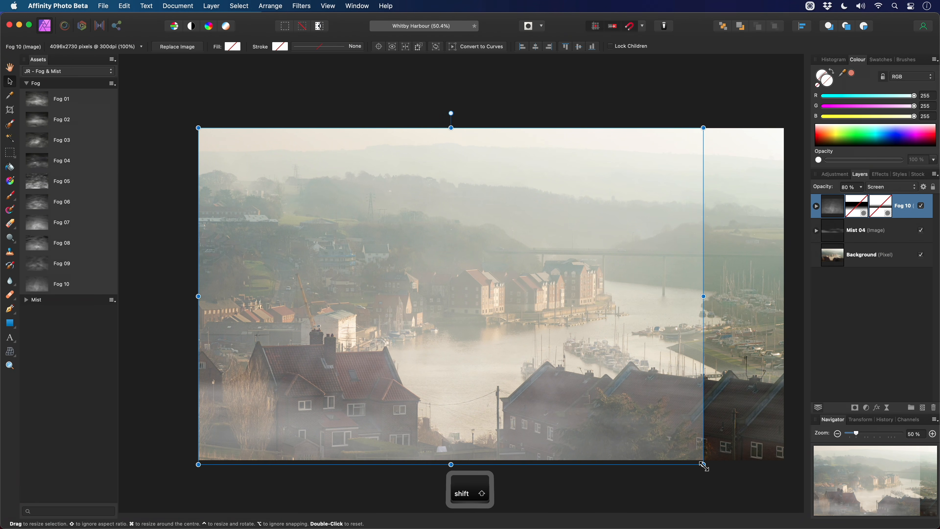
drag(703, 464, 784, 460)
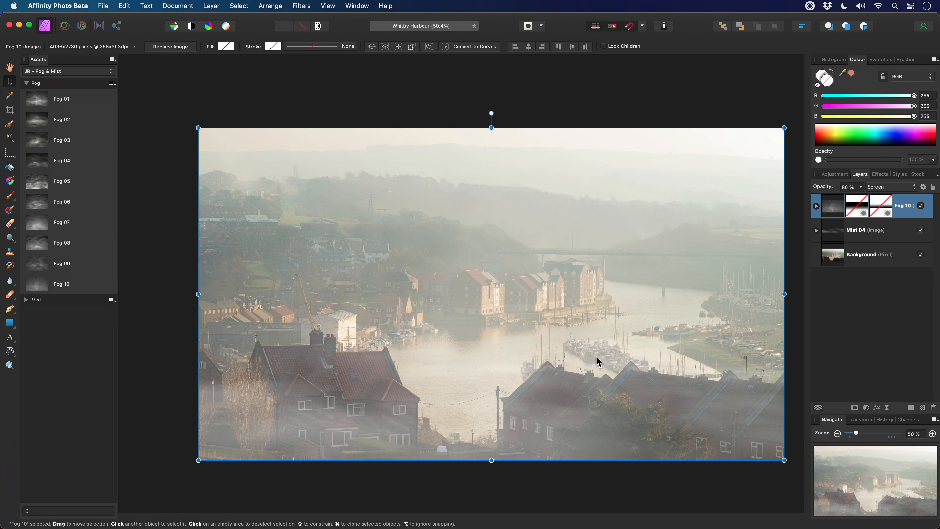
key(3)
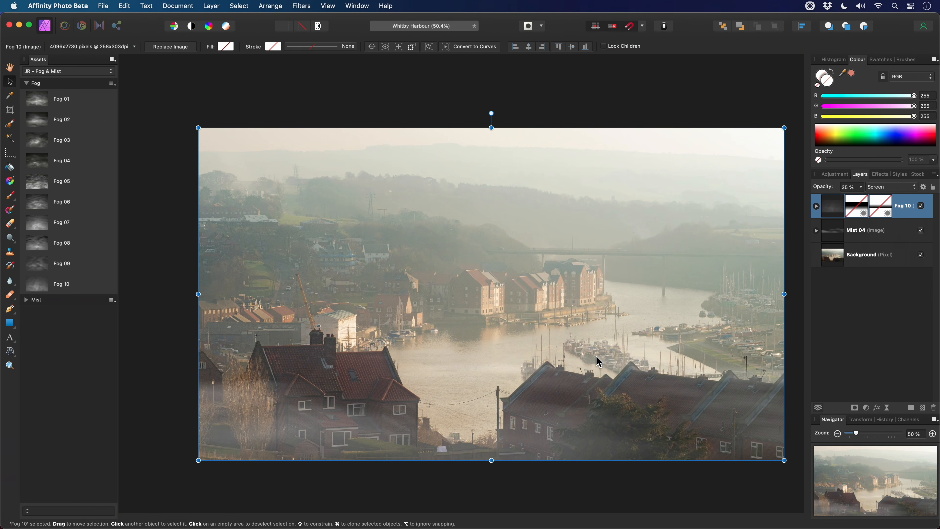
key(h)
- Place the Lens Flare Direct 01 asset from JR - Light over the harbour water near the moored boats
click(105, 71)
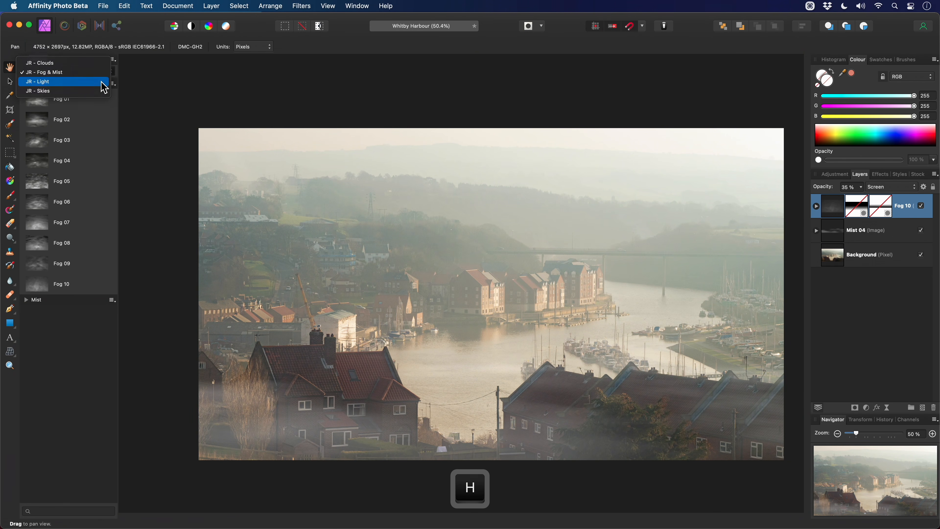
click(102, 82)
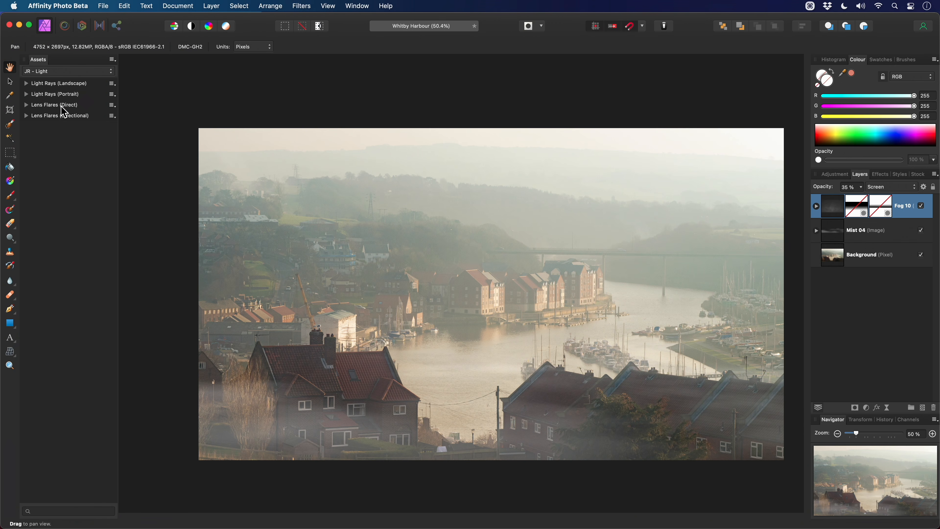
click(62, 112)
click(60, 106)
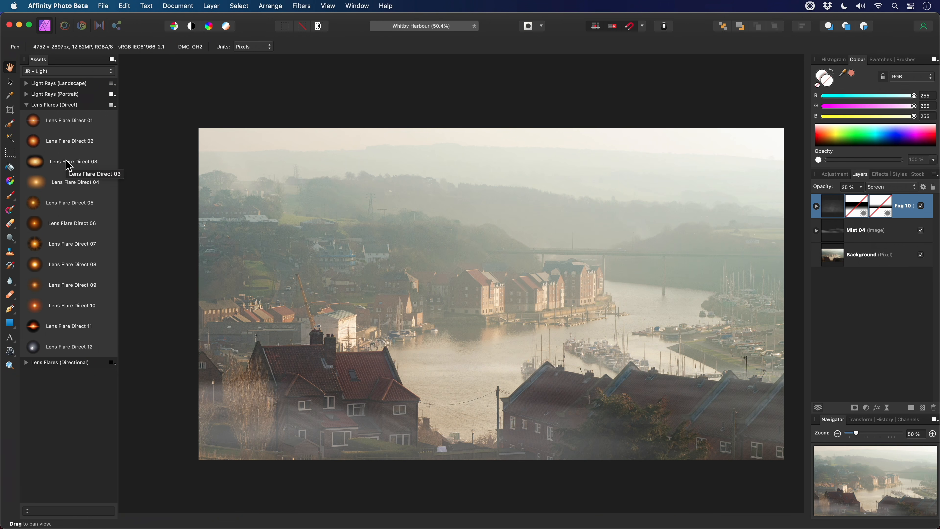
drag(69, 166, 620, 316)
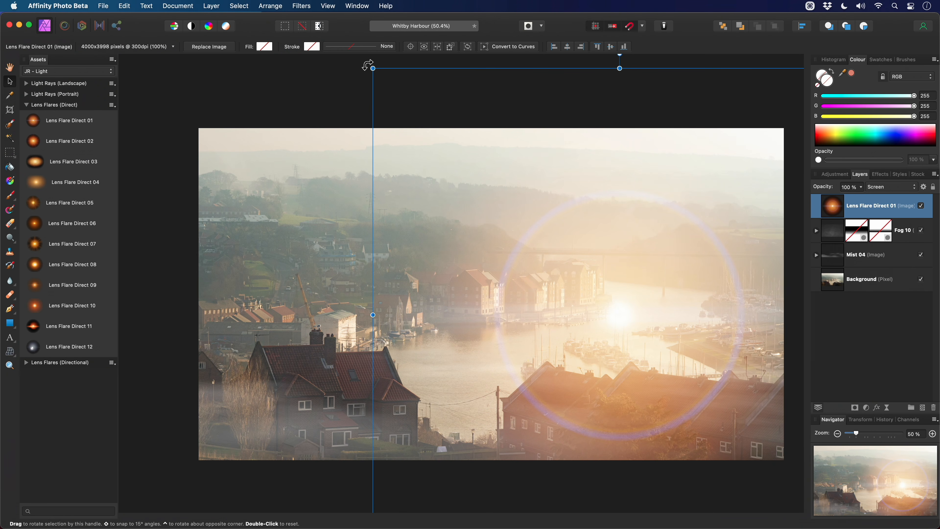
- Scale down the lens flare and stretch it horizontally into a wide ellipse centred on the harbour water
drag(373, 68, 511, 169)
drag(495, 316, 327, 332)
drag(628, 345, 631, 350)
scroll(629, 355, right, 5)
scroll(630, 356, down, 1)
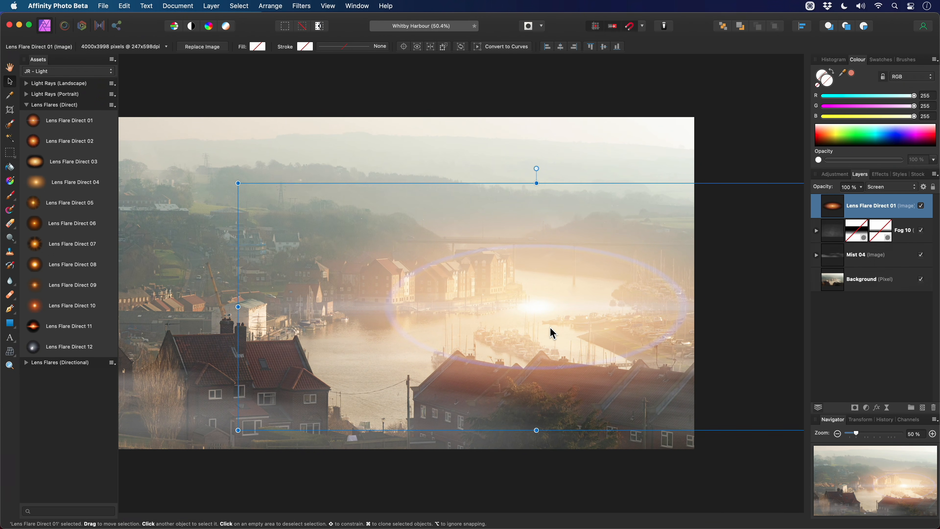
- Add a Gaussian Blur layer effect to the lens flare and adjust its radius to soften the ring and bright core
click(881, 175)
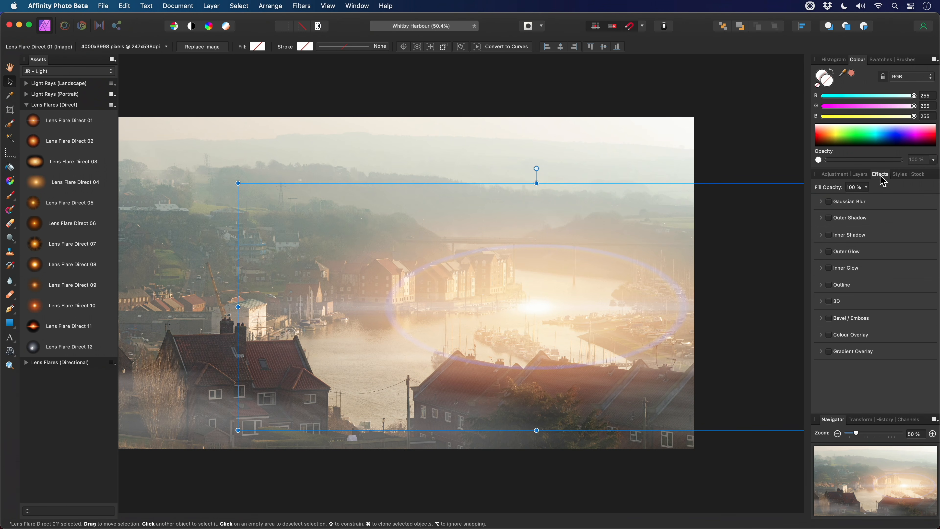
click(859, 202)
drag(845, 224, 898, 227)
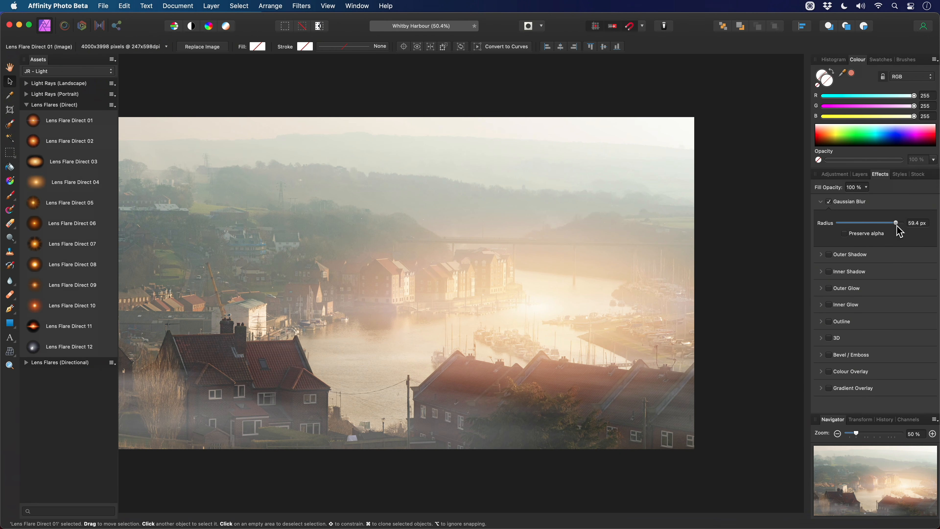
scroll(408, 322, up, 5)
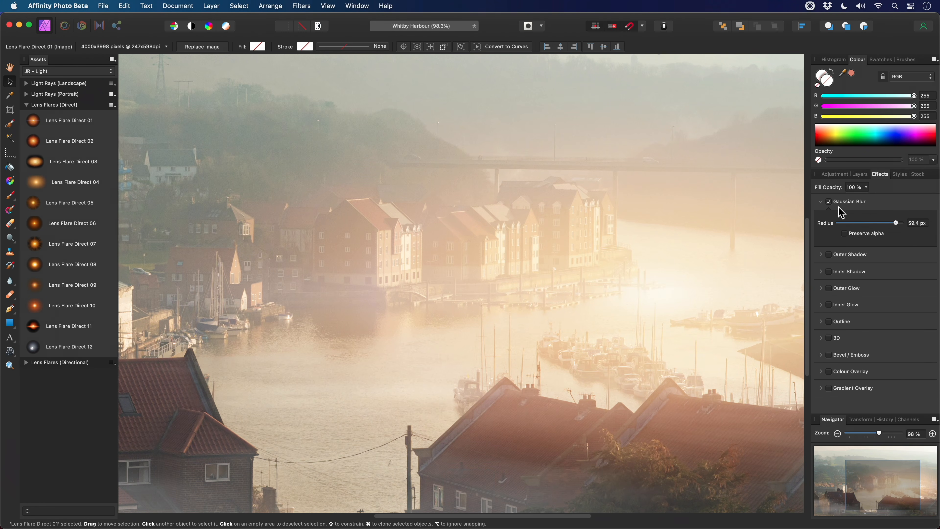
drag(897, 223, 876, 224)
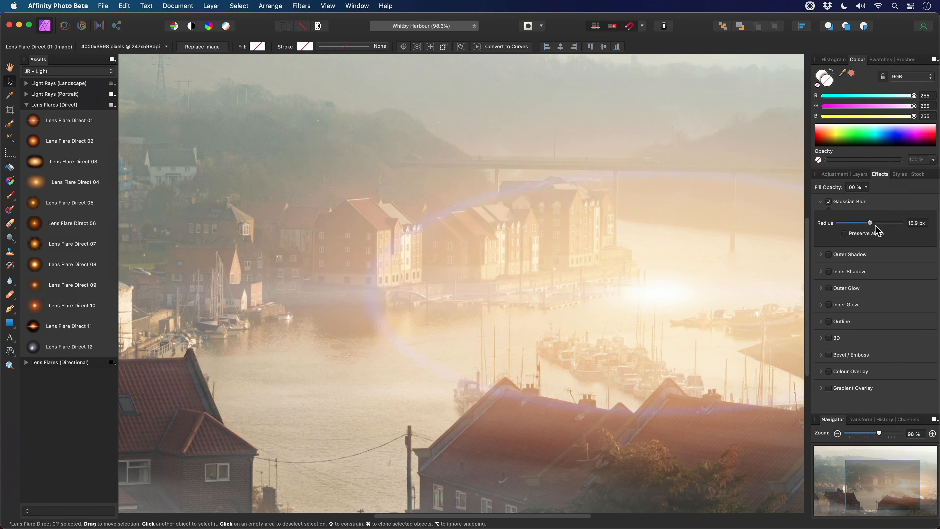
scroll(426, 252, up, 1)
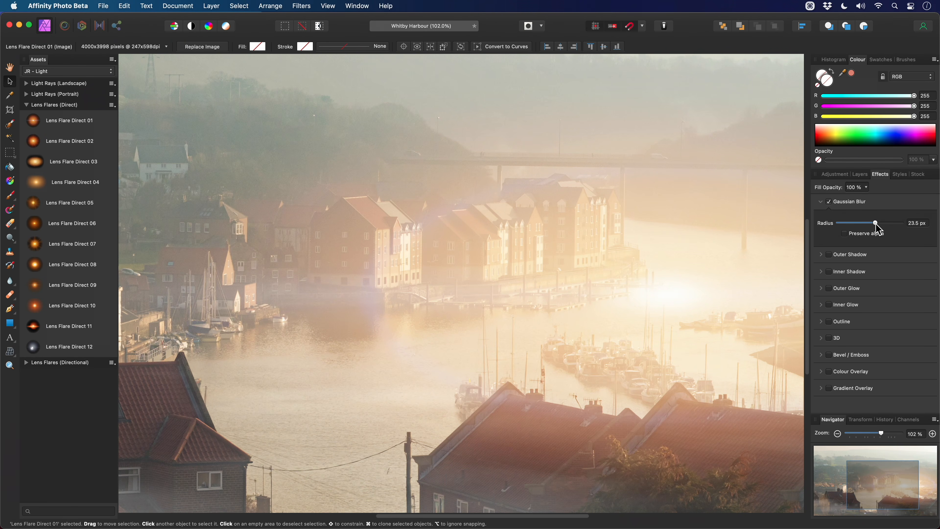
drag(876, 223, 892, 228)
key(super+0)
click(860, 174)
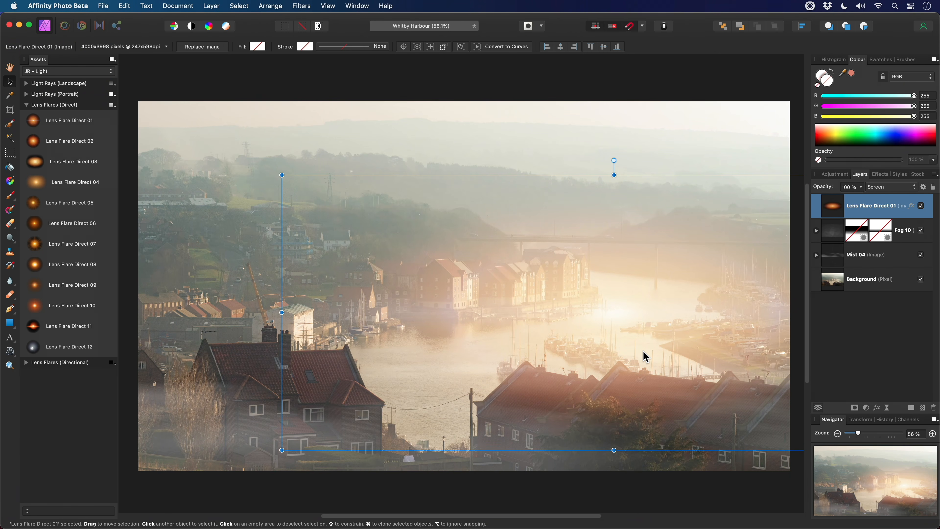
- Set the lens flare layer's opacity to 90% and squash the flare vertically around its centre into a flatter ellipse
key(8)
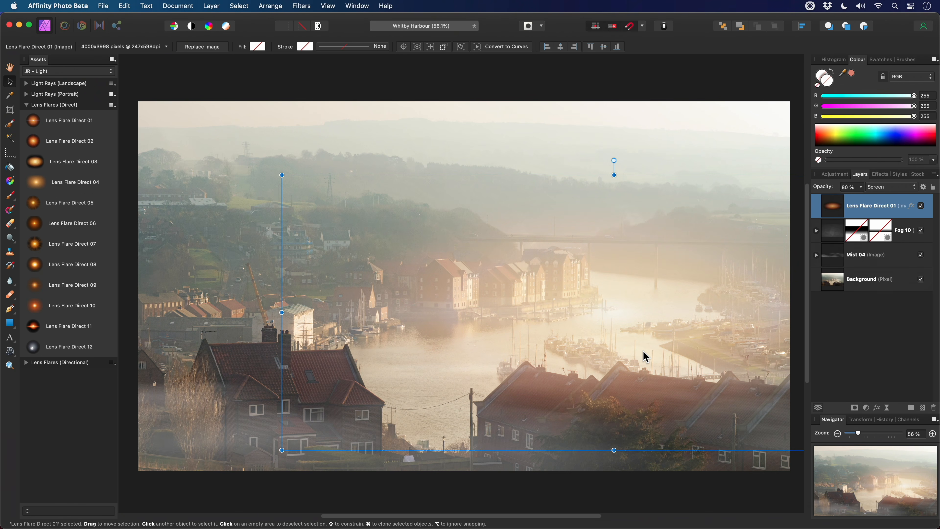
key(9)
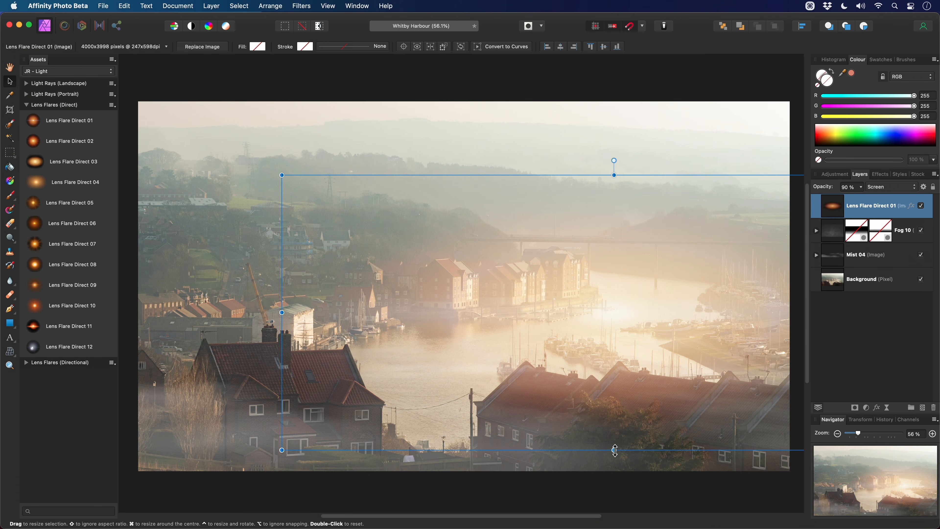
key(super)
drag(616, 449, 629, 396)
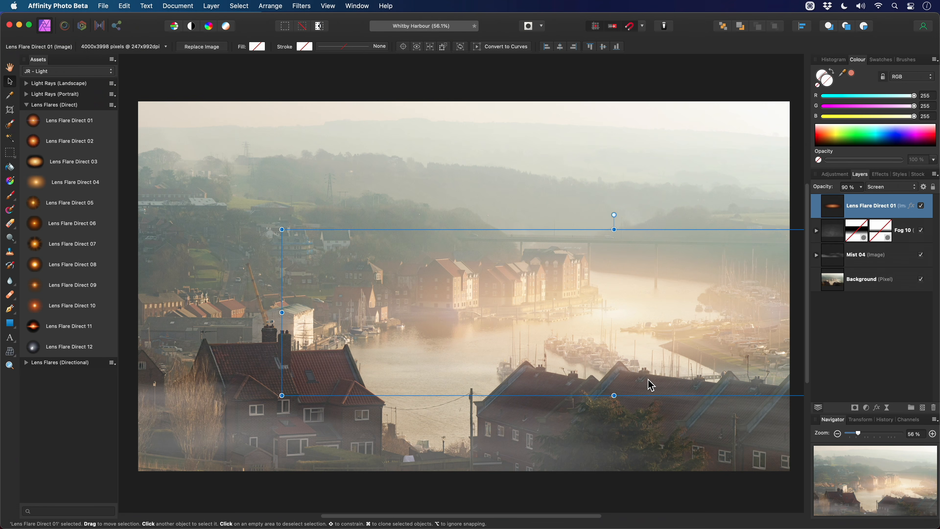
- Place the Fog 01 asset from JR - Fog & Mist and stretch it to cover the whole harbour photo
click(105, 72)
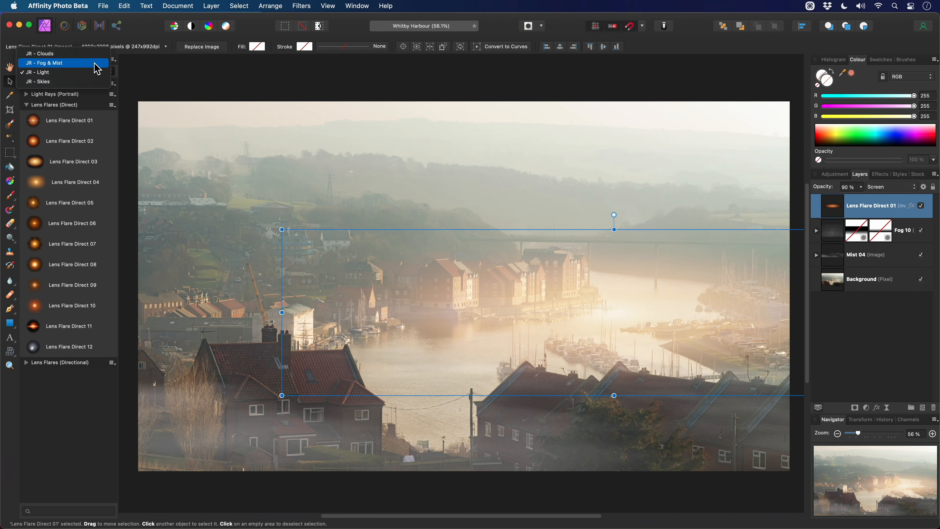
click(95, 64)
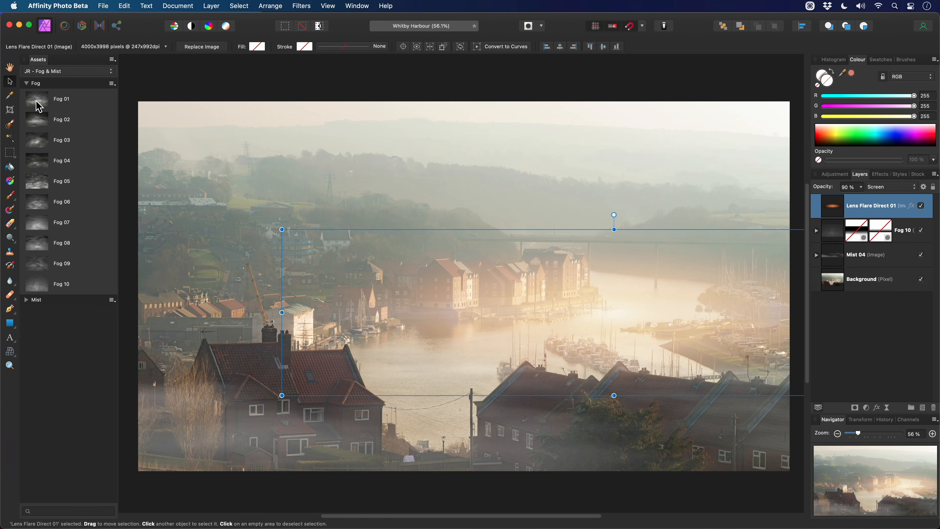
drag(39, 106, 452, 281)
scroll(461, 267, down, 1)
scroll(479, 276, up, 1)
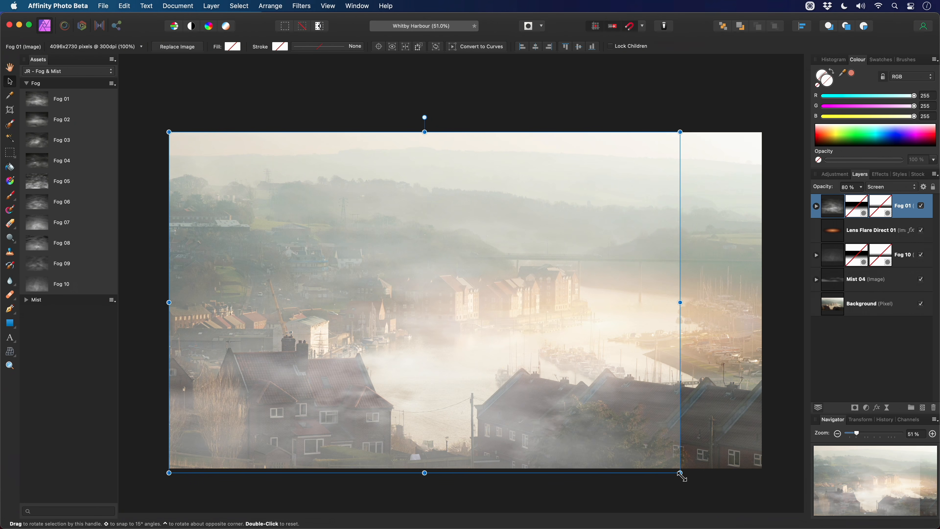
drag(681, 474, 762, 468)
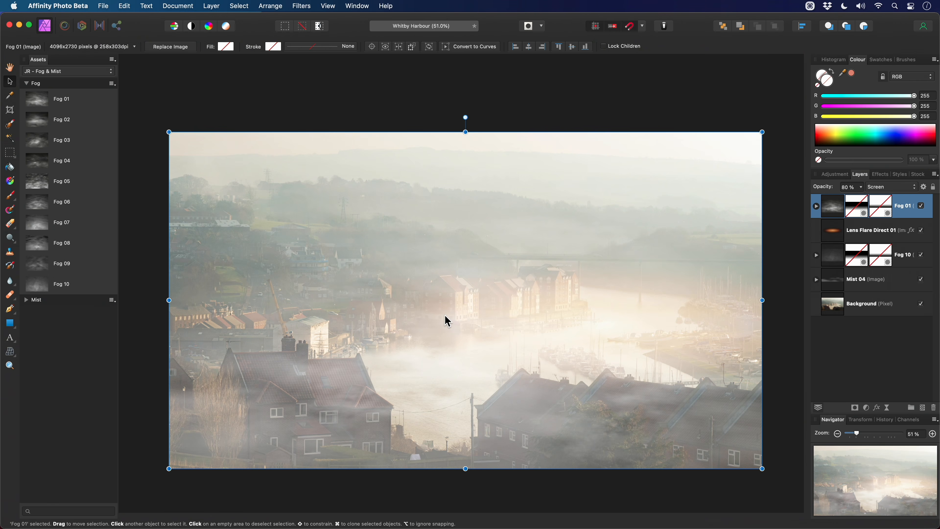
- Enable the Fade Upwards mask on the Fog 01 layer and set the layer's opacity to 30%
click(815, 206)
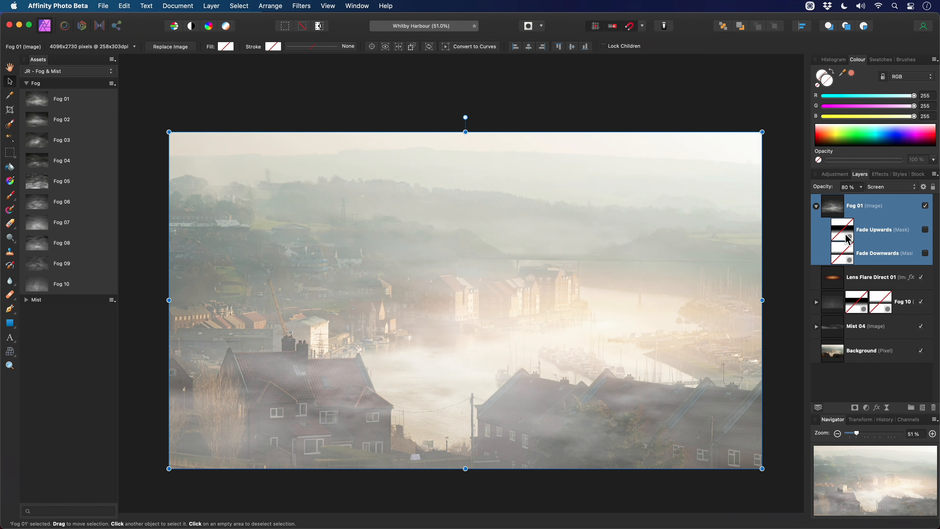
click(926, 230)
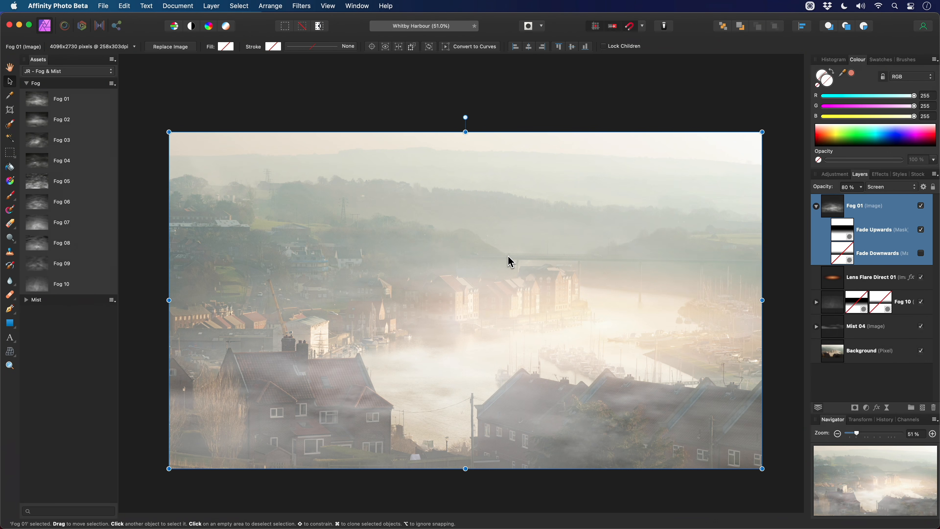
key(3)
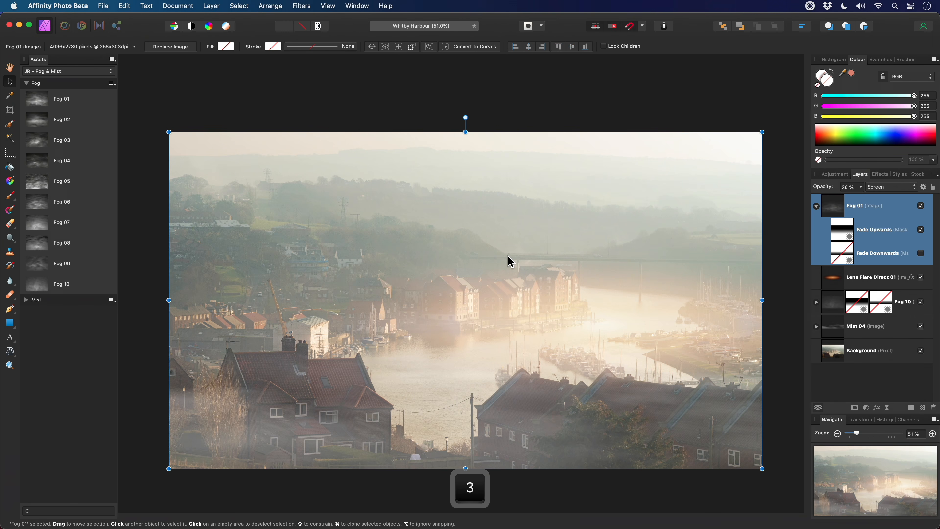
- Add a Curves adjustment above all layers and pull the master curve's shadows down to about X 0.205, Y 0.059
key(h)
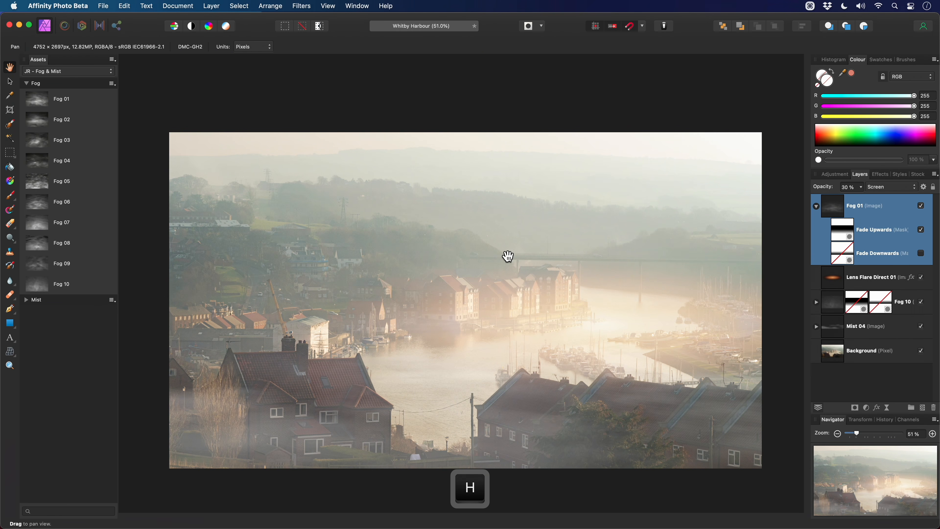
key(super+m)
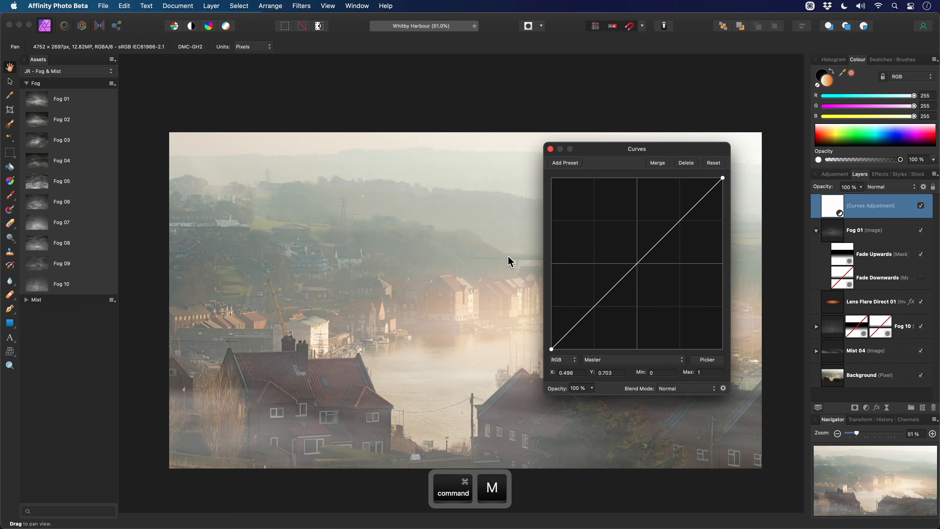
drag(590, 311, 587, 340)
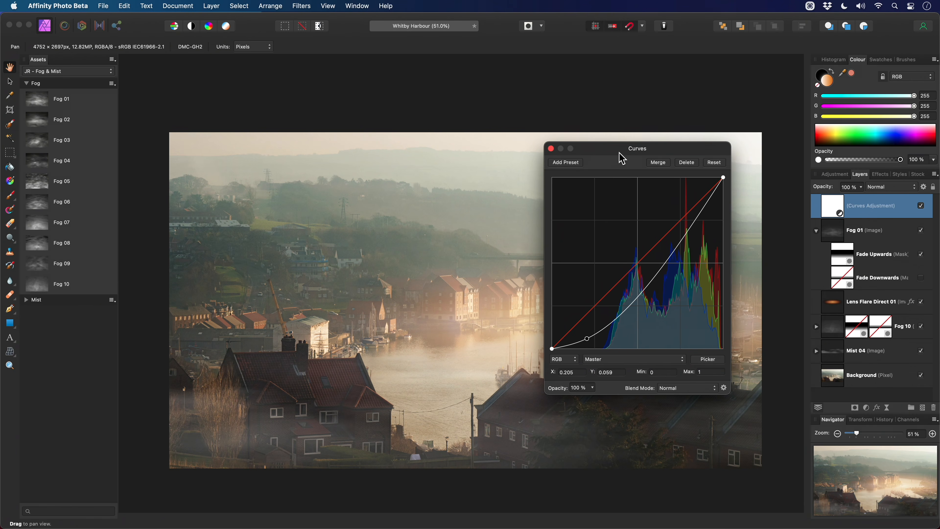
drag(608, 161, 689, 125)
click(631, 113)
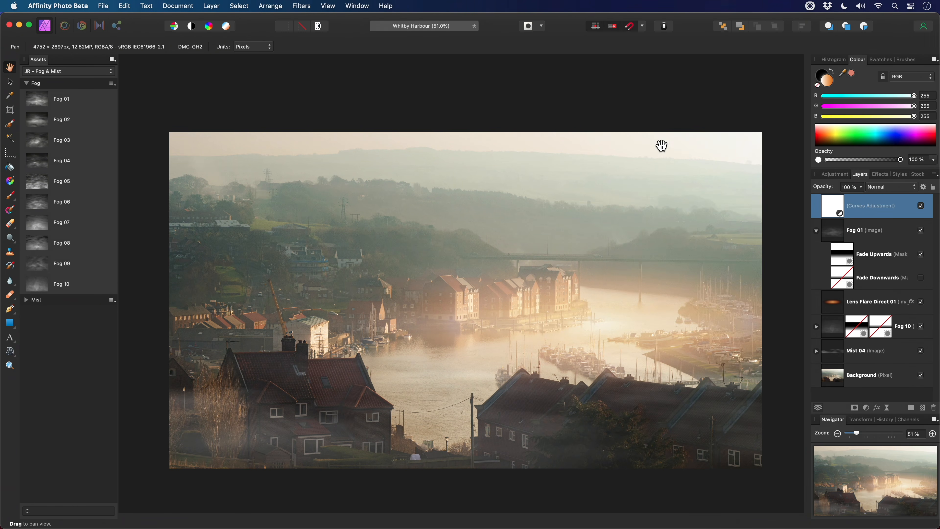
- Toggle the visibility of all layers above the Background off and on to compare before and after
click(816, 231)
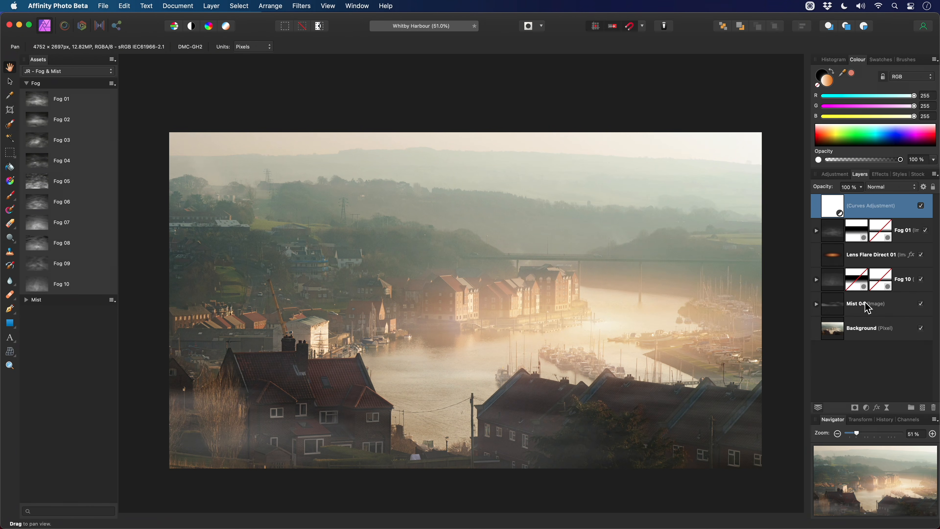
shift+click(897, 311)
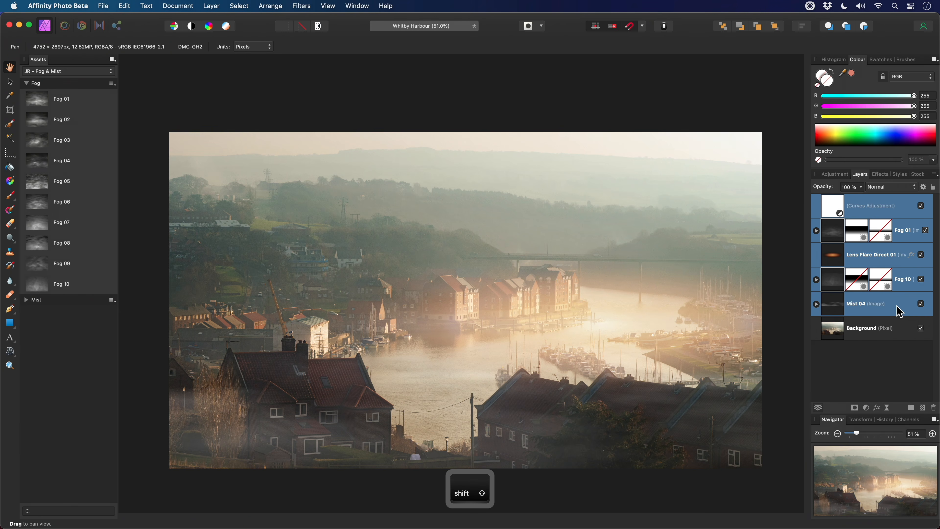
click(922, 206)
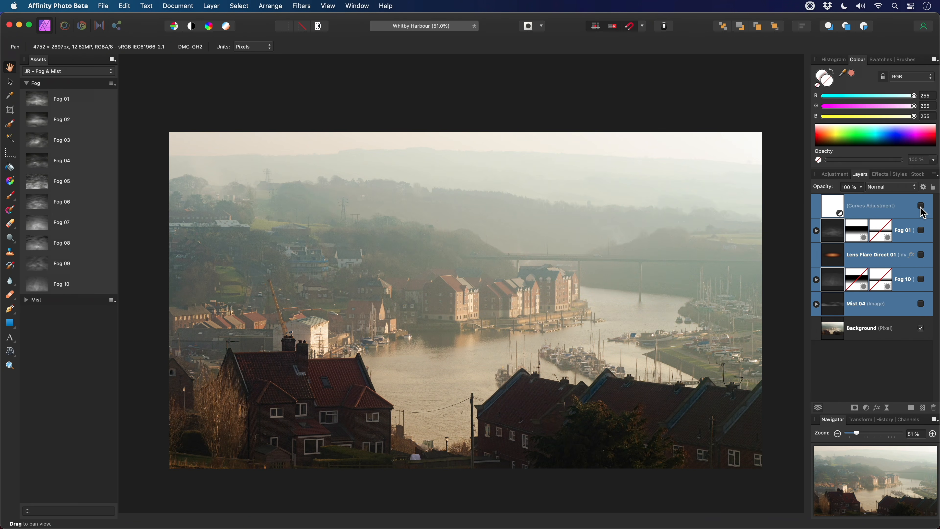
click(921, 207)
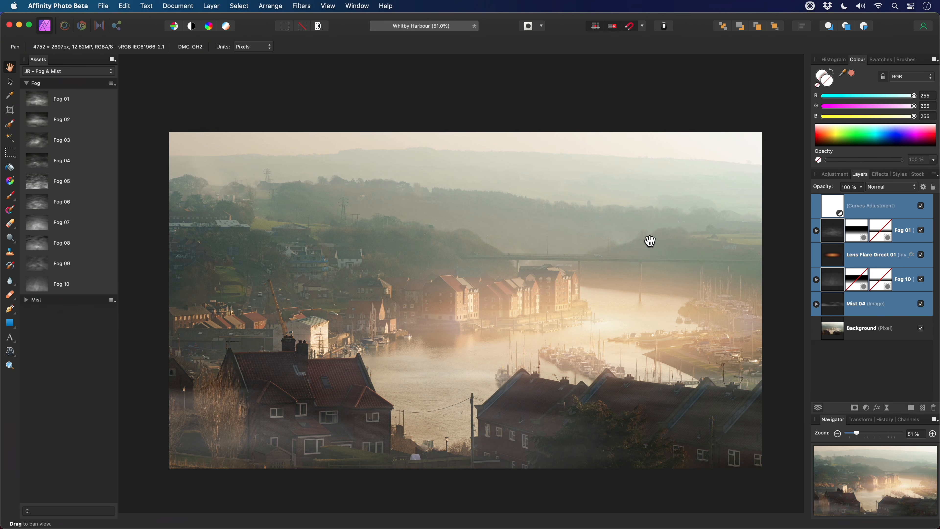
- Reduce the layer opacities: Mist 04 to 30%, Fog 10 to 20%, Fog 01 to 20% and Lens Flare Direct 01 to 80%
click(848, 310)
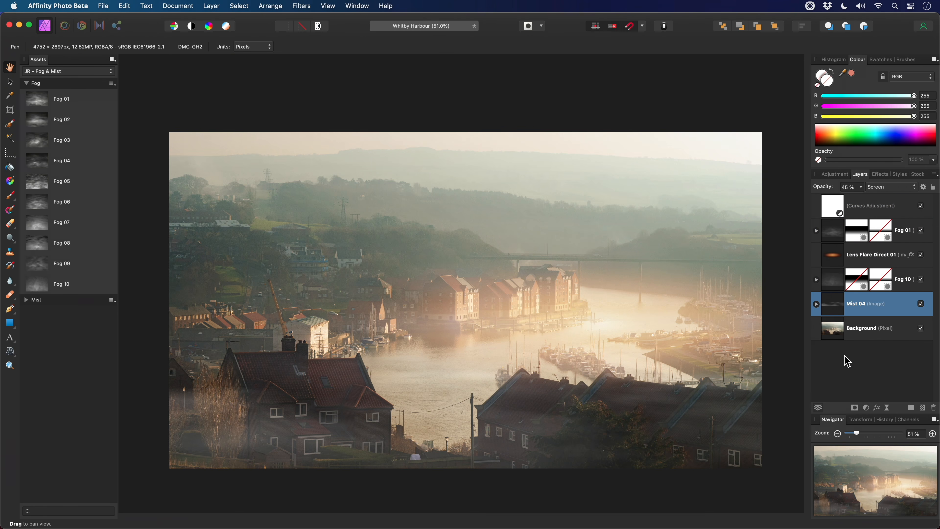
key(3)
click(901, 282)
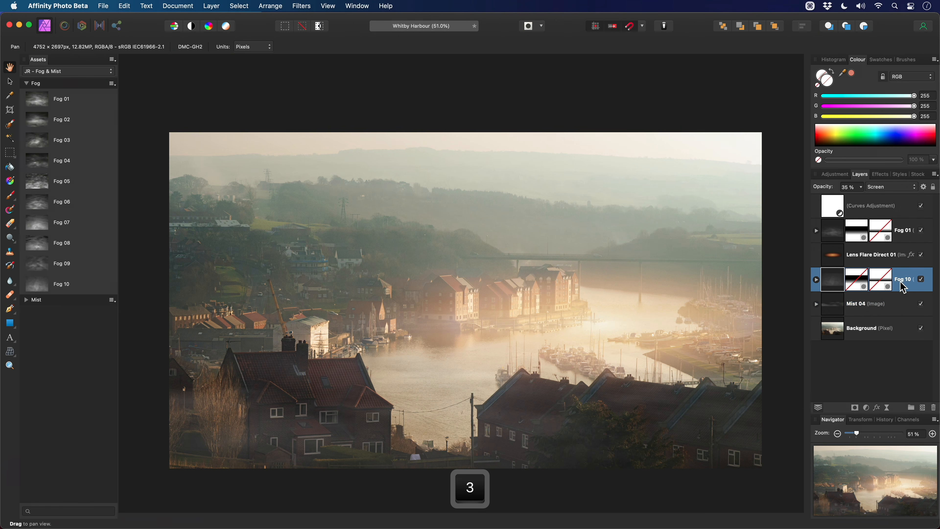
key(2)
click(881, 261)
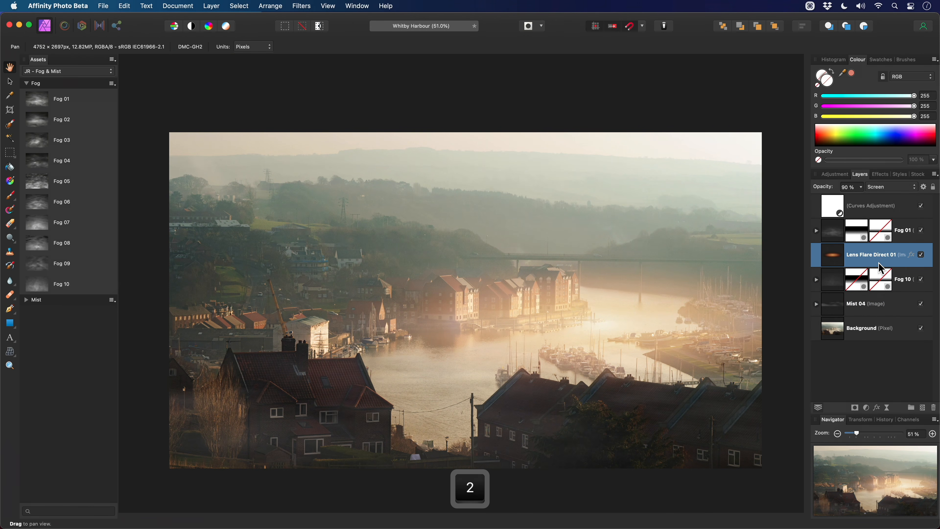
click(899, 239)
key(2)
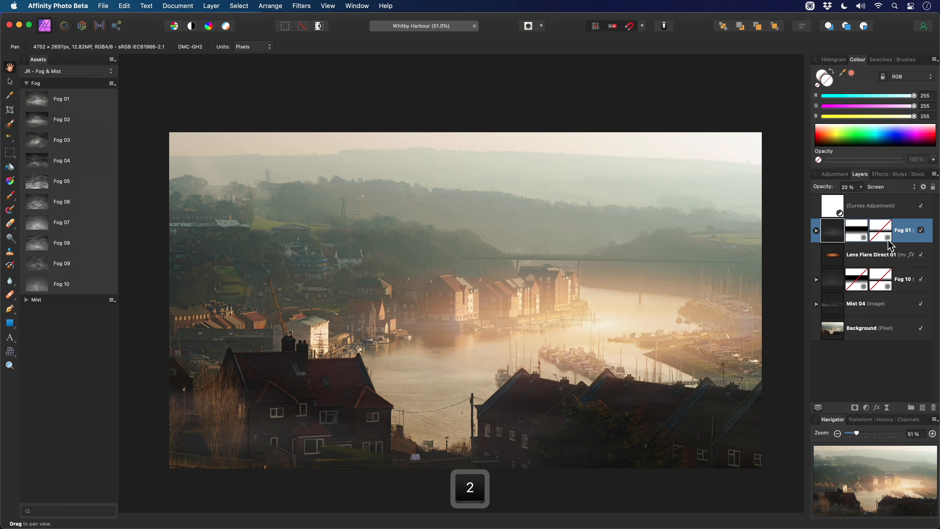
click(896, 255)
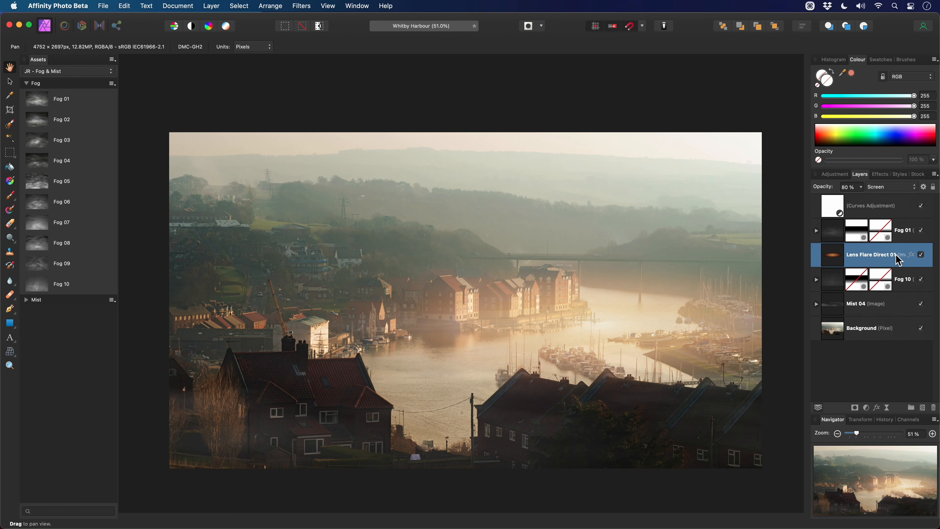
- Close the Whitby Harbour document without saving and open Isle of Vikings.afphoto from the Examples folder in Affinity Photo
key(super+w)
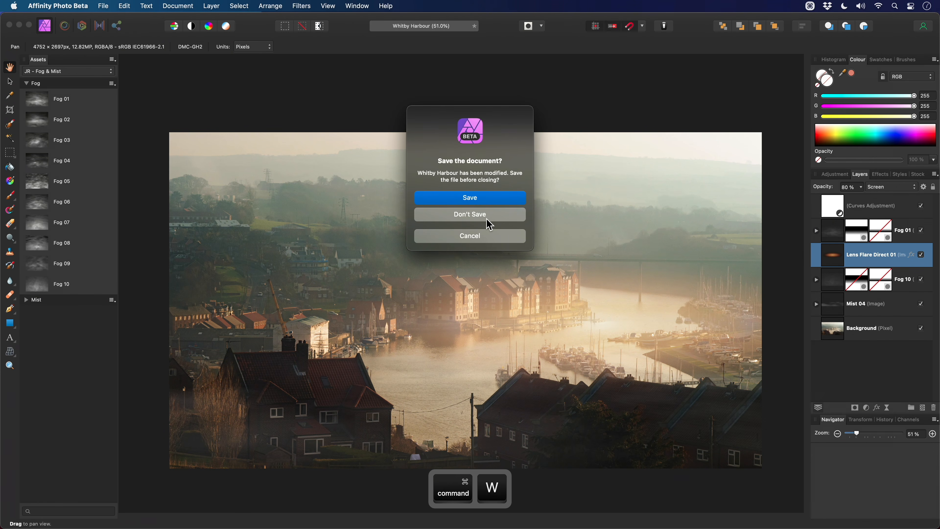
click(485, 217)
key(super+Tab)
click(497, 266)
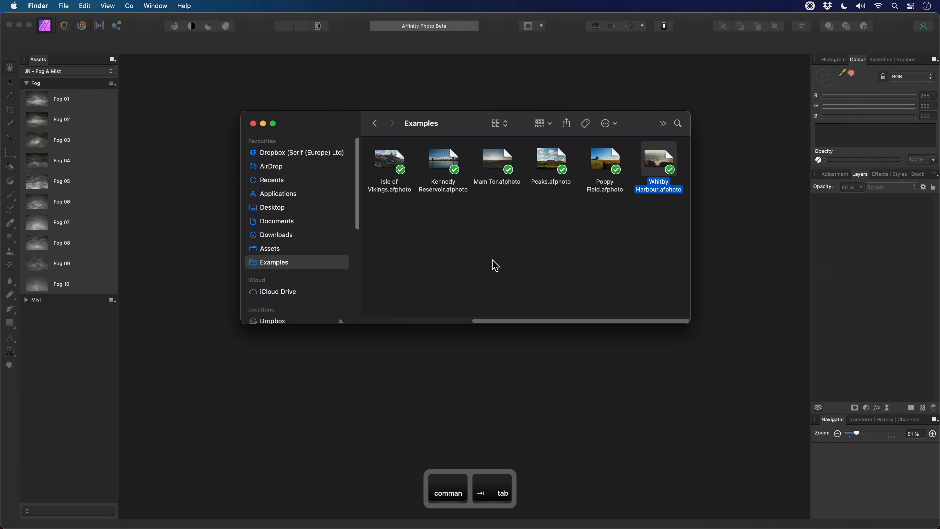
click(392, 188)
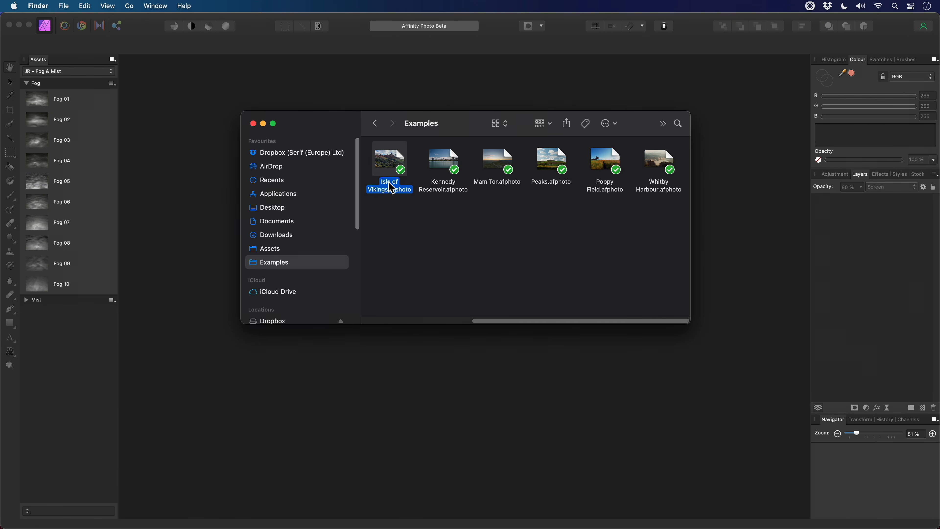
key(super+Tab)
drag(391, 190, 684, 353)
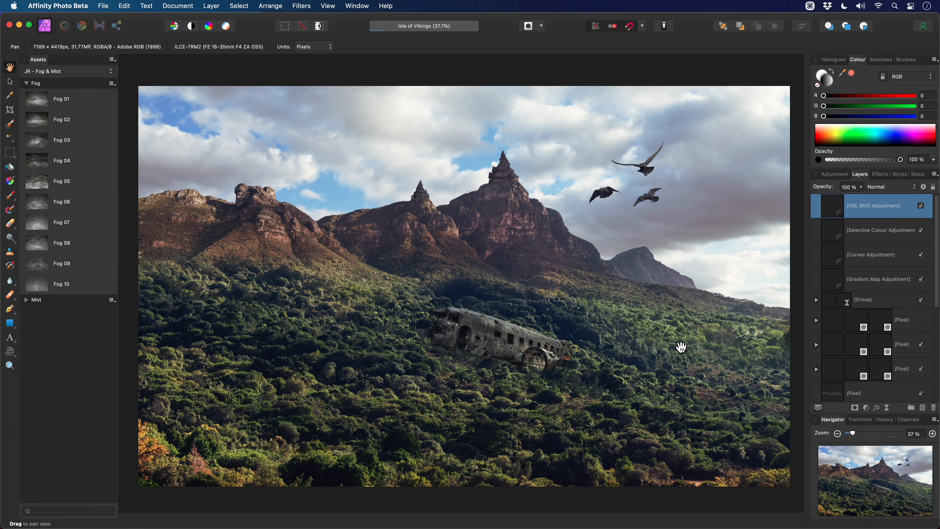
- Place the Fog 03 asset over the forest, stretch it across the image's full width, and extend it up over the mountains
scroll(598, 336, down, 4)
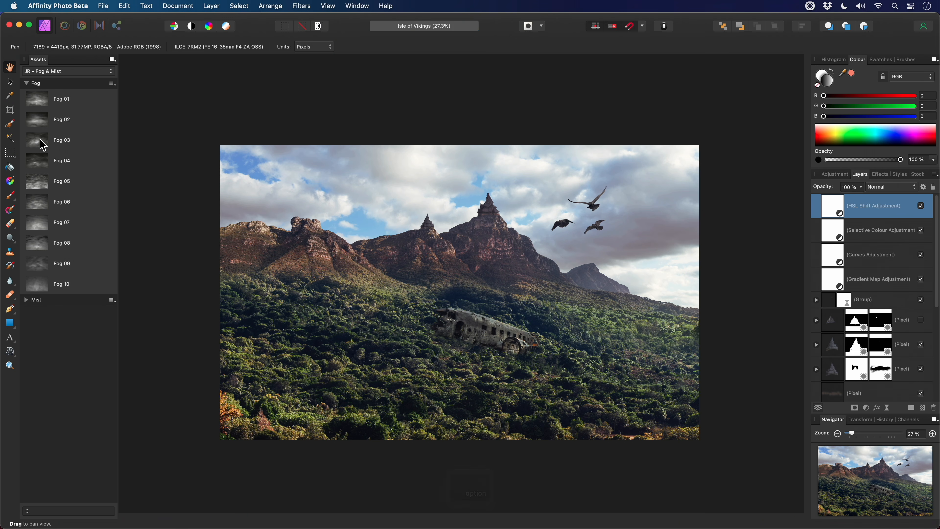
drag(61, 148, 437, 251)
drag(490, 282, 384, 350)
drag(497, 353, 701, 349)
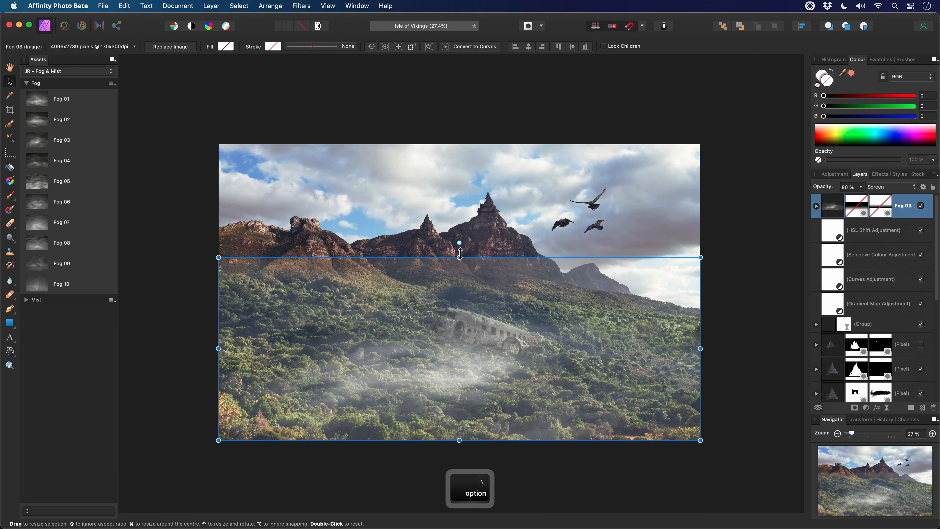
drag(459, 257, 459, 203)
- Expand the Fog 03 layer and enable its Fade Upwards mask
click(817, 207)
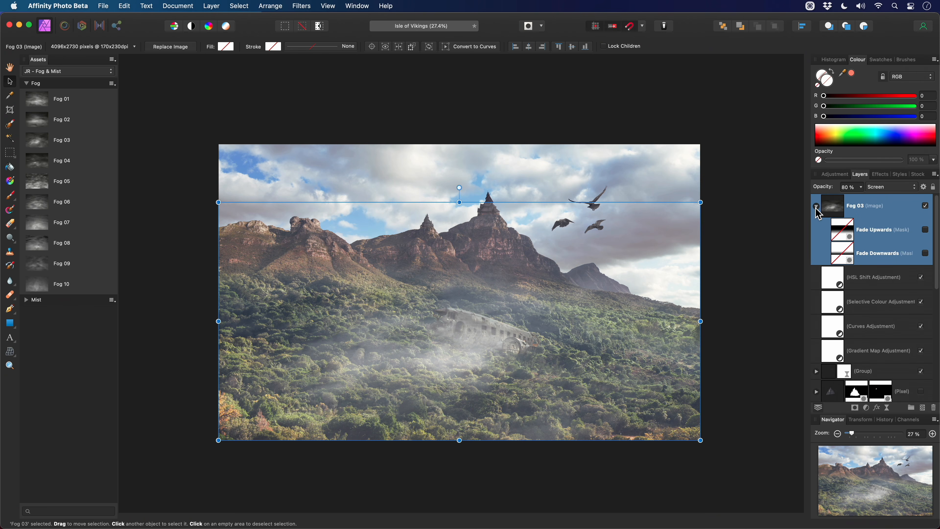
click(867, 238)
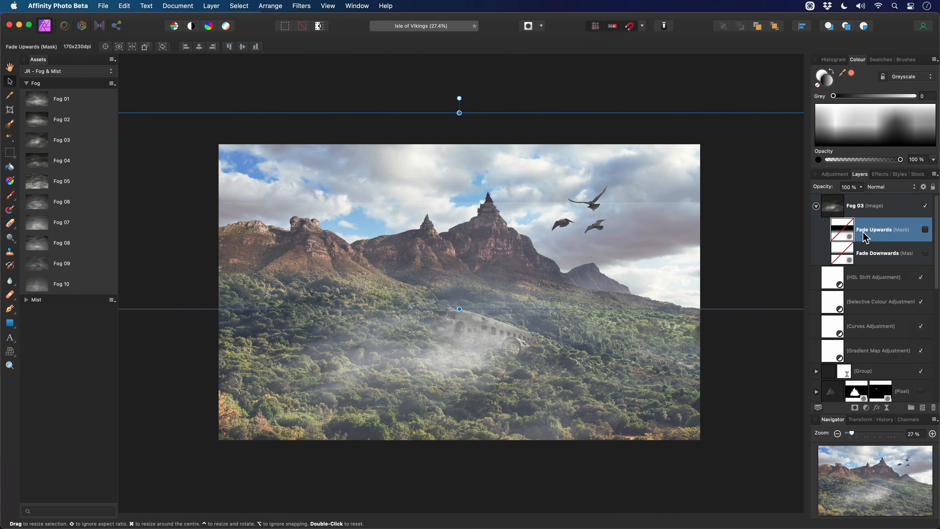
click(925, 230)
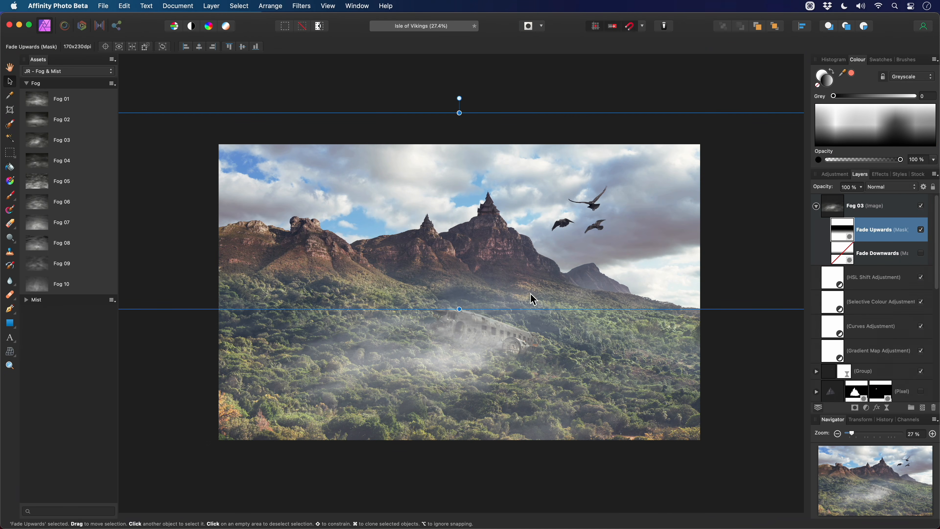
- Lower the top edge of Fog 03 slightly below the mountain peak and set its opacity to 50%
scroll(531, 297, up, 2)
click(539, 310)
scroll(539, 309, down, 1)
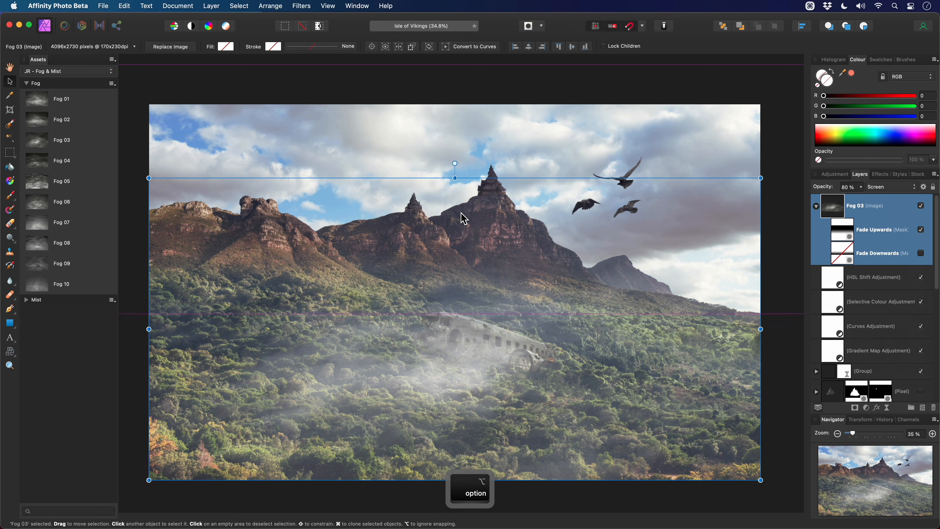
drag(455, 179, 447, 199)
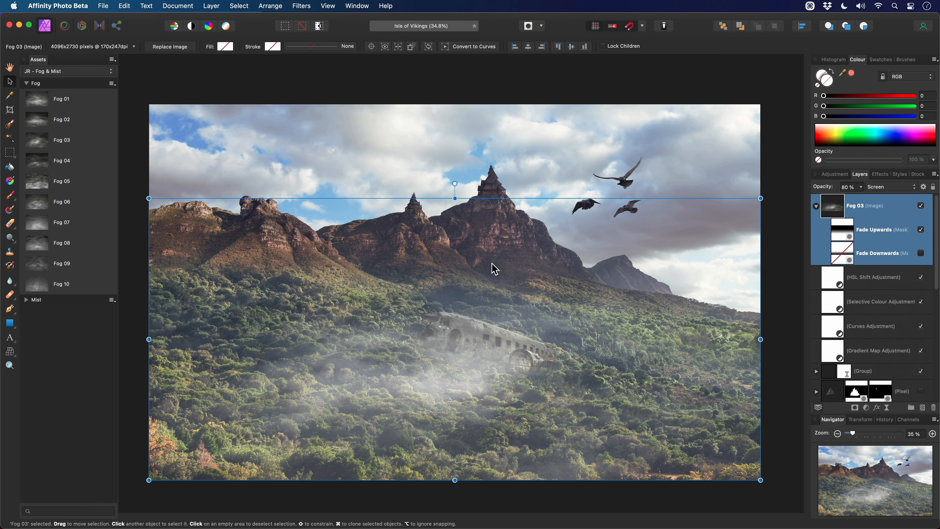
key(5)
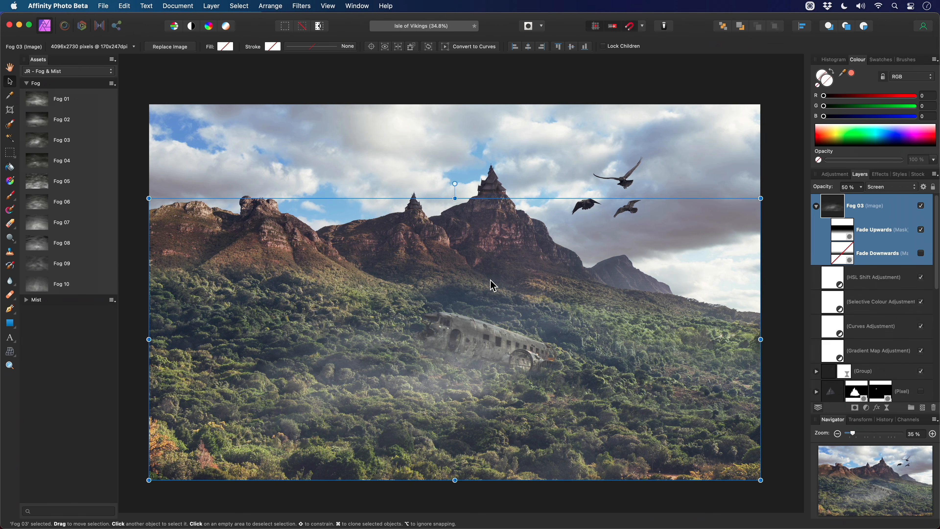
- Add a White Balance adjustment above Fog 03 and warm the image by setting White Balance to 10%
click(211, 6)
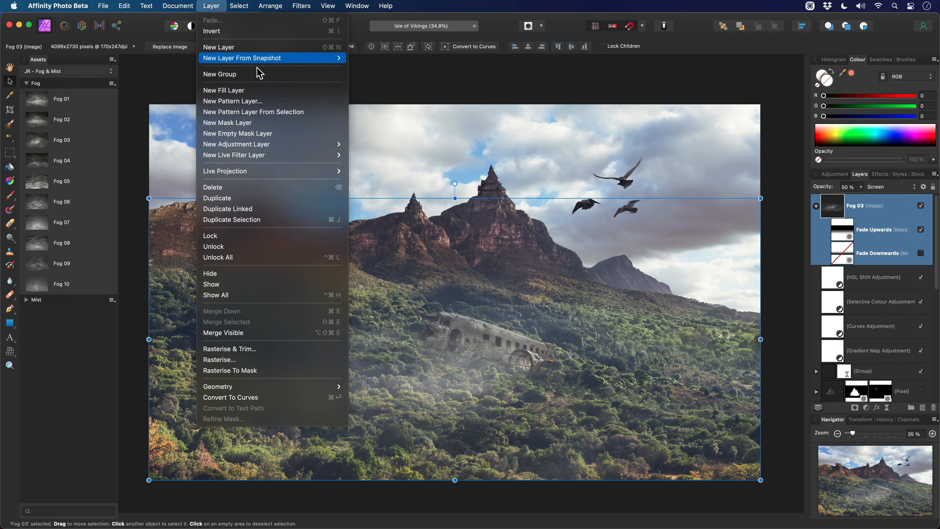
mouse_move(311, 144)
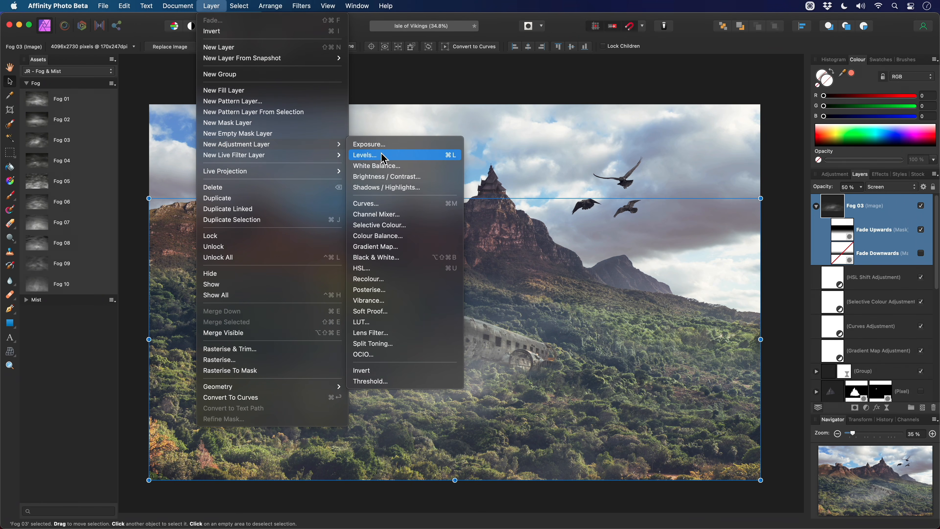
click(413, 167)
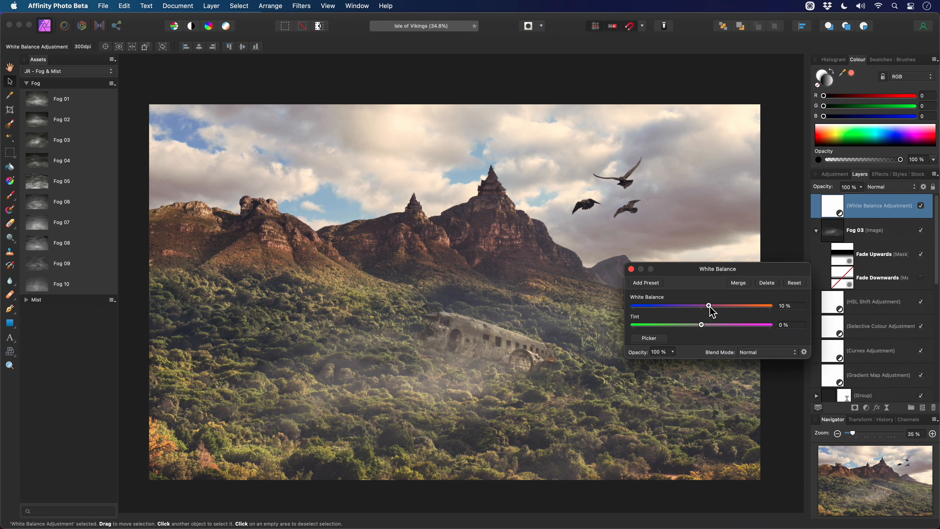
click(631, 269)
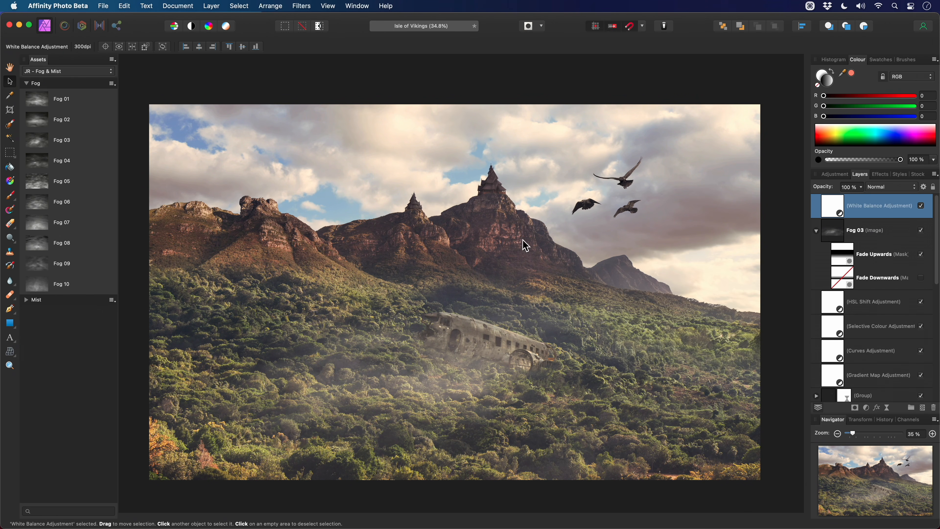
- Place Lens Flare Directional 04 from the JR - Light directional lens flares over the sky and mountains in the upper-right part of the image
click(112, 72)
click(85, 82)
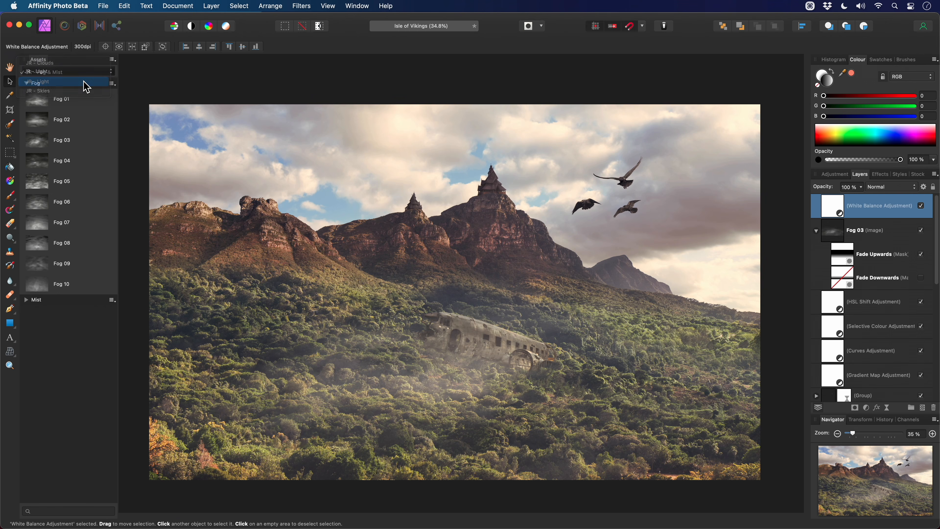
click(67, 107)
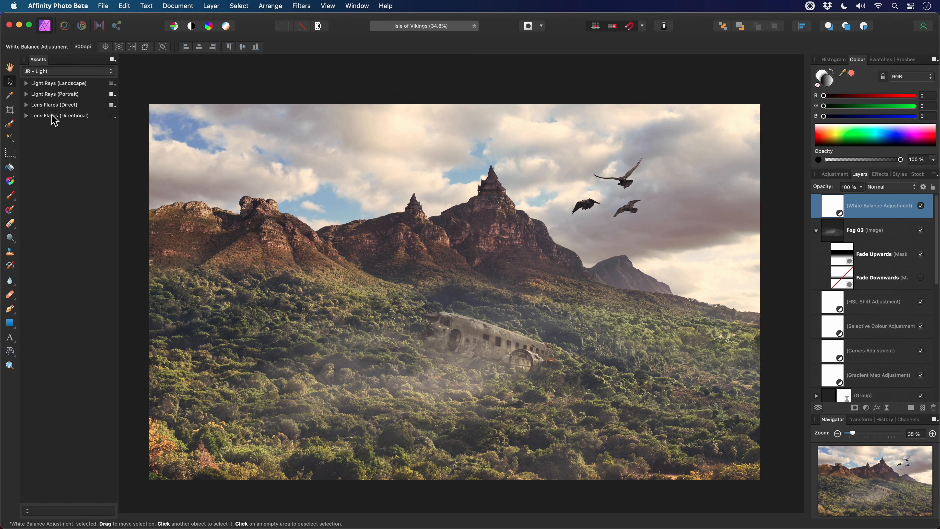
click(53, 116)
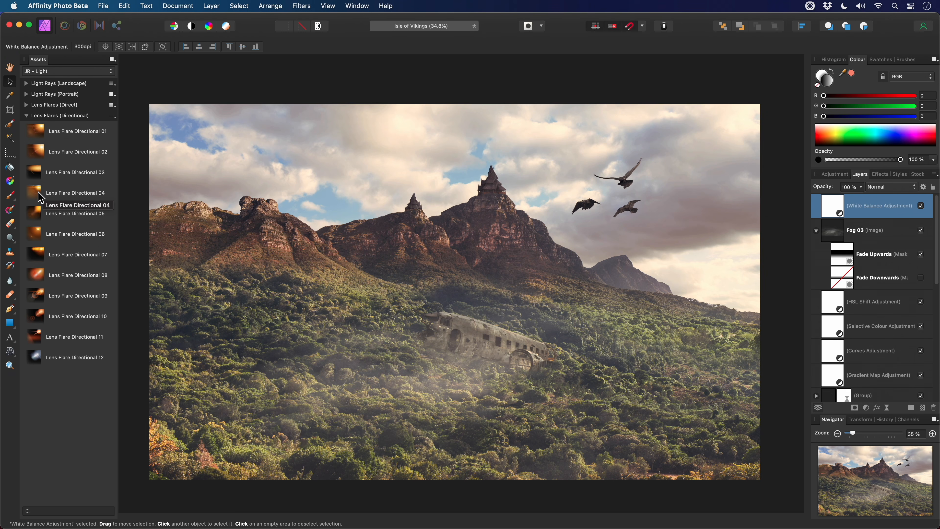
drag(41, 198, 727, 201)
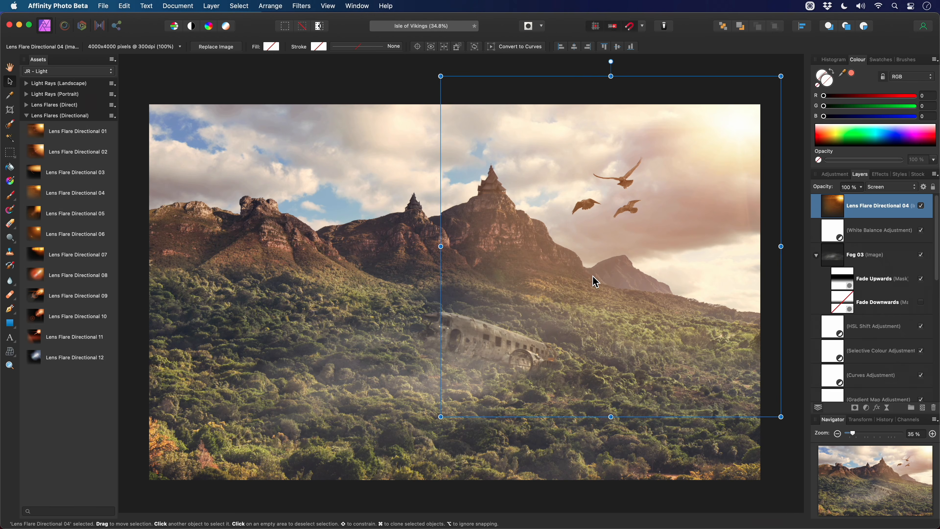
- Enlarge Lens Flare Directional 04 down past the image's bottom edge to about 6085 × 5249 px
scroll(576, 260, down, 2)
scroll(555, 289, down, 2)
drag(441, 380, 275, 480)
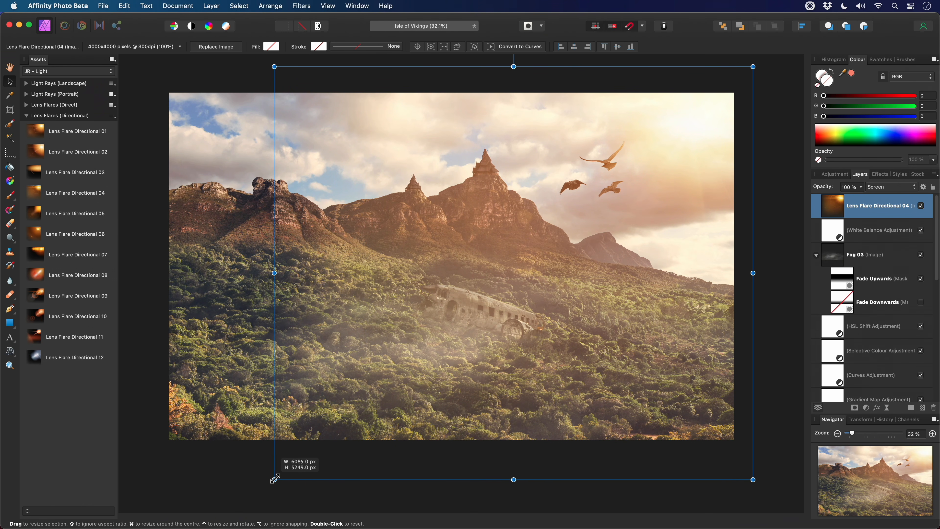
drag(275, 479, 275, 479)
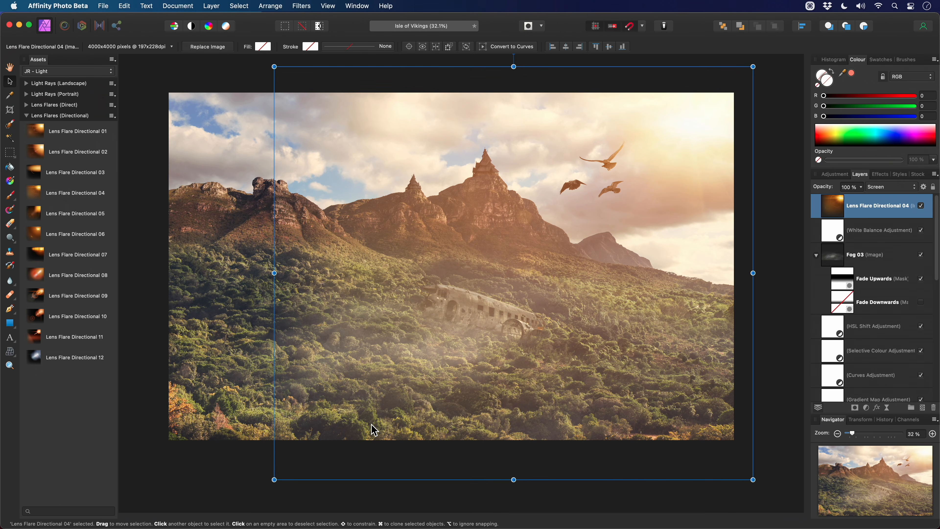
key(h)
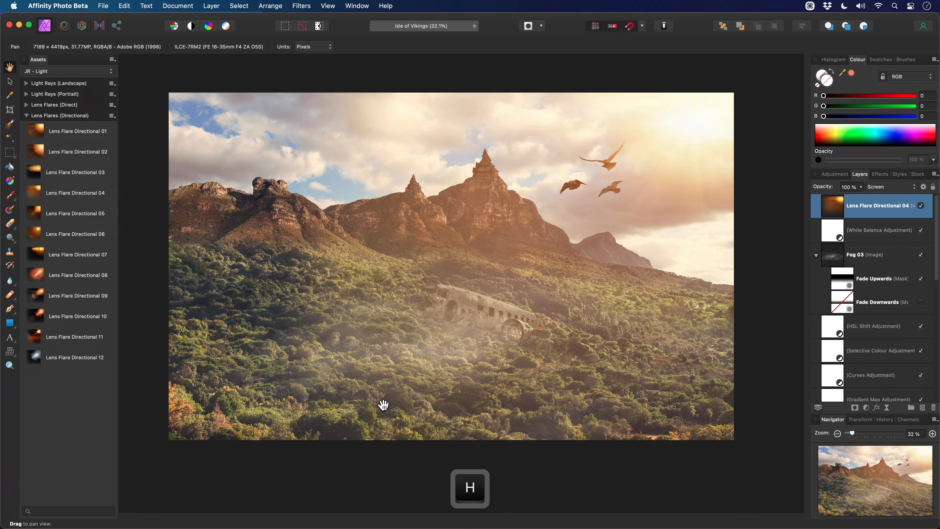
- Add a White Balance adjustment above the lens flare and cool the image by setting White Balance to -20%
click(214, 6)
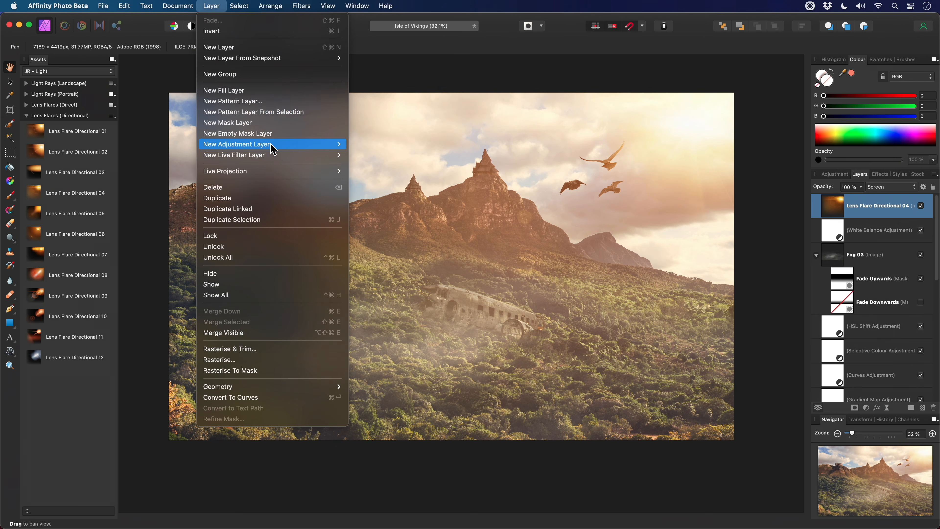
mouse_move(272, 144)
click(409, 166)
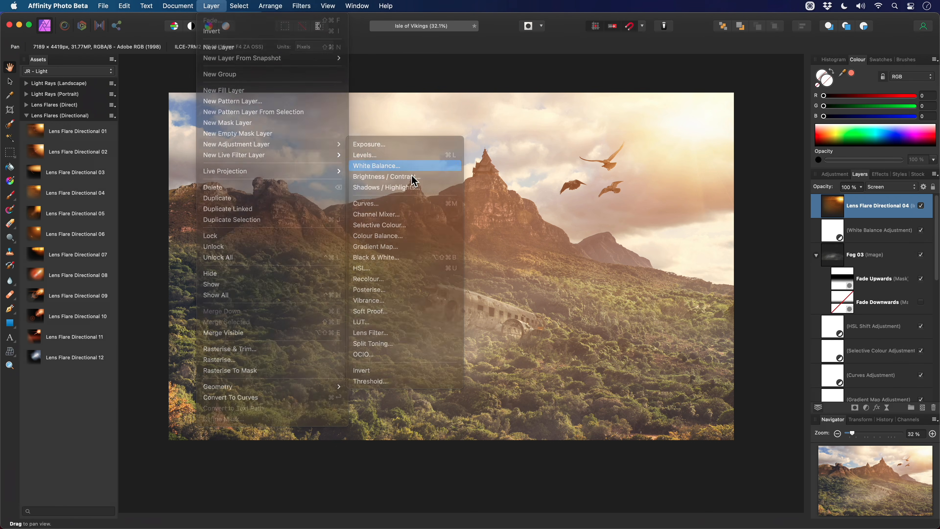
drag(703, 307, 693, 314)
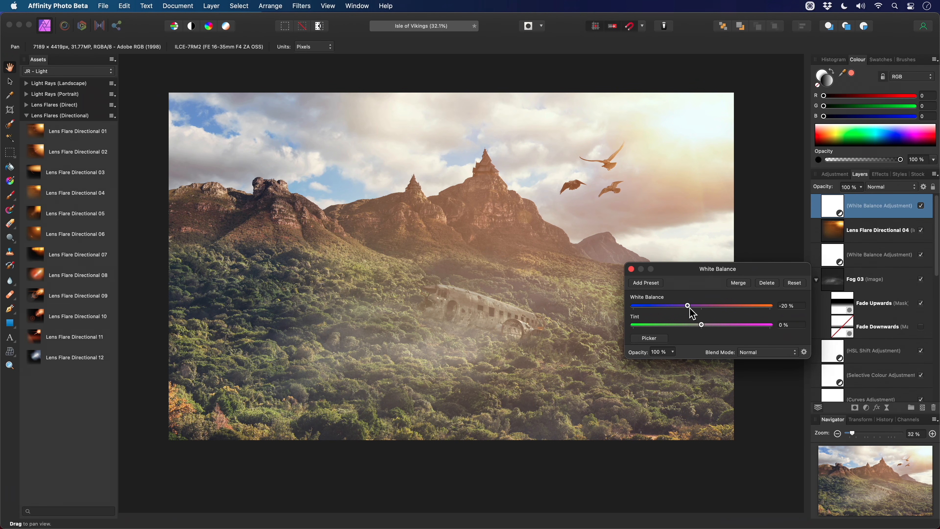
click(631, 269)
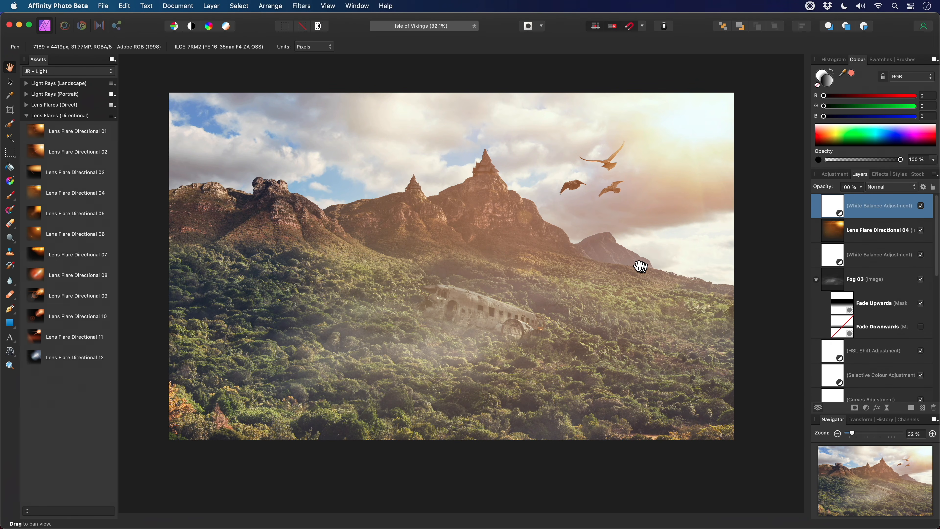
- Add a Curves adjustment and darken the shadows with two lower points, one at about X 0.264, Y 0.183
key(super+m)
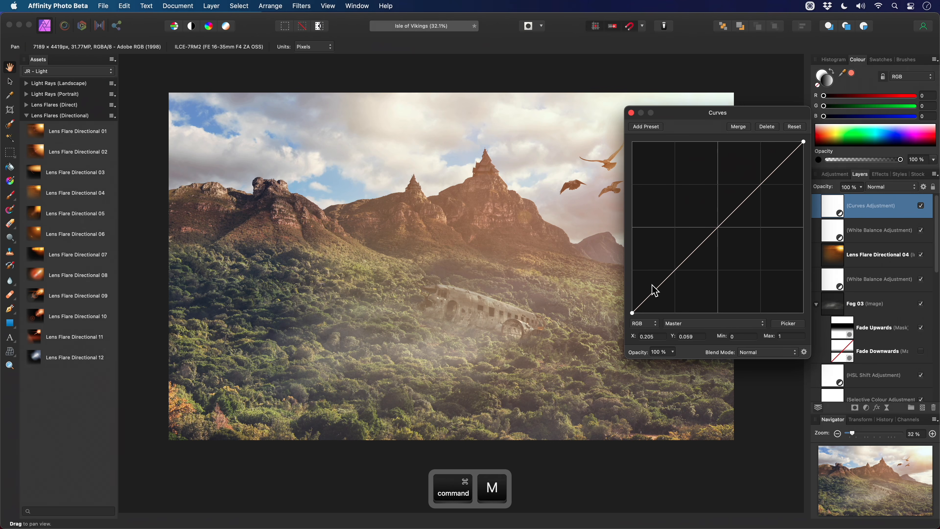
click(651, 294)
drag(654, 298, 678, 282)
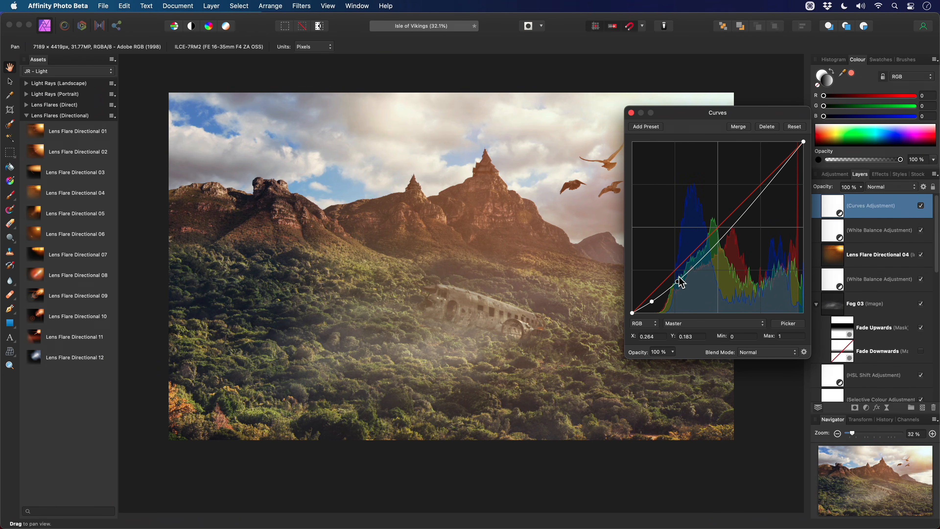
drag(672, 117, 225, 98)
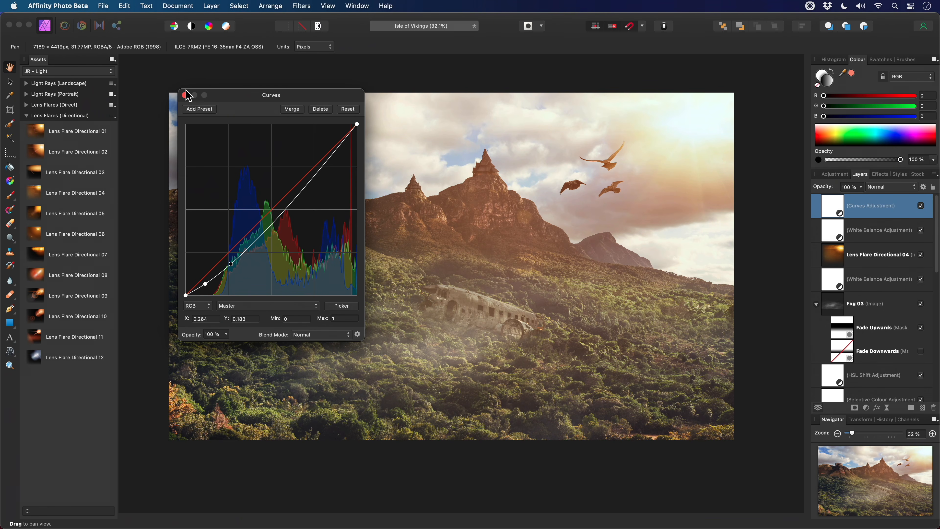
- Compare before and after by hiding and reshowing all layers from the Curves adjustment down to Fog 03
shift+click(897, 284)
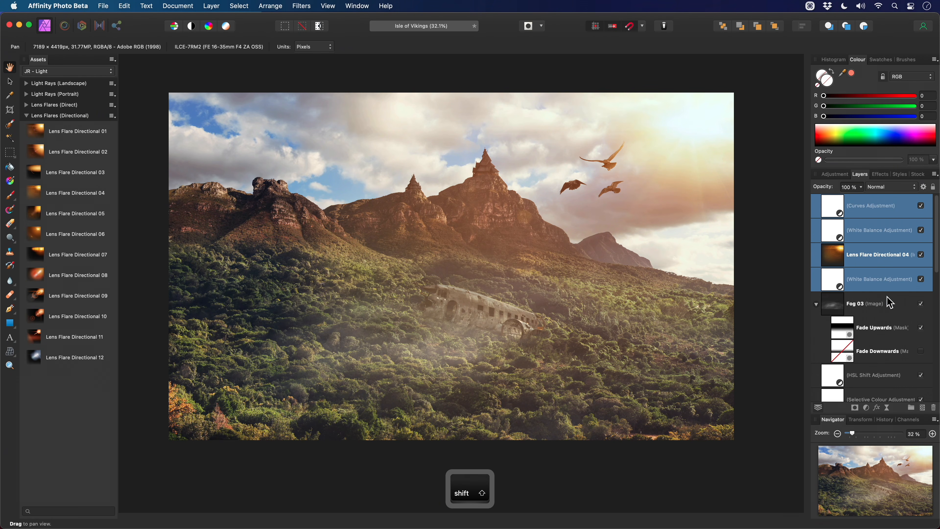
shift+click(889, 303)
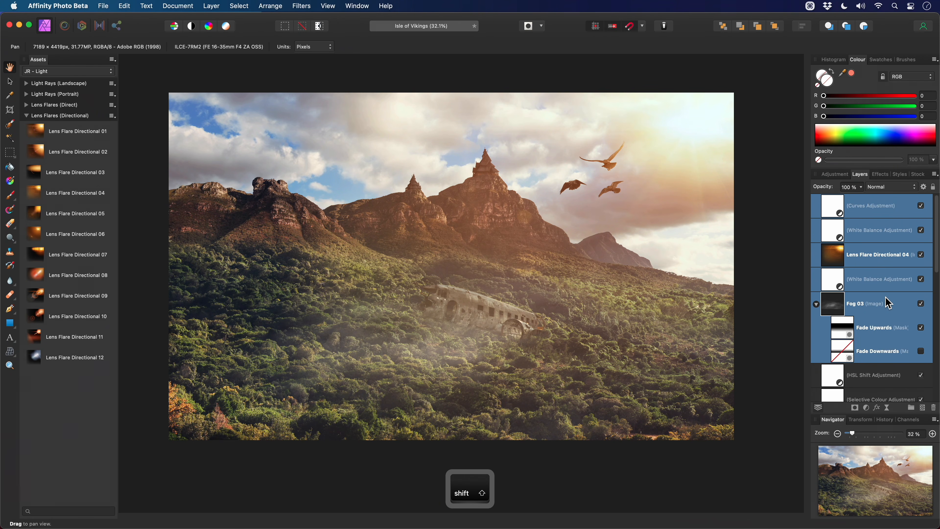
click(921, 206)
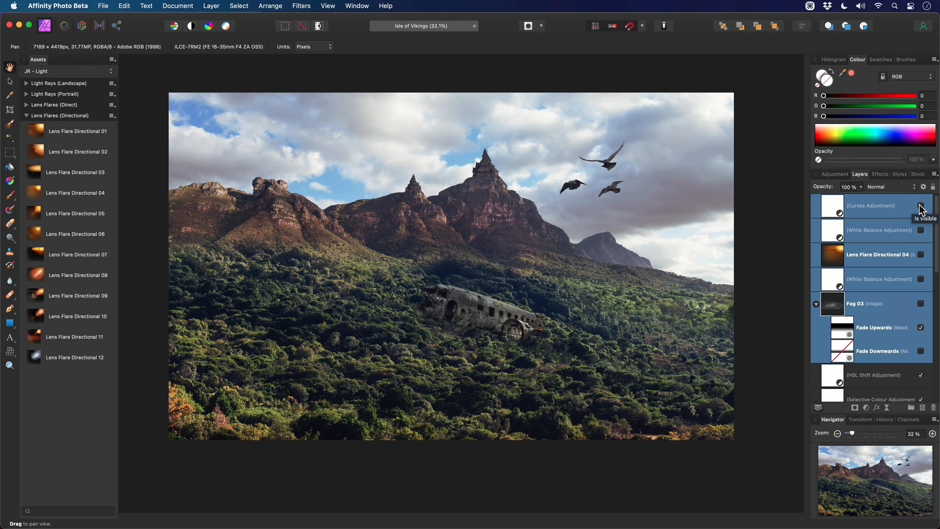
click(921, 207)
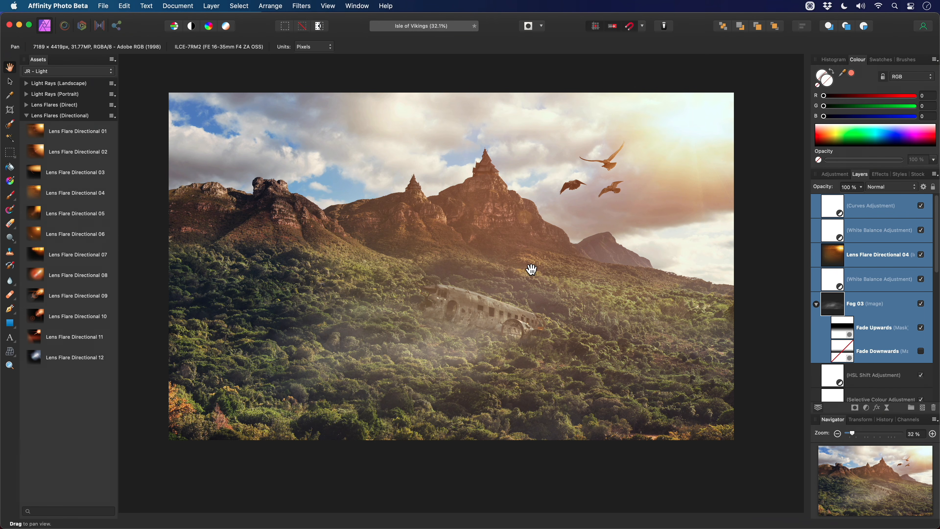
- Close the Isle of Vikings document without saving and open Kennedy Reservoir.afphoto from the Examples folder in Affinity Photo
key(super)
key(super+w)
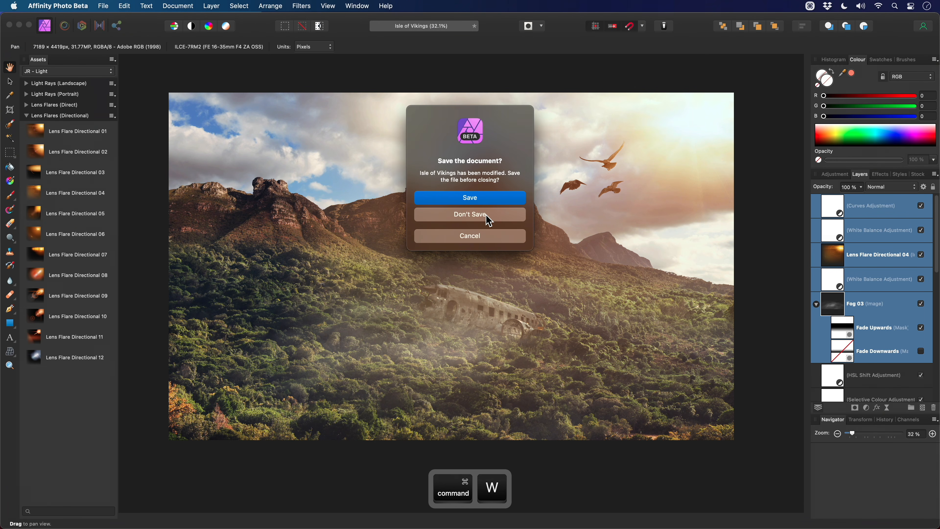
click(487, 216)
key(super+Tab)
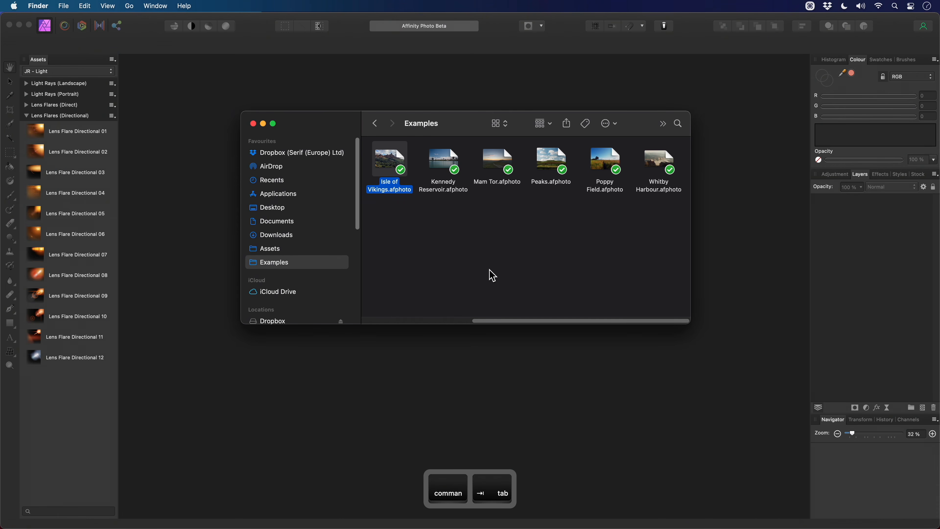
click(452, 189)
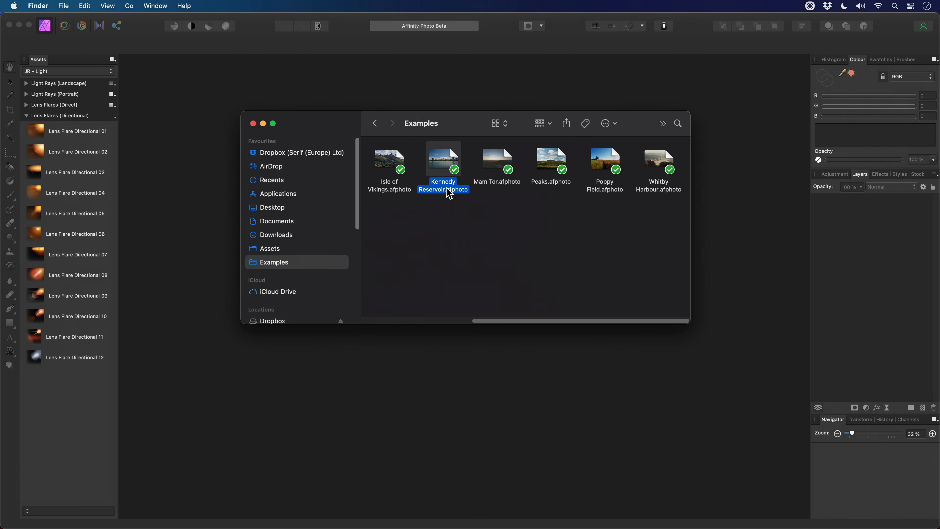
key(super+Tab)
drag(449, 193, 531, 260)
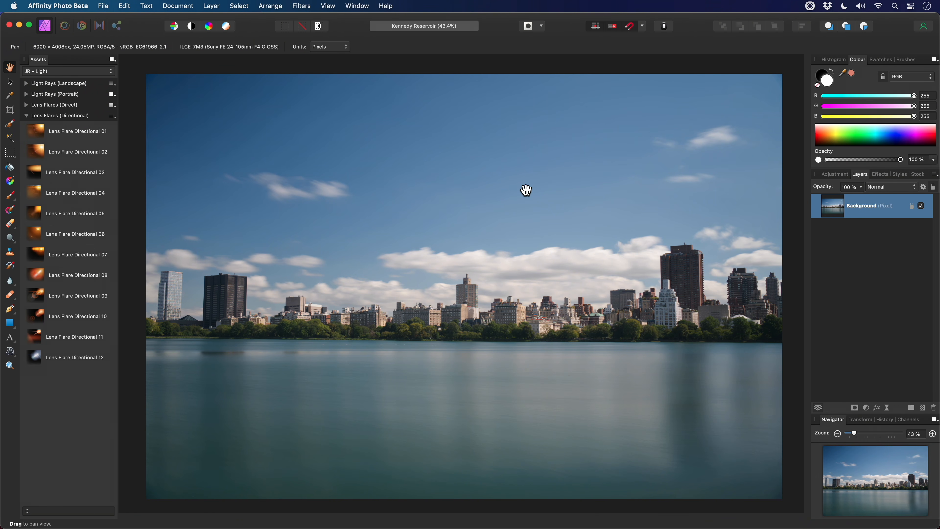
- Place Cloud 29 from the Clouds 21-40 set of JR - Clouds in the open sky above the skyline
click(110, 71)
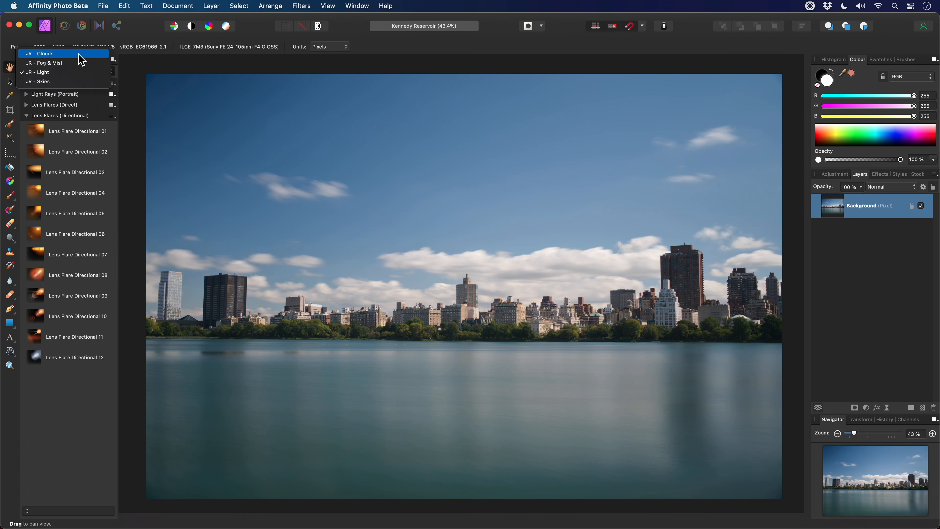
click(79, 55)
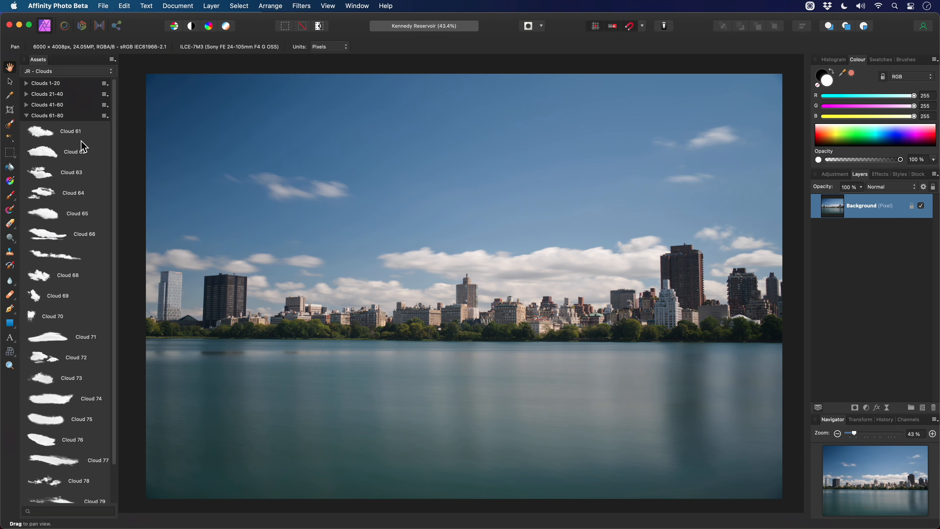
click(54, 115)
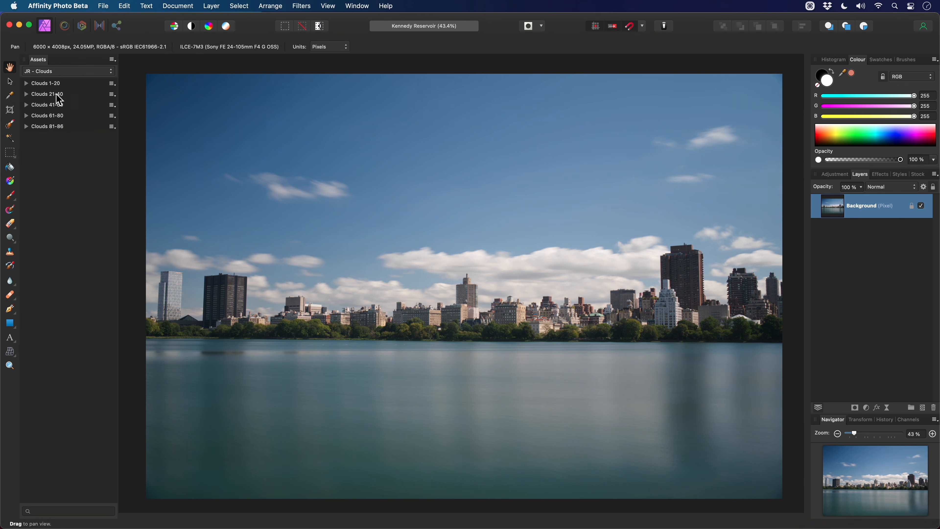
click(59, 95)
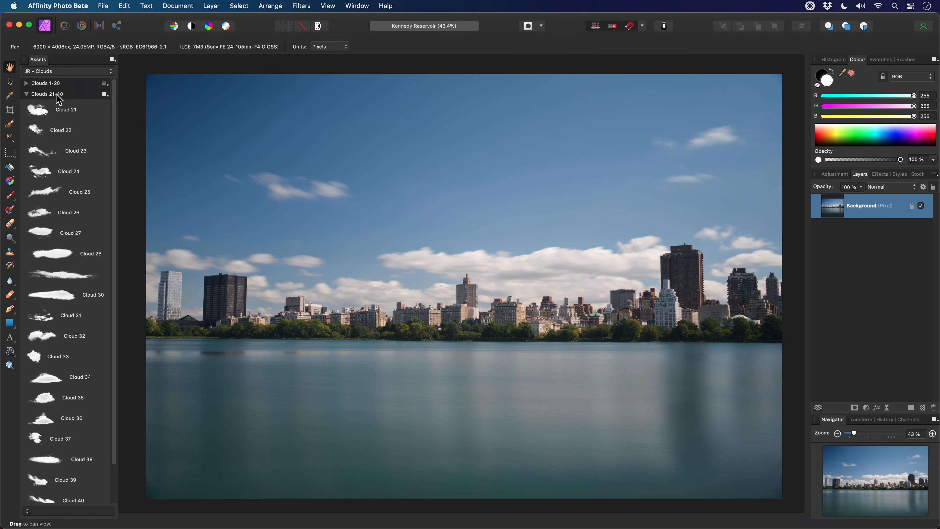
drag(67, 283, 551, 192)
scroll(588, 204, up, 4)
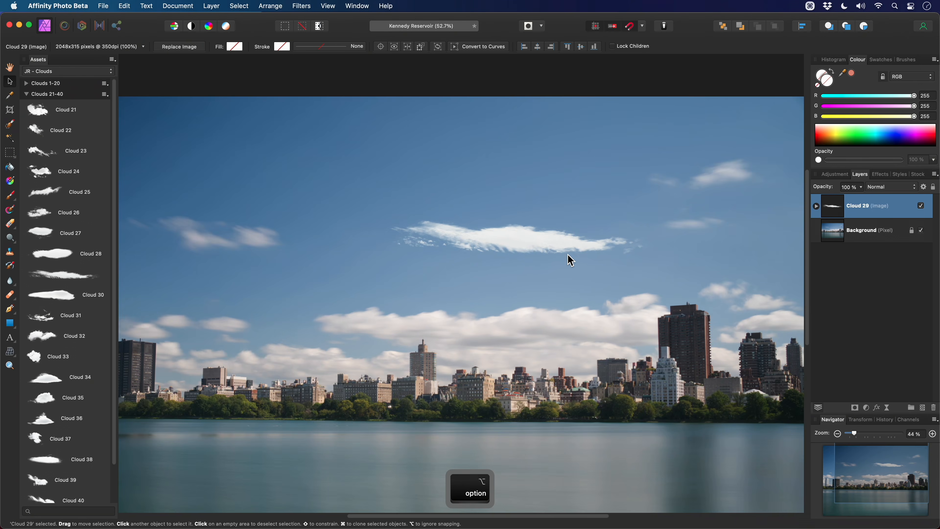
drag(538, 237, 518, 229)
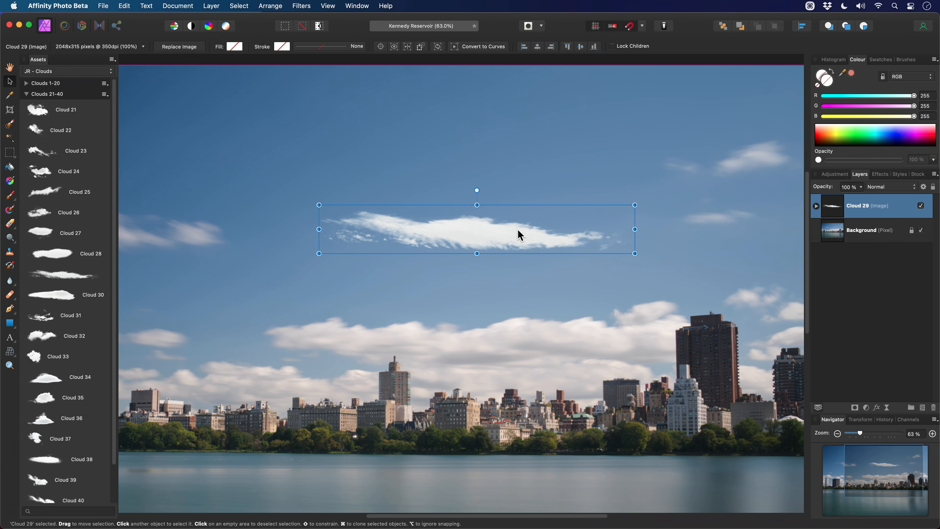
- Expand the Cloud 29 layer and enable its Long Exposure motion blur filter
click(817, 206)
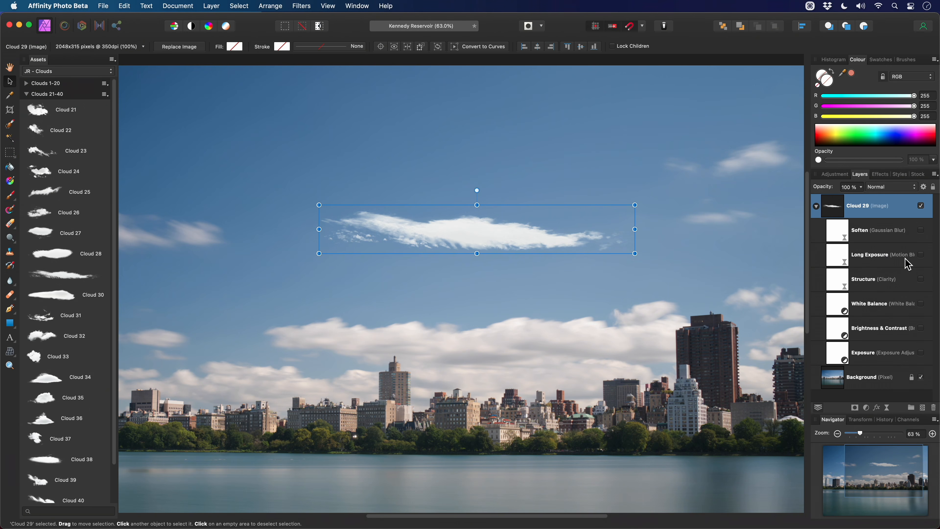
click(915, 258)
click(922, 255)
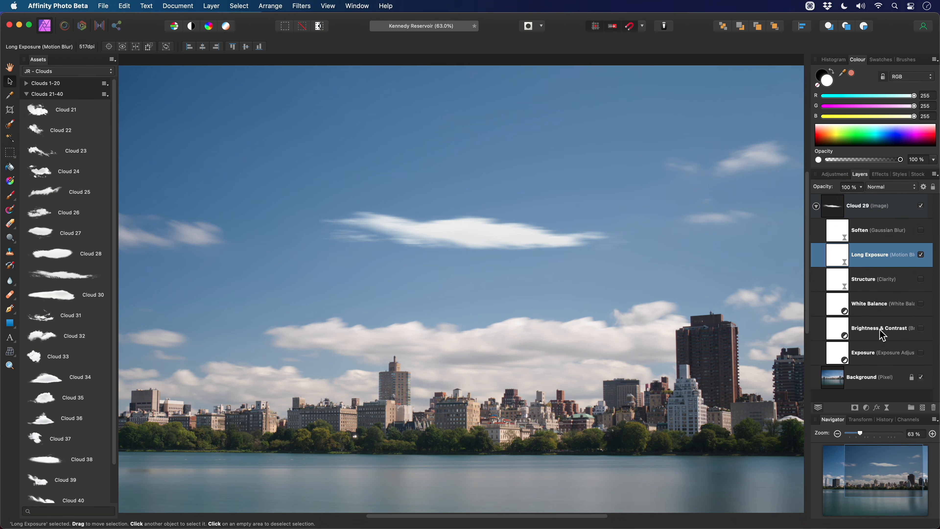
- Enable Cloud 29's Exposure adjustment to darken the cloud, and reselect the Cloud 29 layer
click(890, 331)
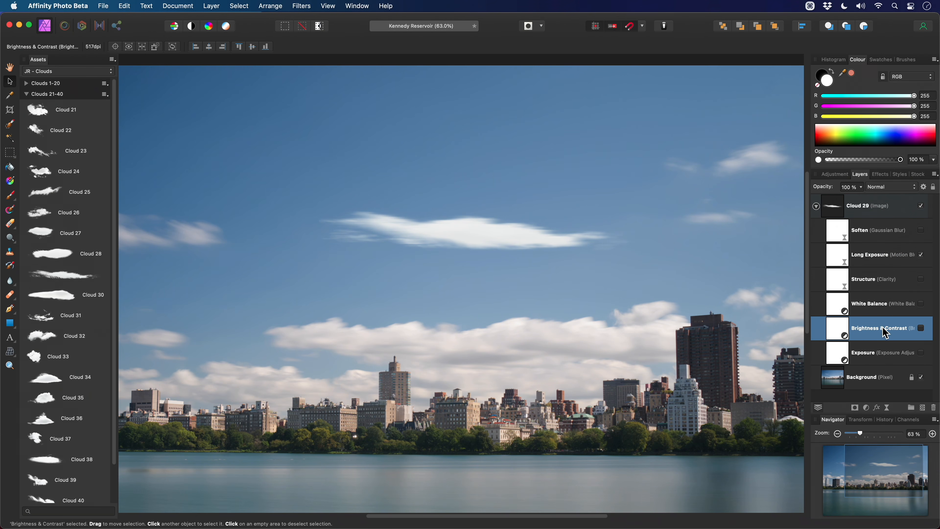
click(884, 353)
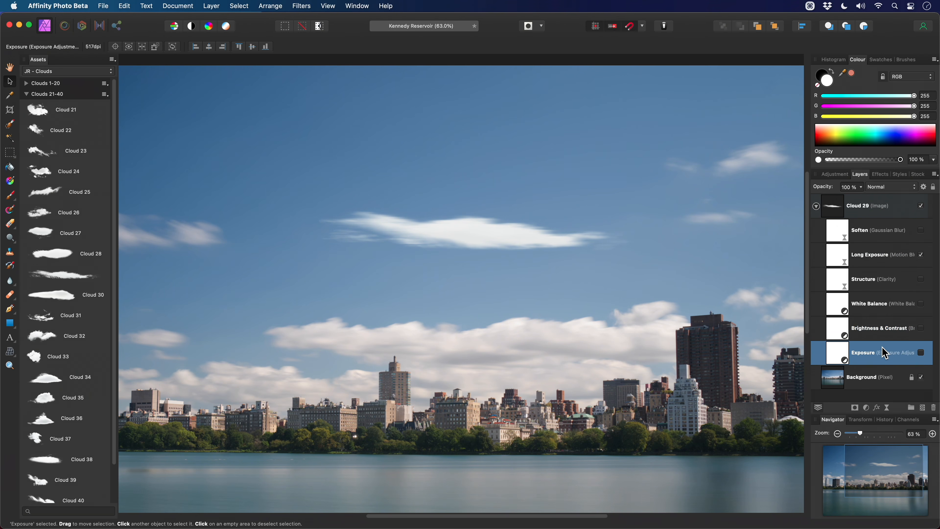
click(922, 353)
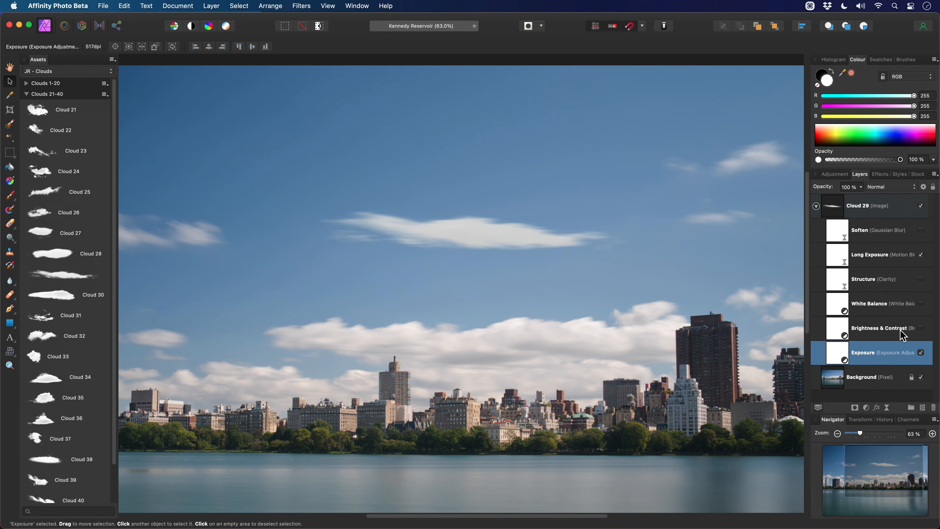
click(869, 206)
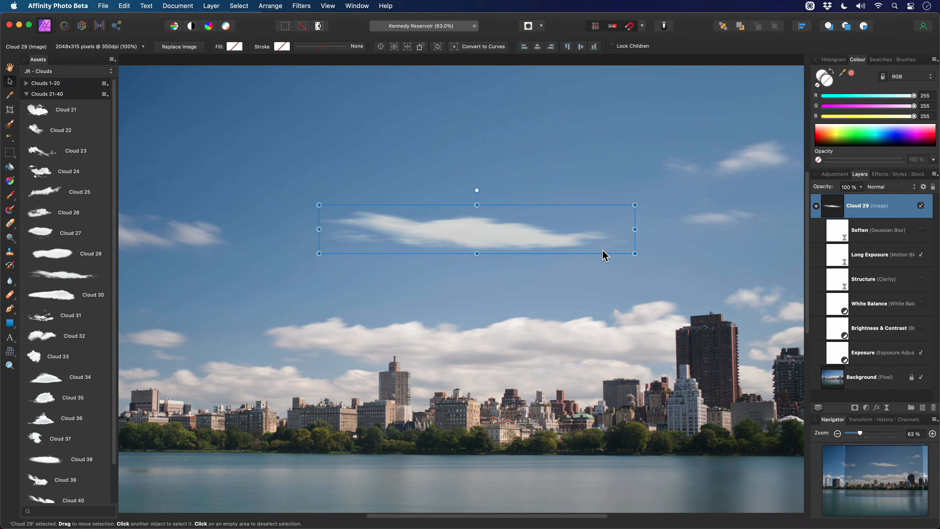
- Place Cloud 78 from the Clouds 61-80 set above the small wispy cloud and scale it to about 43% around its centre
scroll(512, 280, down, 3)
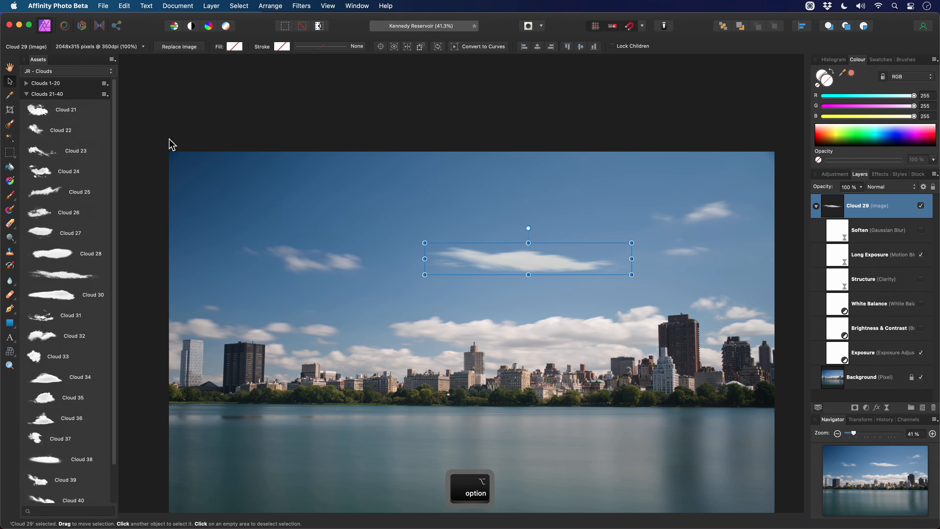
click(59, 94)
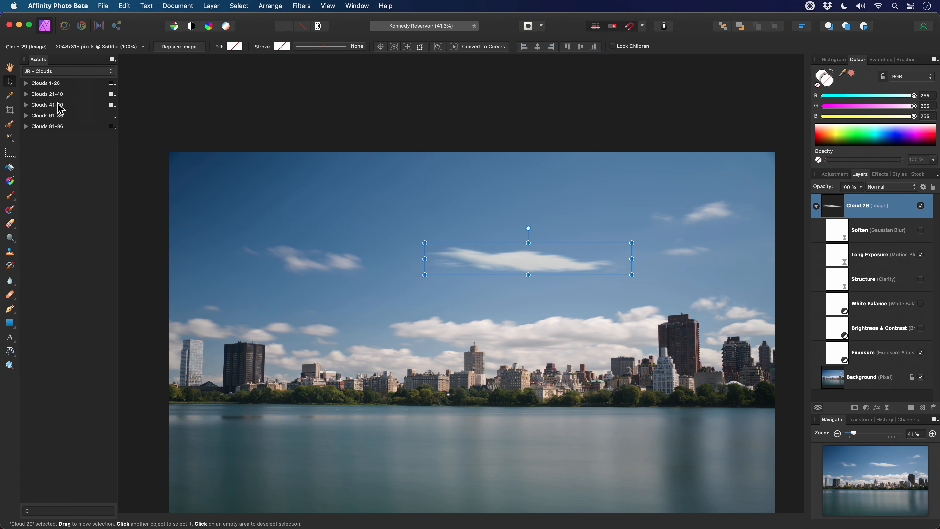
click(59, 116)
scroll(62, 311, down, 2)
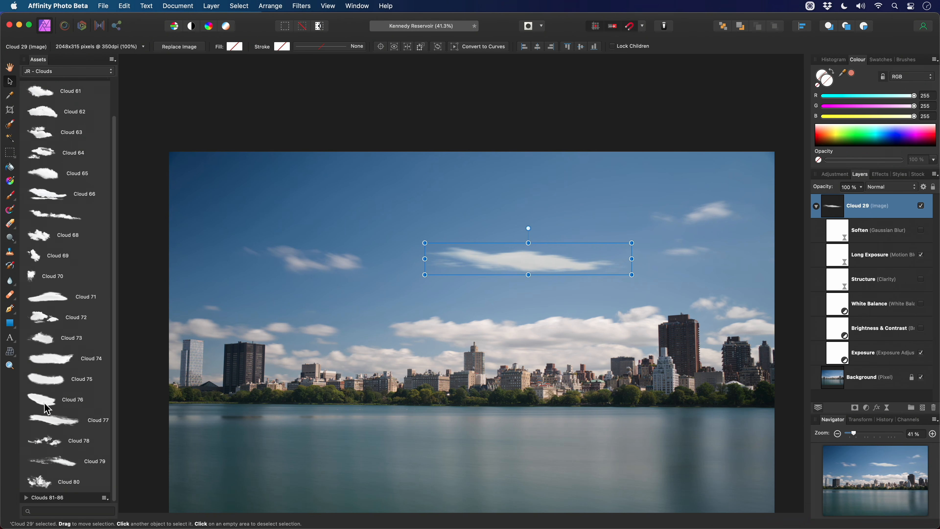
drag(55, 448, 399, 210)
scroll(400, 213, up, 2)
scroll(399, 210, up, 2)
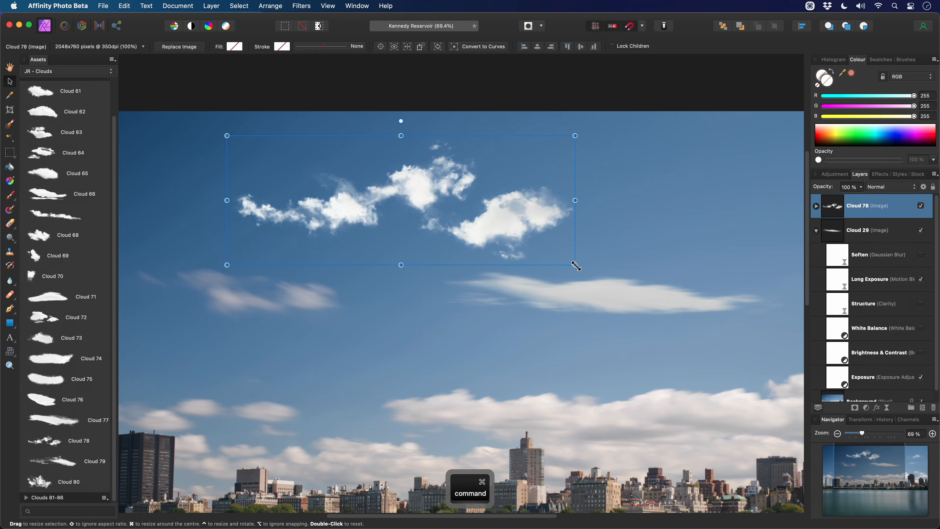
drag(577, 263, 386, 237)
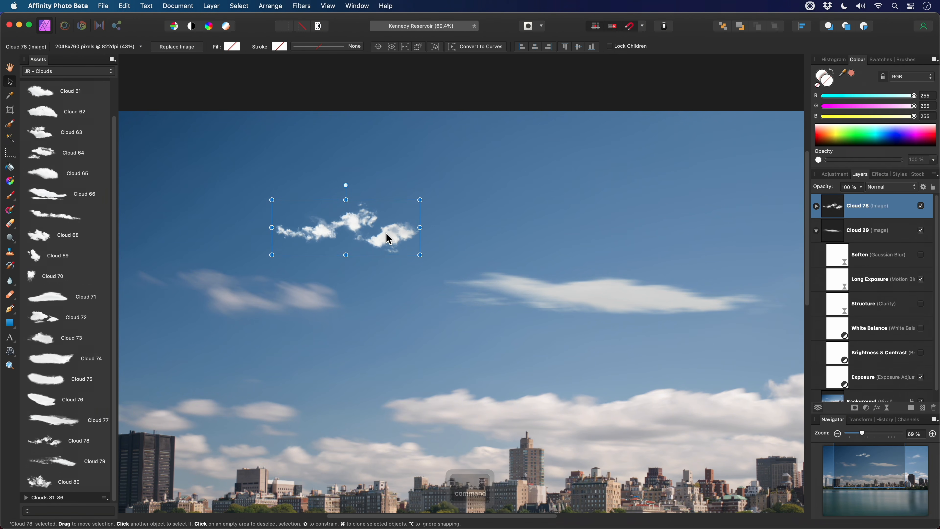
- Expand the Cloud 78 layer and enable its Long Exposure motion blur and Exposure adjustment
click(816, 206)
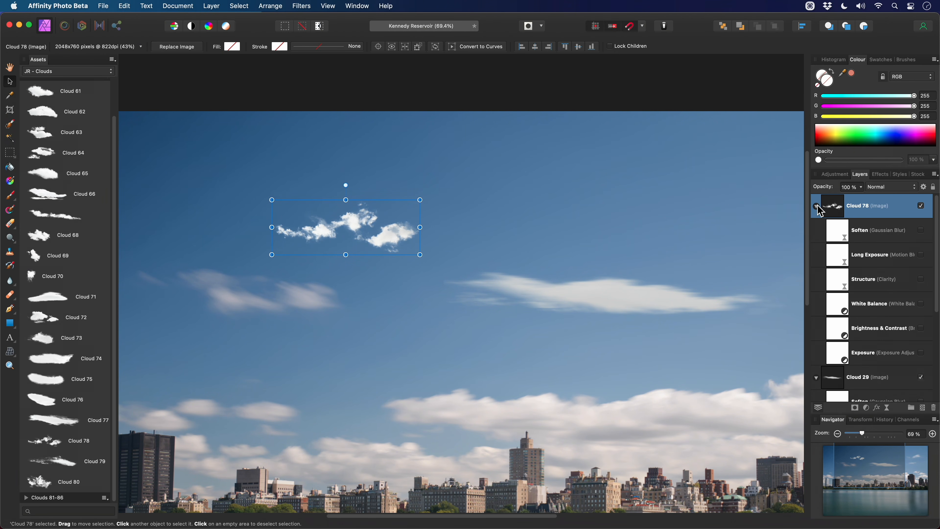
click(930, 261)
click(921, 254)
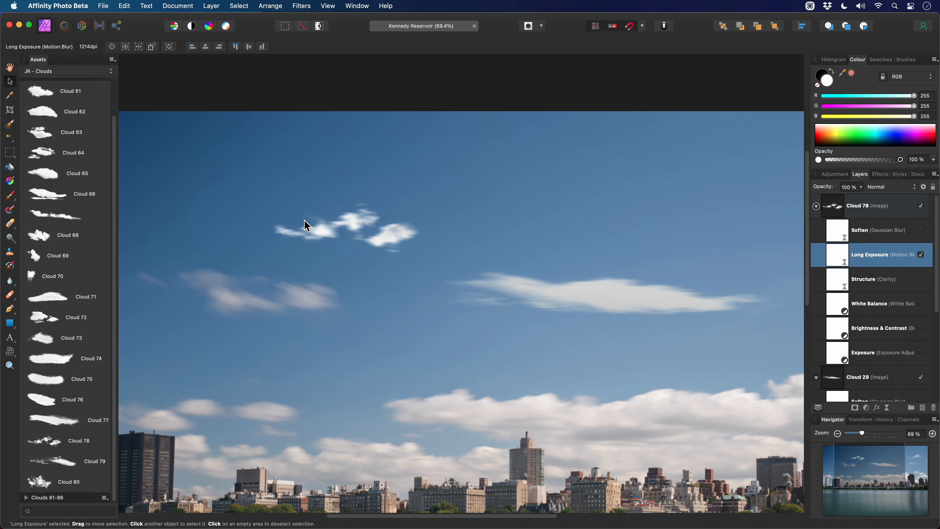
scroll(306, 222, up, 3)
click(889, 355)
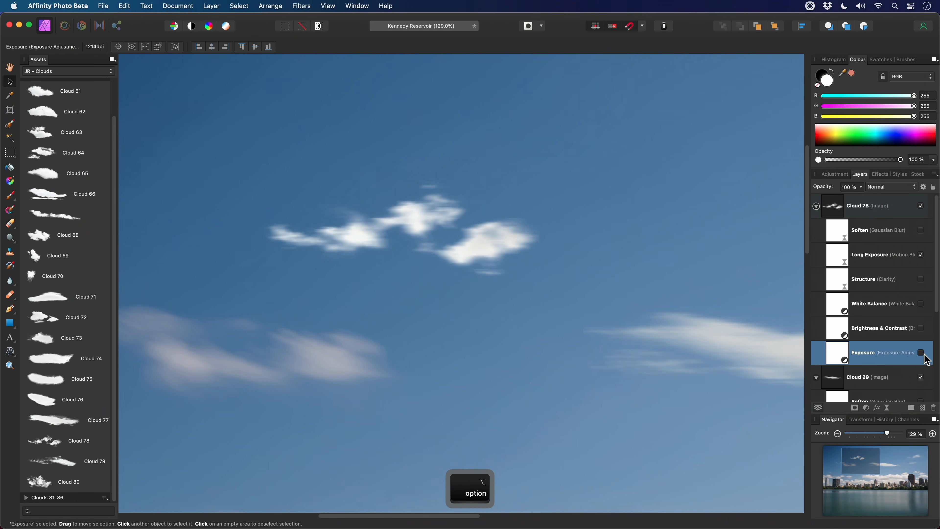
click(921, 352)
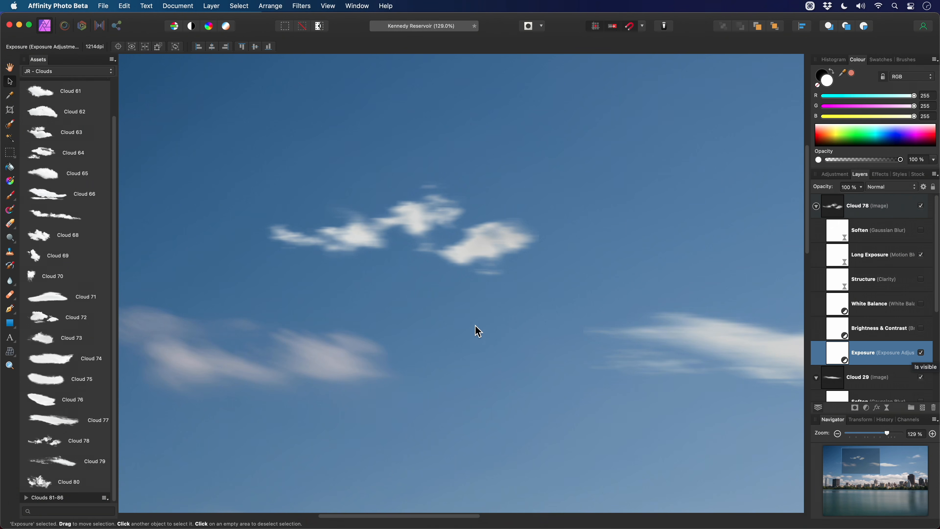
- Set Cloud 78's Exposure adjustment to about -0.653
scroll(380, 321, down, 4)
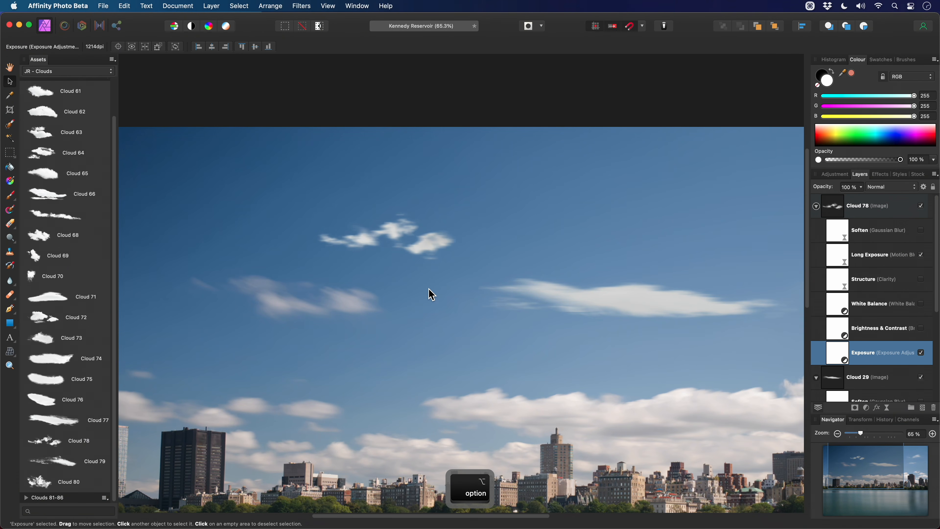
double_click(840, 355)
drag(248, 314, 250, 313)
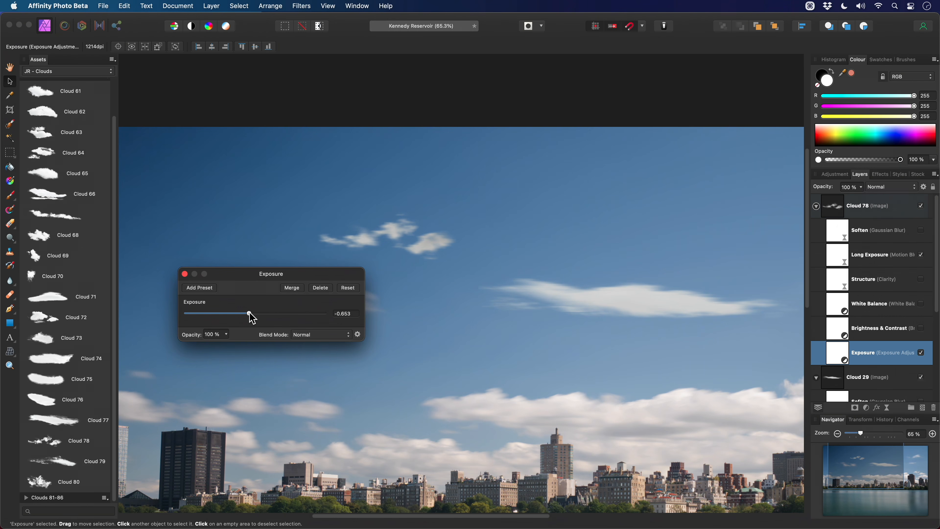
click(184, 274)
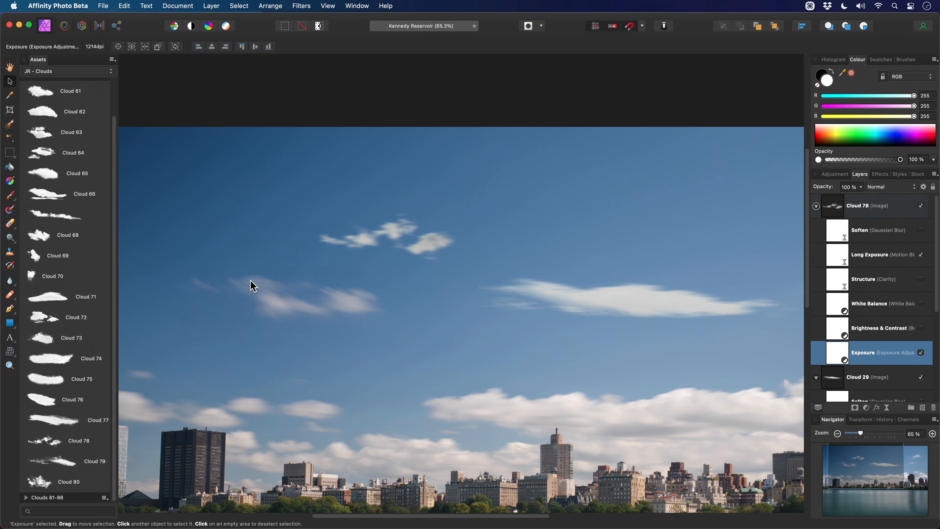
- Place Cloud 43 from the Clouds 41-60 set above Cloud 29 and scale it to about 48% around its centre
click(853, 213)
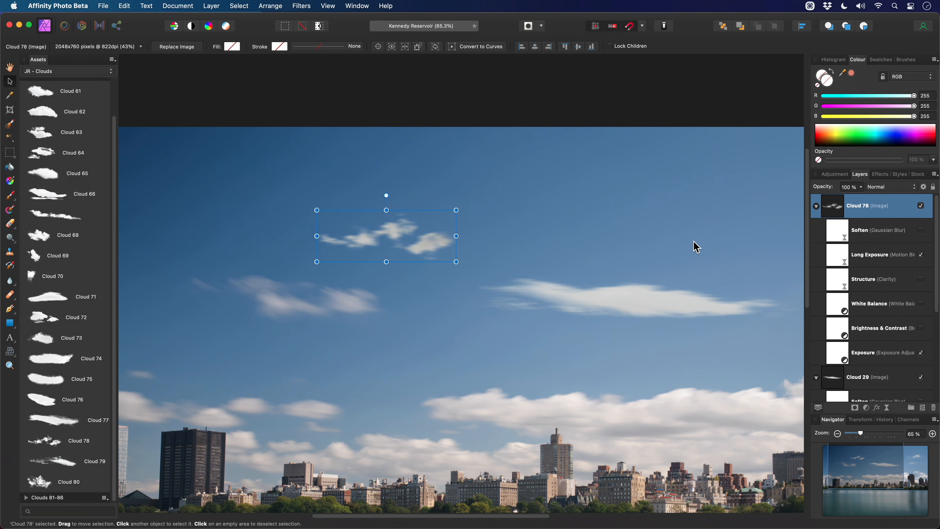
scroll(84, 160, up, 3)
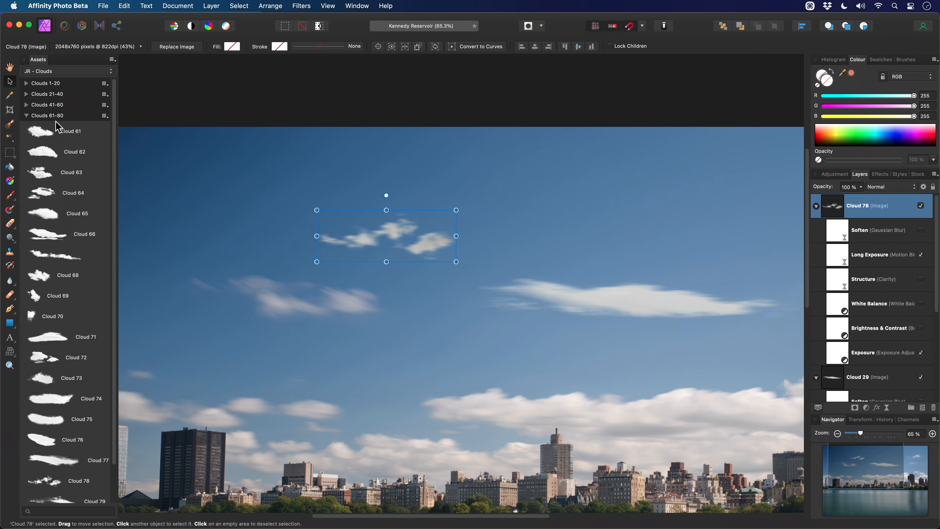
click(59, 116)
click(57, 105)
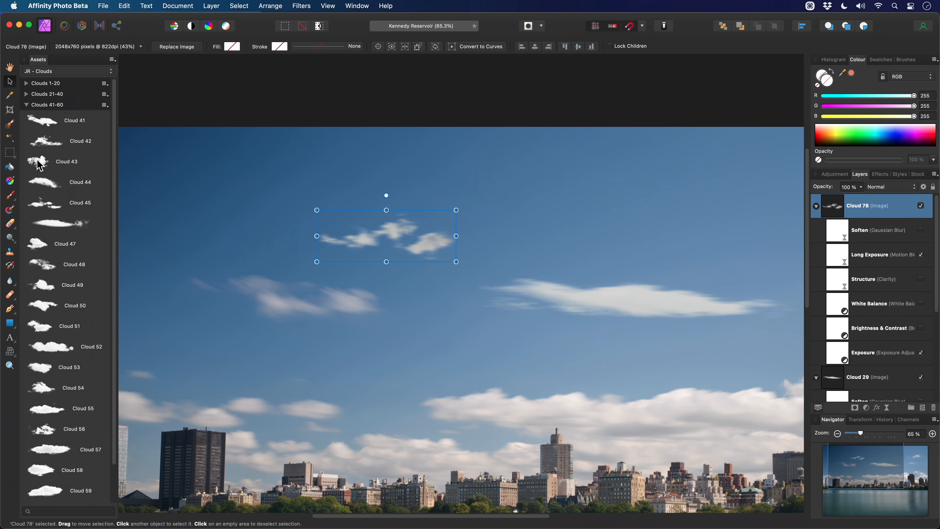
drag(40, 166, 571, 214)
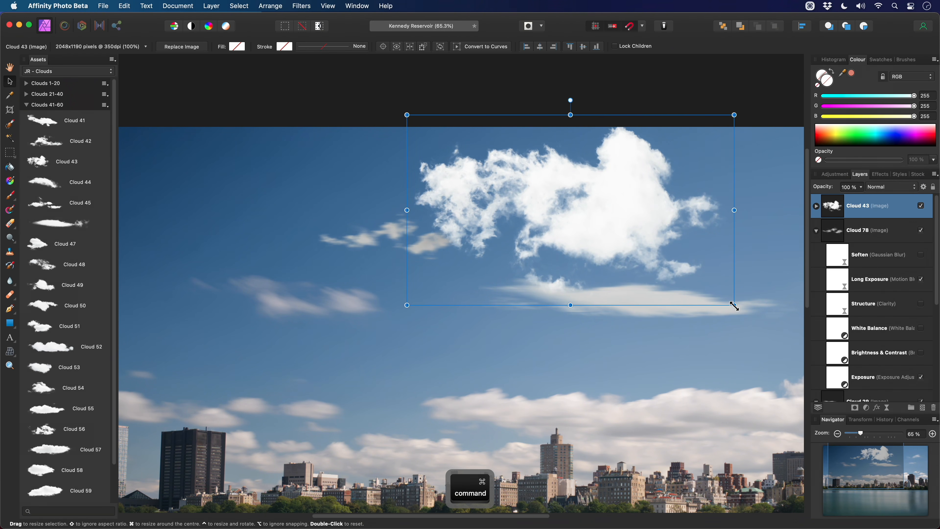
drag(733, 306, 648, 256)
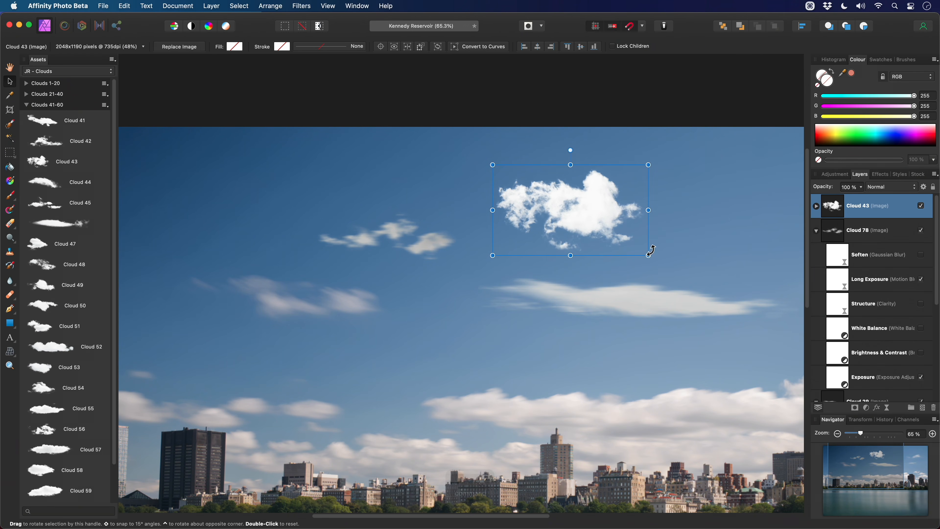
- Flip Cloud 43 horizontally and delete it from the document
right_click(584, 201)
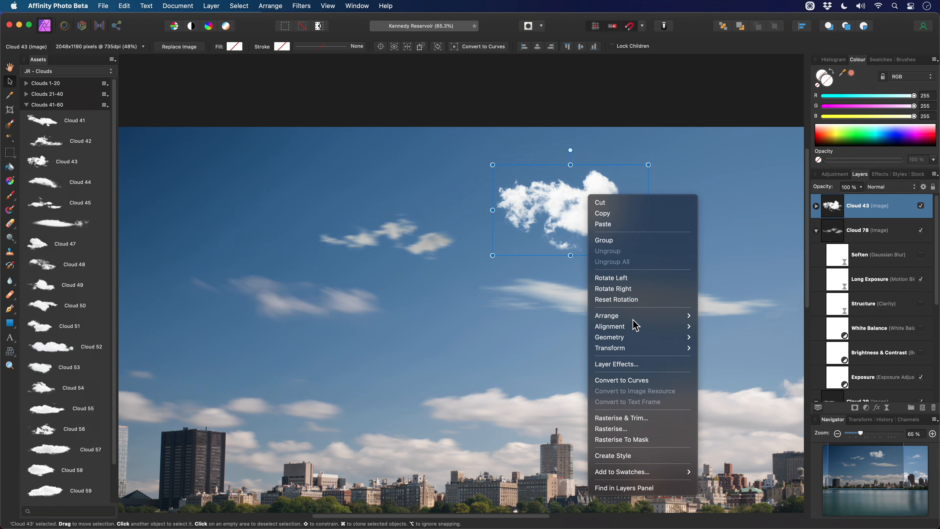
mouse_move(643, 352)
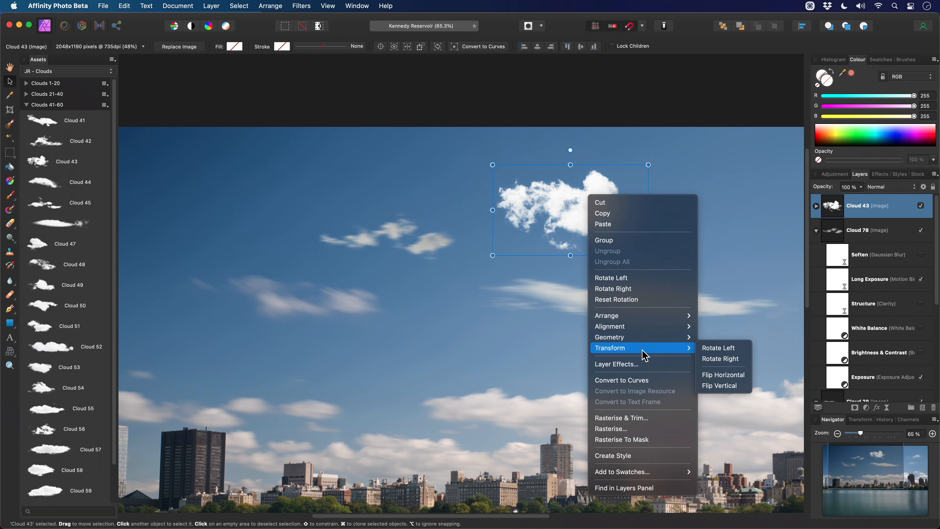
click(735, 375)
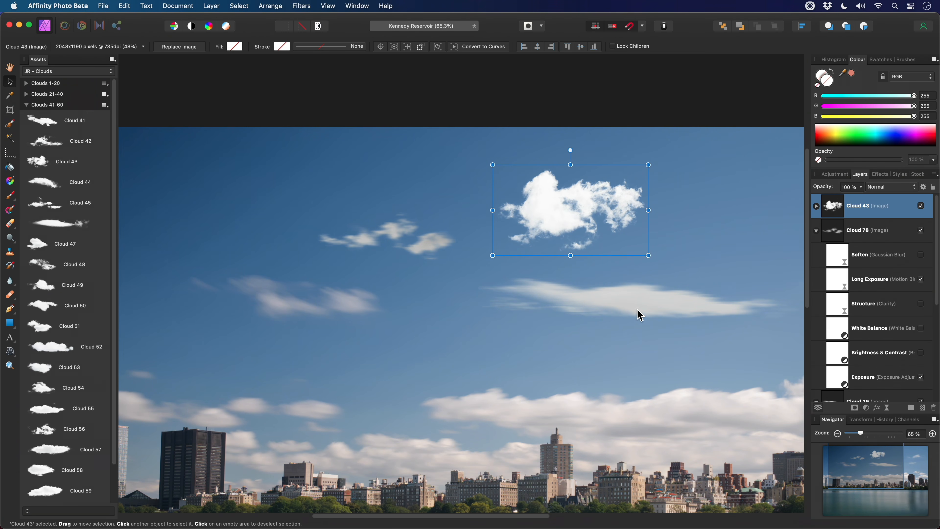
key(BackSpace)
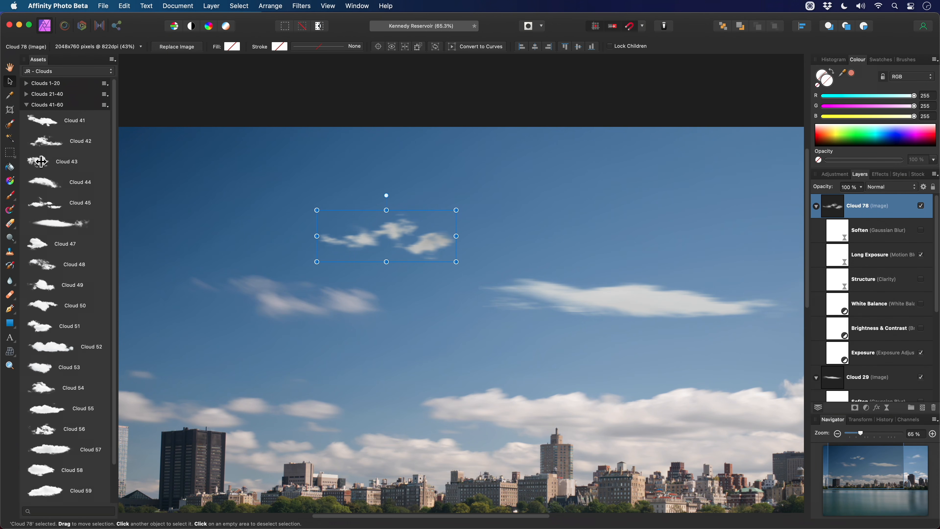
- Place Cloud 43 in its original orientation at about 46% above Cloud 29 and delete it
drag(42, 161, 499, 200)
scroll(489, 206, right, 5)
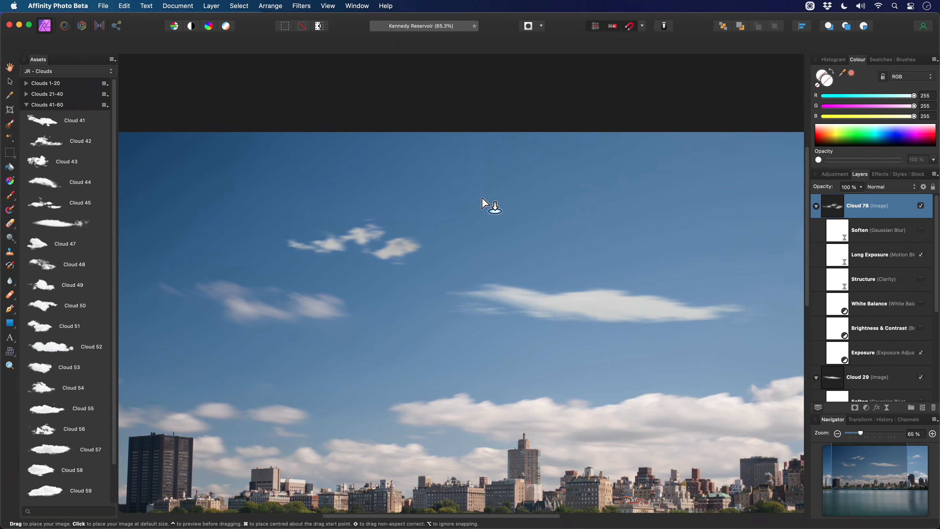
key(alt)
scroll(498, 217, up, 1)
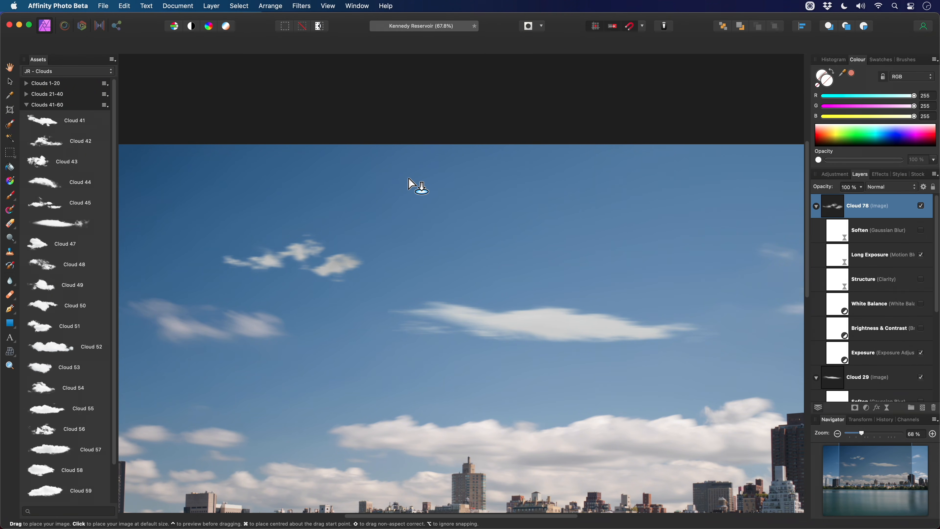
drag(408, 179, 562, 271)
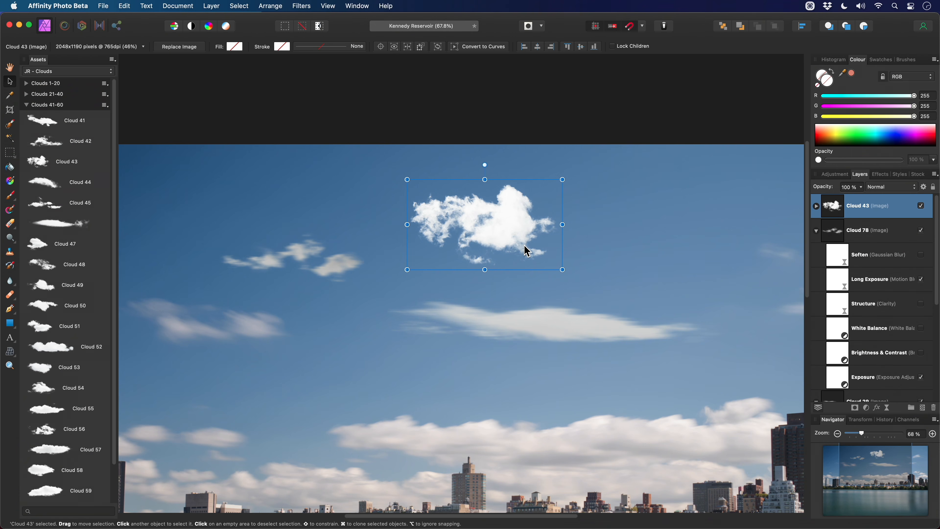
key(Delete)
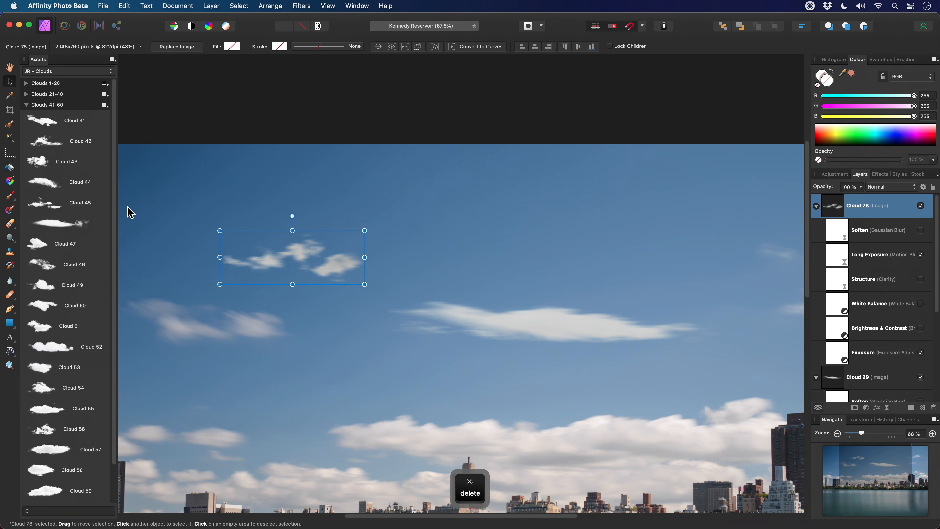
- Place Cloud 43 mirrored horizontally at about 52% in the sky above Cloud 29, flipping it as it is drawn out
click(39, 161)
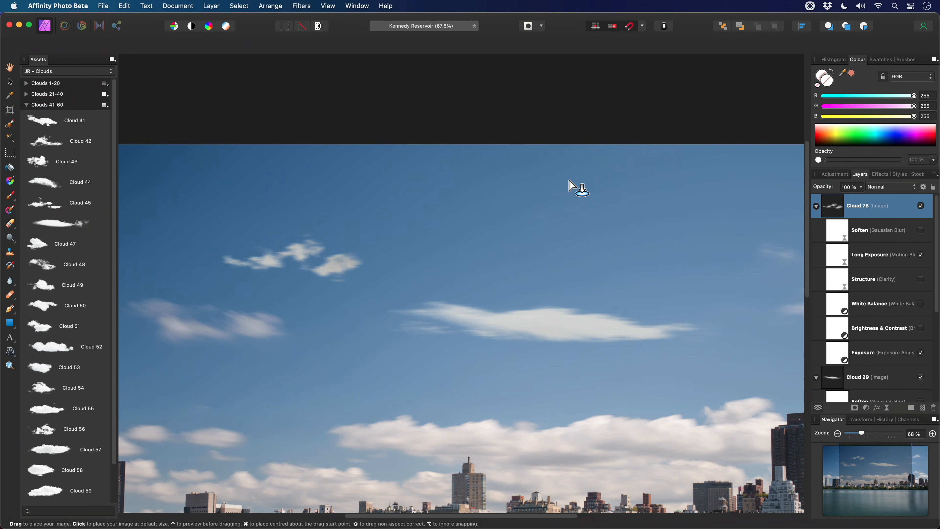
drag(570, 175, 416, 318)
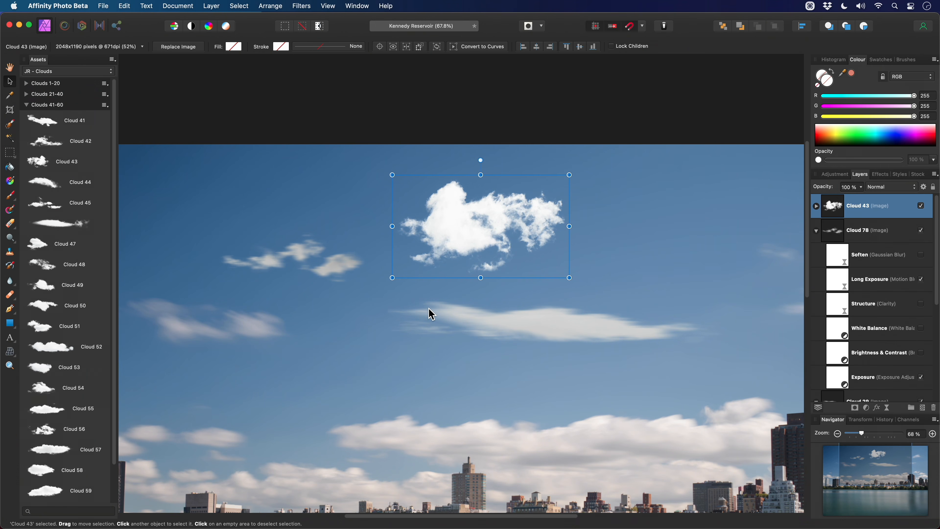
- Expand the Cloud 43 layer and enable its Long Exposure motion blur and Exposure adjustment
click(816, 205)
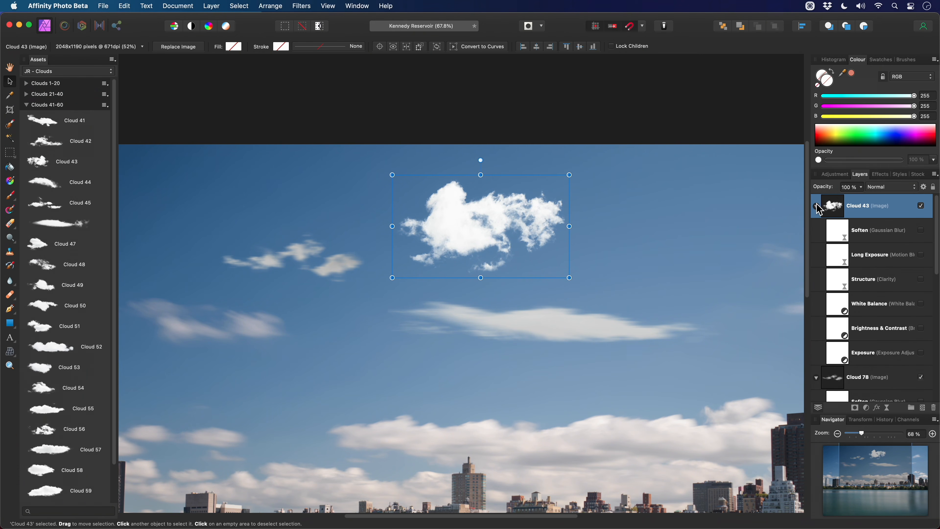
click(895, 264)
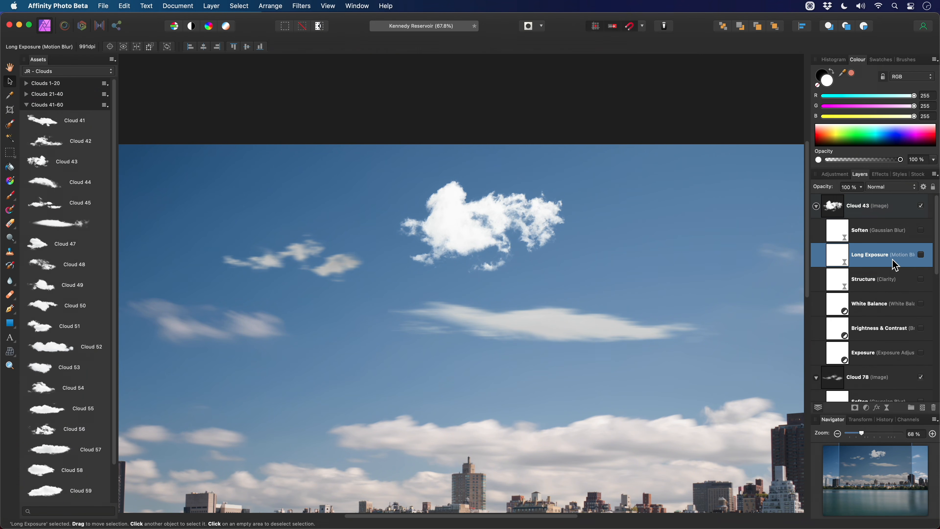
click(922, 256)
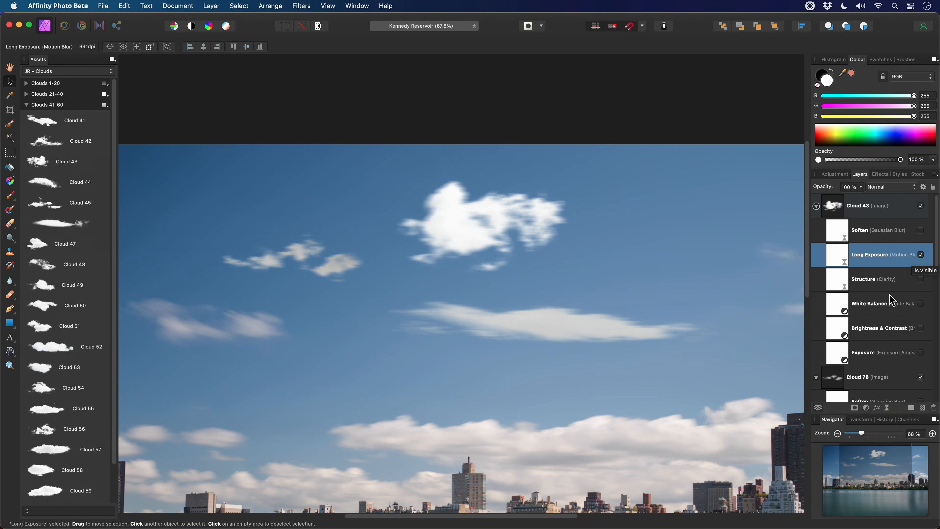
click(918, 358)
click(921, 353)
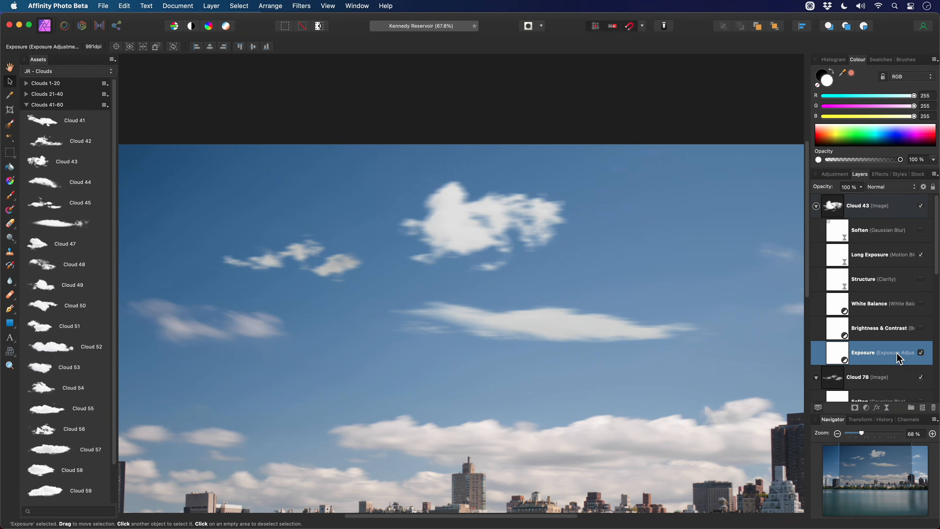
- Set the exposure of Cloud 43's Exposure adjustment to -0.762
double_click(833, 351)
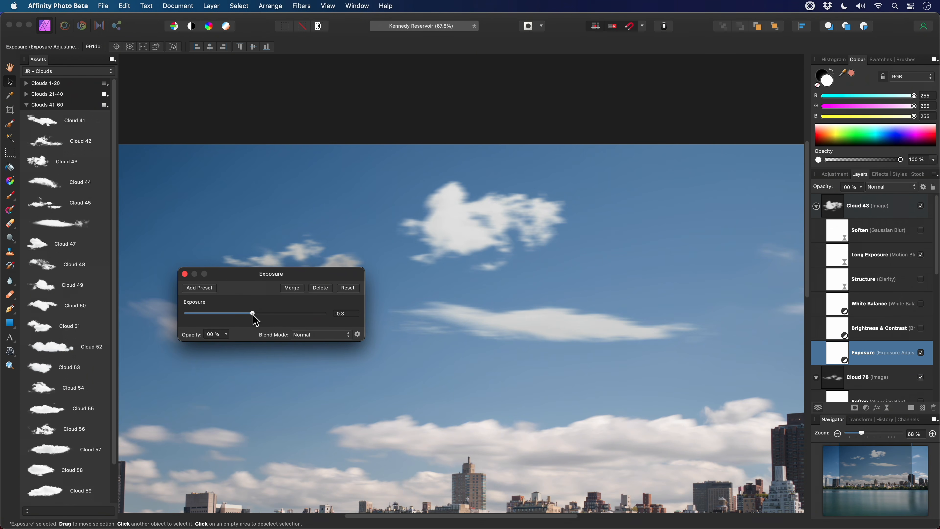
drag(253, 313, 249, 315)
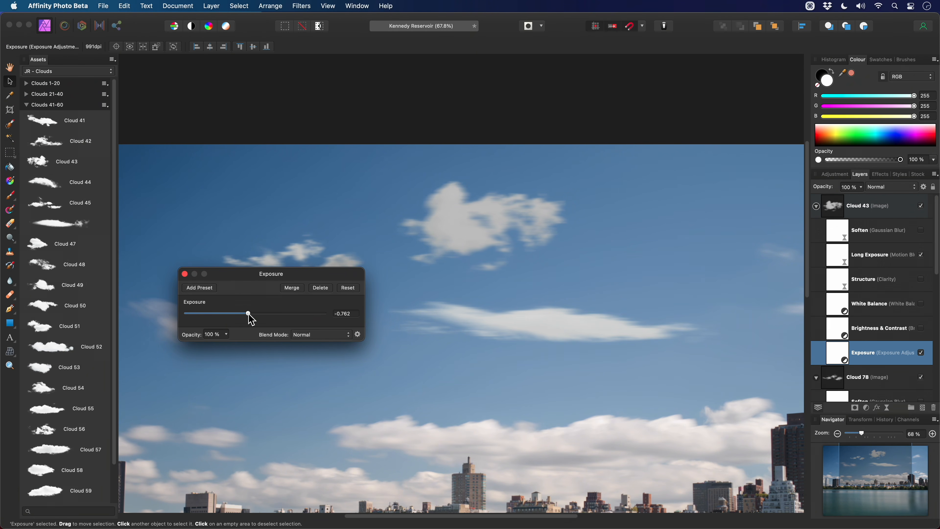
click(184, 274)
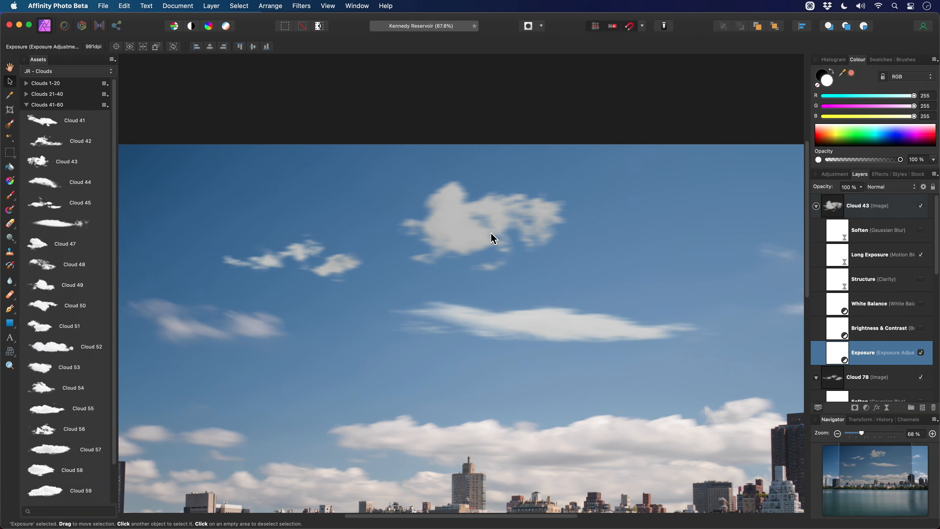
scroll(493, 239, up, 3)
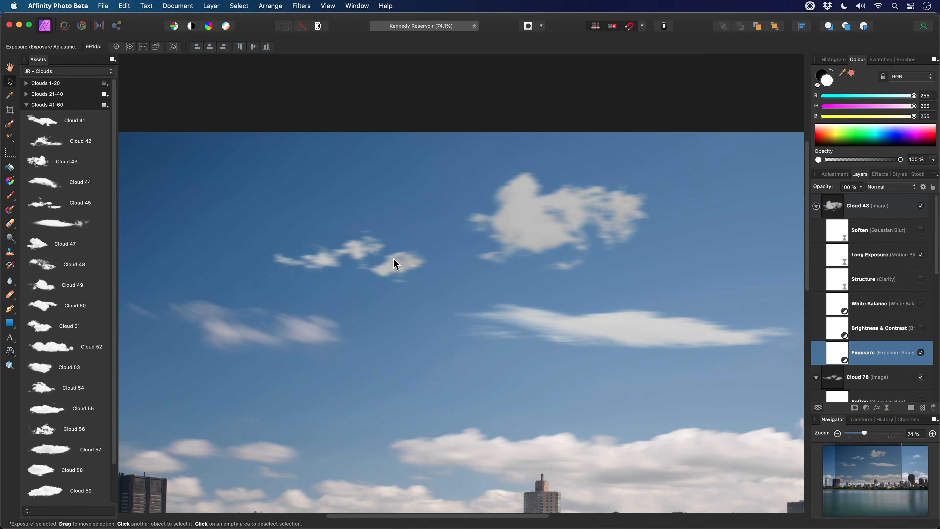
- Enable Cloud 43's White Balance adjustment, shift its white balance towards blue, and collapse the layer
click(920, 303)
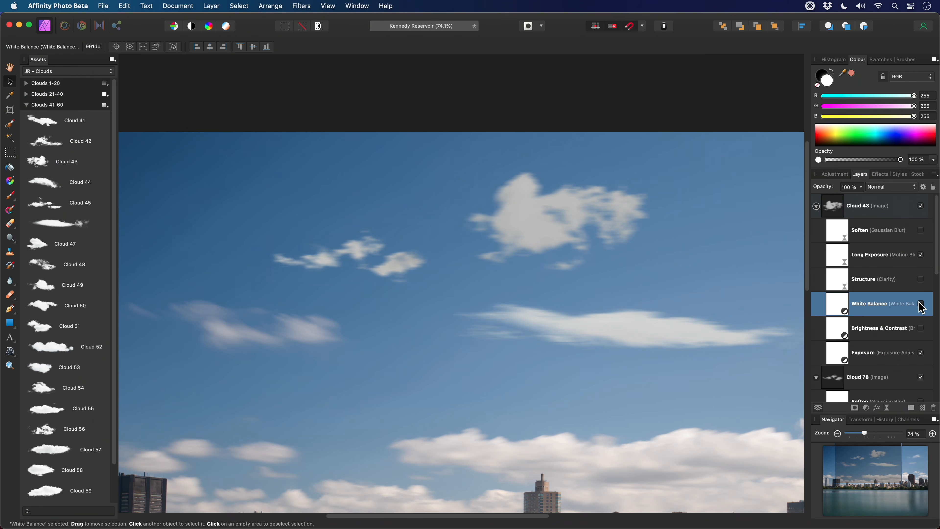
double_click(839, 310)
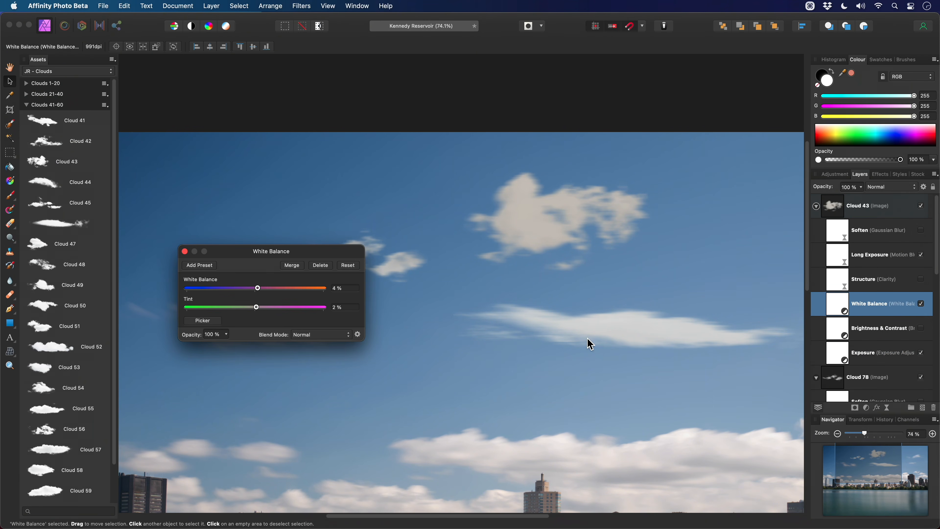
drag(258, 289, 245, 289)
click(184, 251)
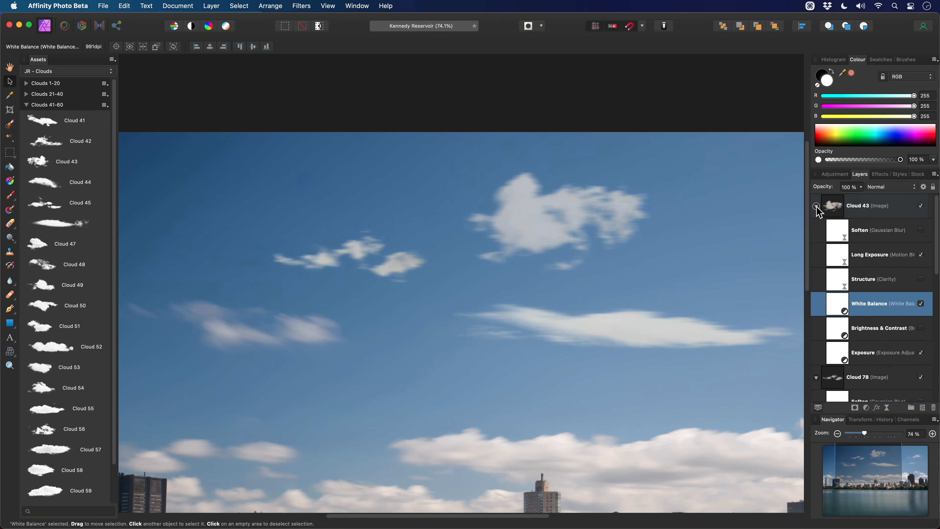
click(816, 206)
- Enable Cloud 78's White Balance adjustment and set its white balance to -9%
click(865, 230)
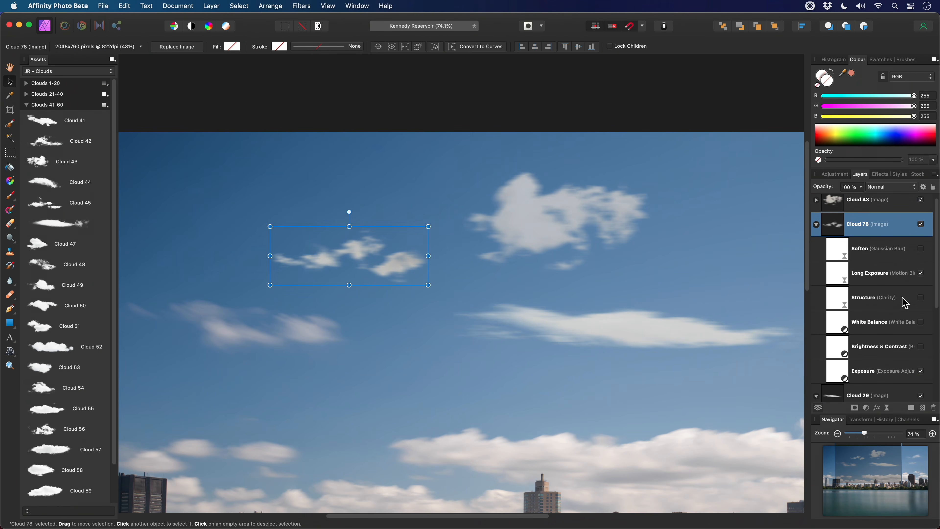
click(900, 327)
click(921, 322)
double_click(841, 327)
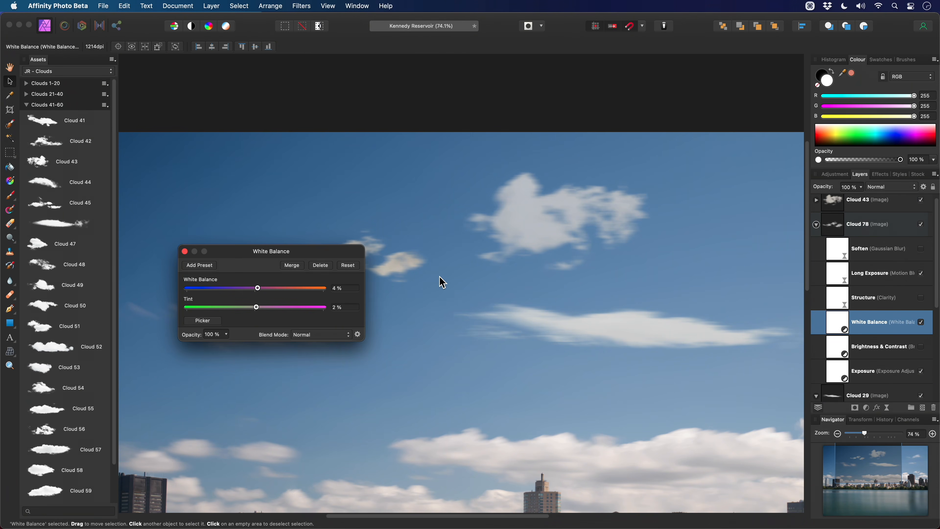
drag(261, 256, 472, 351)
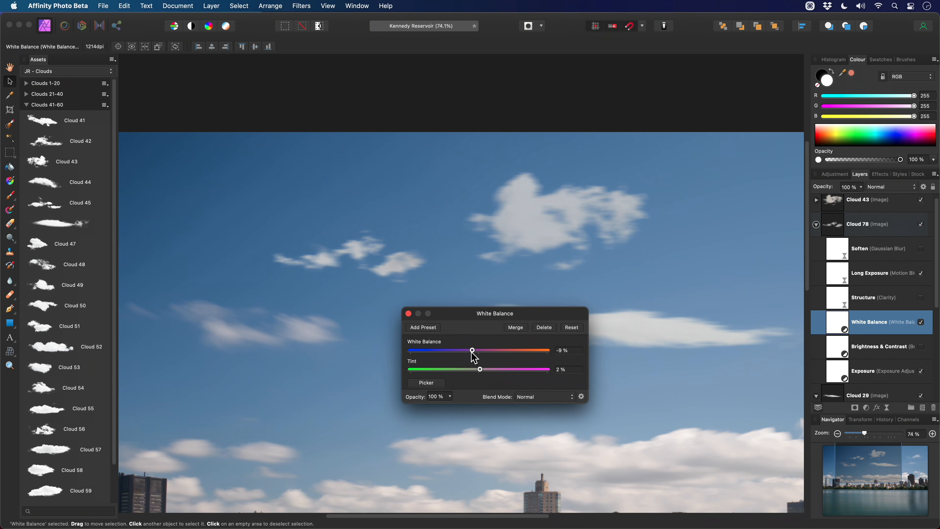
click(408, 314)
- Collapse the Cloud 78 and Cloud 29 layers
scroll(507, 378, down, 2)
drag(505, 373, 460, 268)
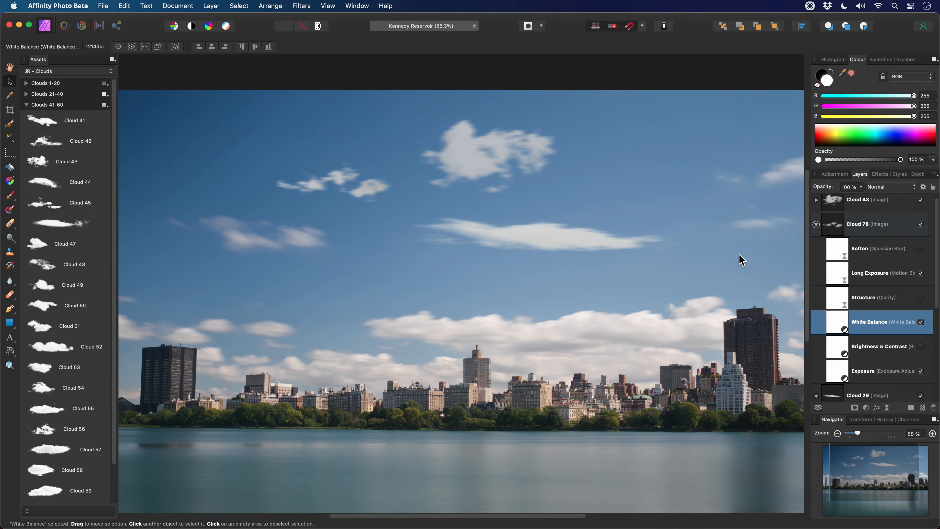
click(816, 225)
drag(454, 307, 463, 339)
scroll(464, 343, down, 1)
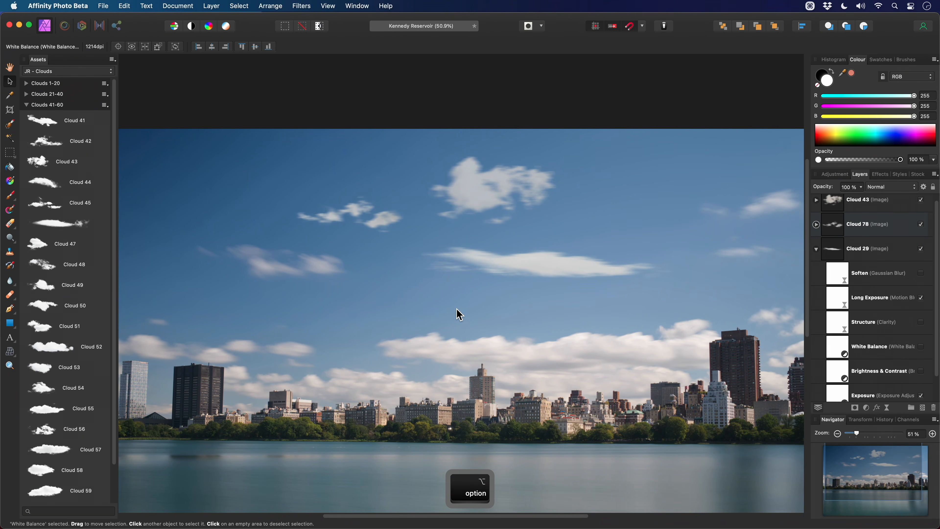
click(828, 259)
click(816, 249)
scroll(581, 284, down, 3)
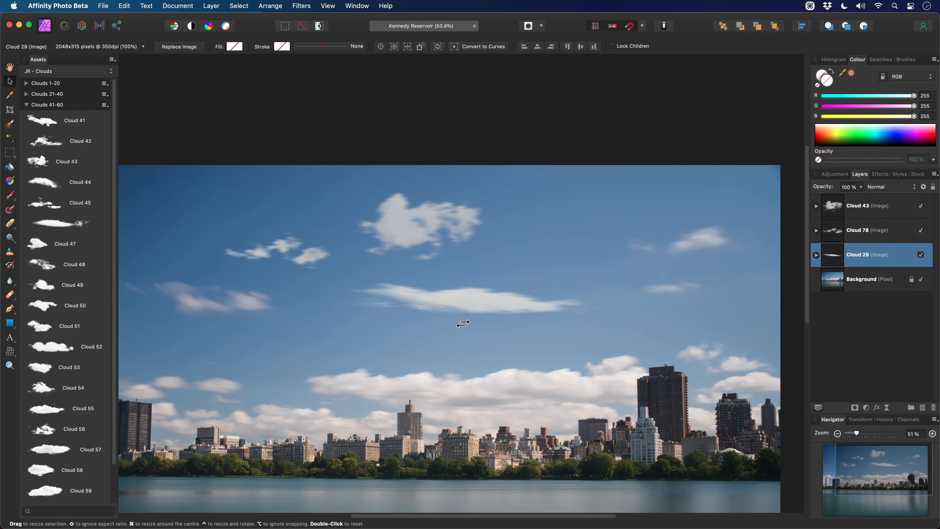
- Move Cloud 29 down towards the skyline clouds, shift Cloud 43 down and right, and place Cloud 78 to the left of Cloud 43
drag(580, 284, 577, 311)
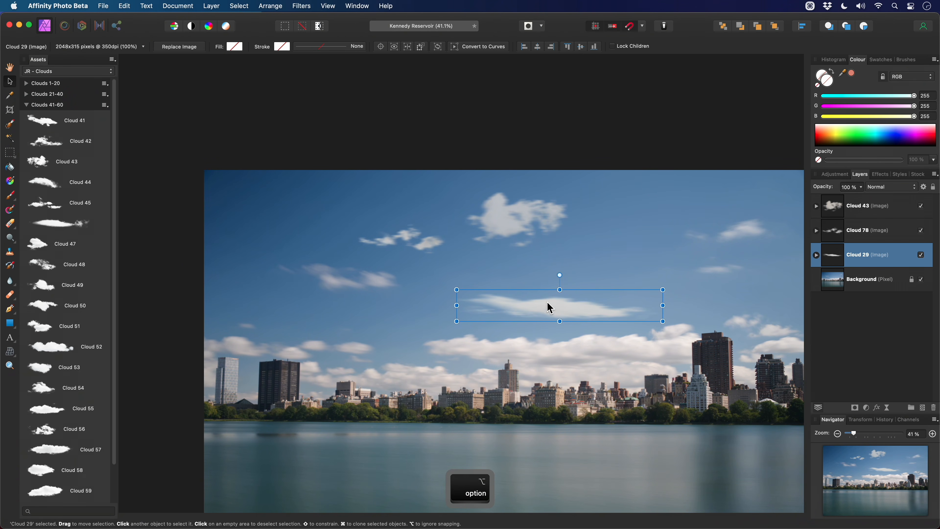
click(432, 245)
drag(431, 244, 428, 319)
drag(522, 222, 560, 243)
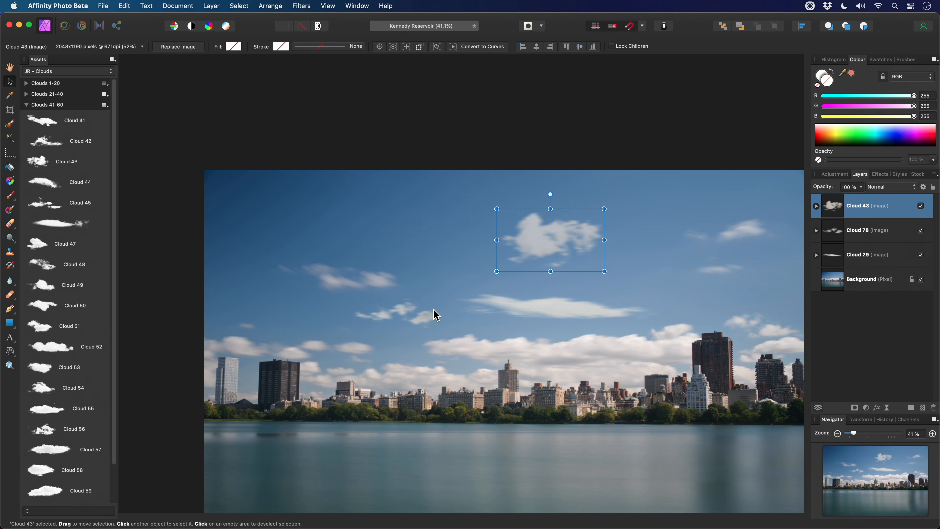
drag(431, 318, 448, 248)
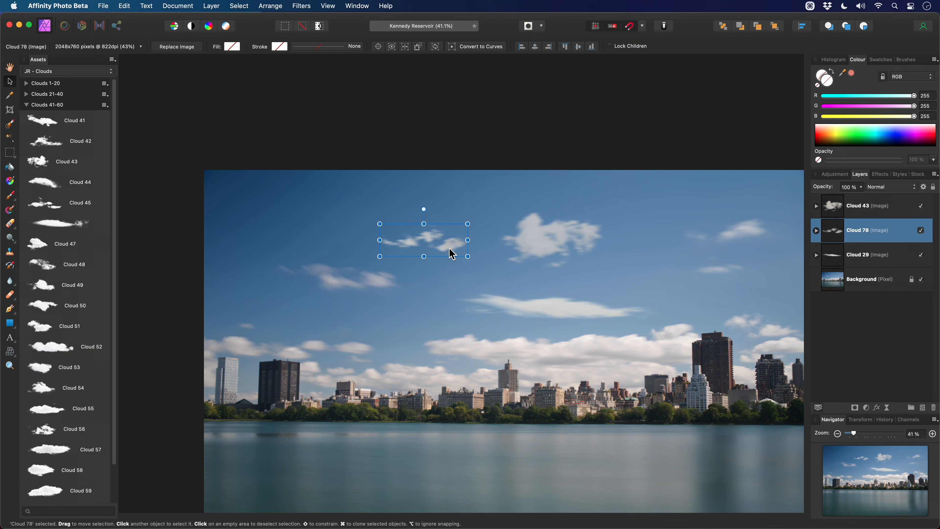
key(h)
scroll(536, 263, right, 2)
drag(536, 263, 456, 245)
scroll(533, 315, down, 1)
drag(531, 315, 594, 314)
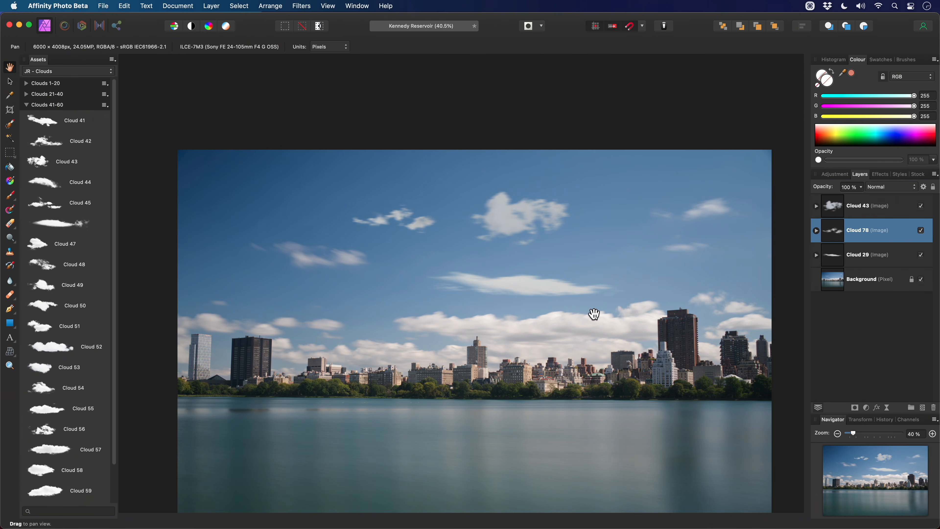
- Select the Cloud 43 layer and expand the Light Rays (Landscape) category of the JR - Light assets
click(863, 210)
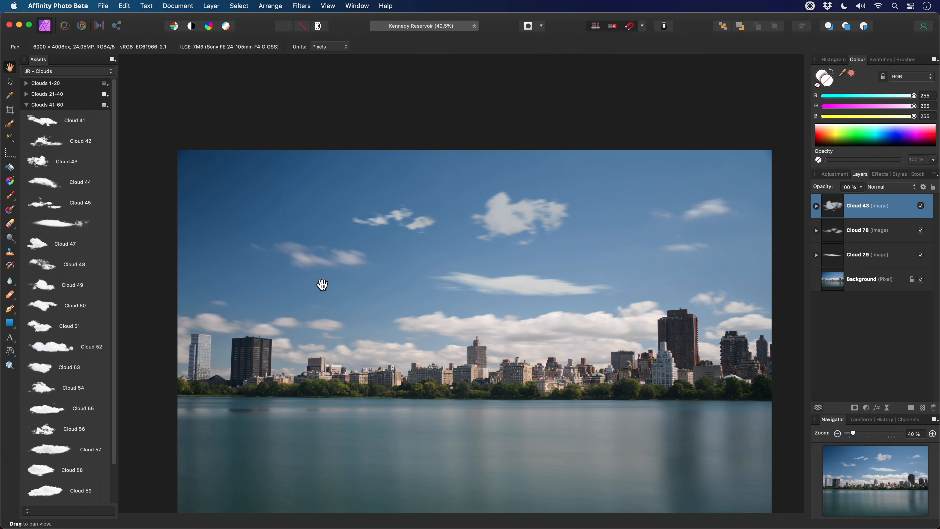
click(79, 72)
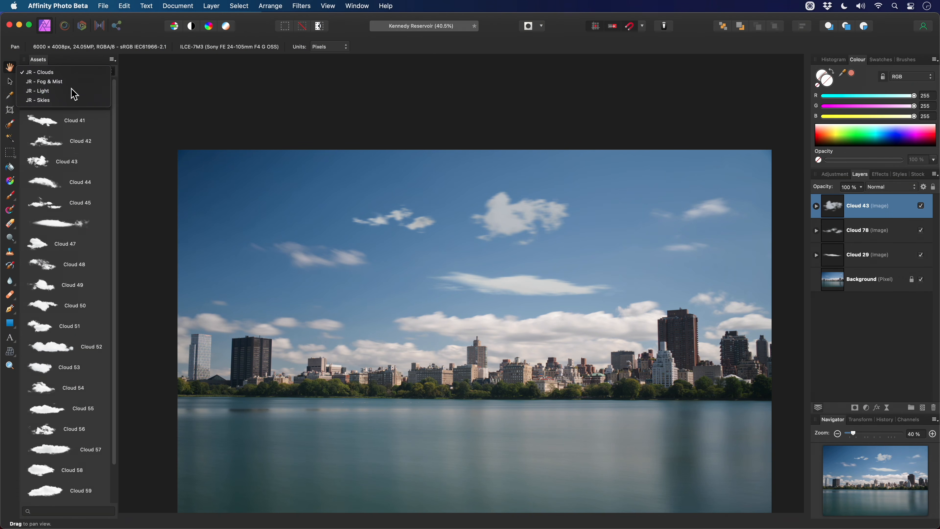
click(70, 90)
click(64, 115)
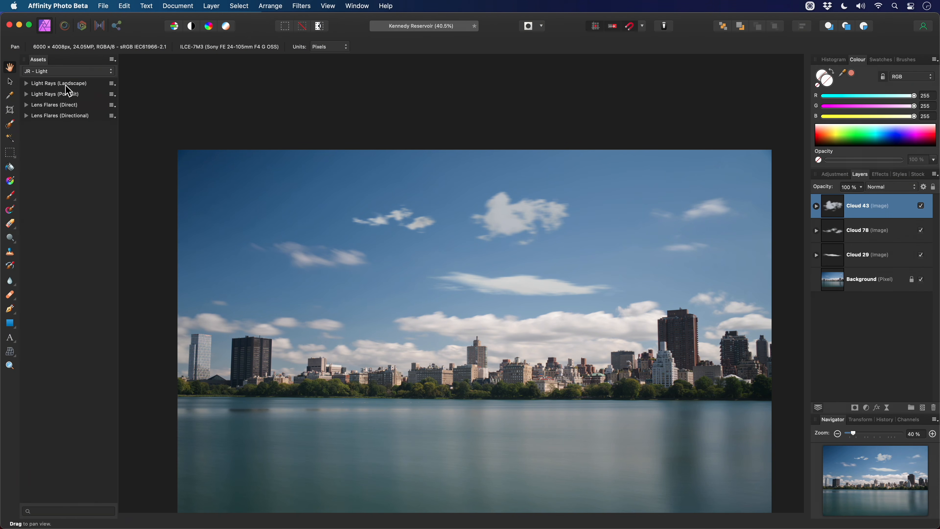
click(66, 84)
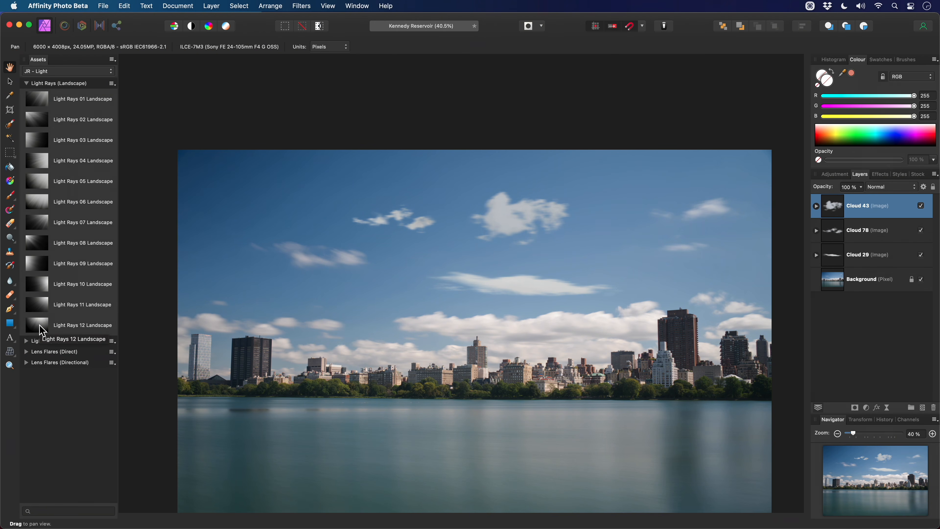
- Place Light Rays 12 Landscape over the photo and stretch it across the full width and down into the water
drag(39, 328, 431, 273)
drag(577, 283, 772, 284)
drag(473, 414, 476, 471)
scroll(522, 377, down, 2)
scroll(522, 378, down, 2)
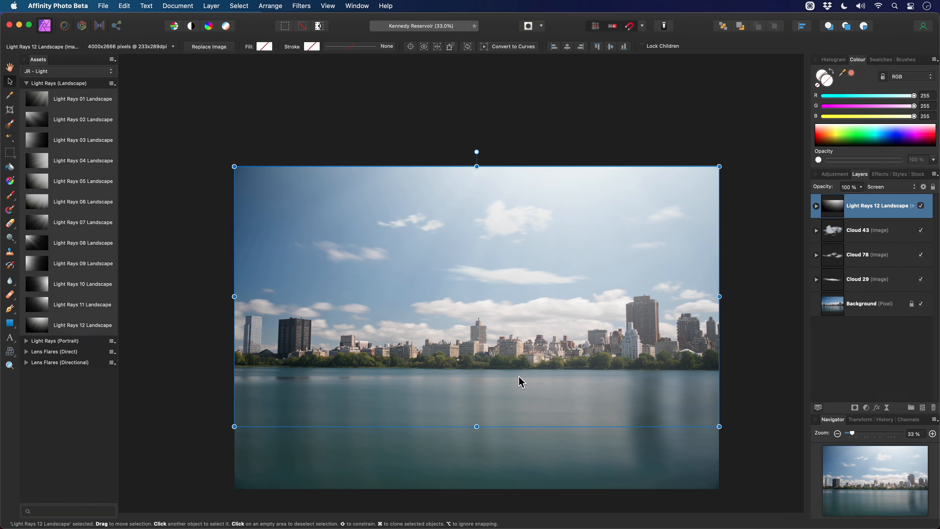
- Reduce the Light Rays 12 Landscape layer's opacity to 80%
key(9)
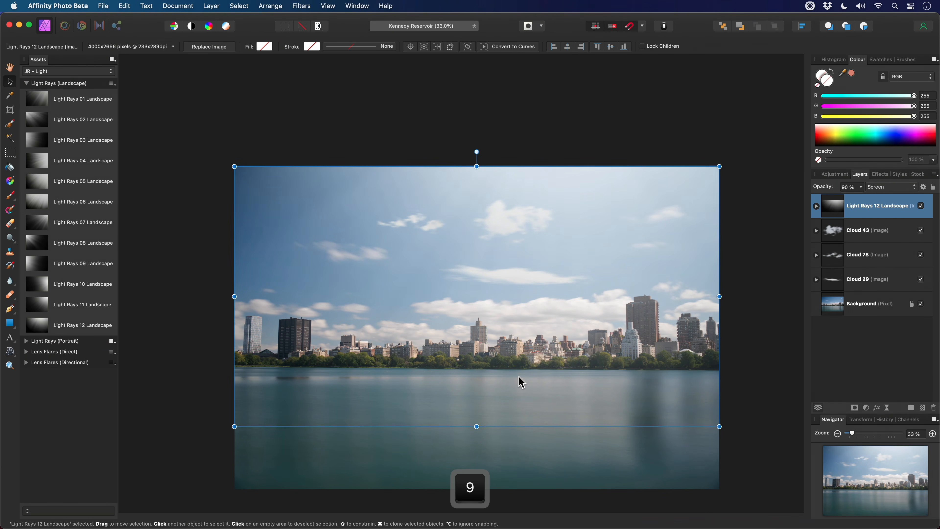
key(8)
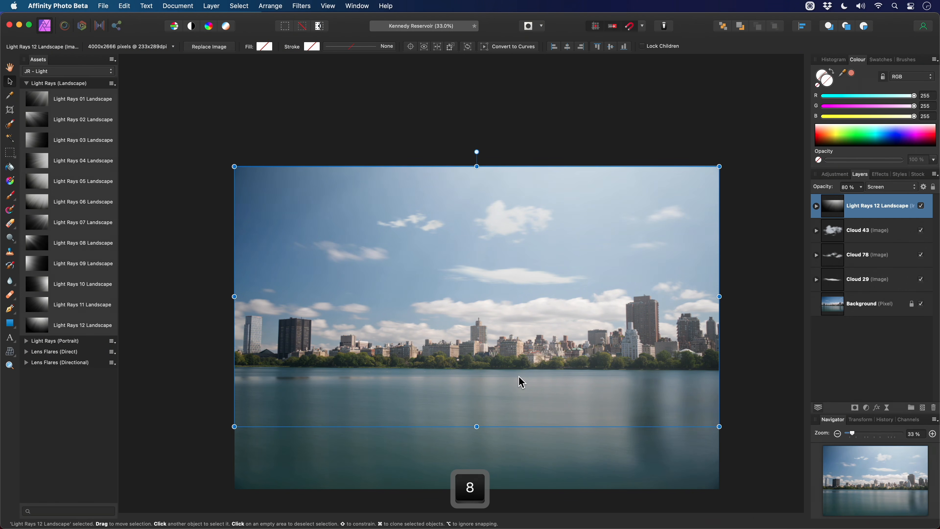
key(h)
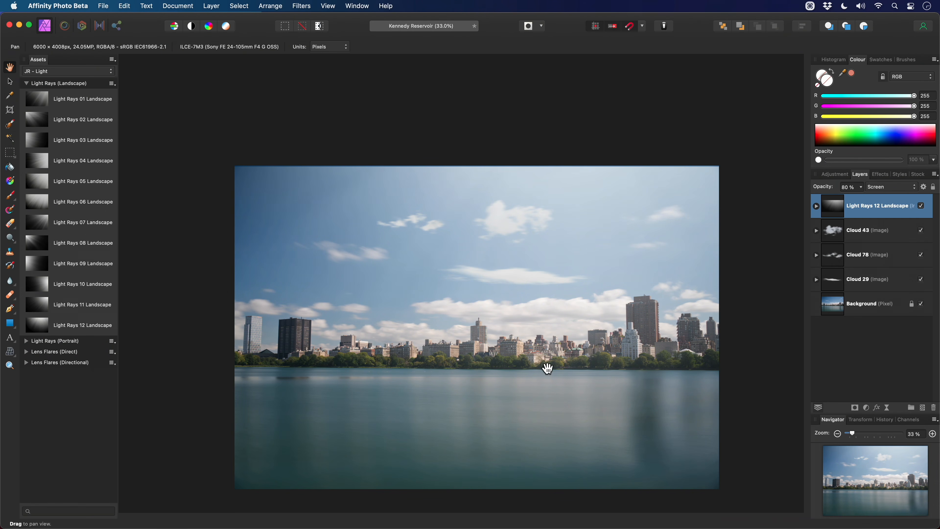
- Hide and show the light rays and all three cloud layers together to compare before and after
shift+click(877, 283)
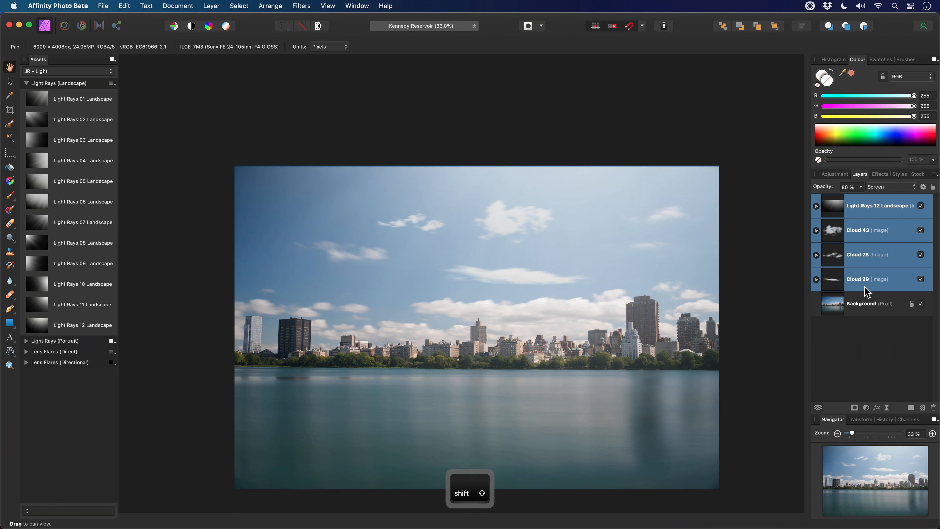
click(921, 206)
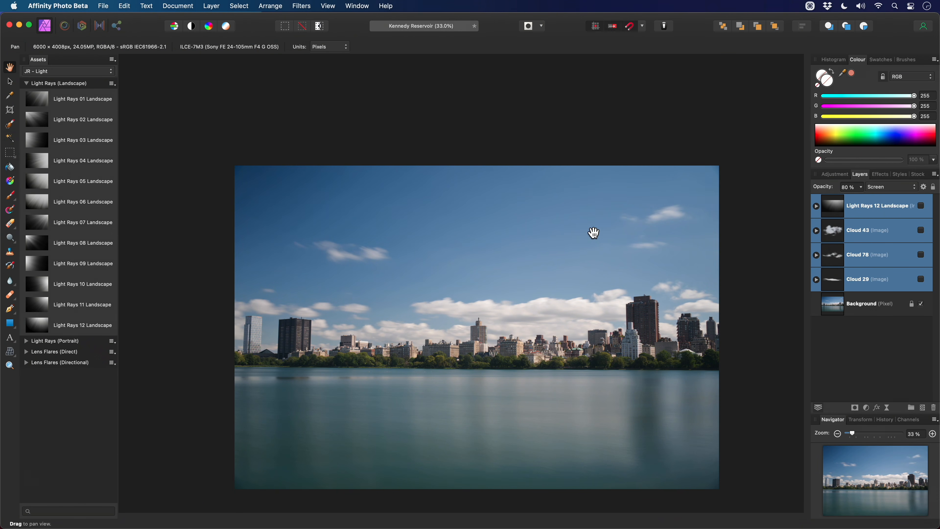
click(922, 207)
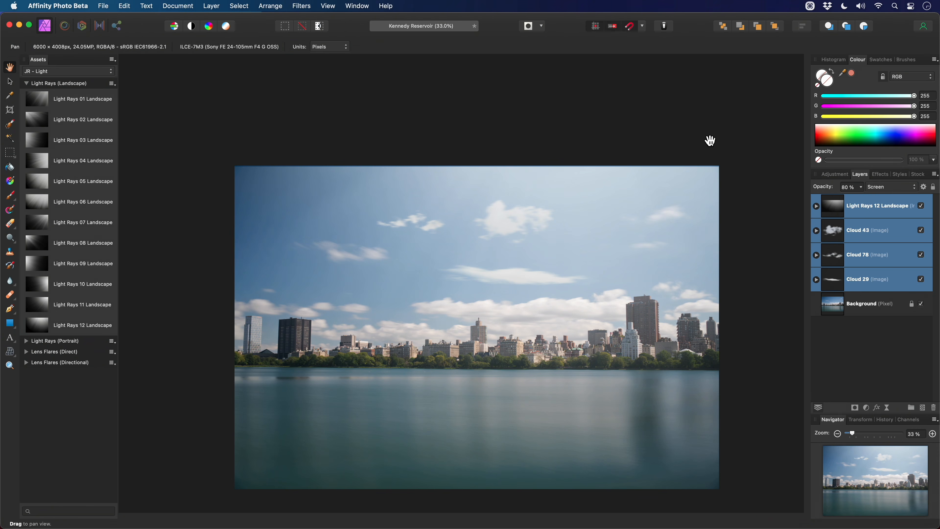
- Move the Light Rays 12 Landscape layer up to snap to the photo's top edge and check the whole image
alt+scroll(710, 140, up, 10)
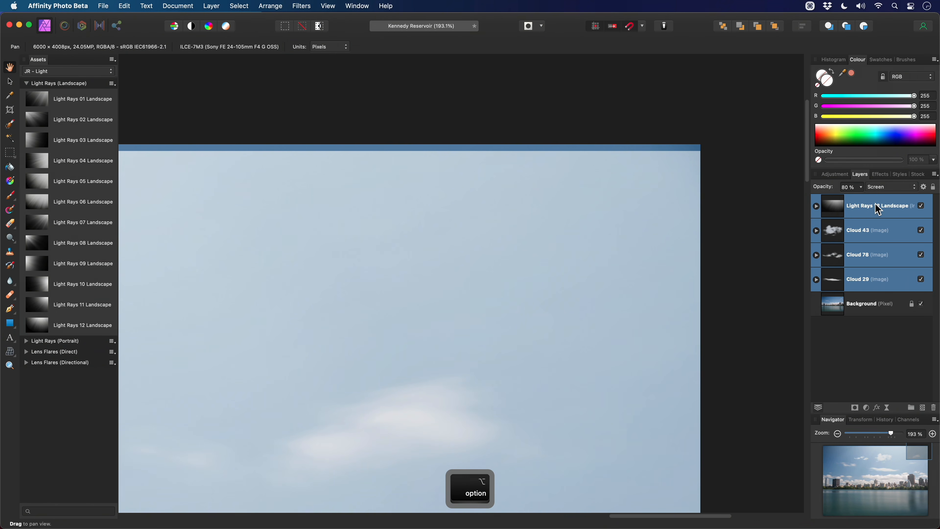
click(879, 209)
alt+scroll(526, 309, down, 5)
key(v)
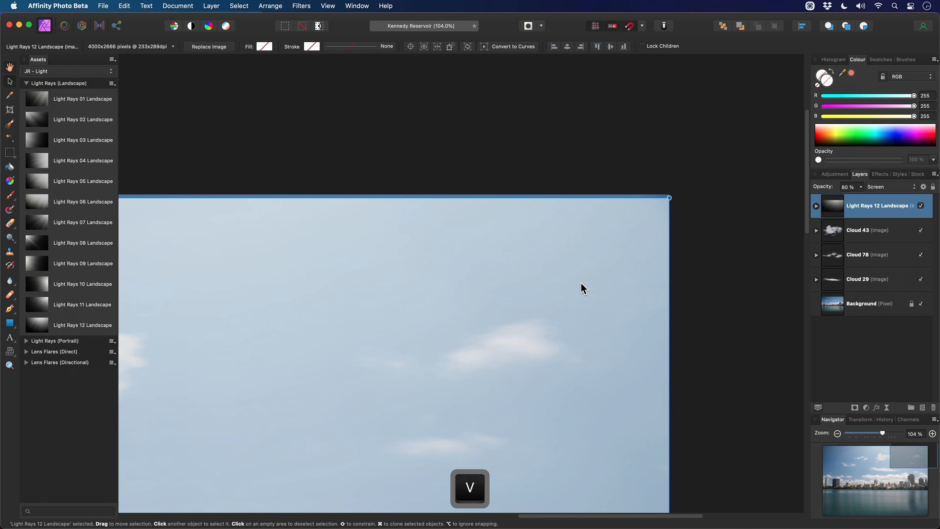
alt+scroll(609, 292, down, 3)
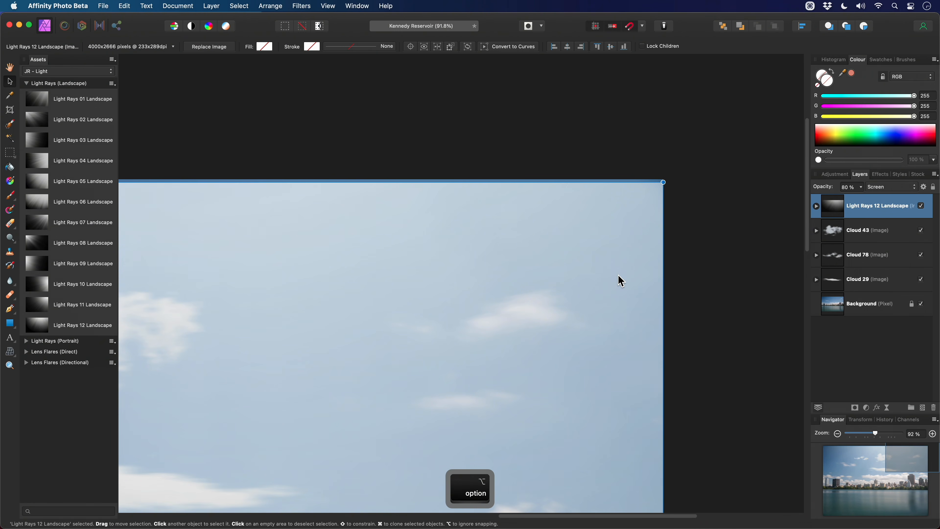
drag(620, 281, 622, 275)
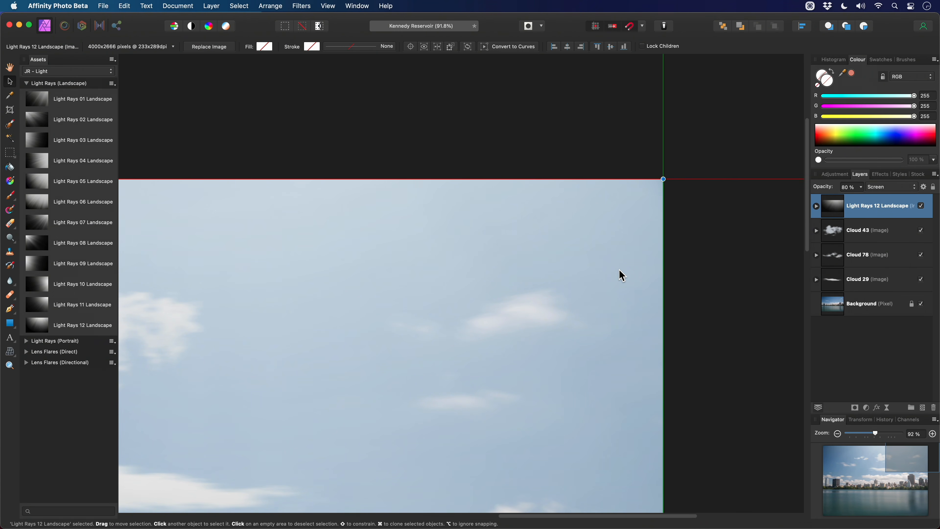
scroll(502, 280, up, 3)
key(h)
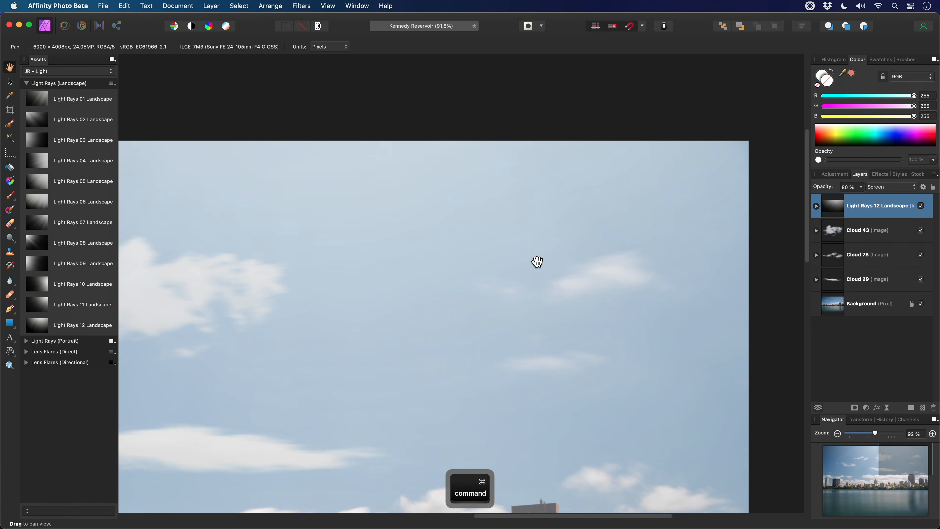
key(super+0)
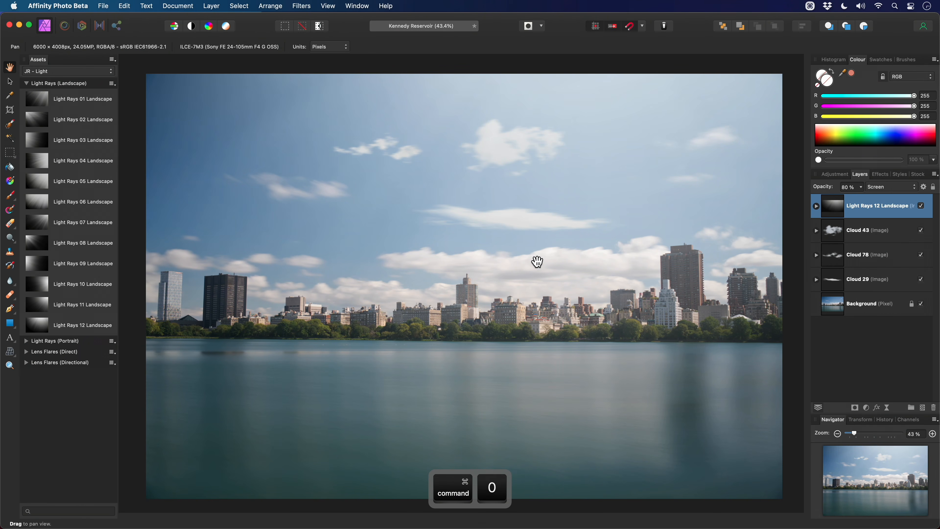